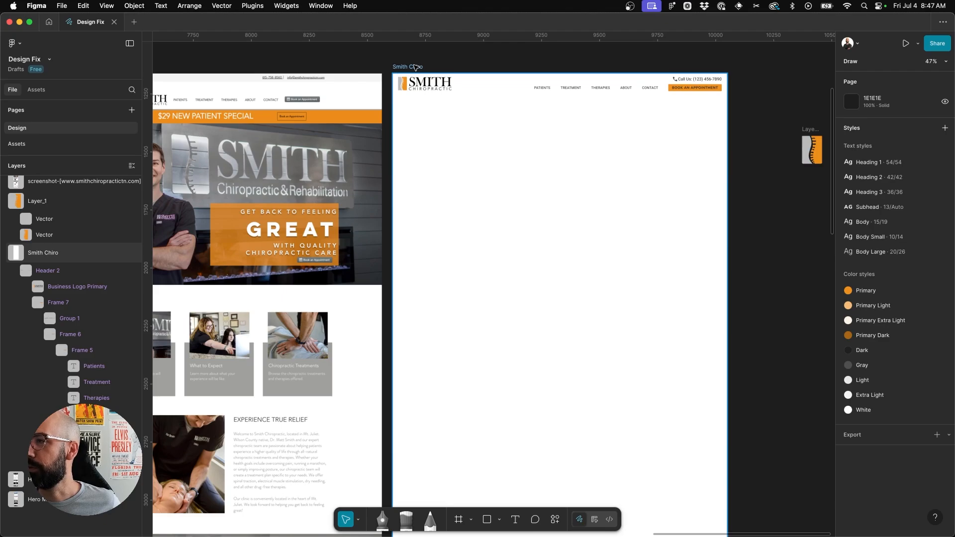
- Add a layout guide to the Smith Chiro frame, using Columns with a count of 12
click(415, 67)
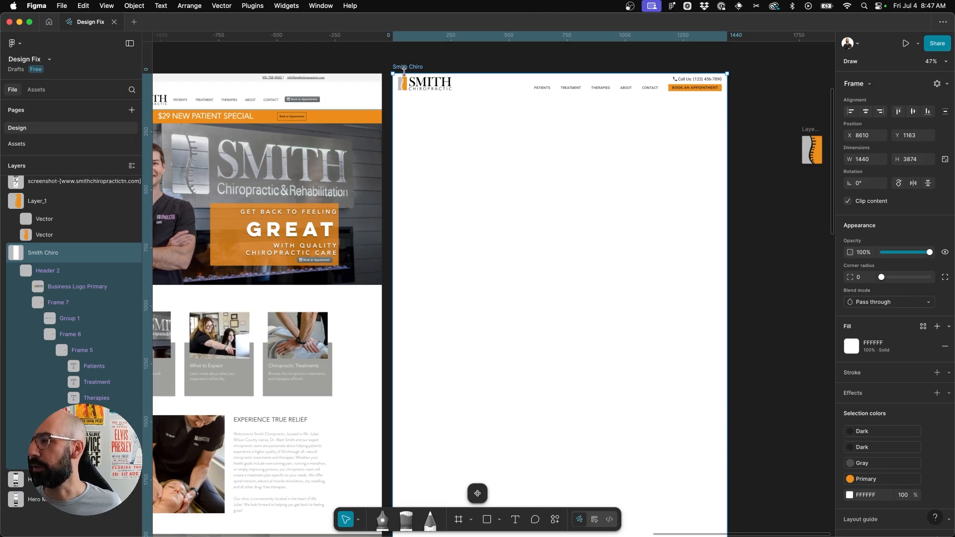
scroll(893, 420, down, 2)
click(862, 485)
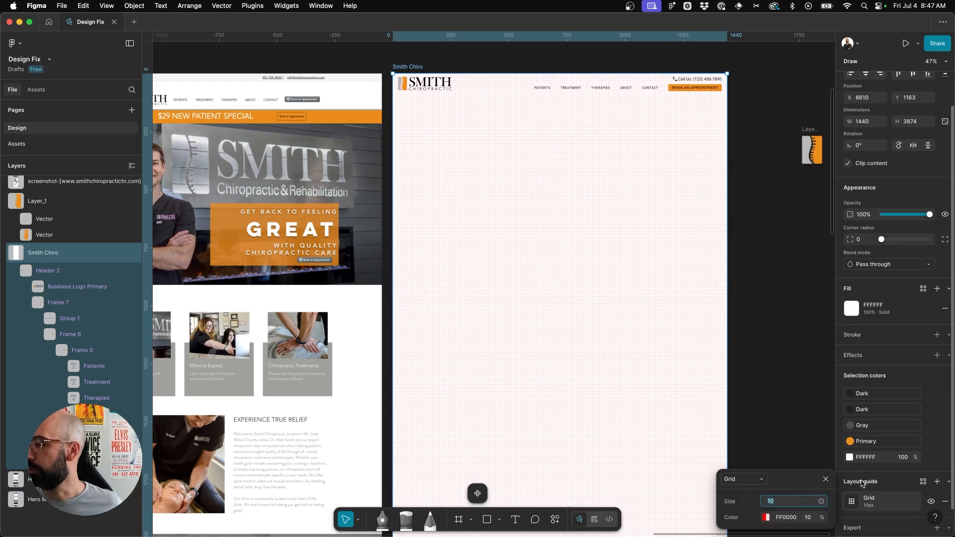
click(734, 481)
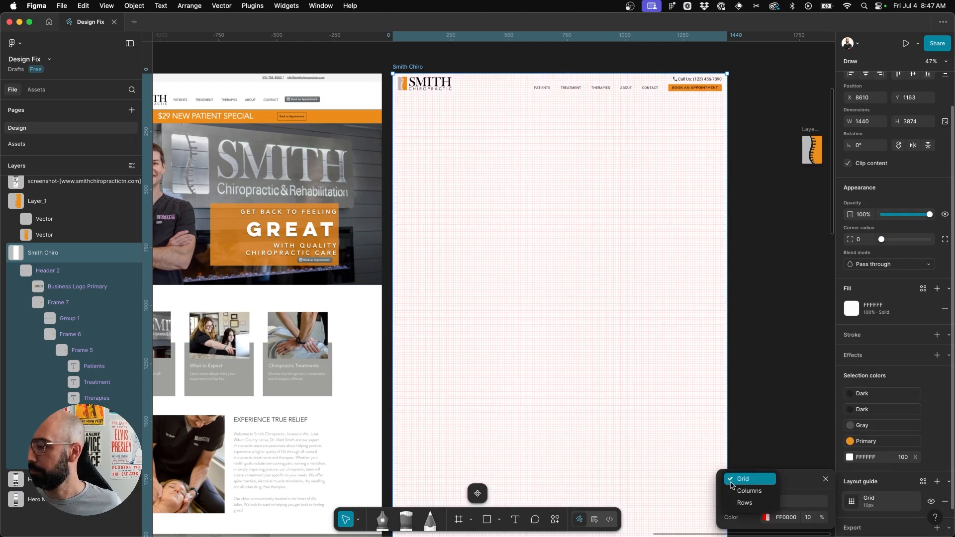
click(736, 491)
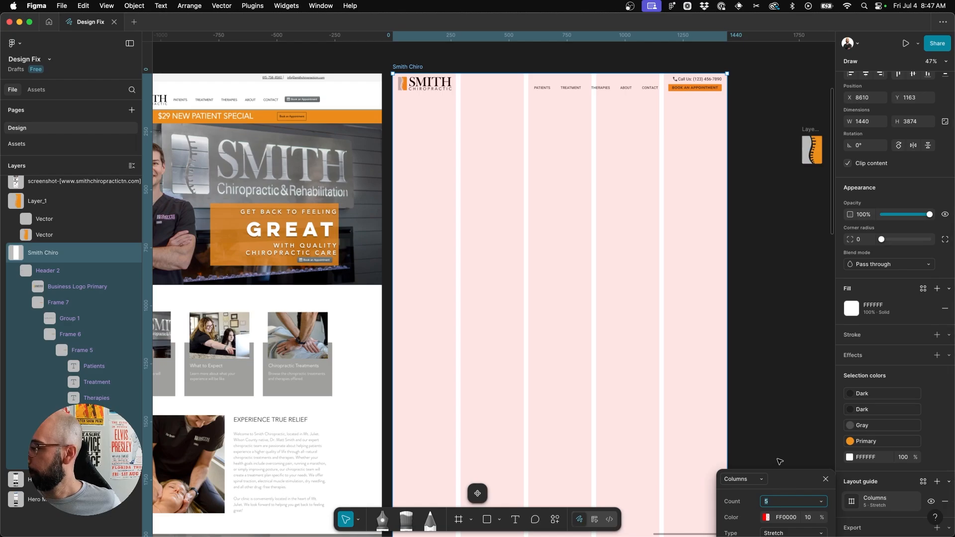
drag(787, 479, 738, 159)
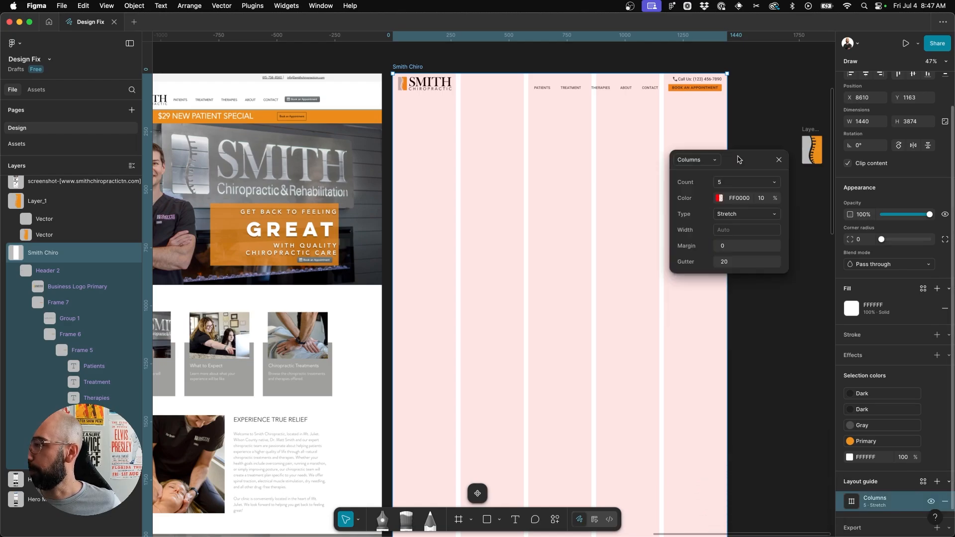
click(732, 182)
text(12)
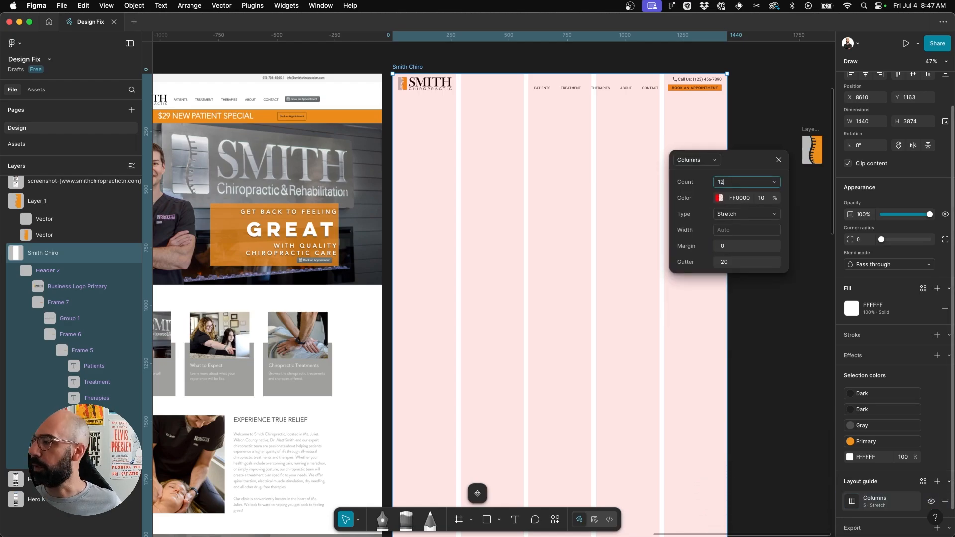
key(Return)
- Set the column guide's colour opacity to 4%, its margin to 120 and its gutter to 16
click(763, 199)
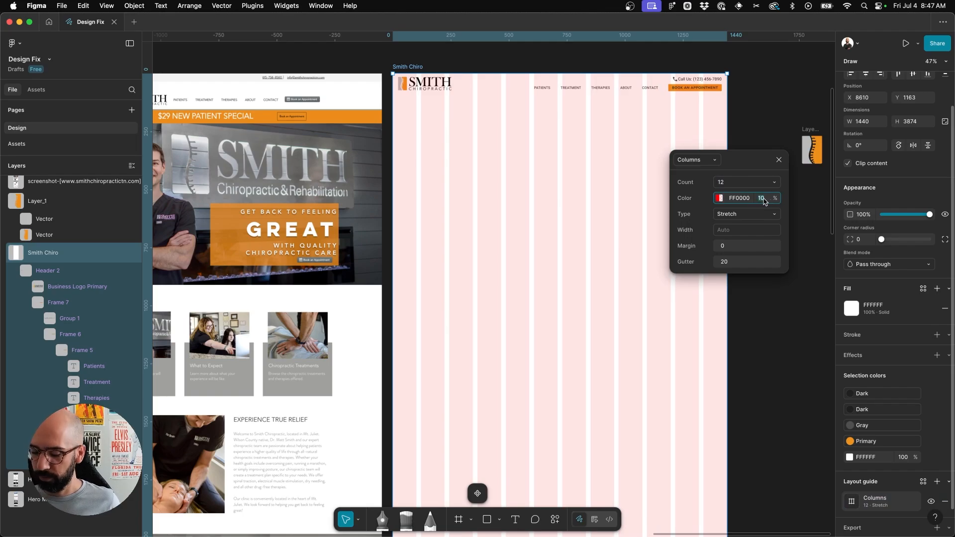
text(4)
key(Tab)
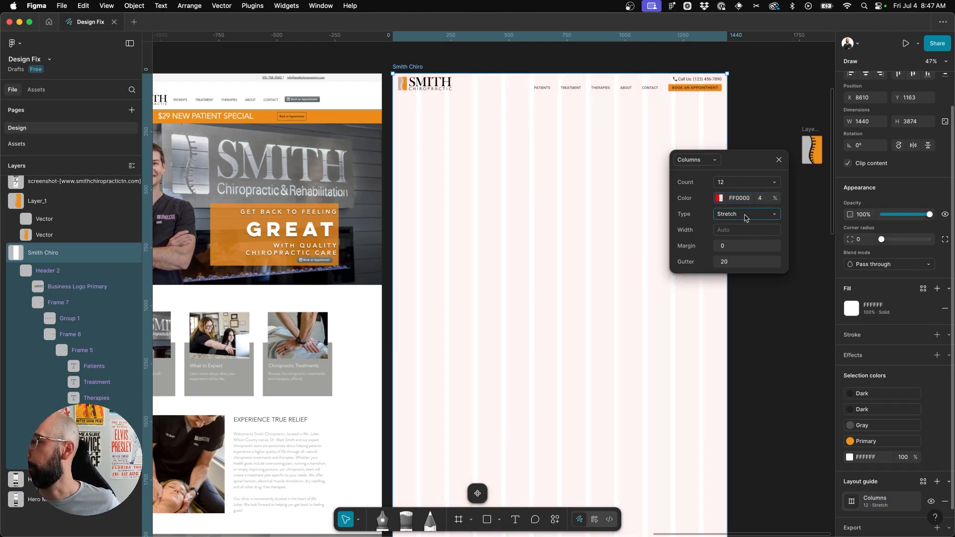
click(732, 247)
text(120)
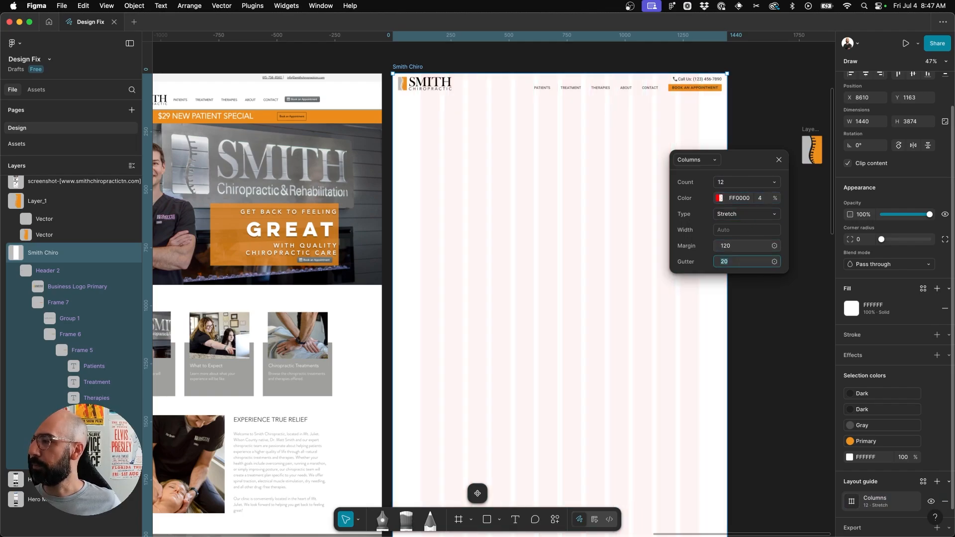
key(Tab)
text(16)
key(Tab)
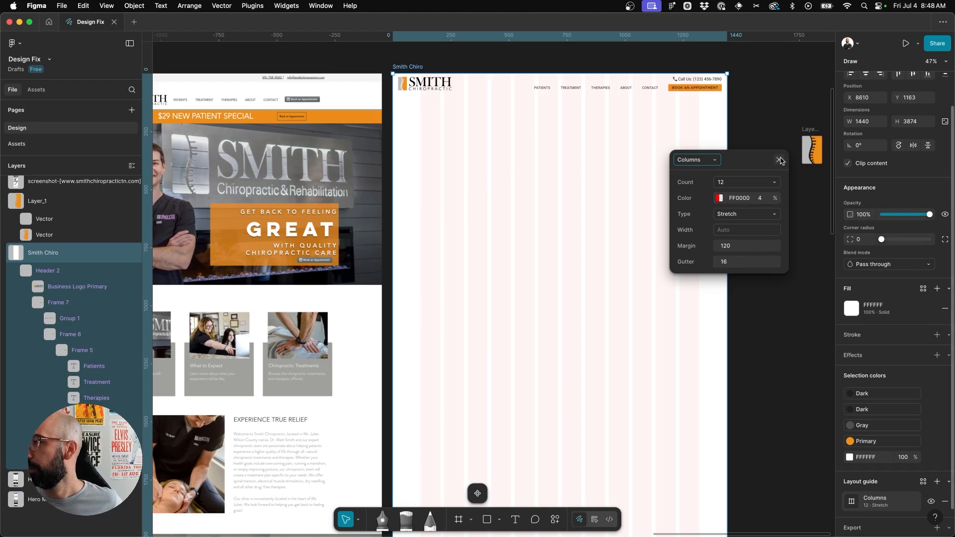
click(779, 160)
- Check the Smith Chiro header against the column guides, and hide the layout guides
scroll(498, 103, up, 3)
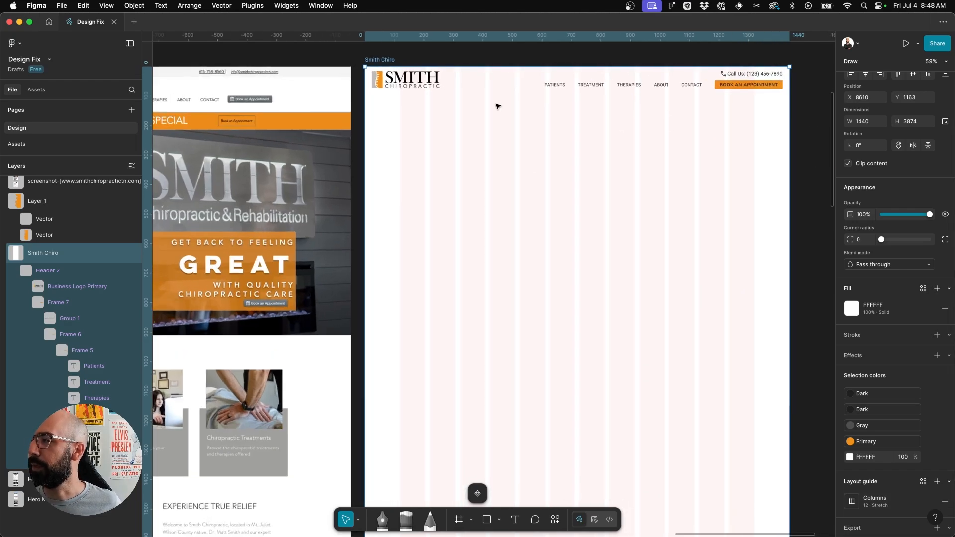
click(617, 89)
scroll(634, 124, up, 2)
scroll(633, 124, up, 1)
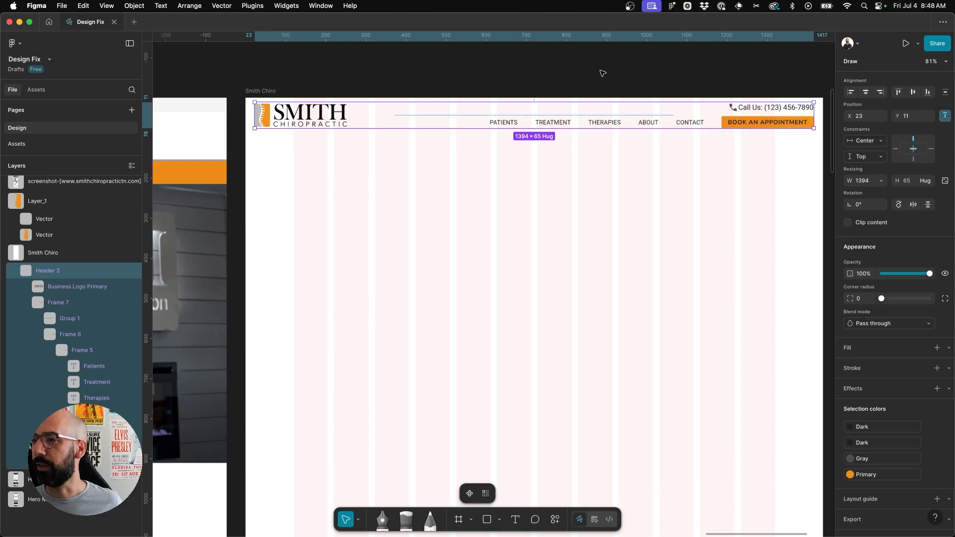
click(603, 73)
scroll(602, 74, down, 2)
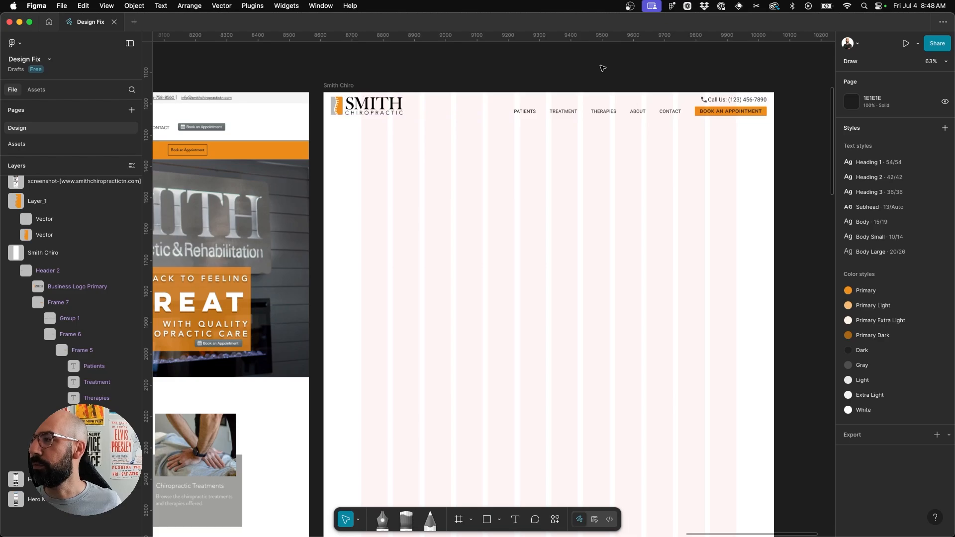
scroll(602, 68, left, 3)
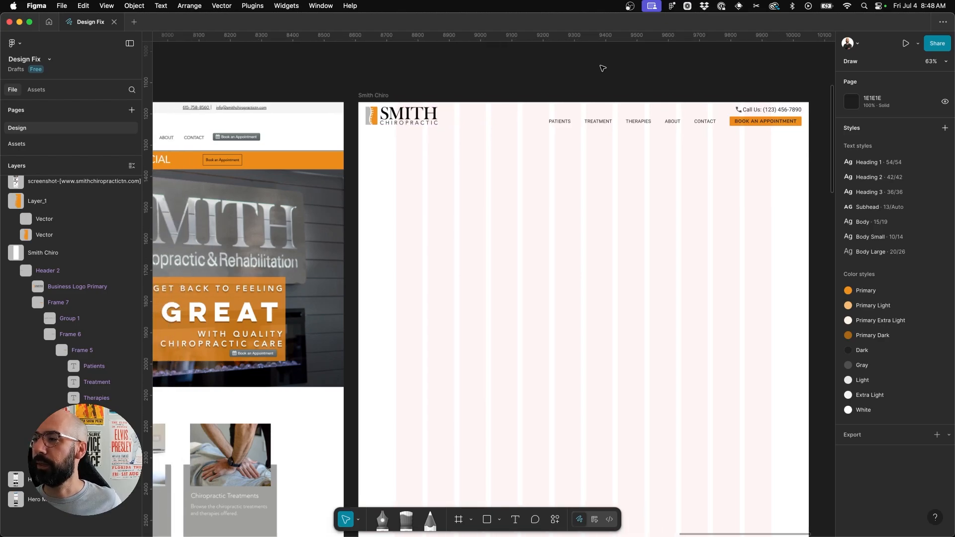
key(ctrl+shift+4)
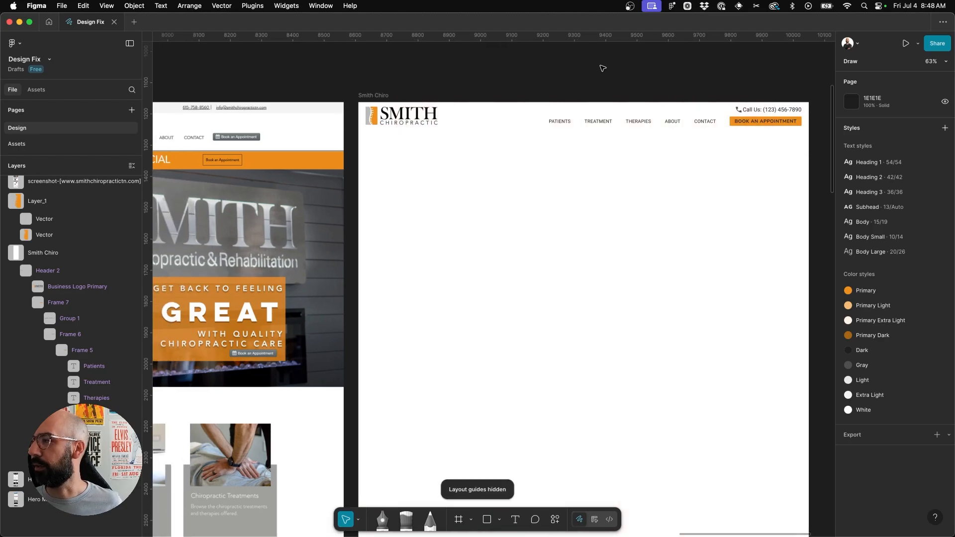
- Compare the old website screenshot's header and appointment button with the redesigned header in the Smith Chiro frame
scroll(632, 97, down, 5)
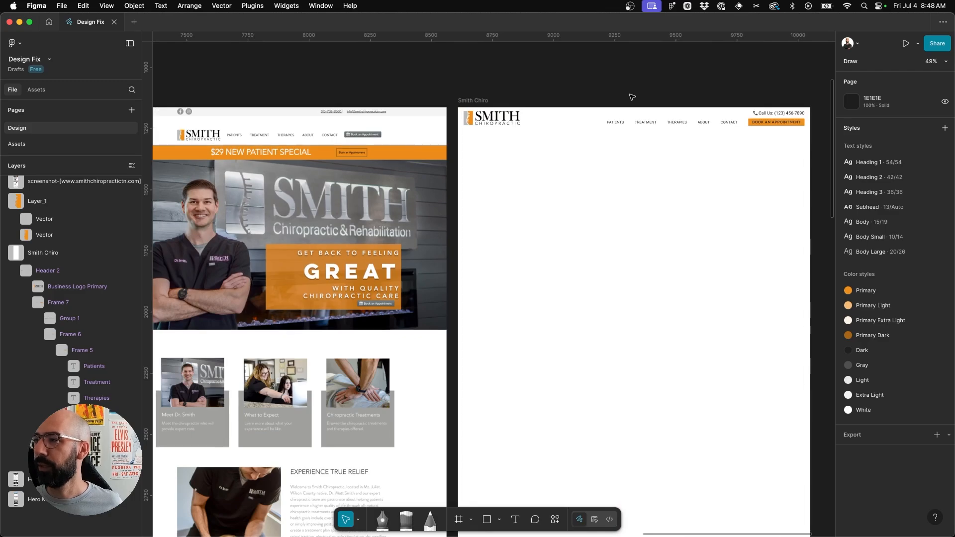
scroll(632, 97, left, 2)
scroll(631, 97, down, 2)
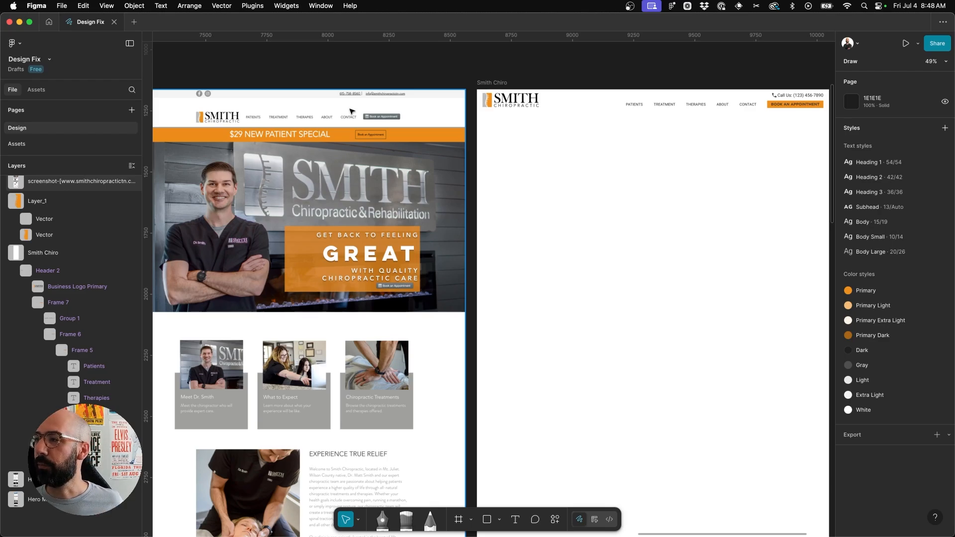
click(555, 94)
click(388, 117)
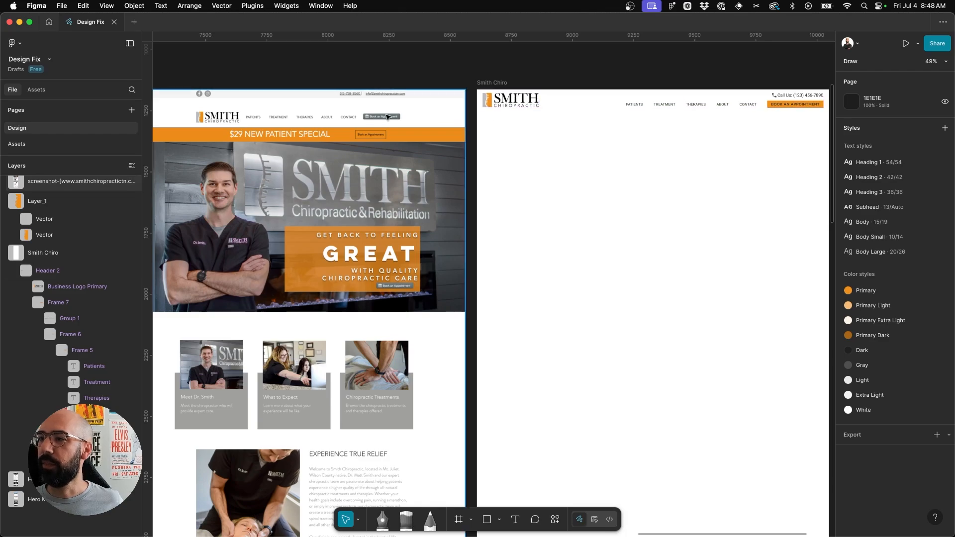
click(811, 105)
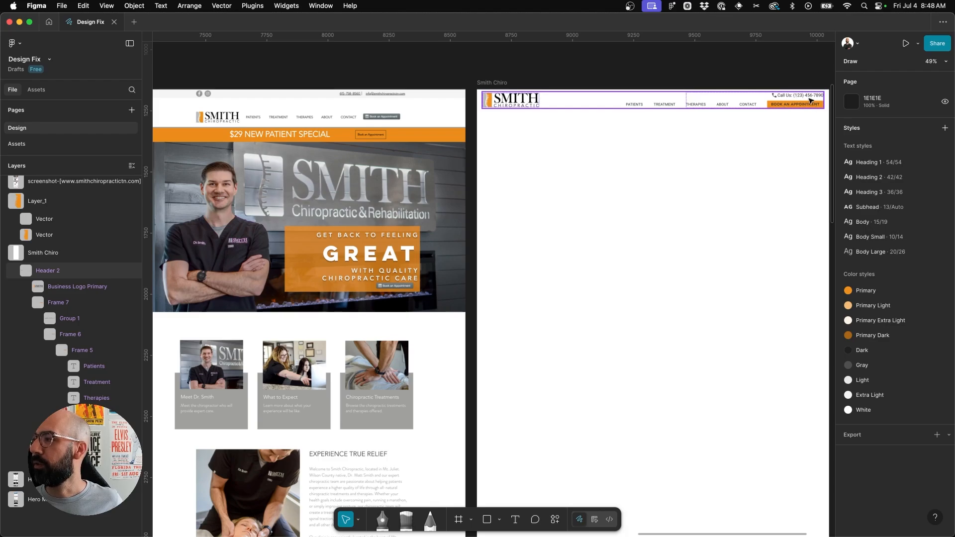
click(778, 188)
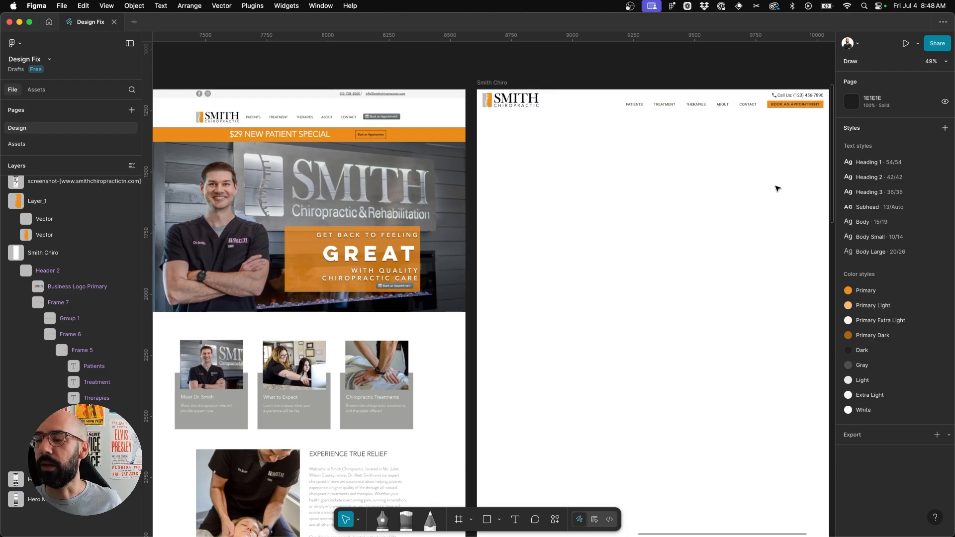
scroll(617, 55, right, 5)
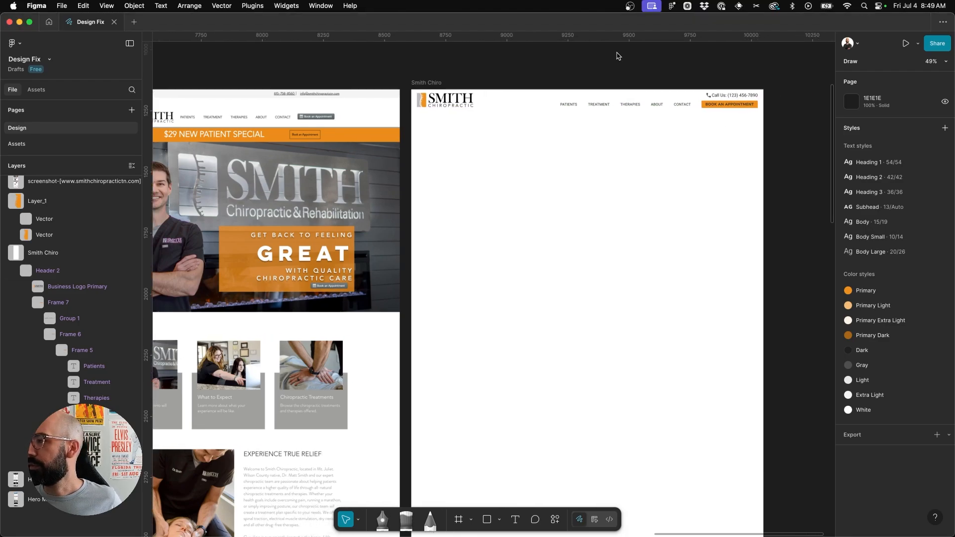
scroll(617, 55, up, 2)
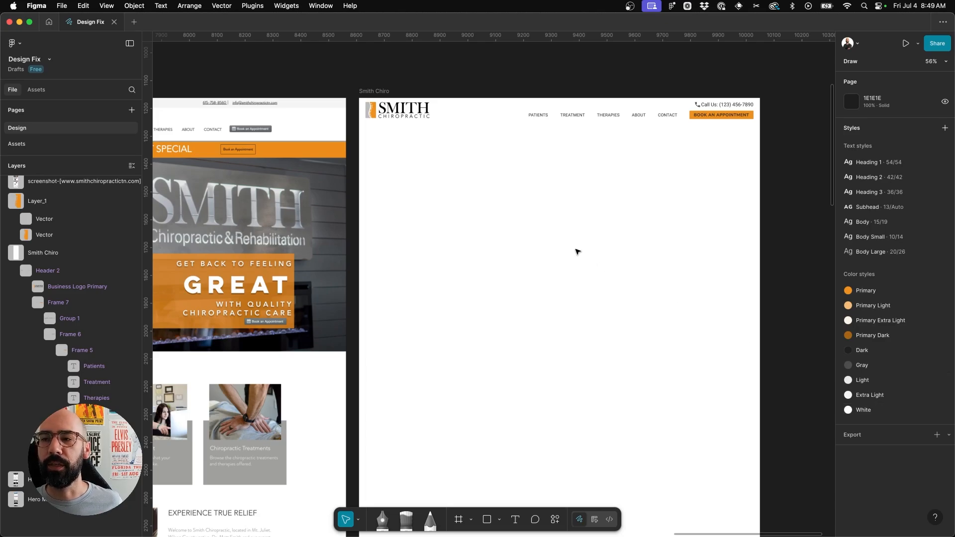
scroll(577, 251, up, 3)
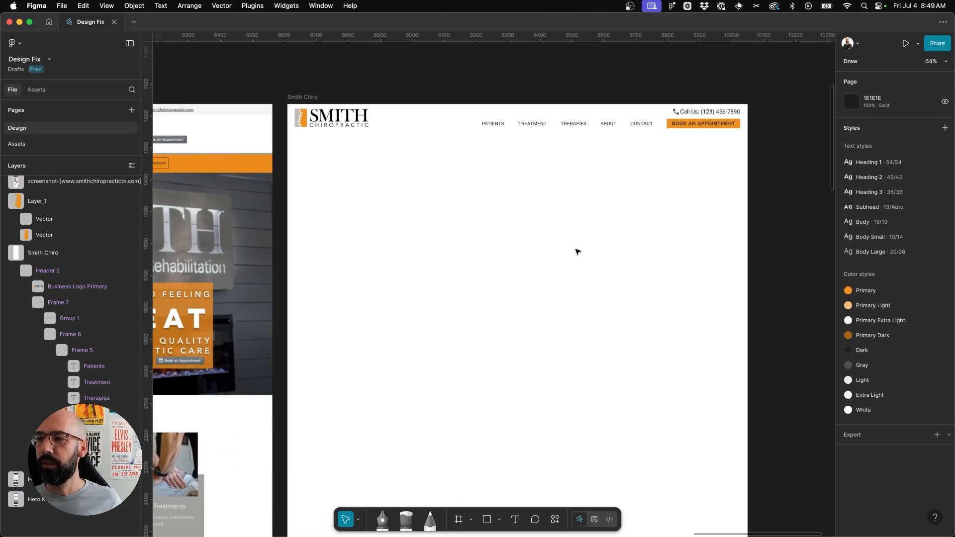
- Examine the orange $29 new patient special banner on the old website screenshot against the new Smith Chiro frame
scroll(376, 124, left, 10)
scroll(376, 124, down, 3)
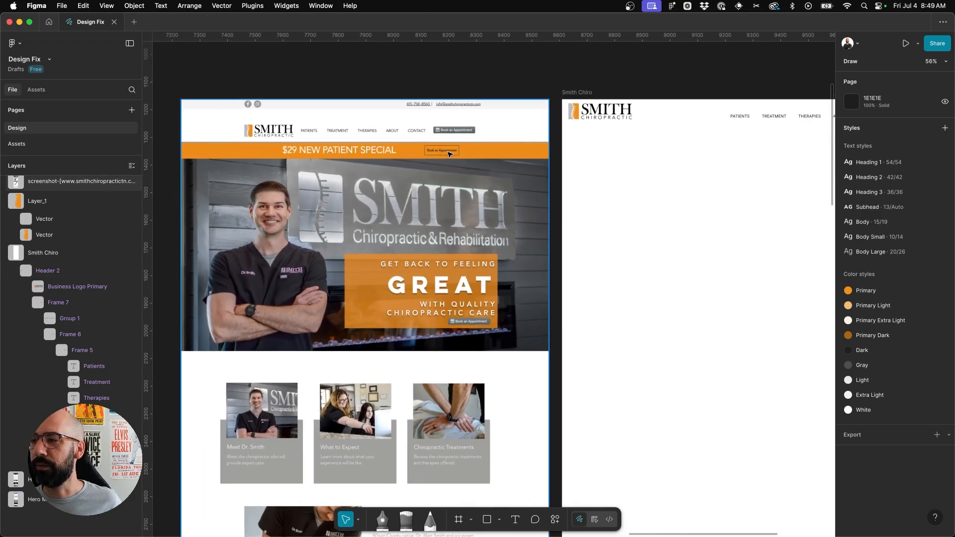
scroll(449, 154, right, 10)
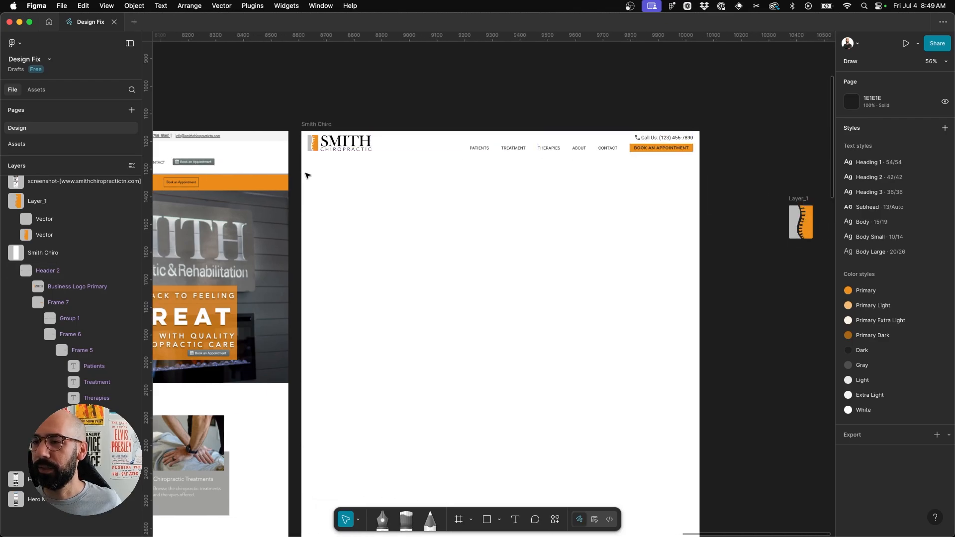
scroll(305, 175, left, 6)
scroll(258, 187, up, 3)
scroll(257, 187, left, 2)
scroll(257, 187, down, 1)
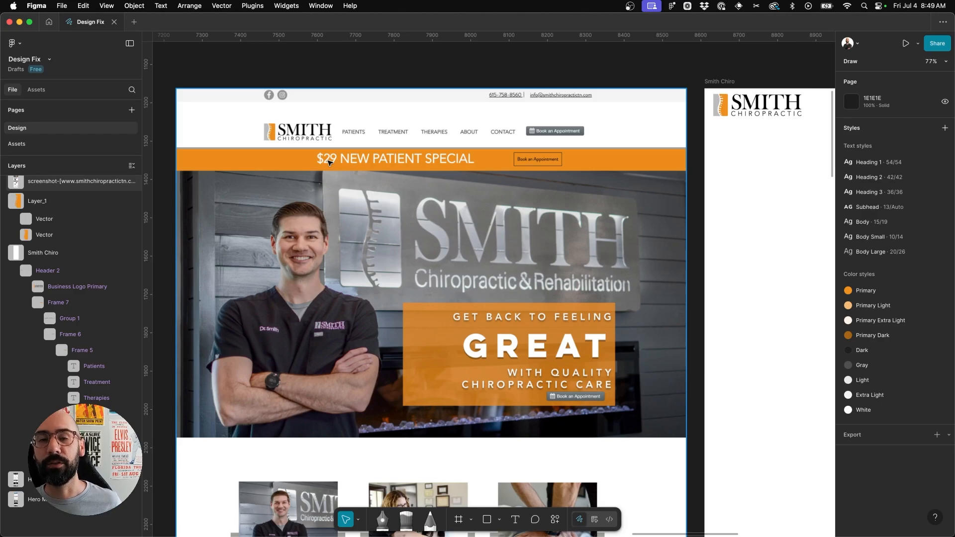
scroll(328, 162, down, 3)
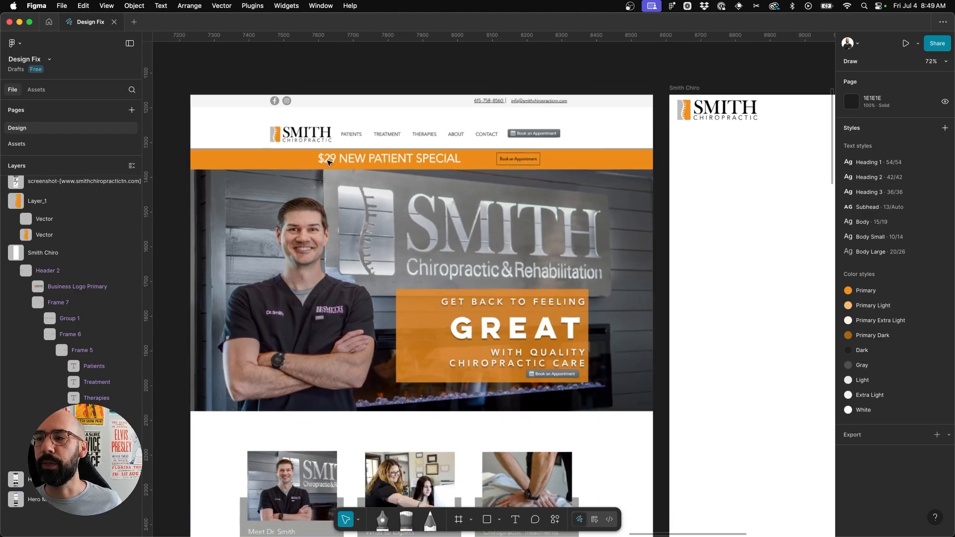
scroll(328, 162, right, 10)
scroll(327, 160, right, 3)
scroll(328, 161, down, 1)
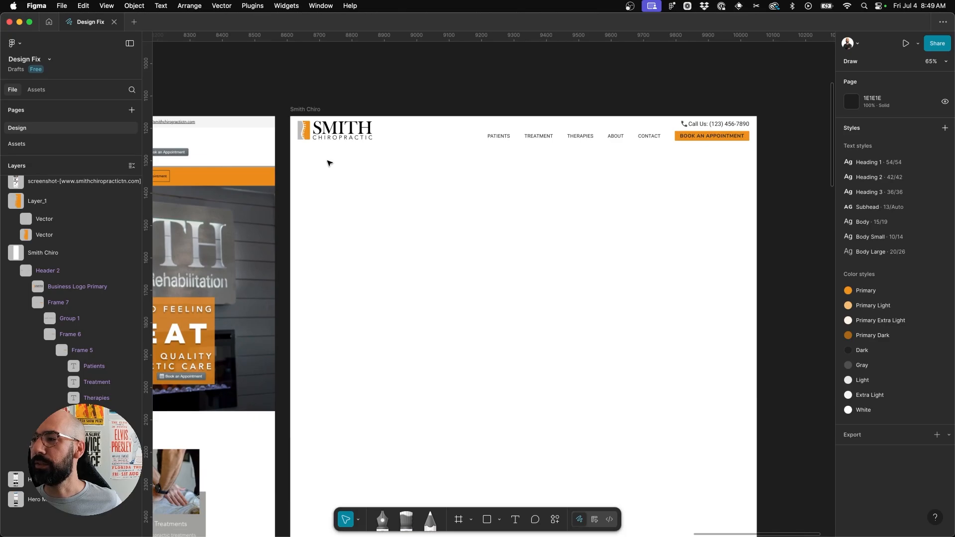
- Move the header down to Y 60 and draw a 1440 × 41 rectangle across the top edge of the Smith Chiro frame
drag(512, 135, 513, 152)
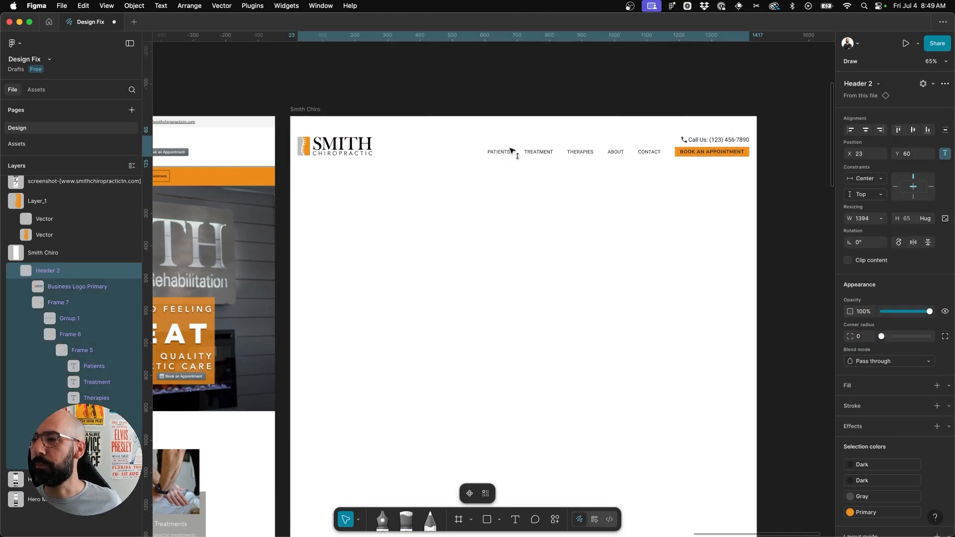
click(293, 121)
key(r)
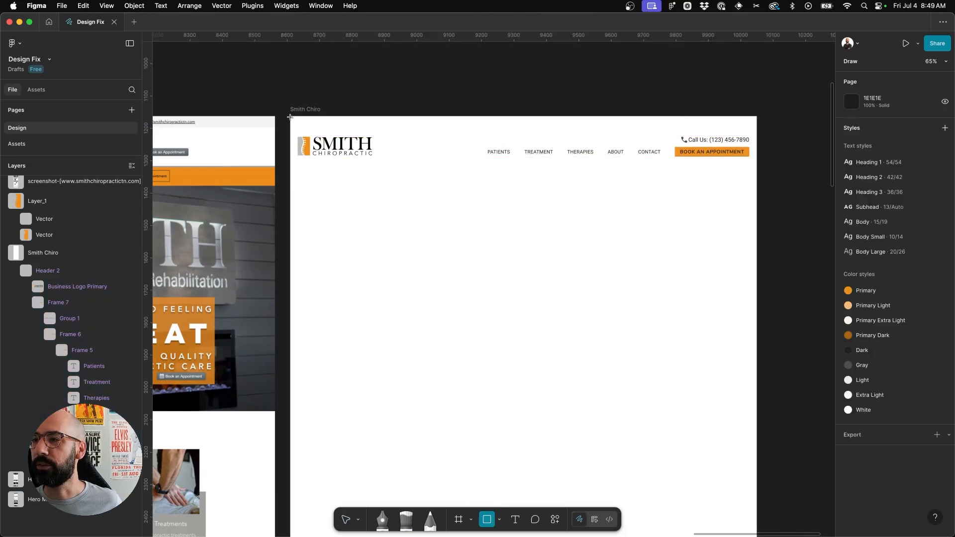
drag(291, 118, 756, 128)
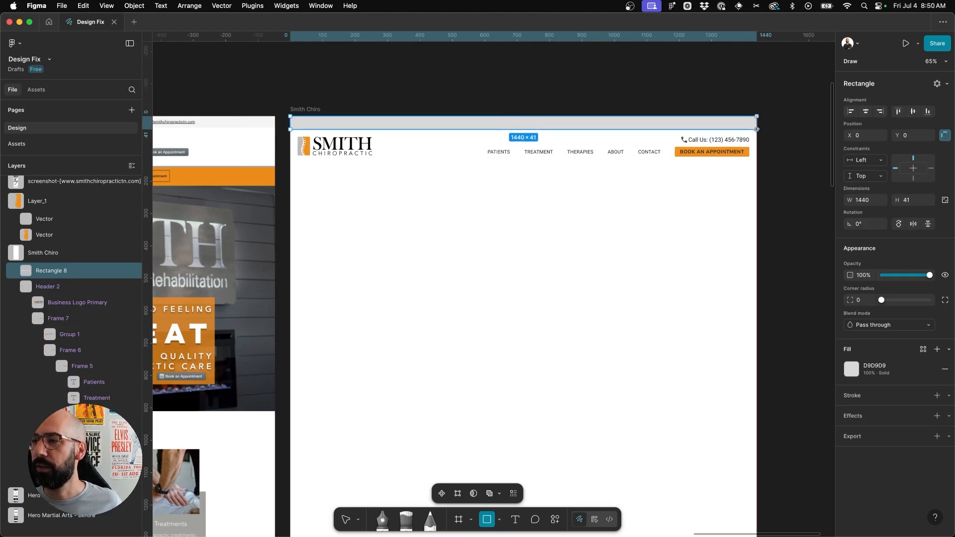
- Apply the Primary colour style as the fill of the rectangle above the header
scroll(436, 112, up, 3)
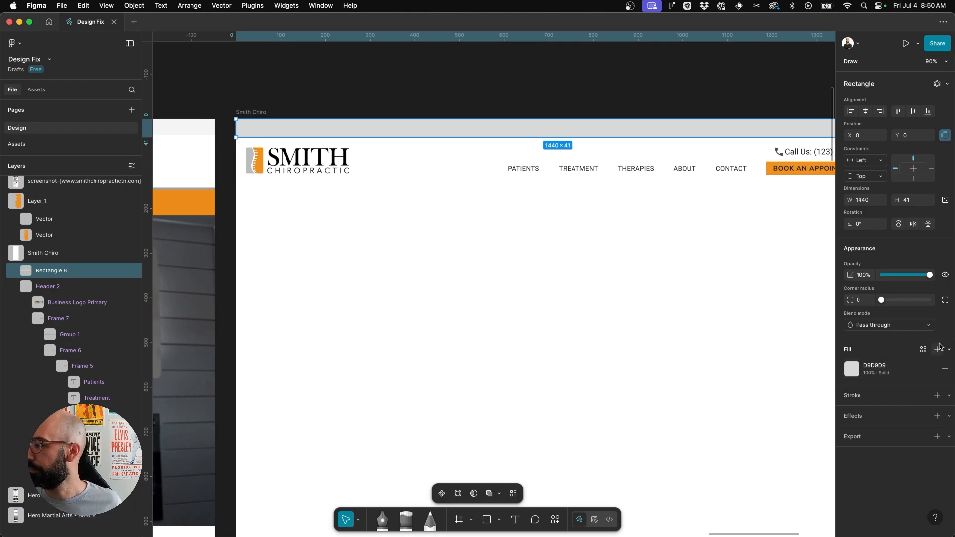
click(923, 350)
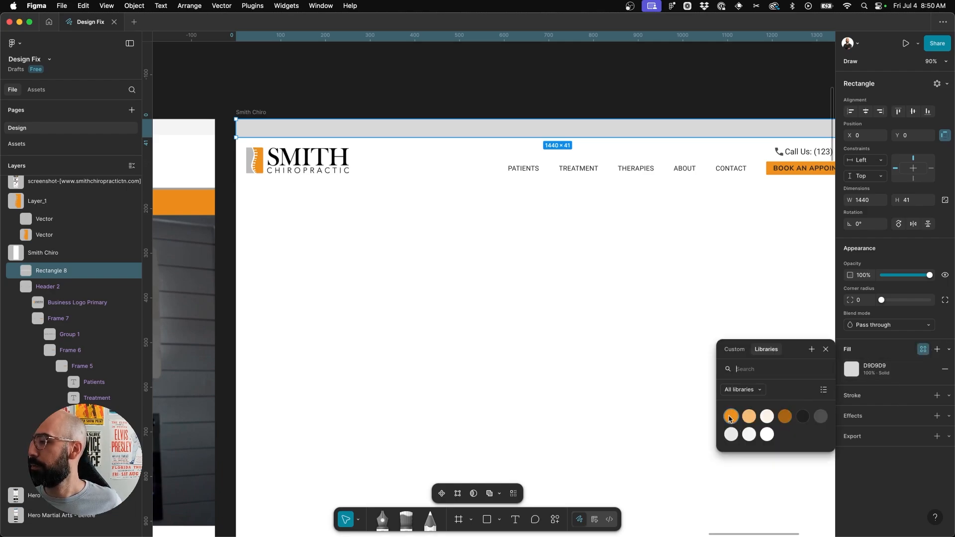
click(731, 416)
scroll(632, 263, up, 1)
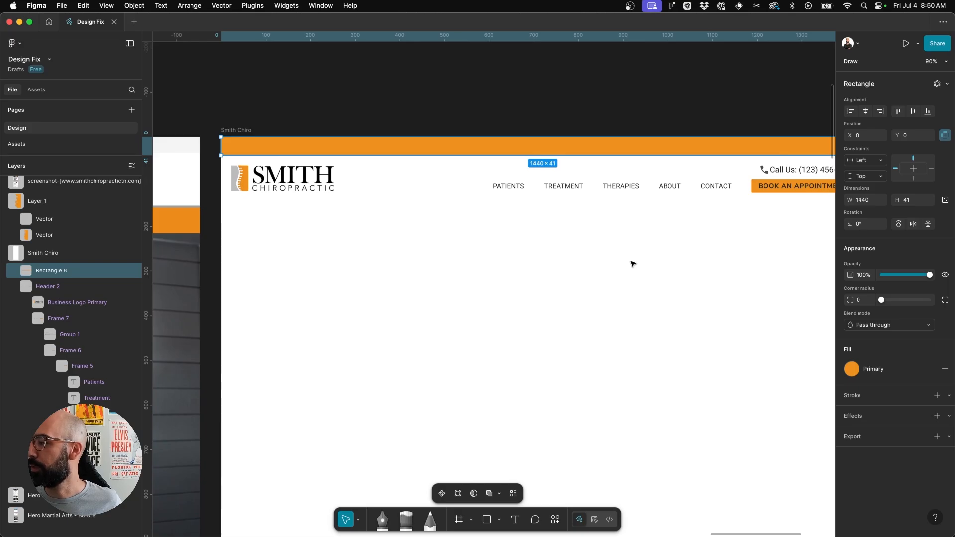
scroll(612, 255, right, 2)
key(Escape)
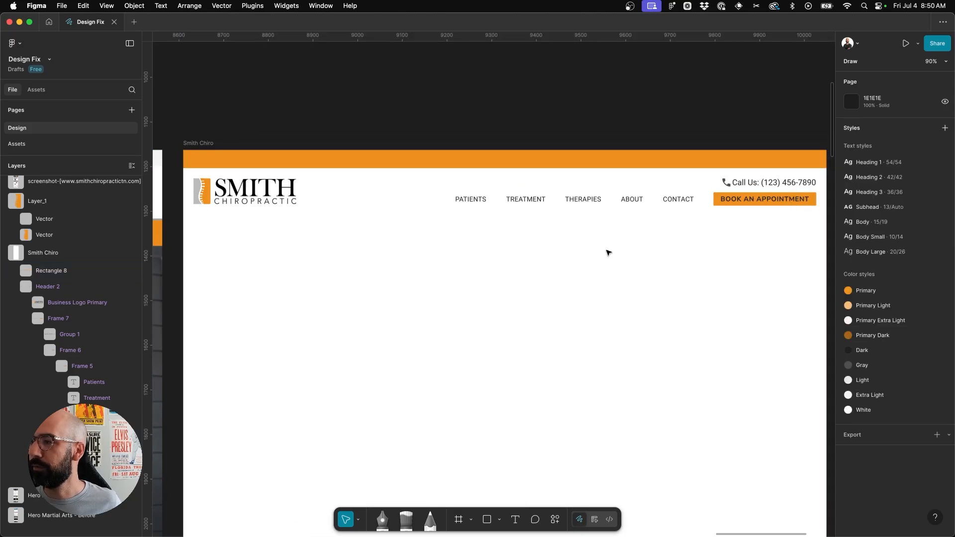
- Add the text "$29 New Patient Special" on the orange banner across the Smith Chiro frame
key(t)
click(417, 157)
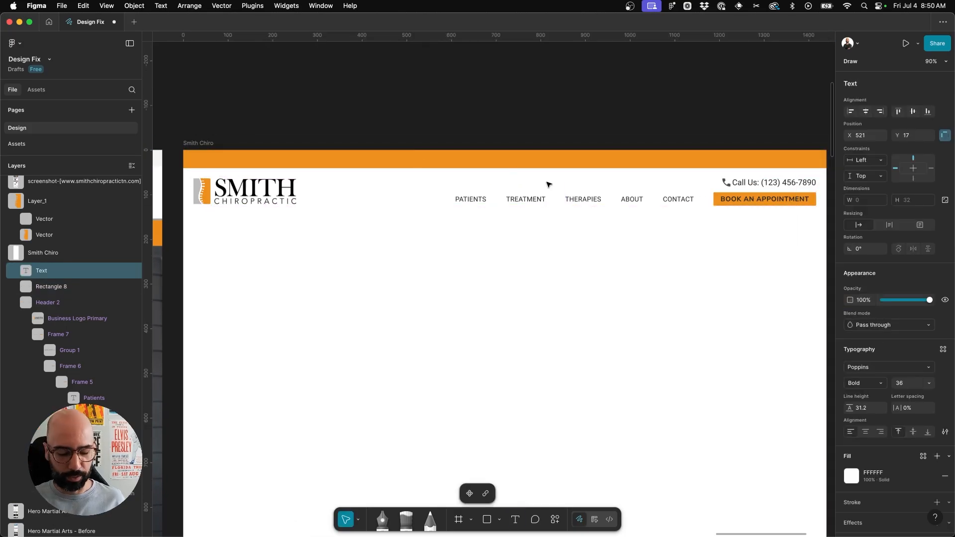
text($29 N)
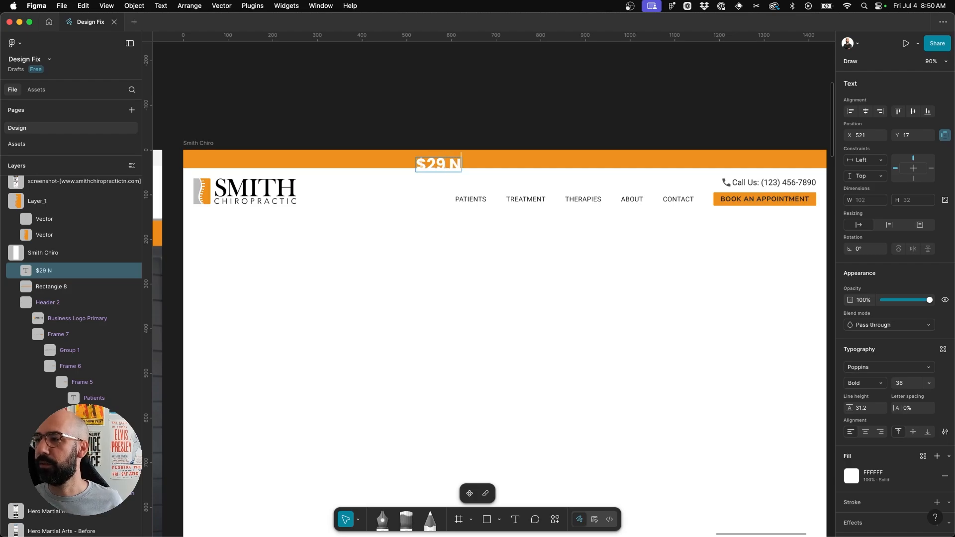
text(ew Patient Special)
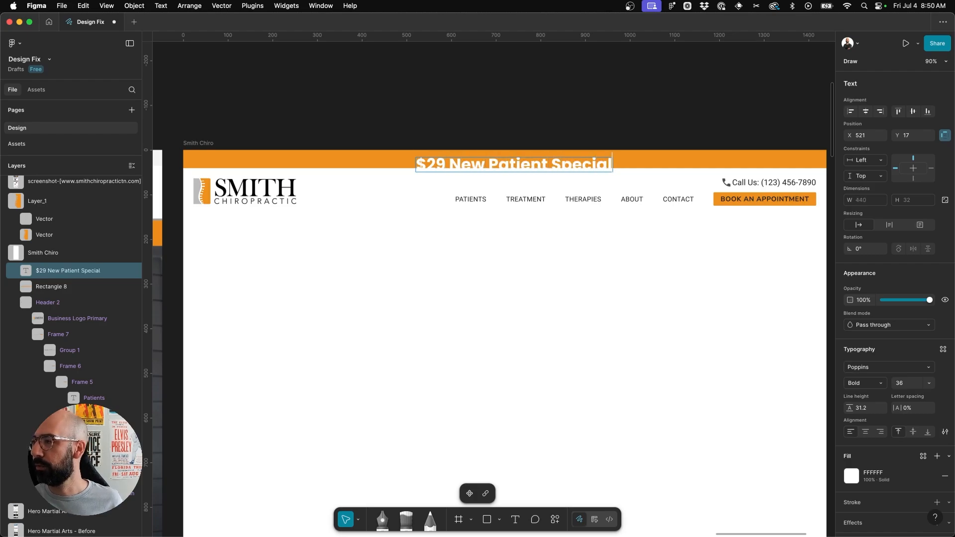
key(Escape)
- Give the banner text the Body Large text style and Dark fill, and move it to X 490, Y 8
click(943, 350)
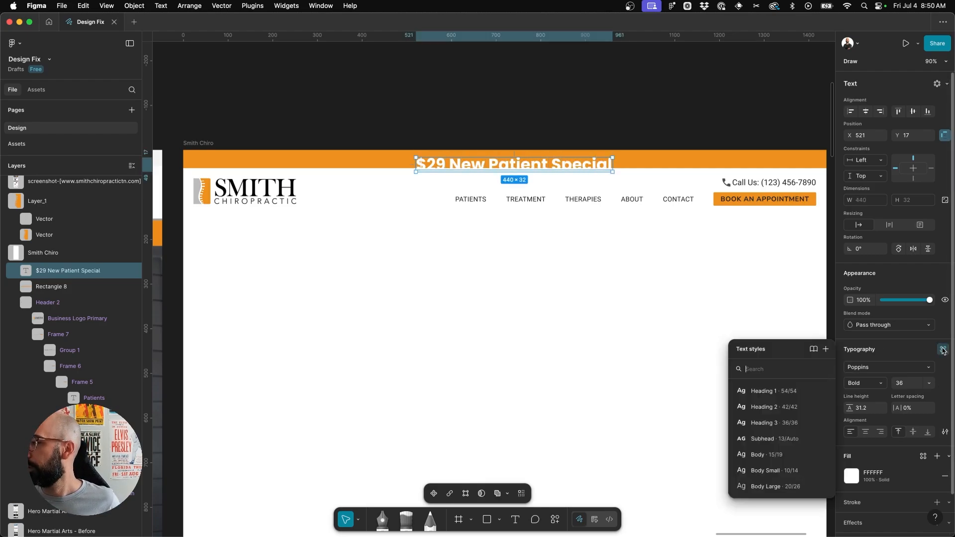
click(764, 486)
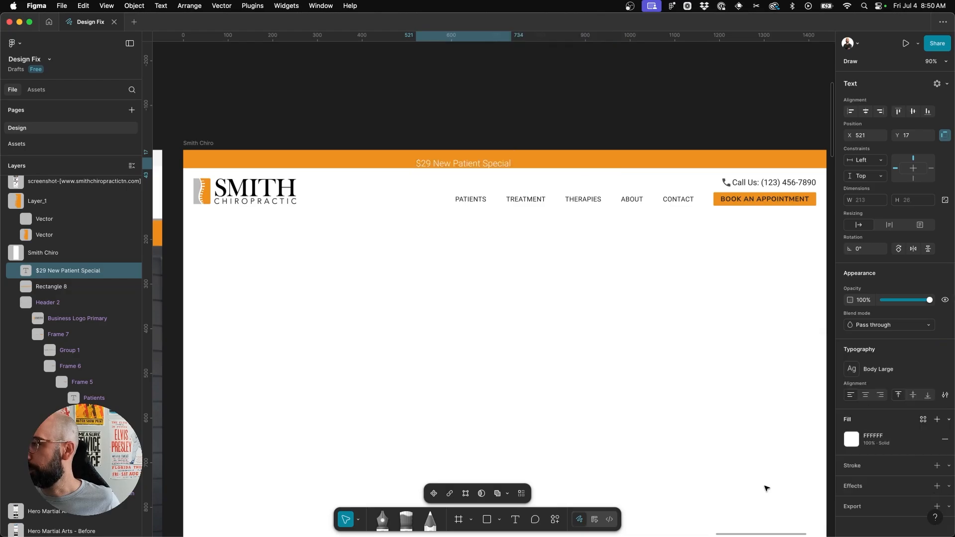
drag(489, 168, 475, 164)
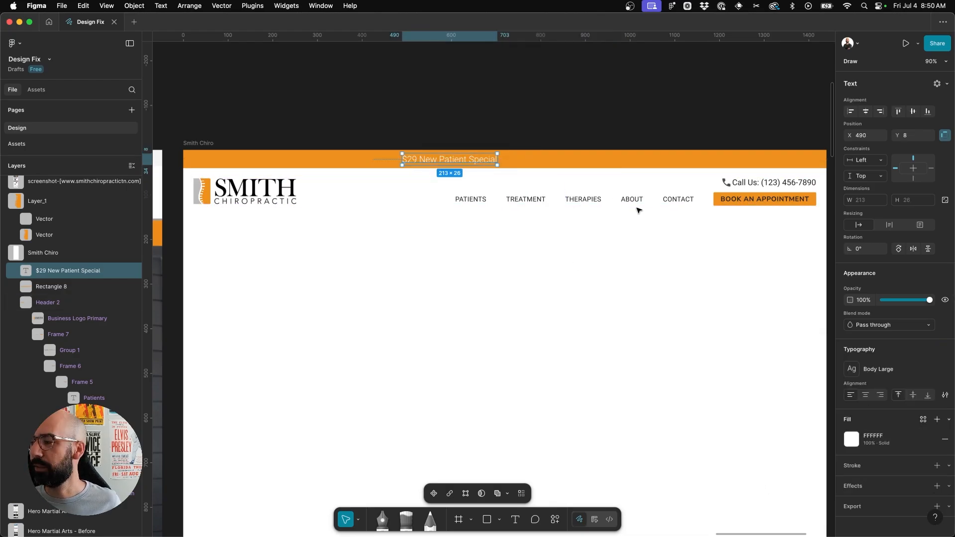
click(924, 419)
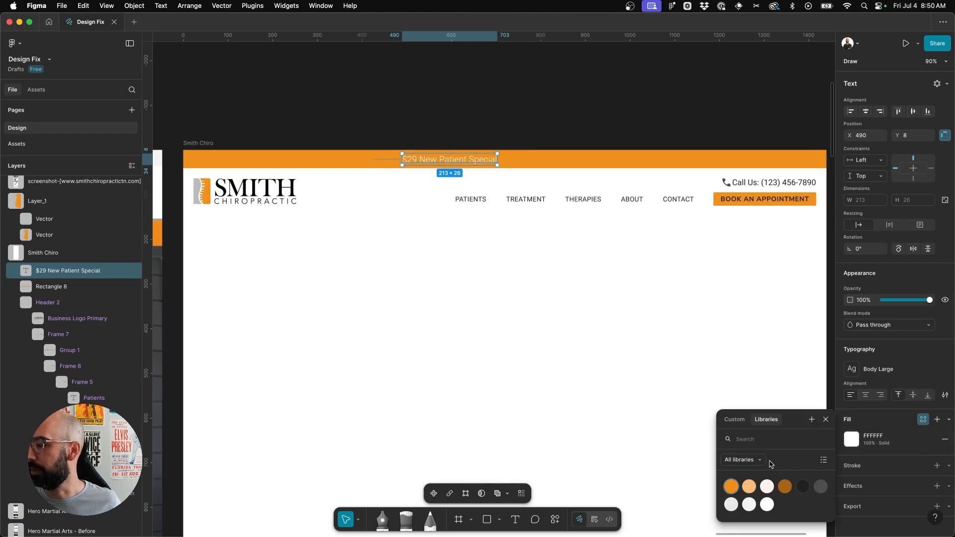
click(802, 486)
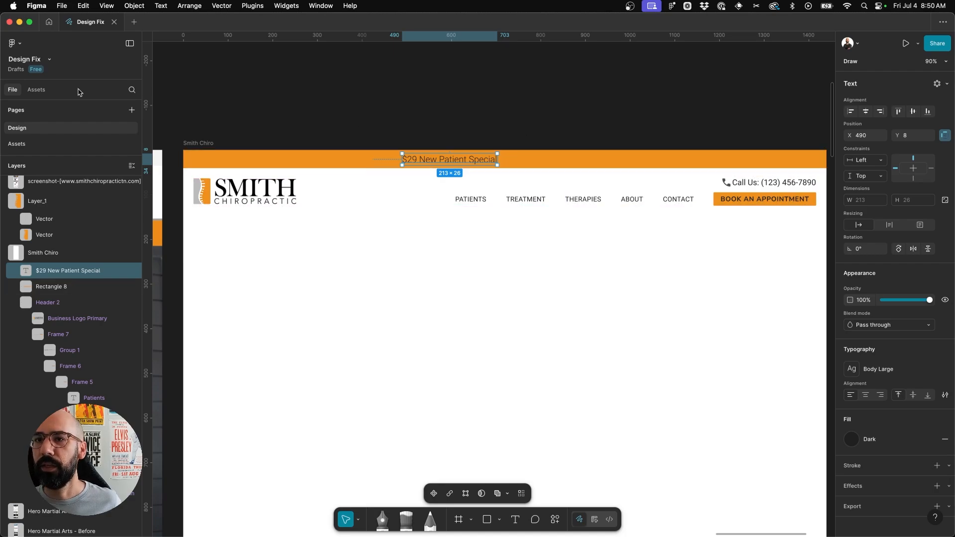
- Place an instance of the Secondary Button component on the orange banner, just after the "$29 New Patient Special" text
click(33, 91)
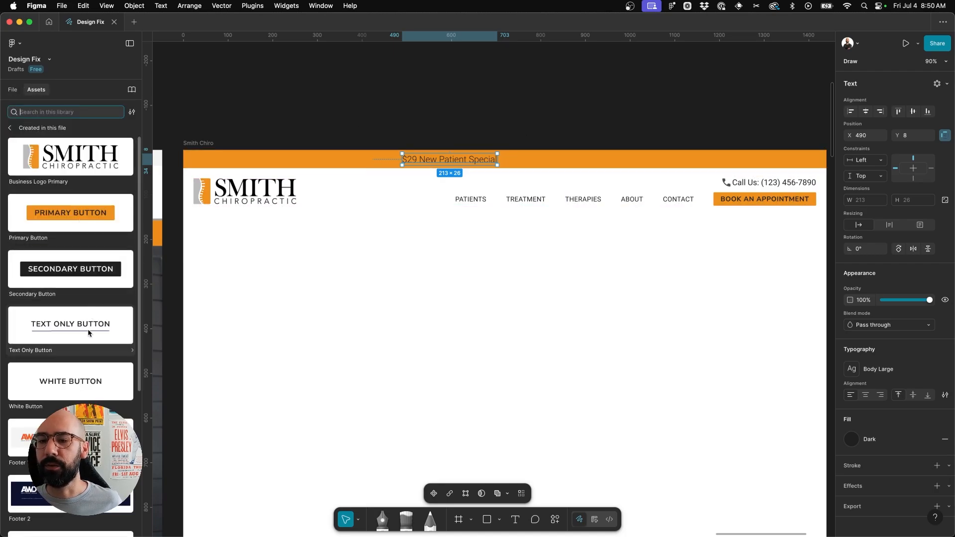
click(74, 268)
drag(421, 206, 546, 161)
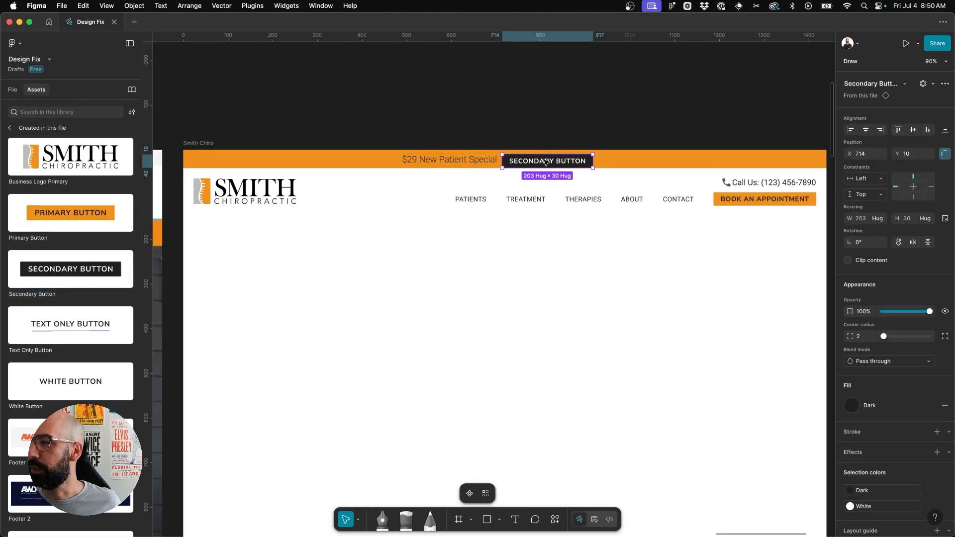
- Change the banner button's label to "BOOK APPOINTMENT"
scroll(546, 162, up, 5)
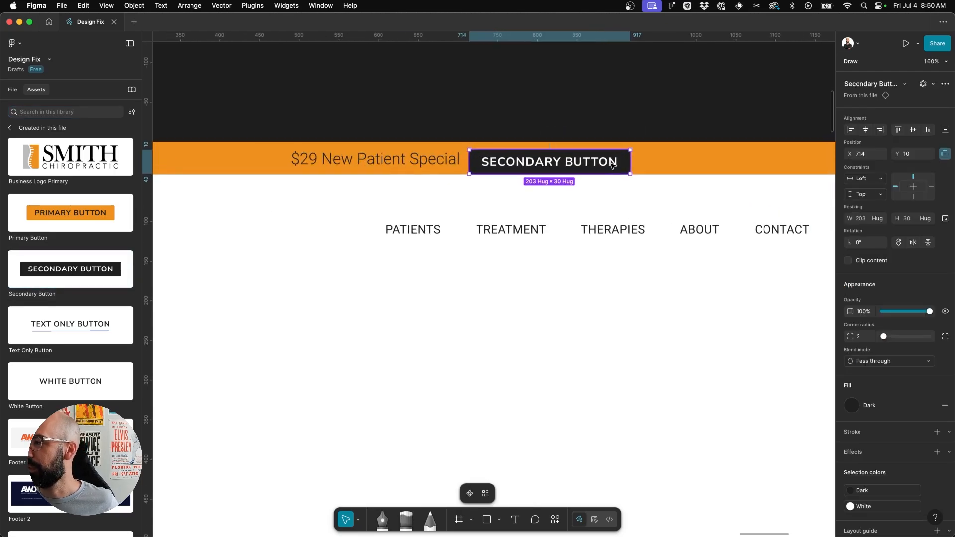
double_click(611, 166)
double_click(612, 166)
key(super+a)
text(B)
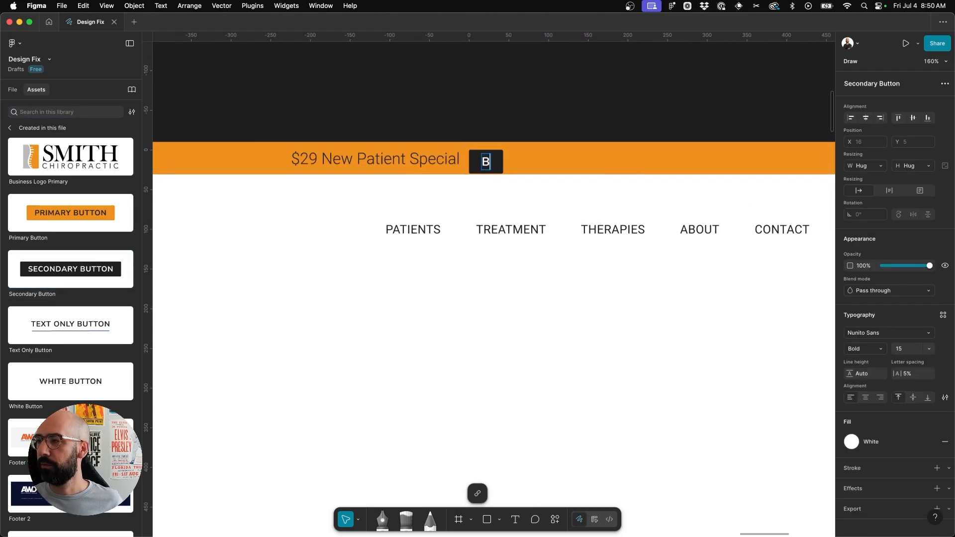
text(OOK APPO)
key(BackSpace)
text(POI)
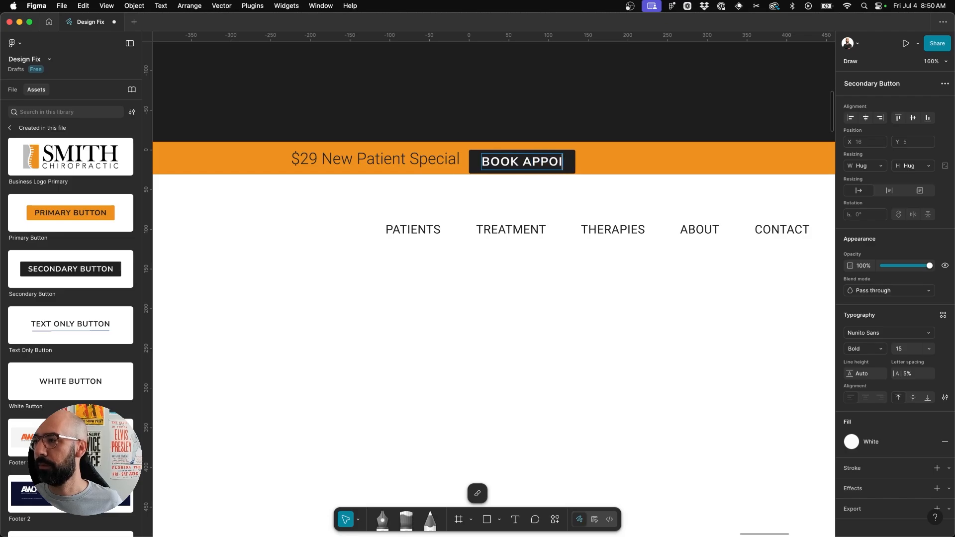
text(NTMENT)
key(Escape)
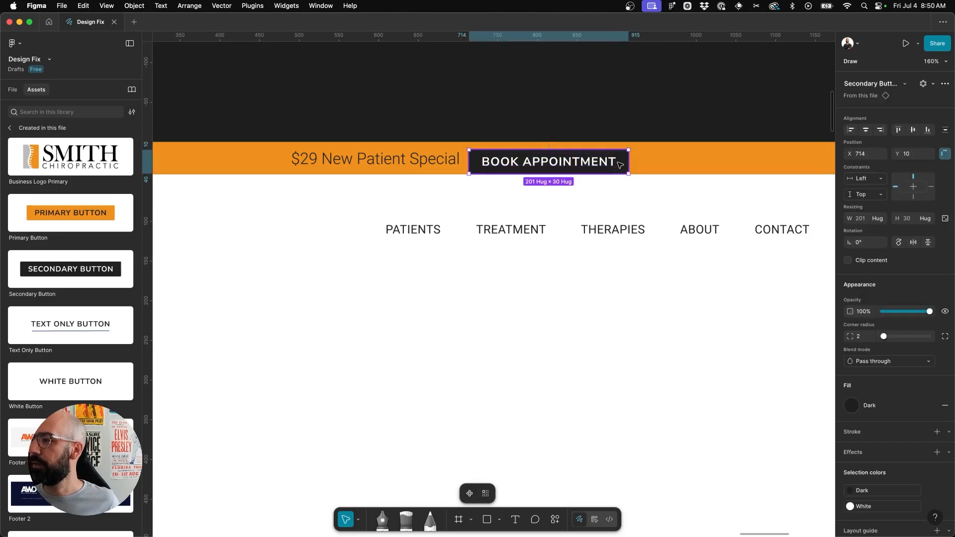
- Scale the banner button down proportionally to about 145 × 21
key(k)
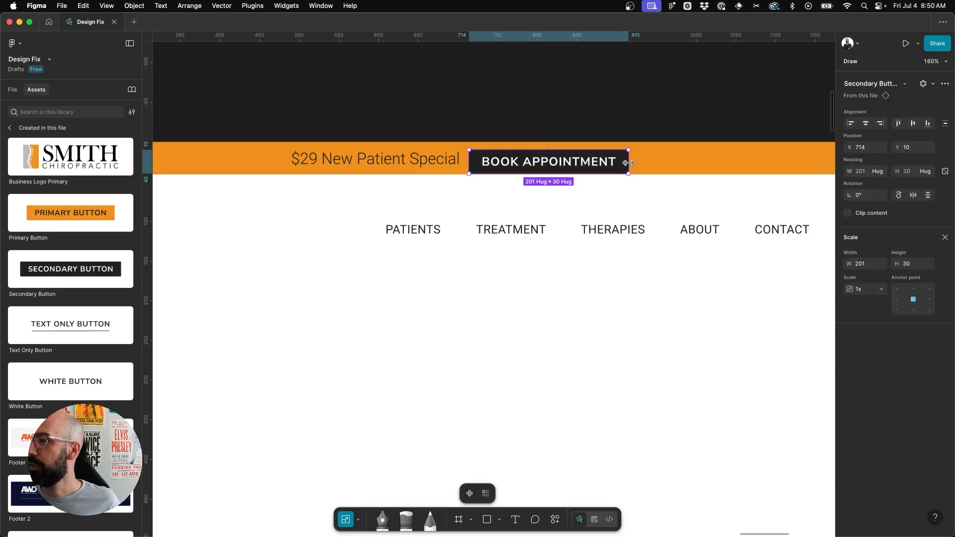
drag(626, 163, 611, 163)
drag(596, 163, 582, 159)
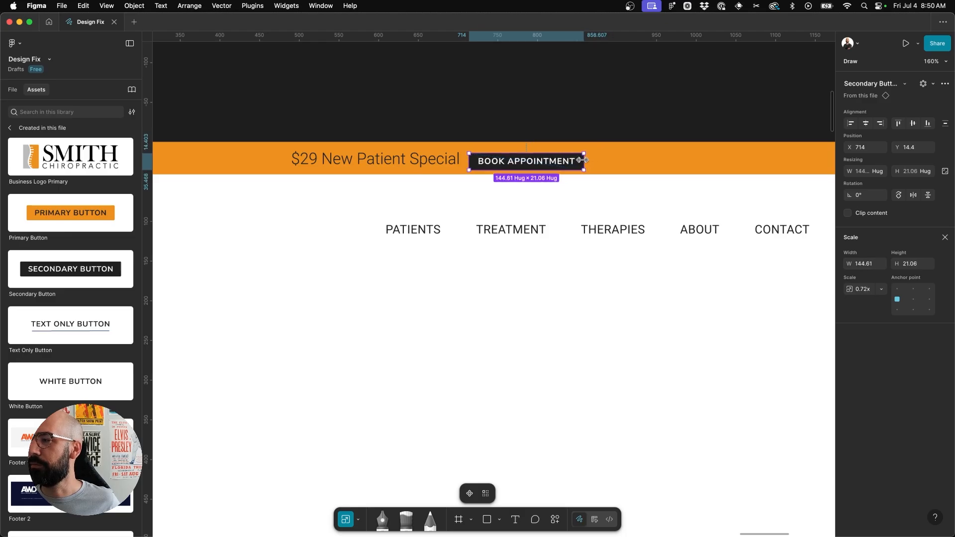
key(v)
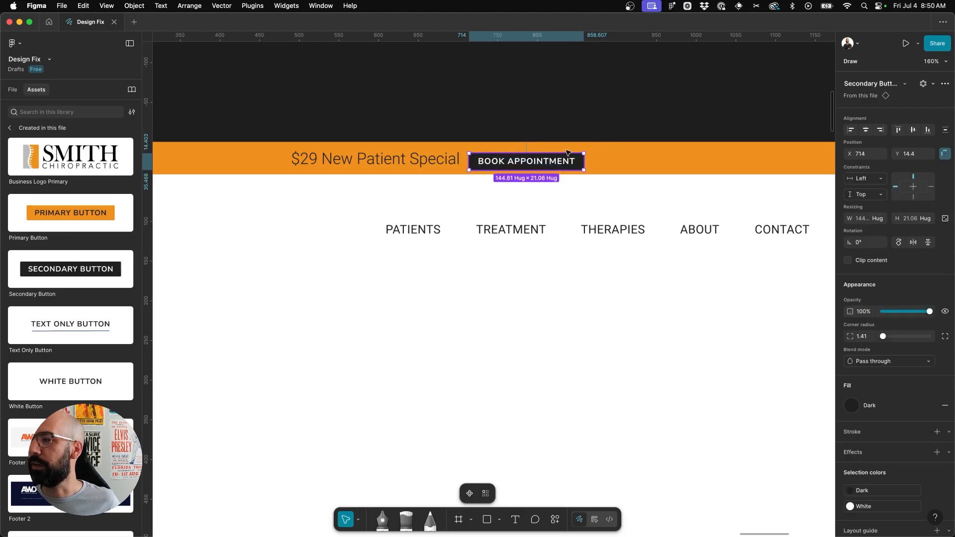
- Align the vertical centers of the "$29 New Patient Special" text and the banner button
click(421, 166)
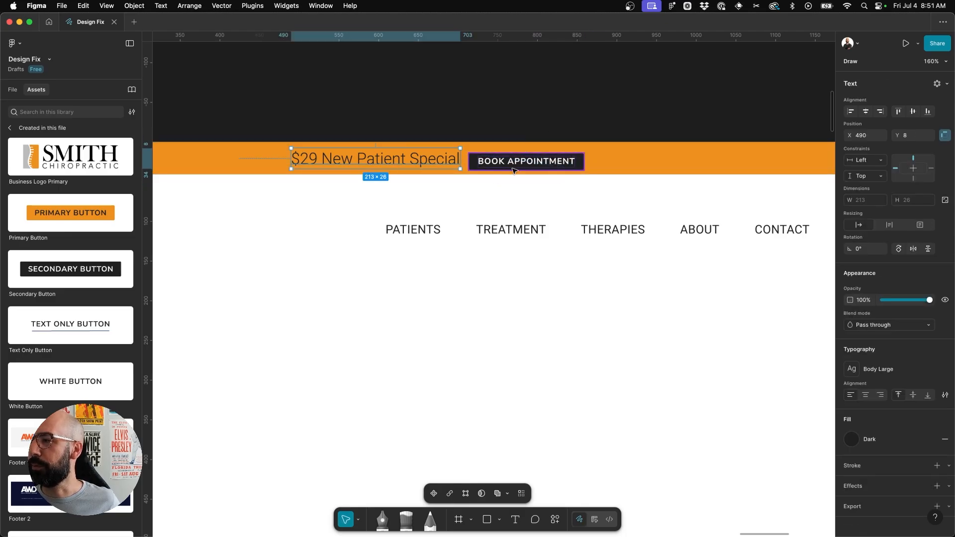
shift+click(477, 162)
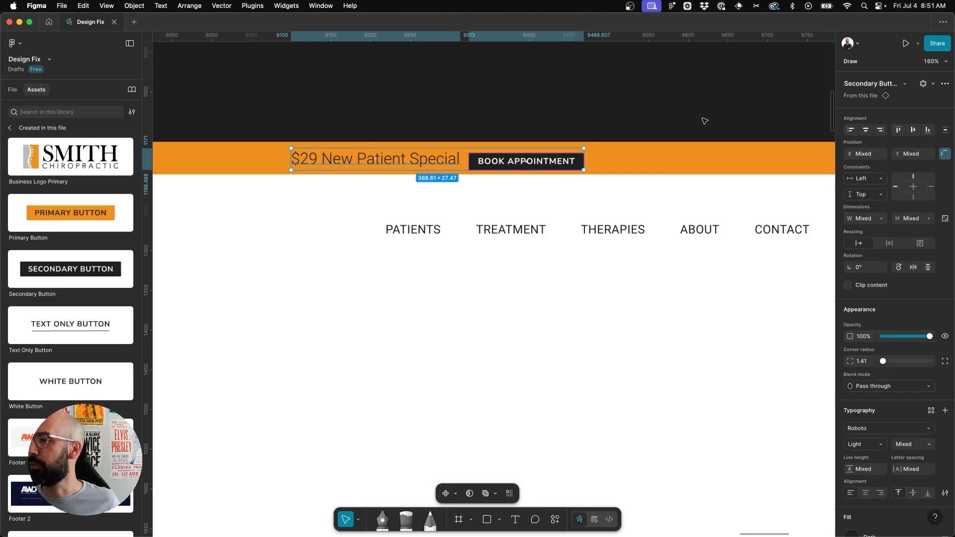
click(913, 130)
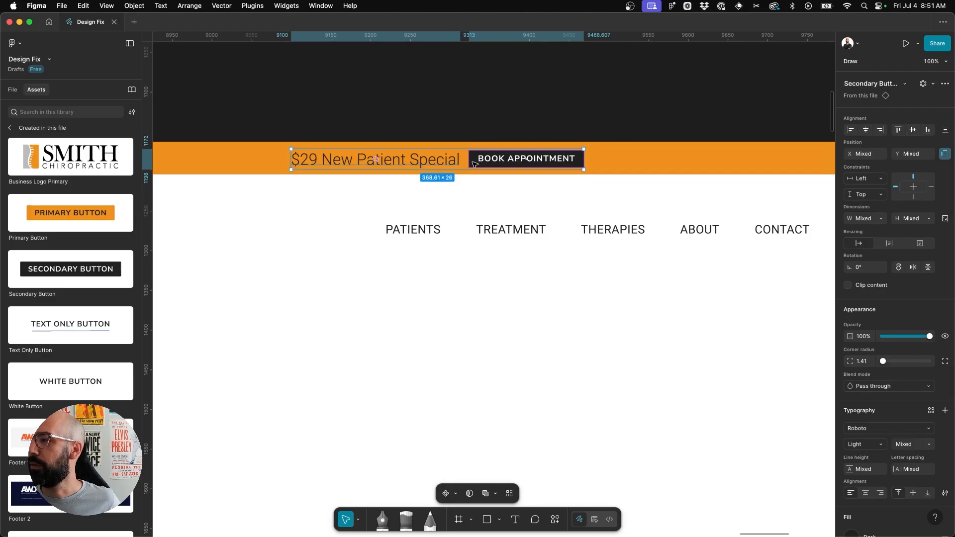
- Wrap the promo text and button in an auto layout frame and center it horizontally in the Smith Chiro frame
ctrl+scroll(479, 123, down, 3)
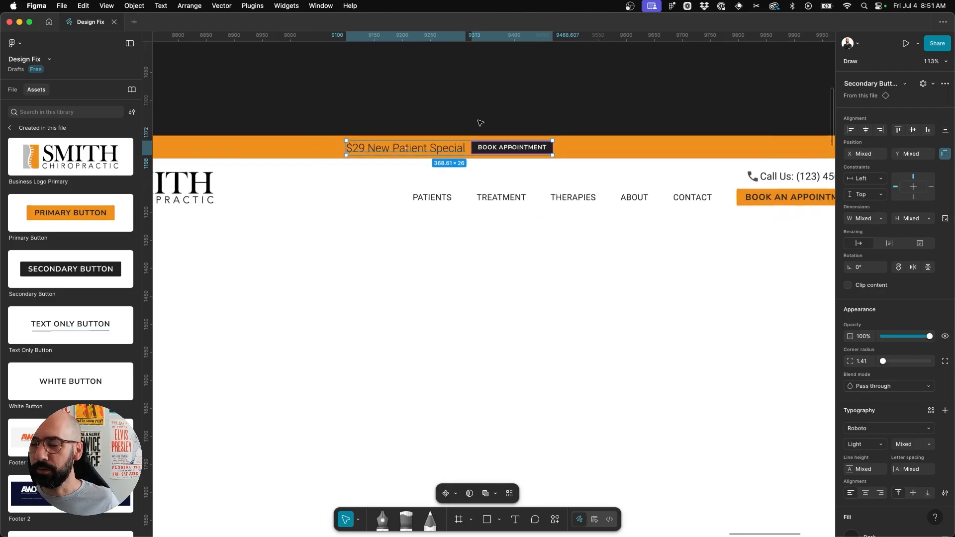
key(shift+a)
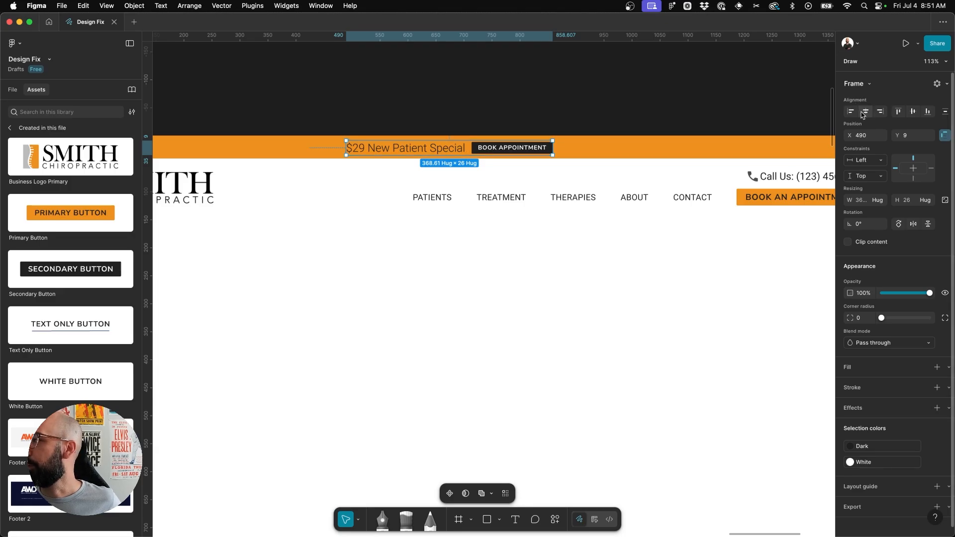
click(865, 112)
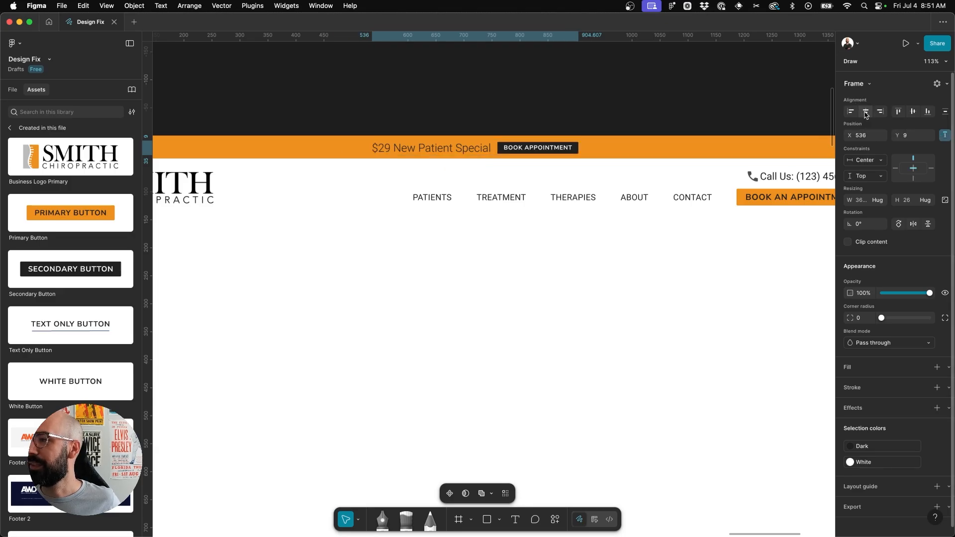
- Nudge the promo text and button group upward to center it vertically within the orange banner
scroll(514, 324, down, 5)
click(513, 324)
scroll(512, 225, up, 8)
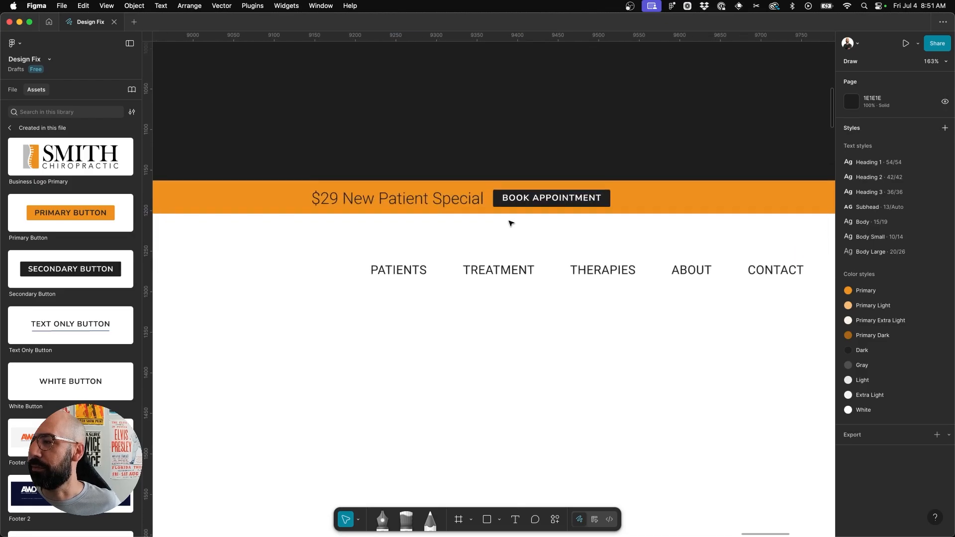
click(508, 201)
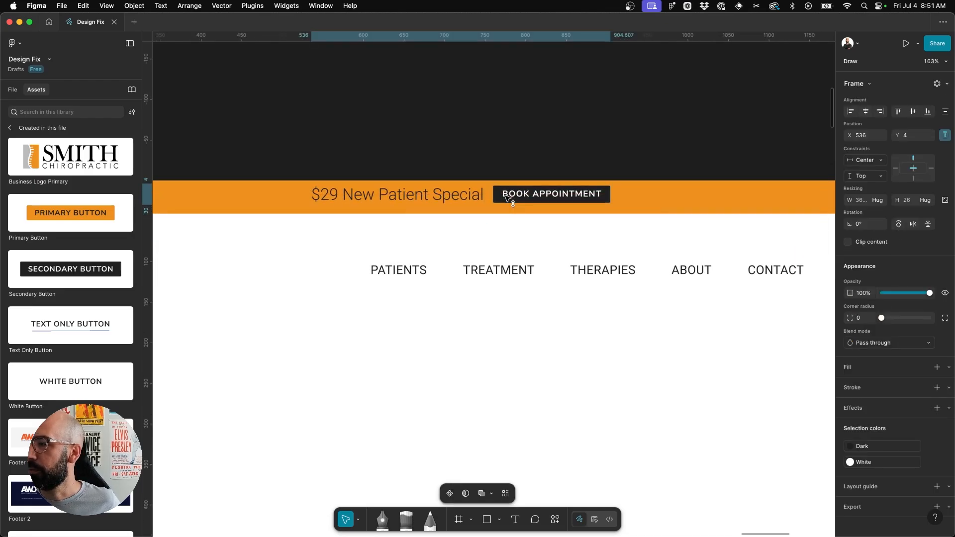
click(511, 224)
scroll(510, 225, down, 8)
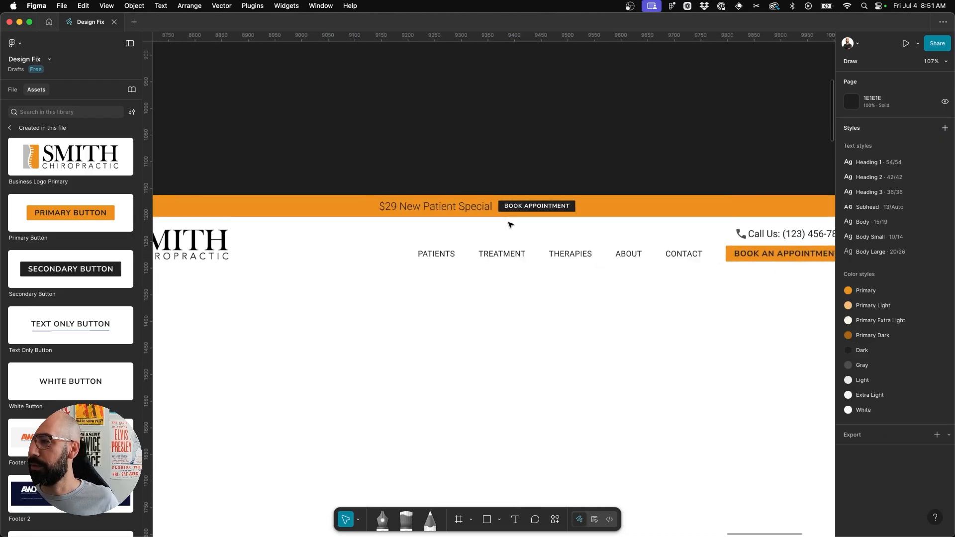
- Measure the gap between the header and the orange banner and nudge the header up about 3 px
click(621, 244)
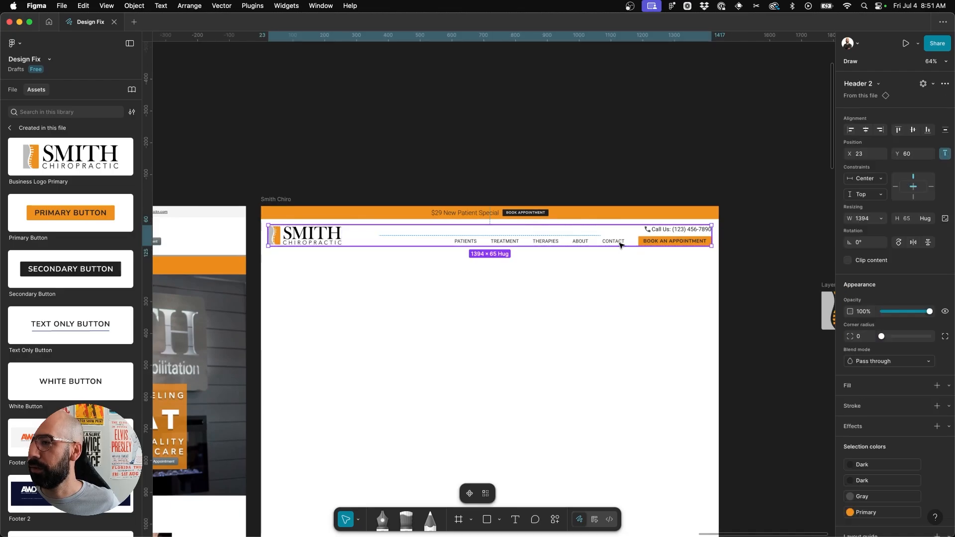
scroll(609, 239, up, 10)
key(alt)
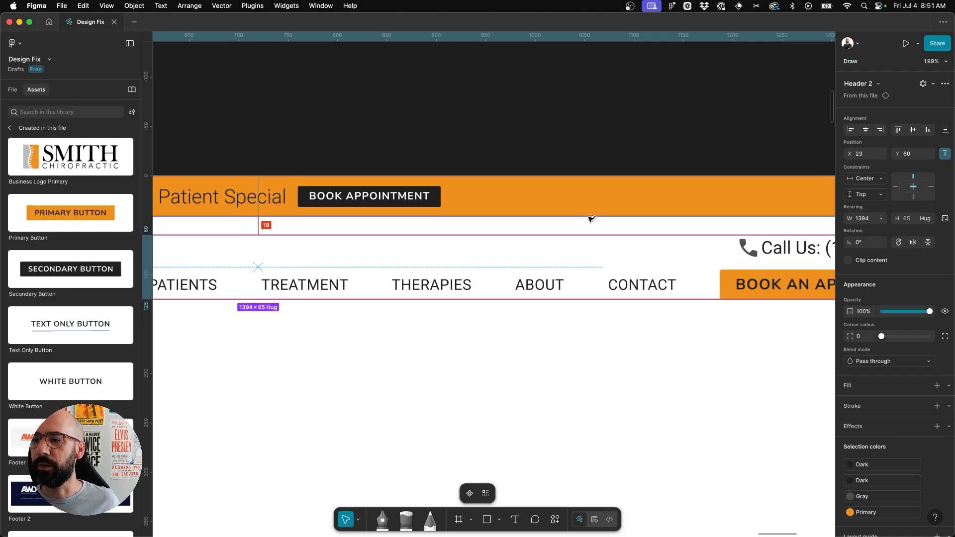
key(Up)
key(Up)
key(Up)
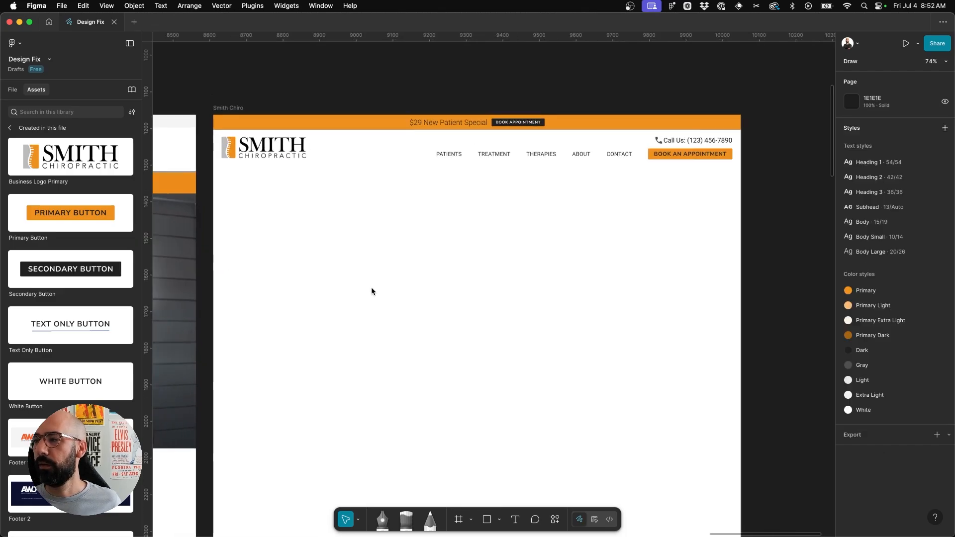
- Examine the old website screenshot's hero image and orange headline box against the empty area below the new header
scroll(371, 287, left, 10)
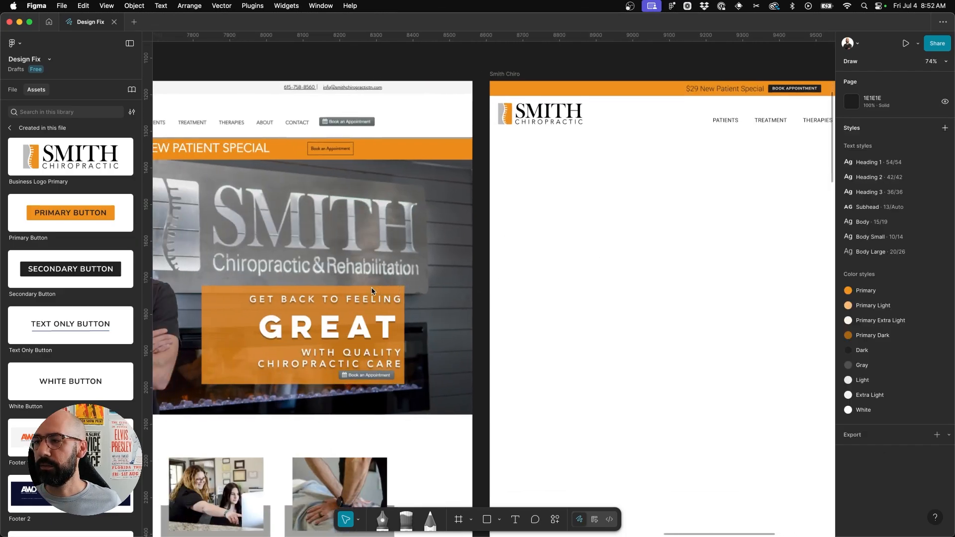
scroll(371, 289, up, 3)
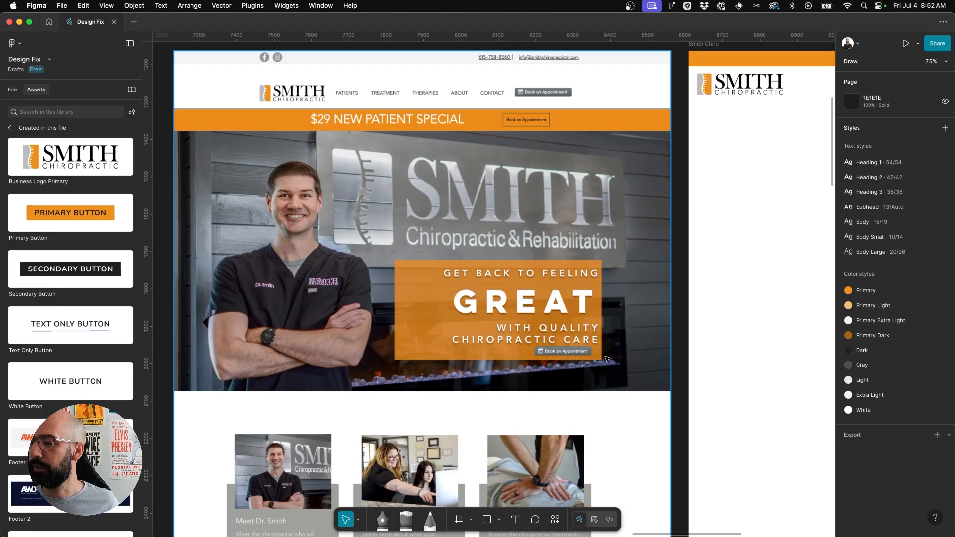
scroll(707, 311, right, 2)
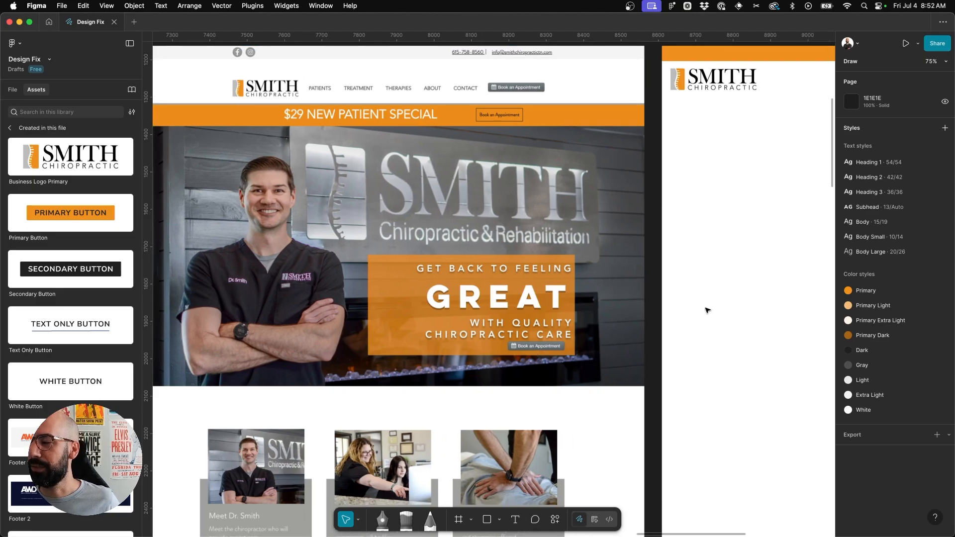
scroll(707, 310, down, 3)
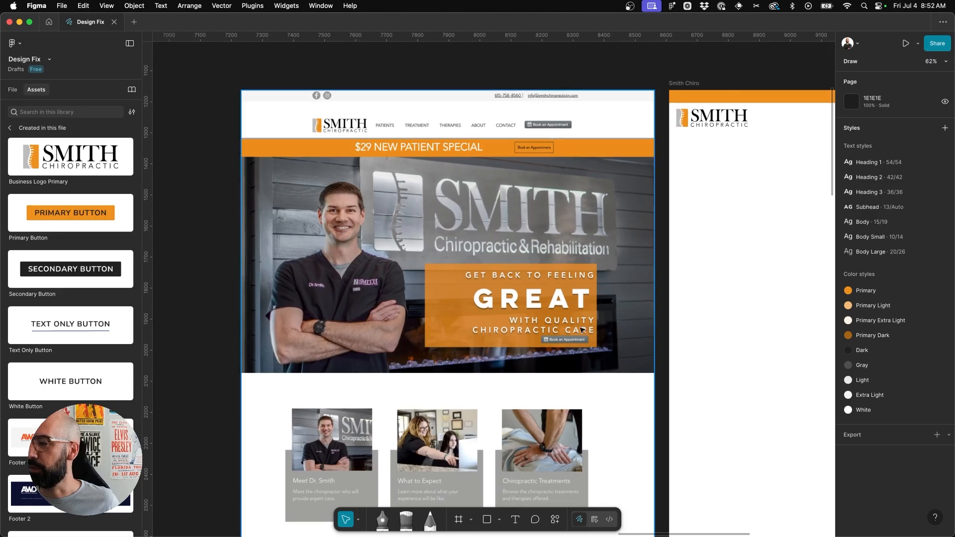
scroll(581, 329, right, 2)
scroll(593, 280, up, 3)
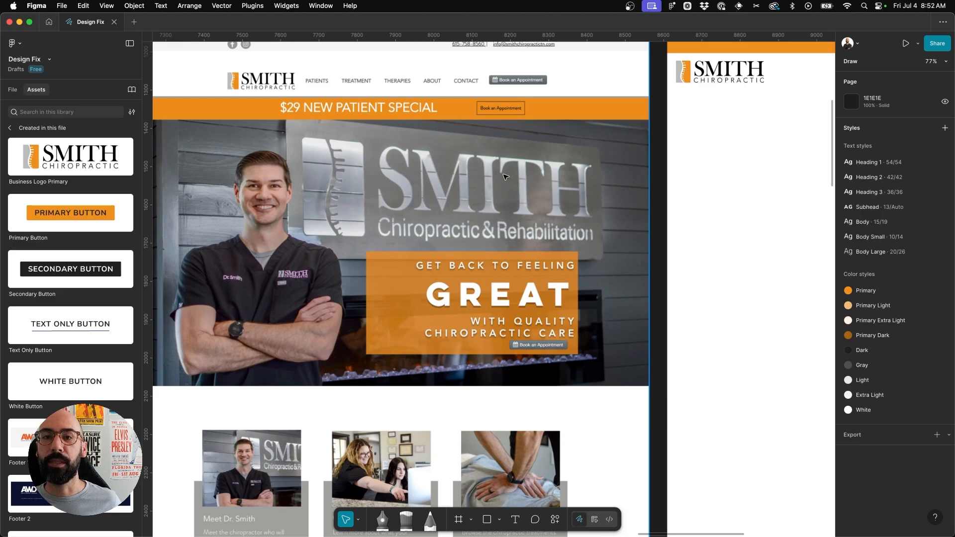
scroll(505, 176, right, 10)
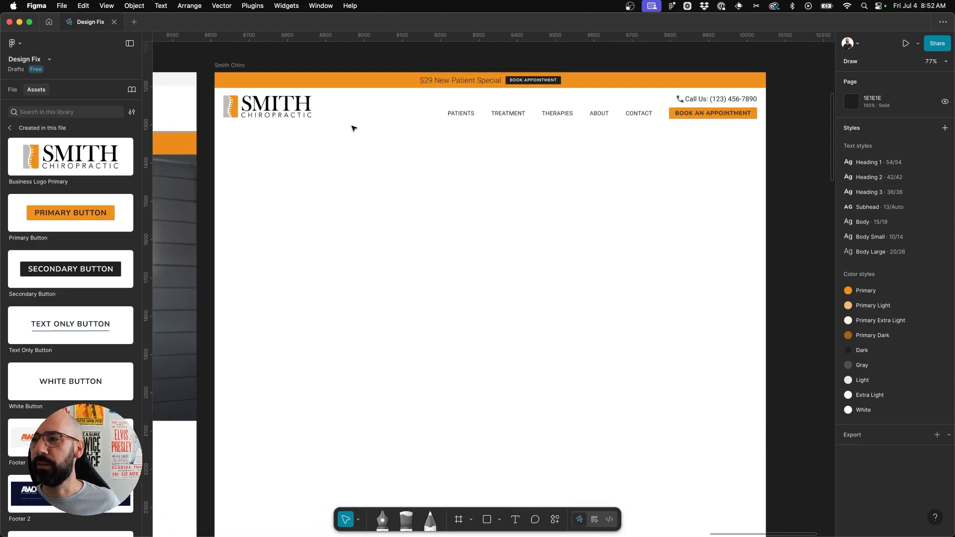
- Show the column layout guides on the Smith Chiro frame
click(225, 65)
key(ctrl+g)
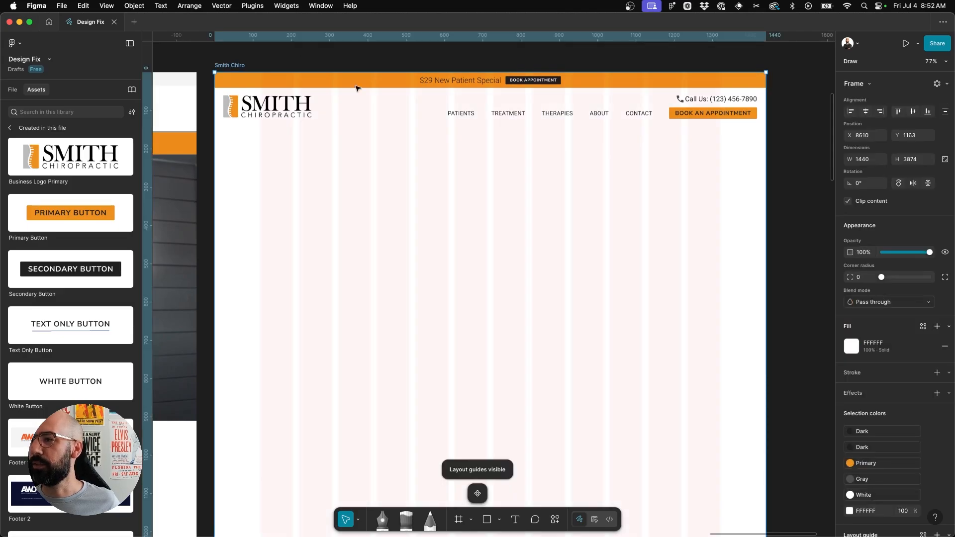
click(428, 181)
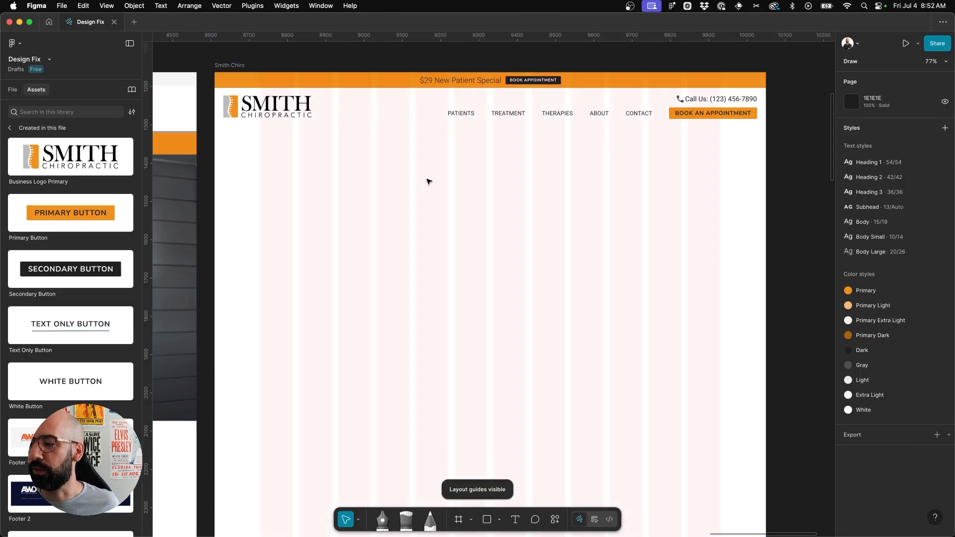
scroll(429, 181, up, 2)
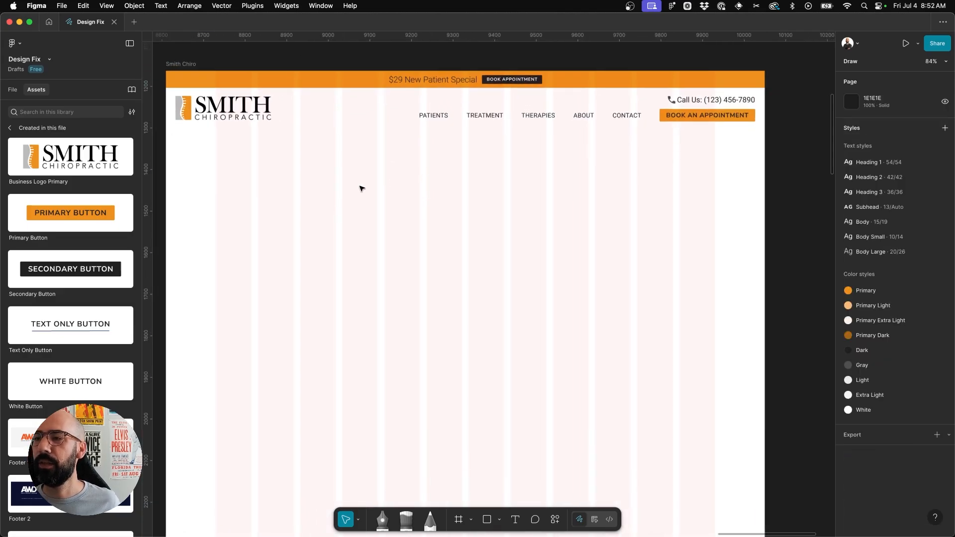
- Place the wide doctor photo from the Desktop's Smith Chiro folder below the header navigation, about 787 × 341 px, ending at the last grid column
key(super+shift+k)
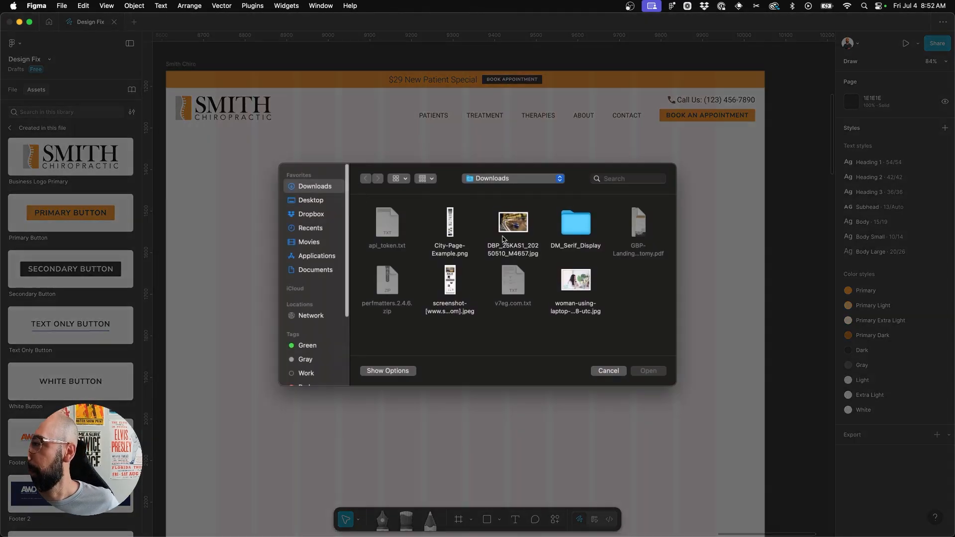
click(294, 199)
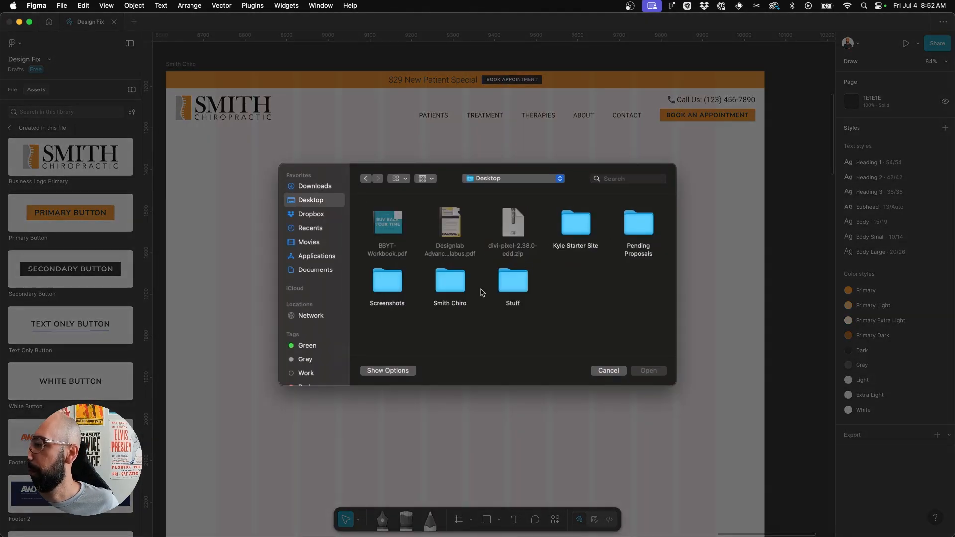
double_click(449, 283)
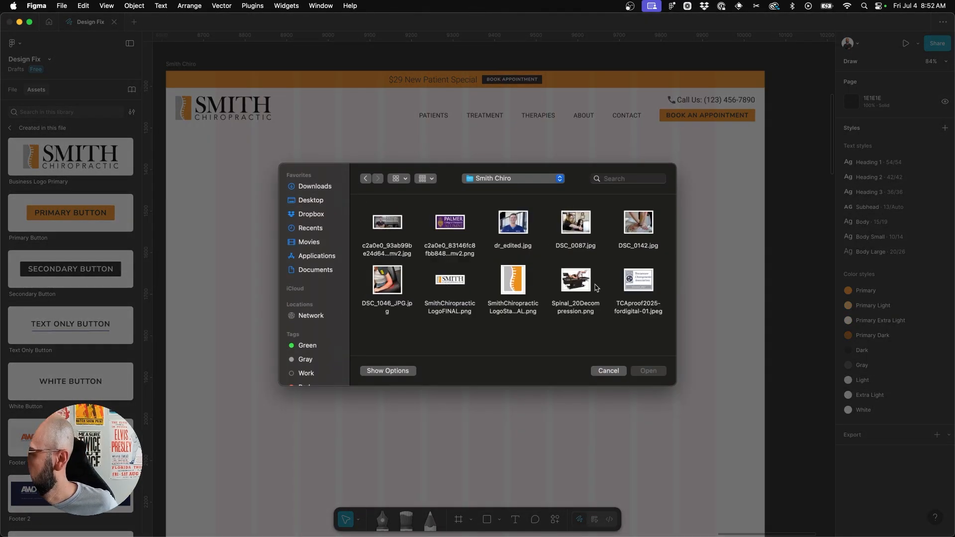
double_click(389, 221)
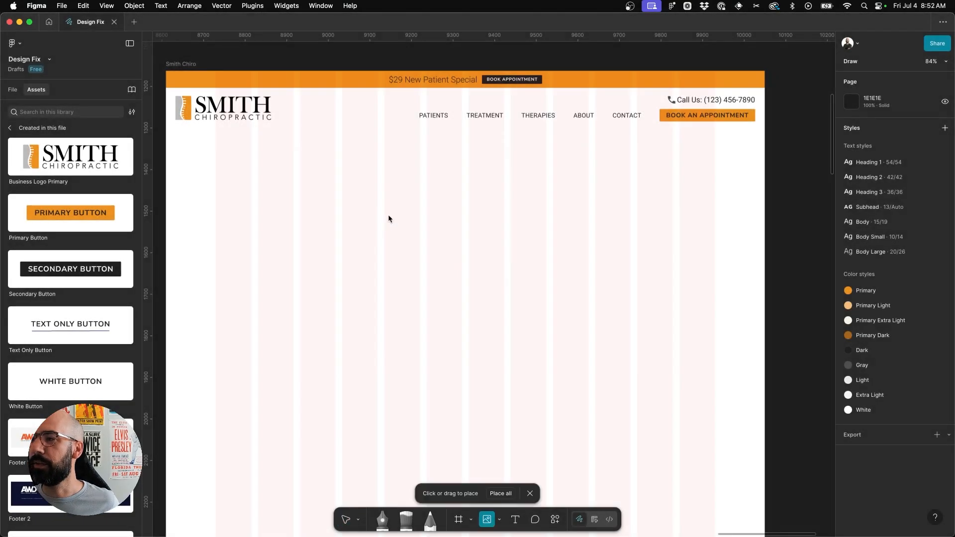
drag(387, 147, 715, 289)
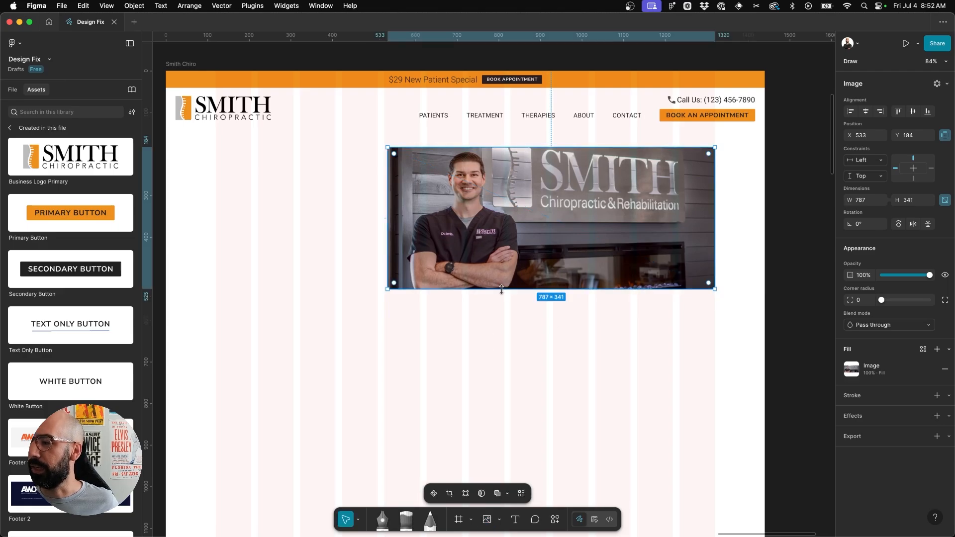
- Stretch the photo's frame to about 484 px tall and set its image scaling to Fill
drag(501, 289, 495, 349)
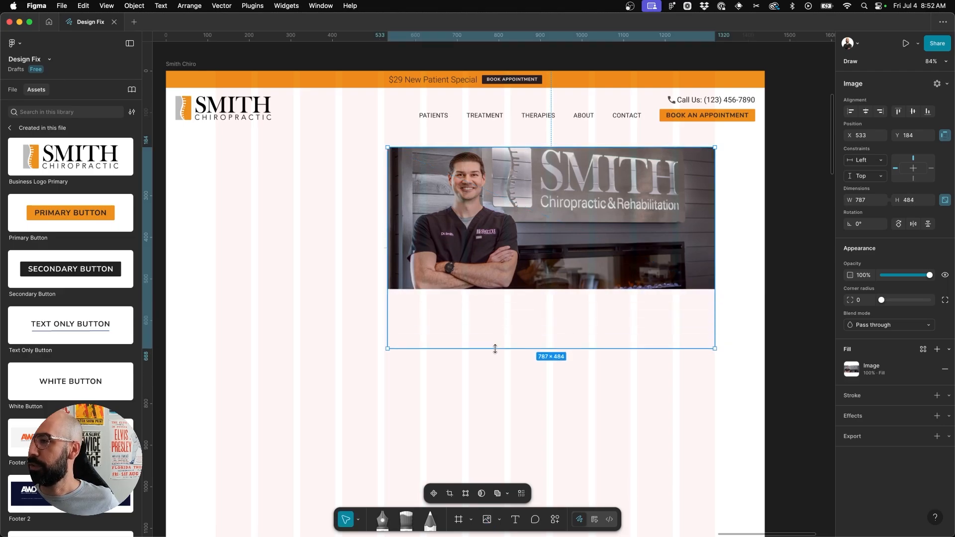
click(853, 371)
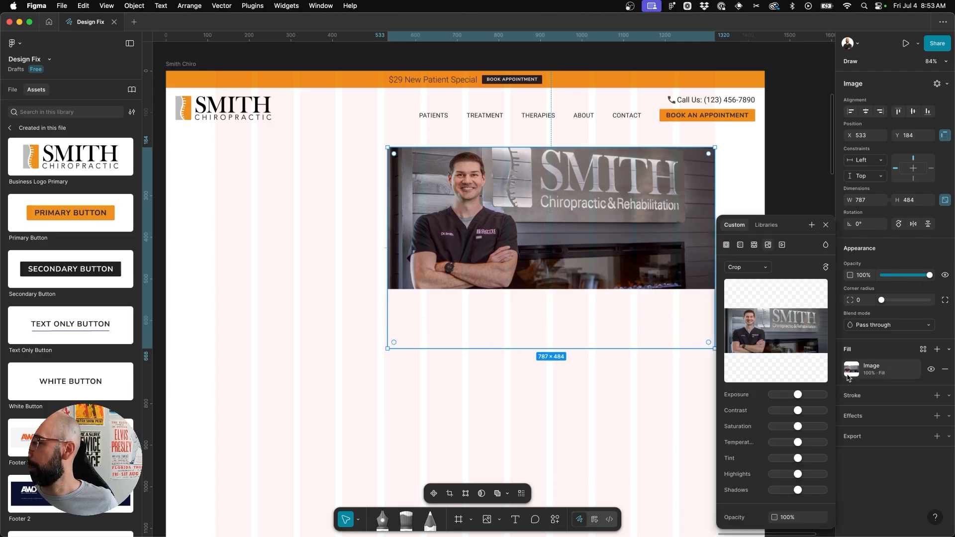
click(746, 269)
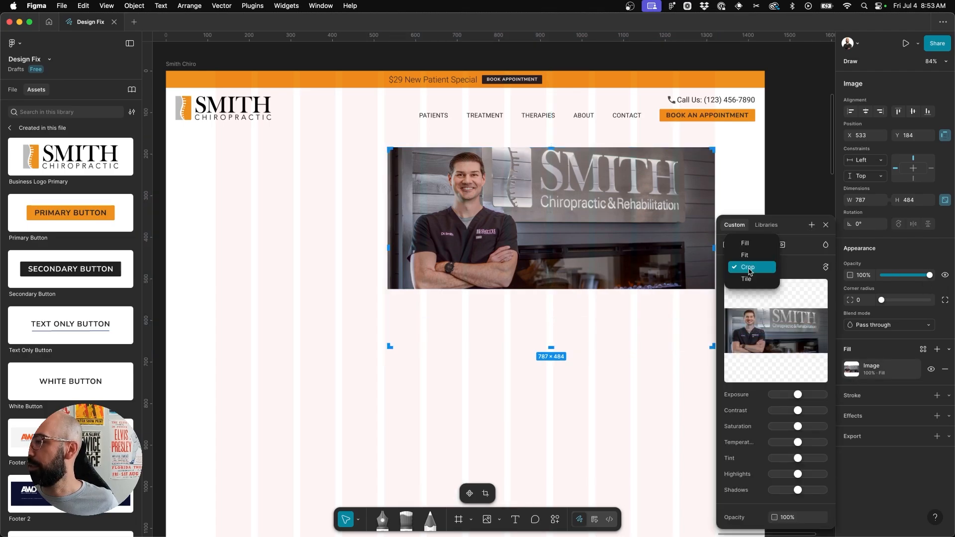
click(749, 244)
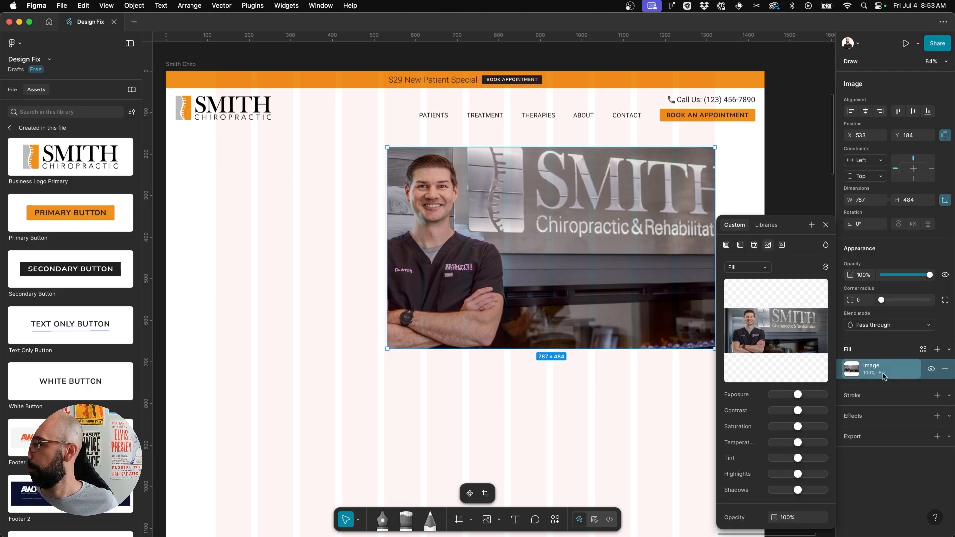
- Switch the photo to Crop mode and adjust the crop, widening its frame to about 851 px
click(747, 268)
click(751, 291)
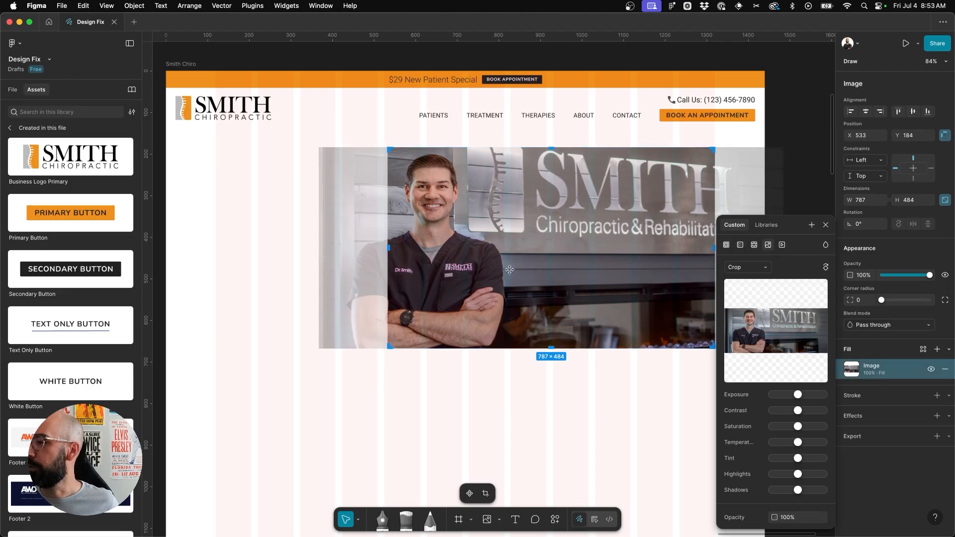
mouse_move(341, 263)
mouse_down()
mouse_move(400, 264)
mouse_move(346, 264)
mouse_up()
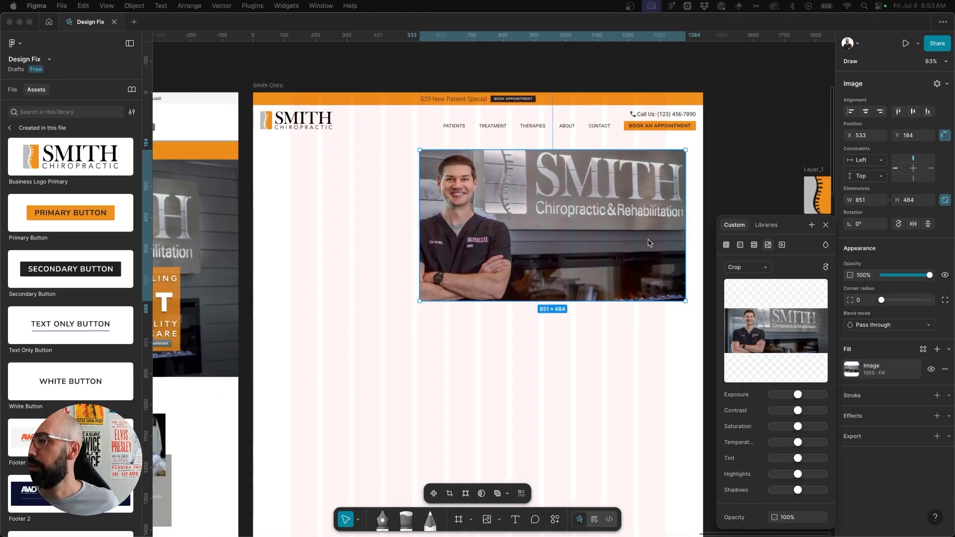
- Move the hero photo to about X 471, Y 157, with its far edge on the last grid column
click(650, 243)
scroll(677, 192, up, 5)
drag(699, 188, 677, 172)
scroll(698, 181, down, 3)
scroll(570, 136, up, 3)
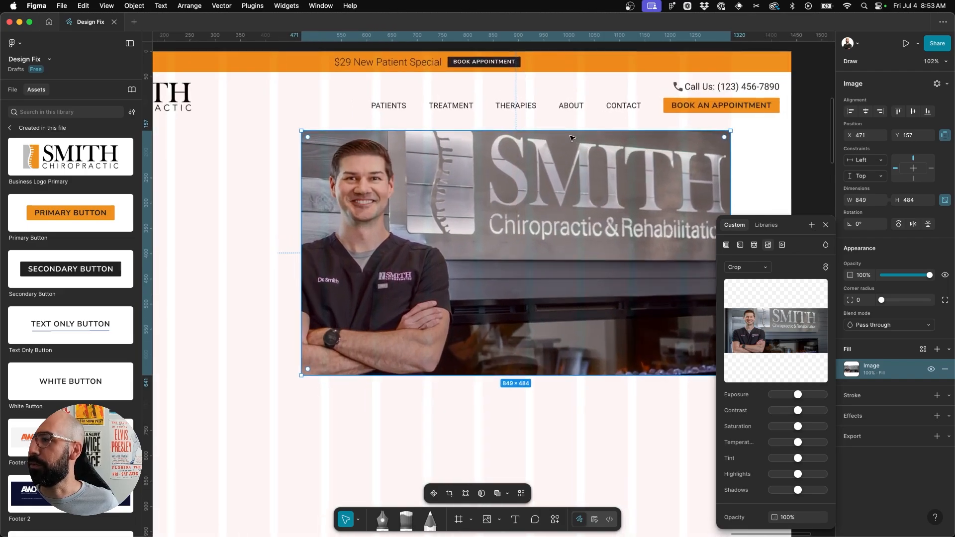
- Scale the hero photo down proportionally to about 795 × 453 px, keeping its edge on the last grid column
scroll(571, 138, down, 2)
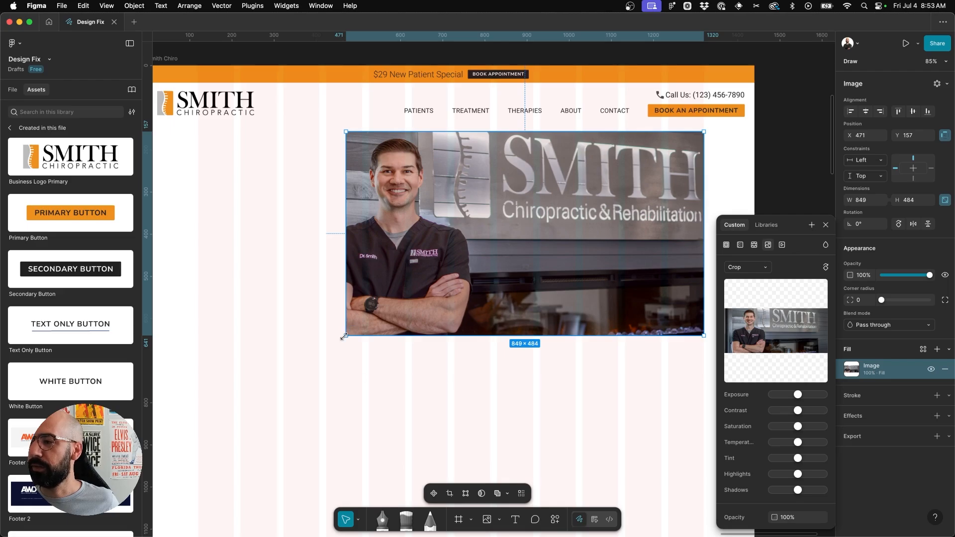
drag(346, 335, 369, 322)
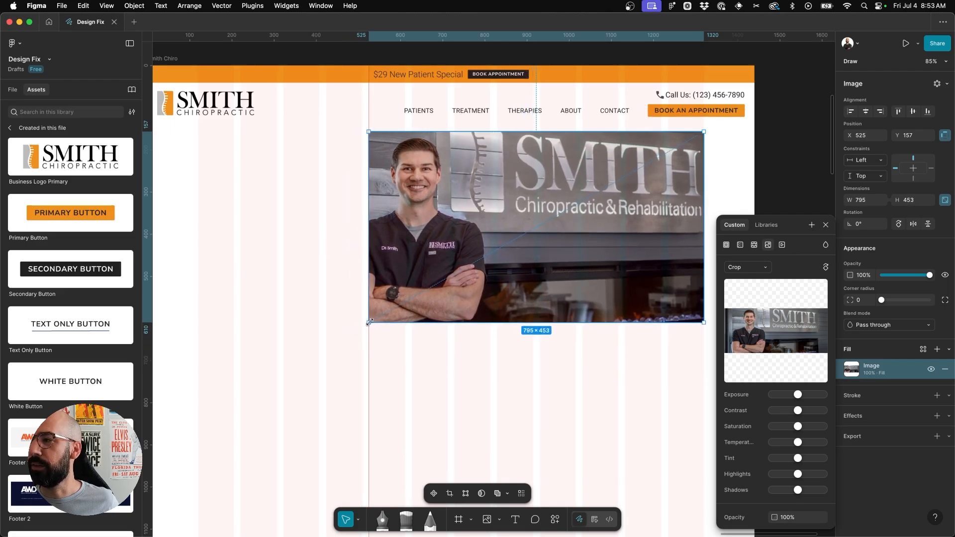
click(266, 284)
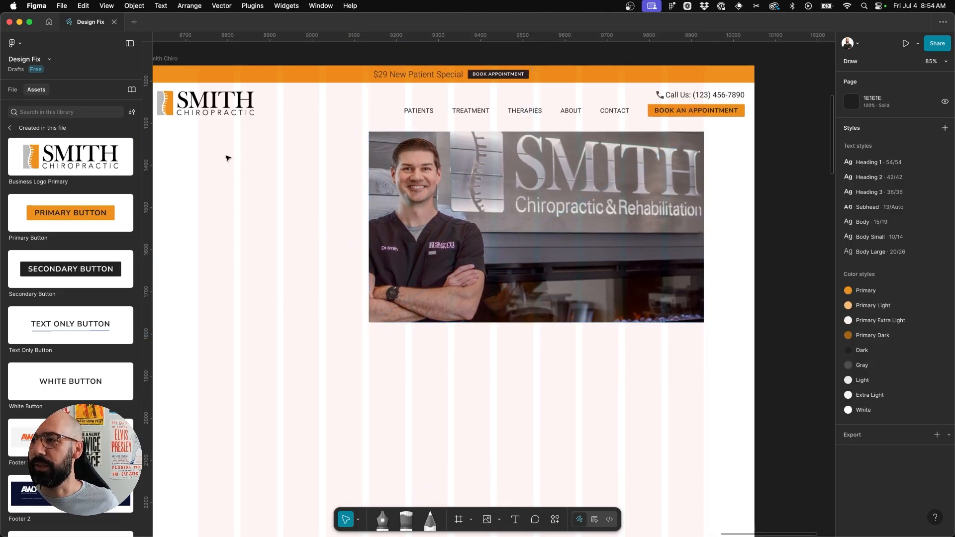
- Round the hero photo's corners with a radius of 4
scroll(282, 156, up, 5)
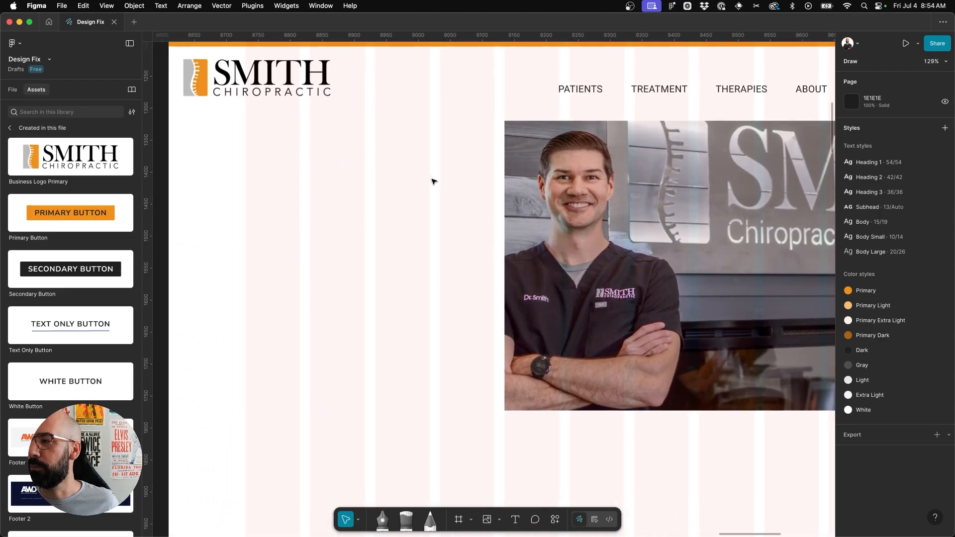
scroll(429, 178, down, 4)
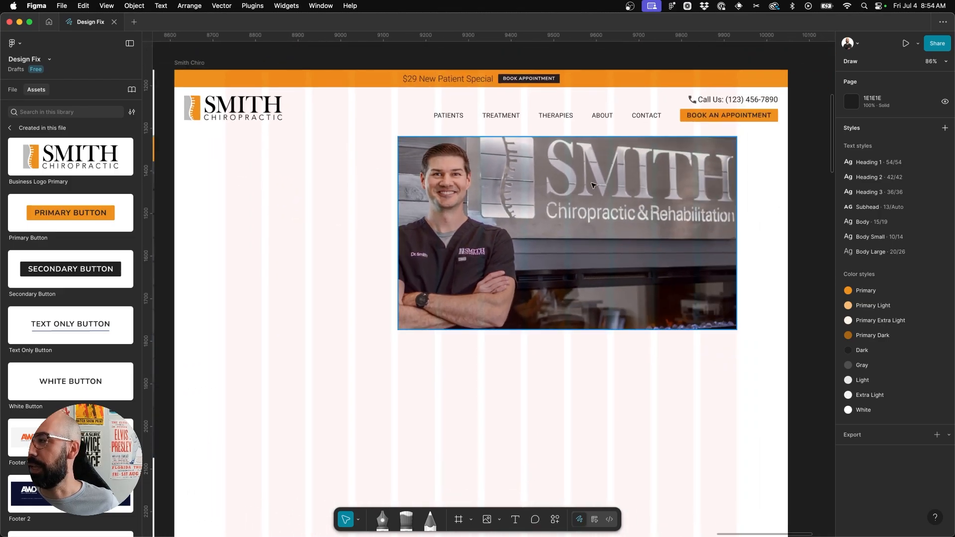
click(592, 185)
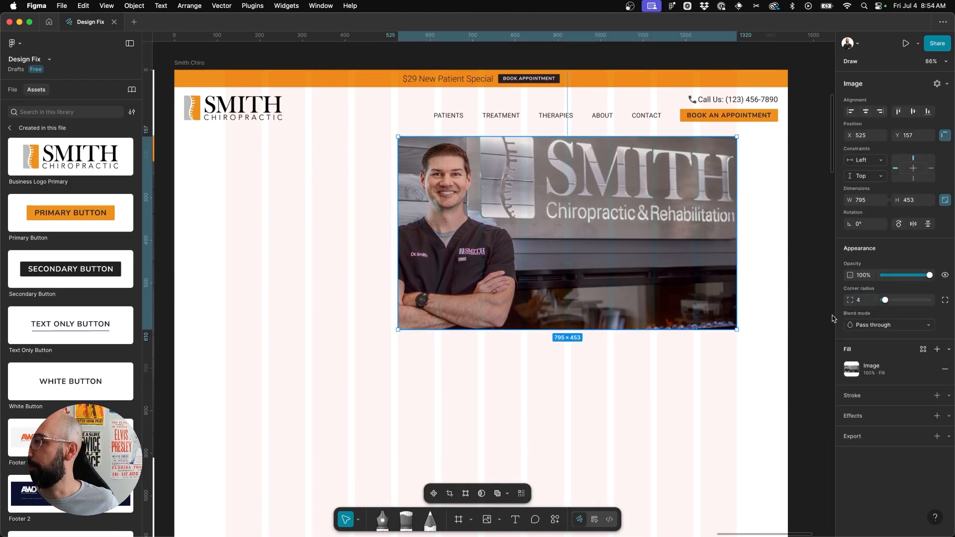
click(709, 417)
- Add the text "Get Back to Feeling Great with Quality Chiropractic Care" at the first grid column beside the hero photo
scroll(511, 403, left, 2)
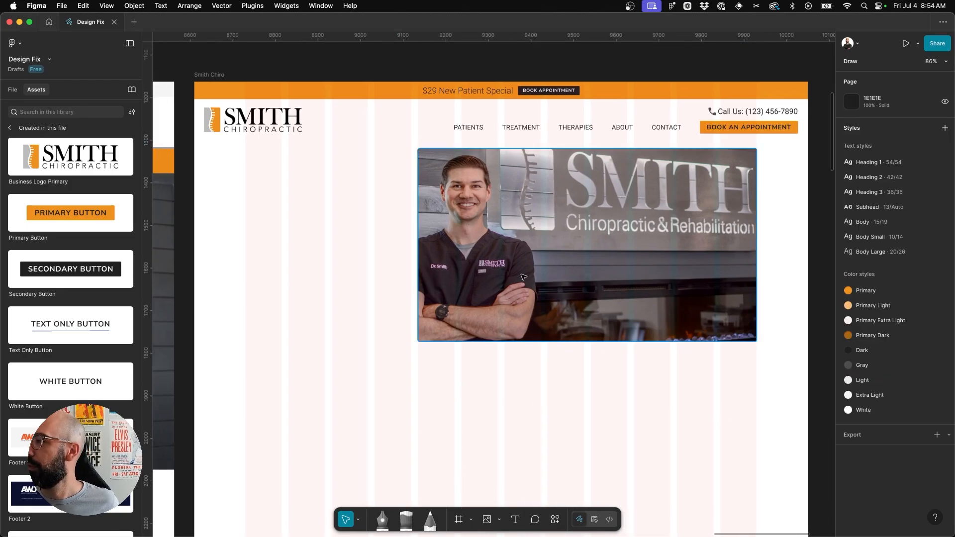
scroll(339, 251, left, 3)
scroll(339, 251, up, 3)
key(t)
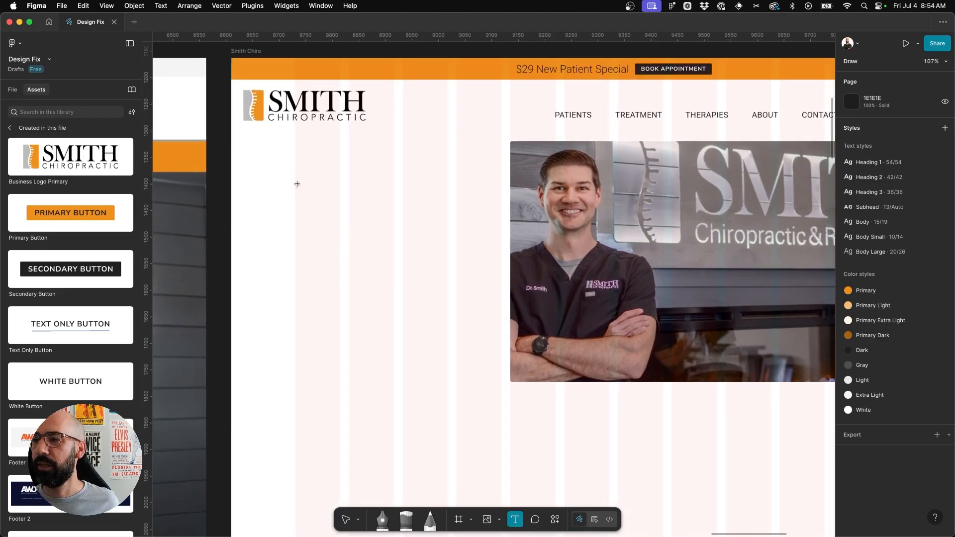
click(308, 187)
scroll(482, 257, down, 4)
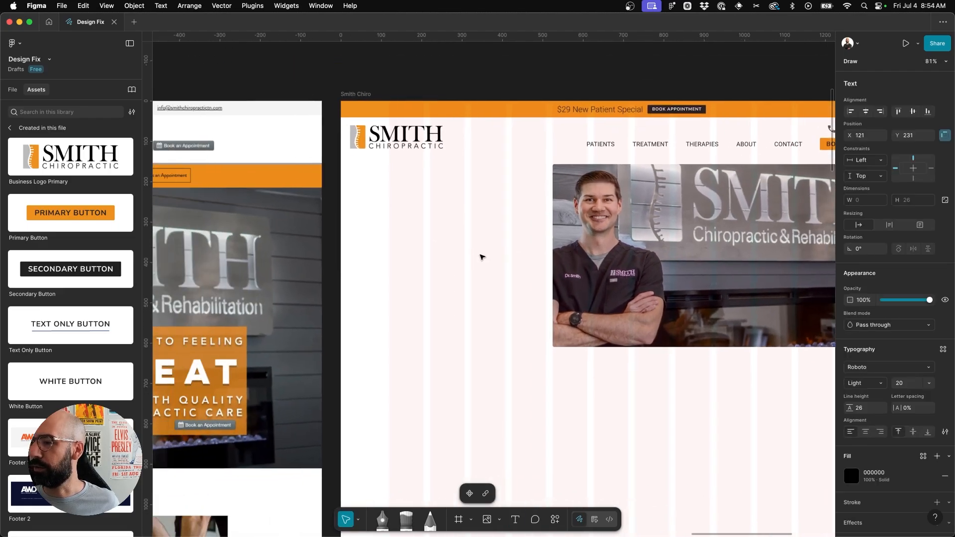
scroll(482, 256, left, 3)
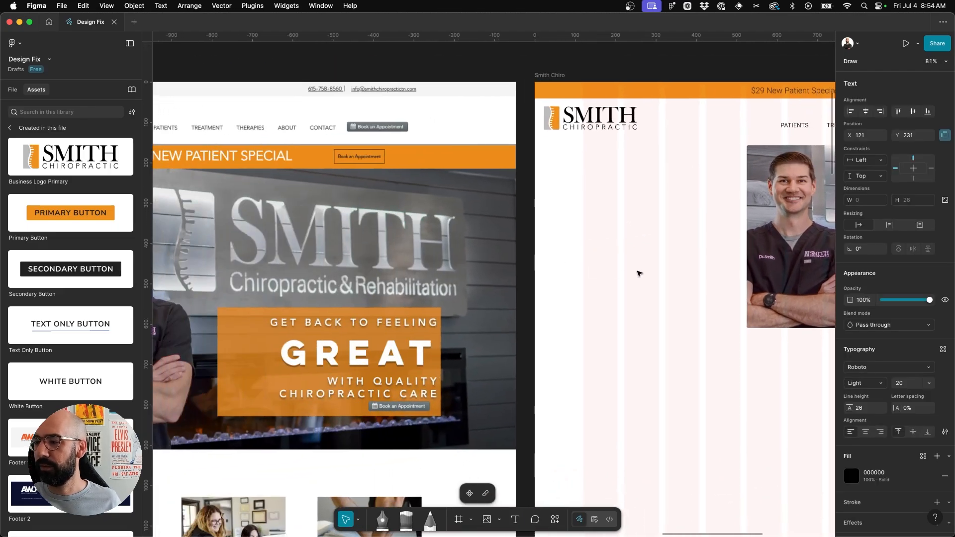
text(Get Back to)
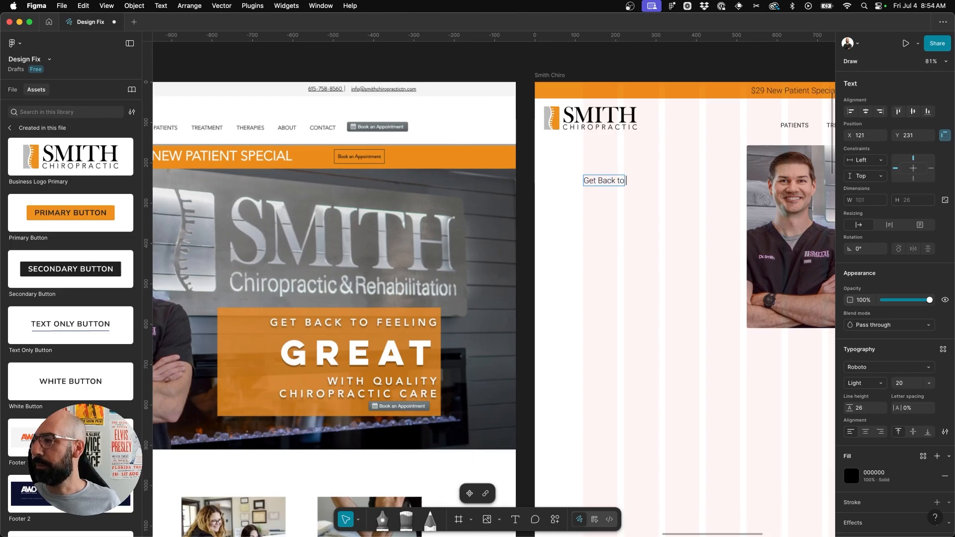
text( Feeling Great)
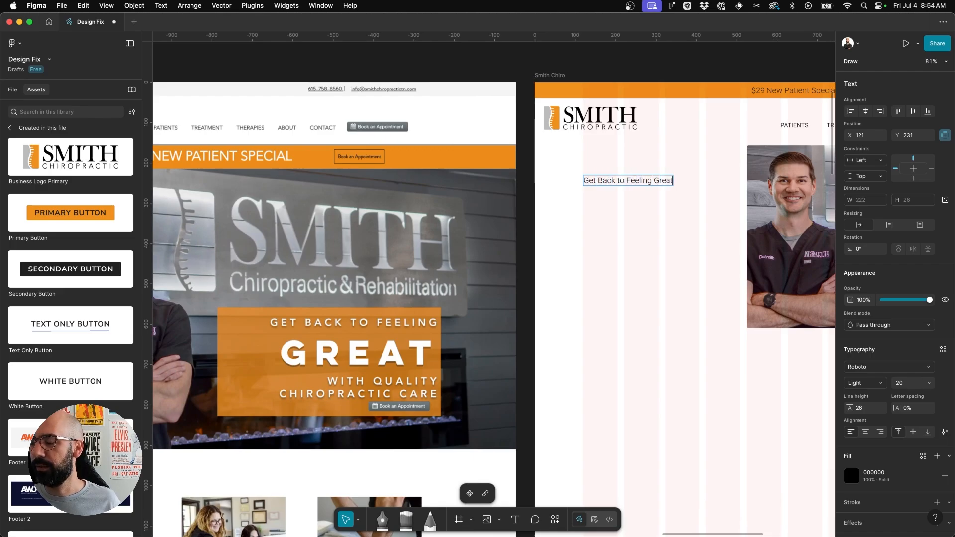
text( with Quality Chir)
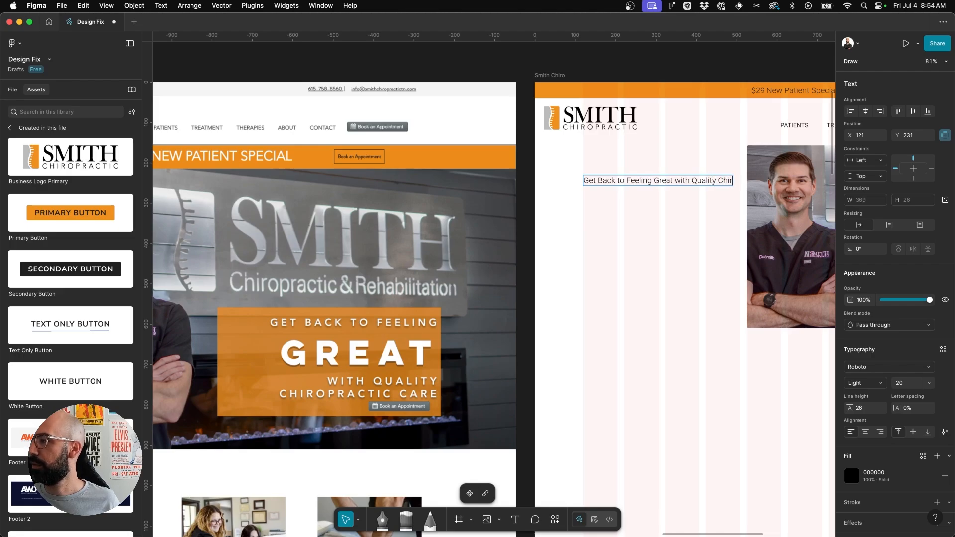
text(opractic Care)
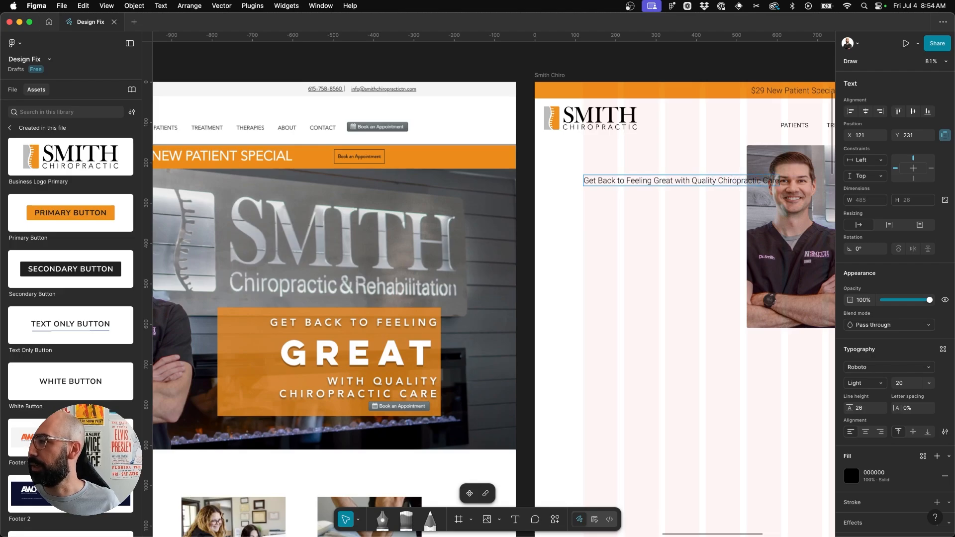
key(Escape)
- Apply the Heading 1 text style to the headline and narrow its text box to about 388 px so it wraps beside the photo
click(944, 349)
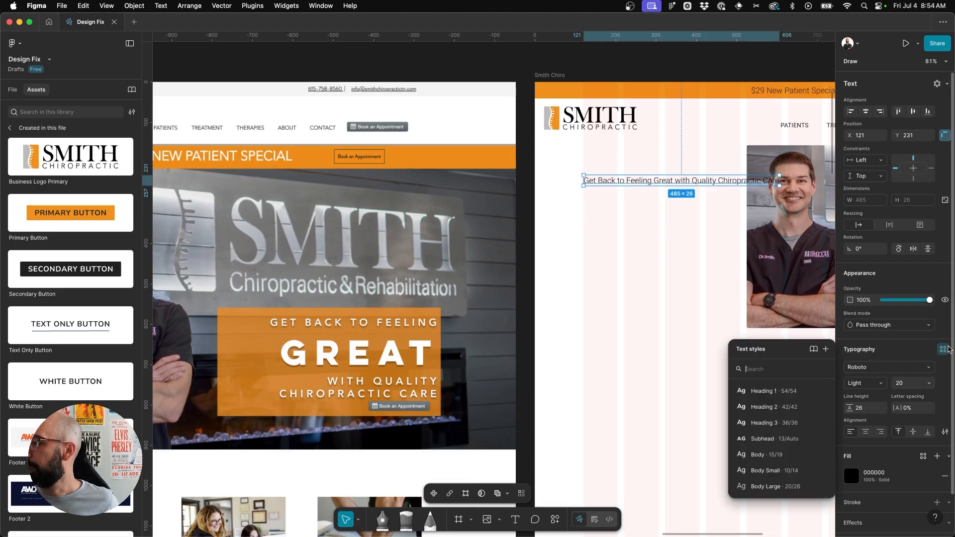
click(761, 391)
scroll(721, 204, right, 5)
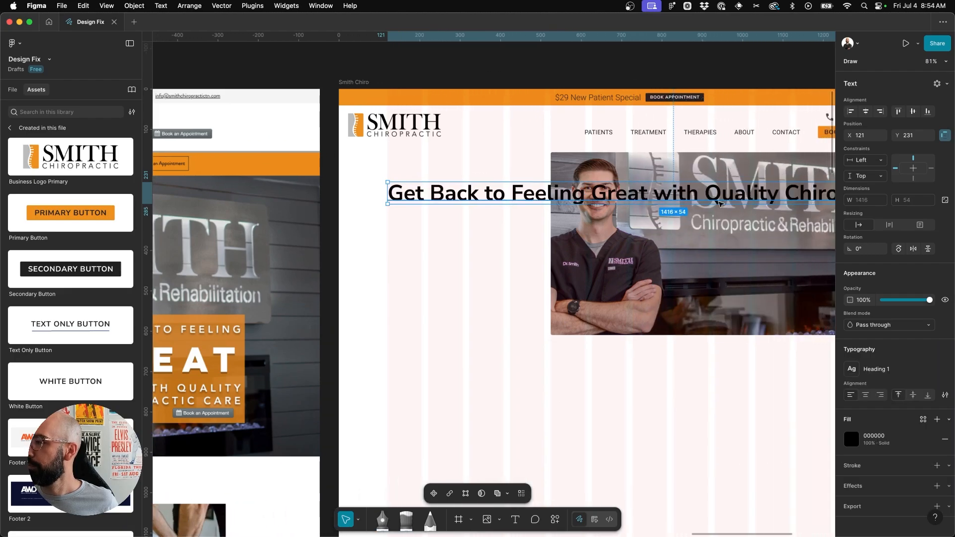
scroll(721, 204, right, 4)
drag(754, 184, 323, 184)
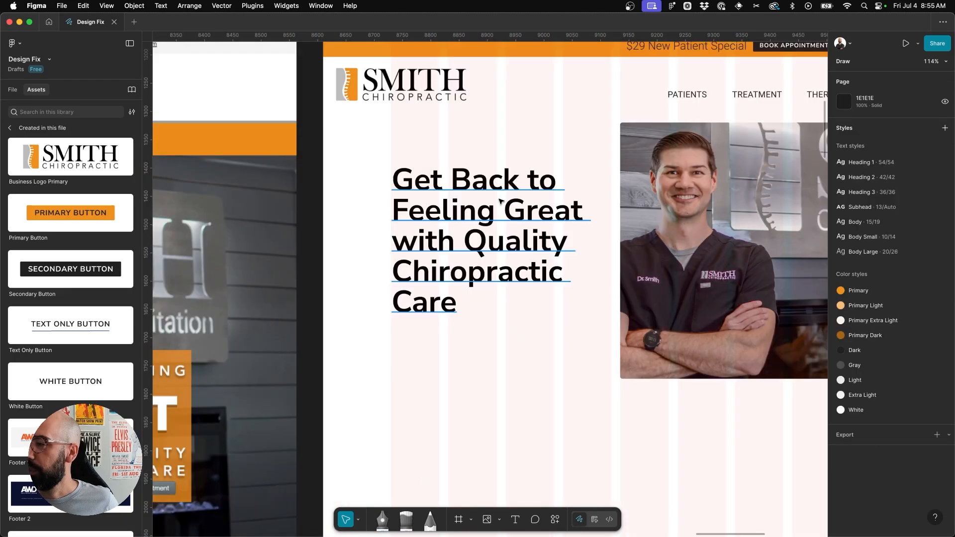
- Replace "Get Back to Feeling" in the headline with "Feel"
double_click(499, 199)
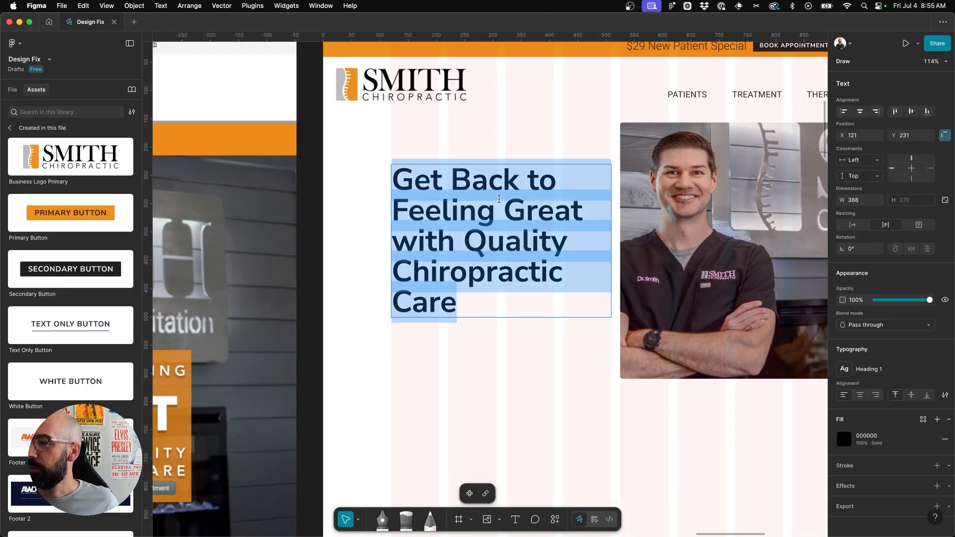
click(492, 220)
drag(481, 211, 379, 177)
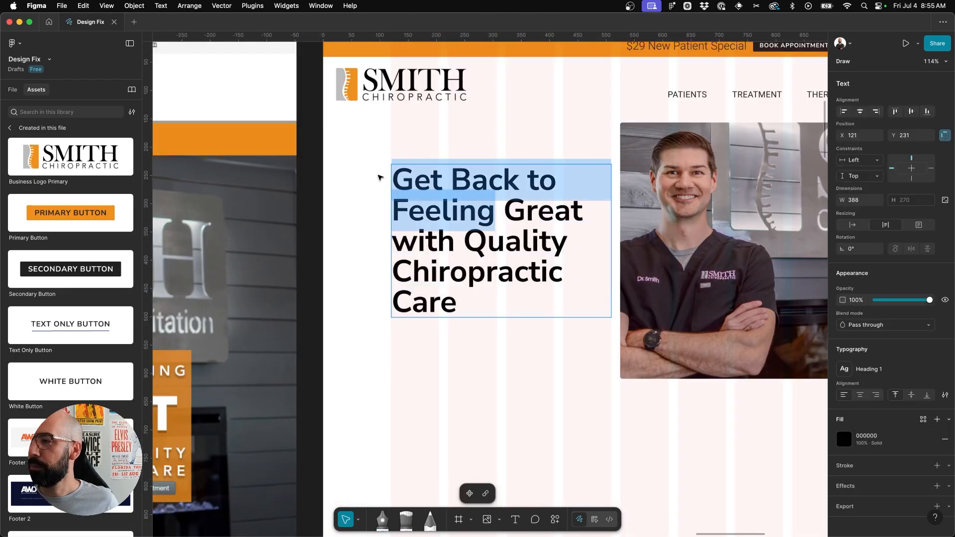
text(Feel)
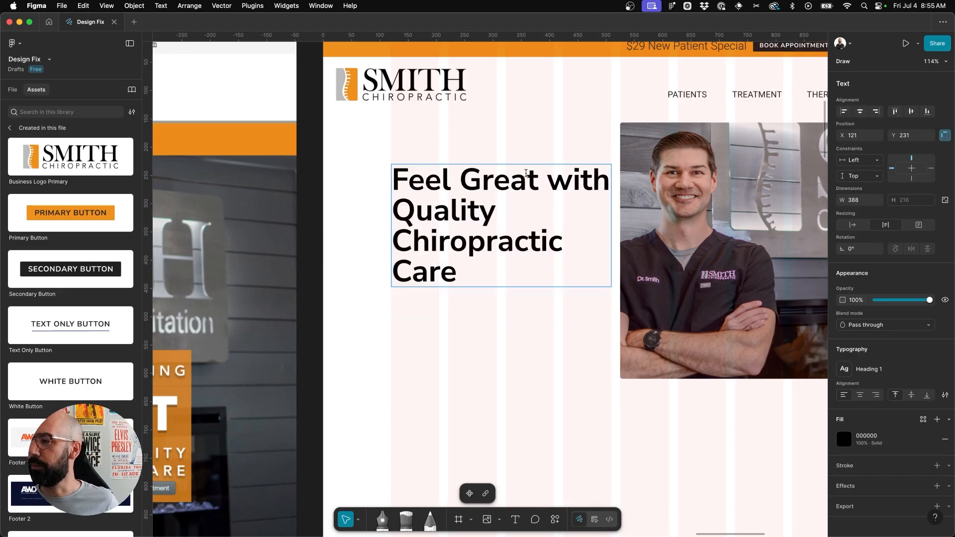
- Narrow the headline's text box to about 364 px so that "with" wraps onto the second line
key(Escape)
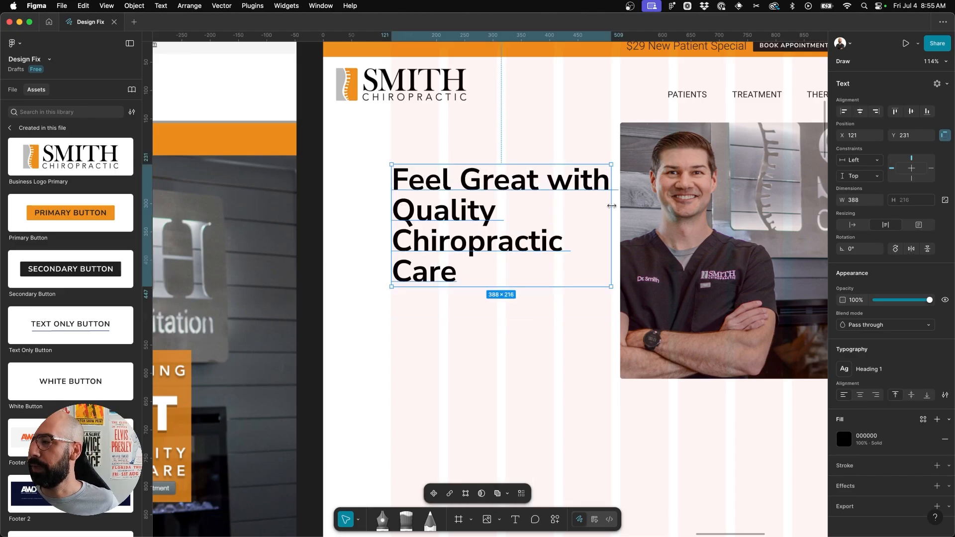
drag(608, 206, 597, 206)
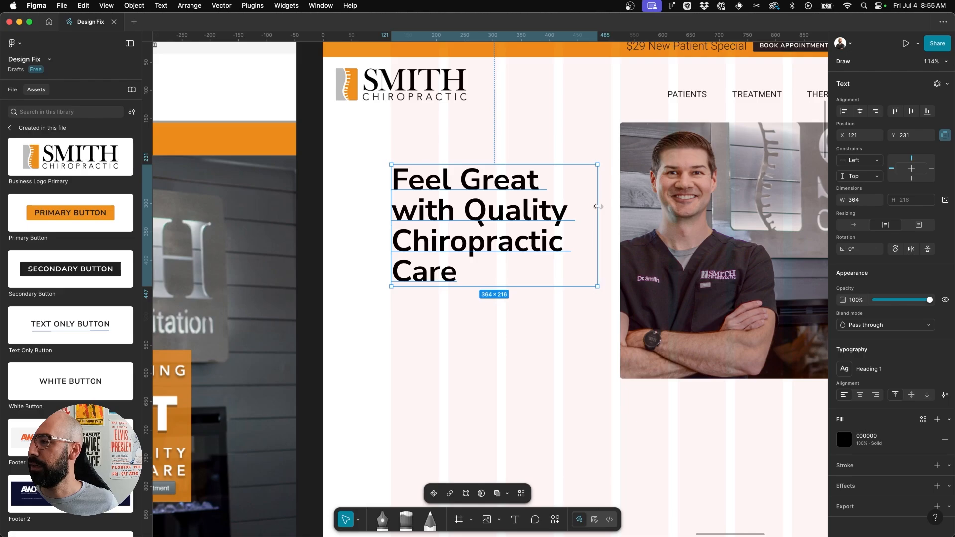
click(552, 132)
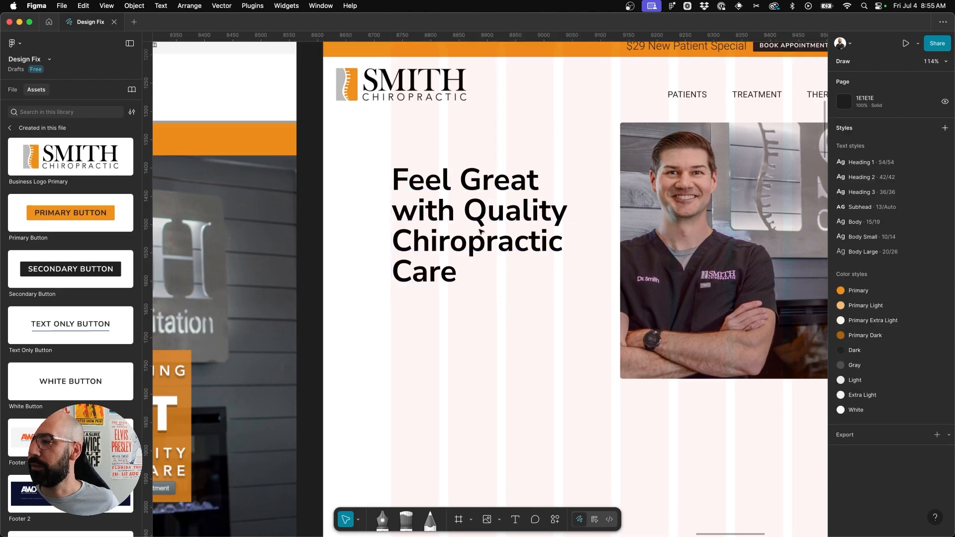
- Move the headline straight down beside the hero photo to about Y 262, keeping it on the first grid column
click(456, 264)
double_click(434, 282)
drag(466, 273, 358, 276)
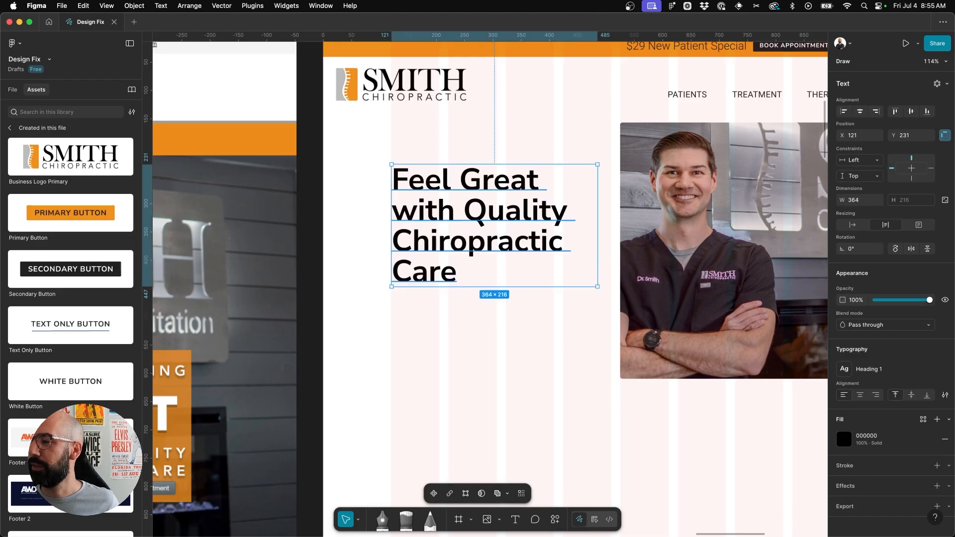
scroll(539, 249, up, 3)
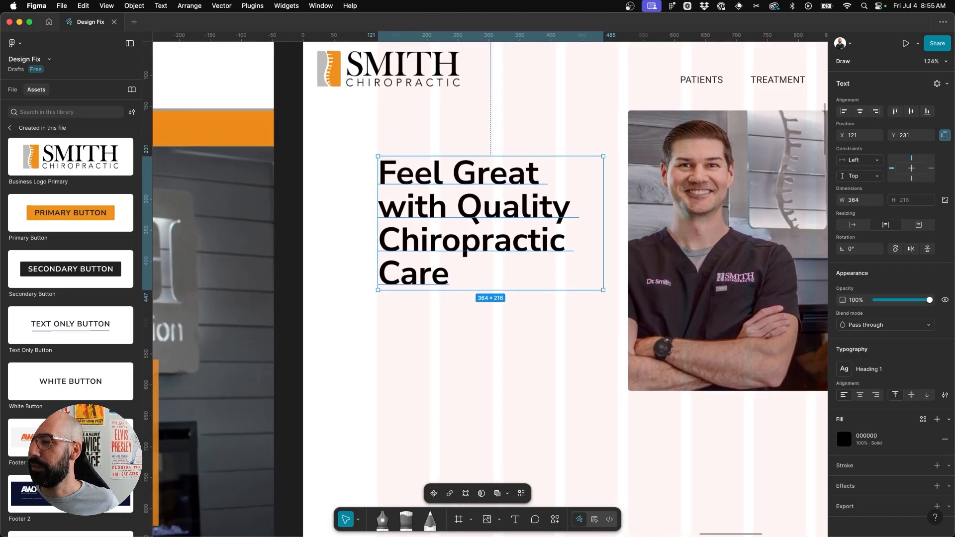
click(463, 151)
drag(470, 179, 470, 200)
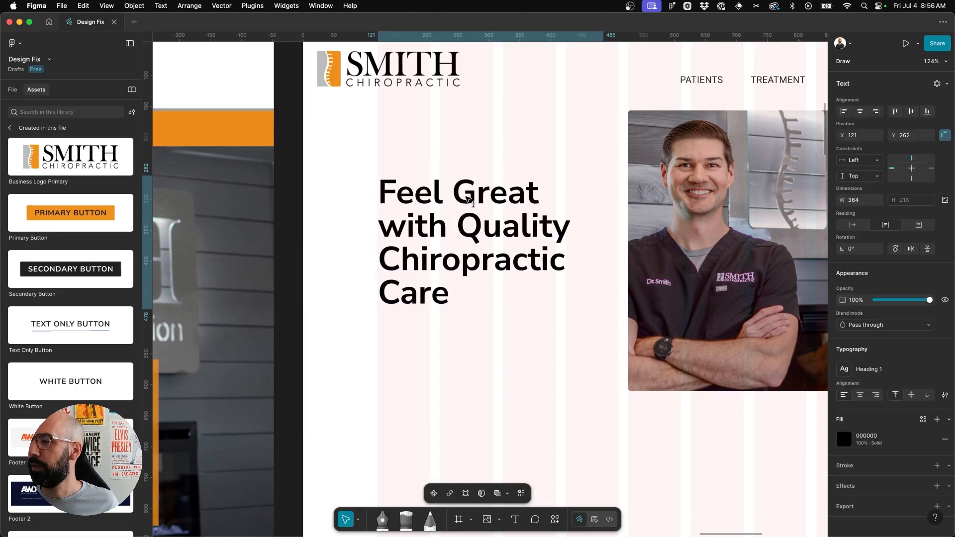
click(449, 134)
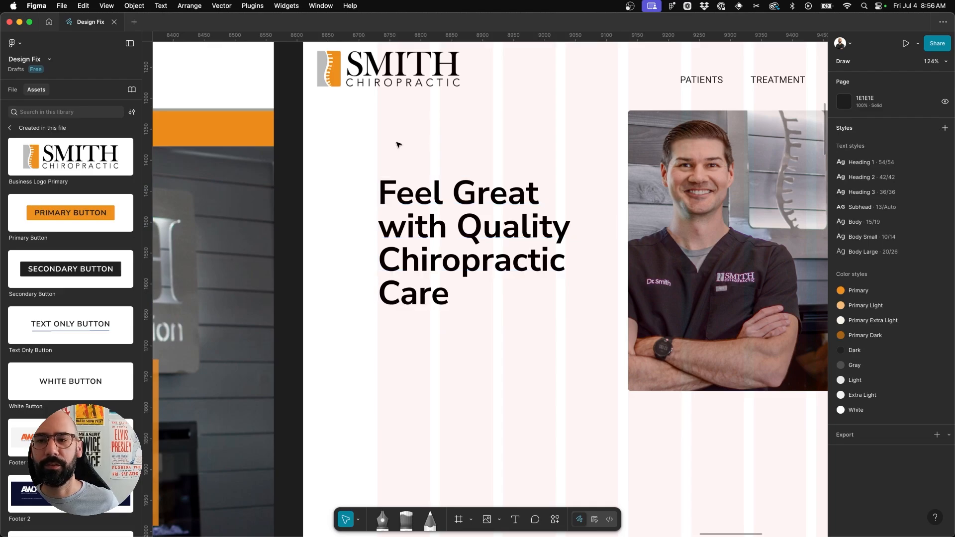
- Add a separate text "Smith Chiropractic" just above the headline at the first grid column
scroll(399, 145, down, 2)
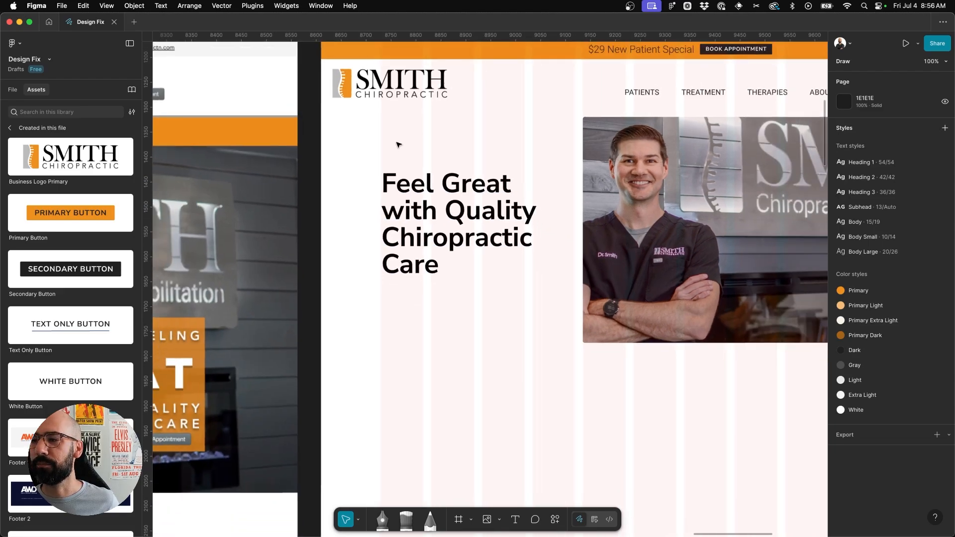
scroll(399, 145, up, 4)
key(t)
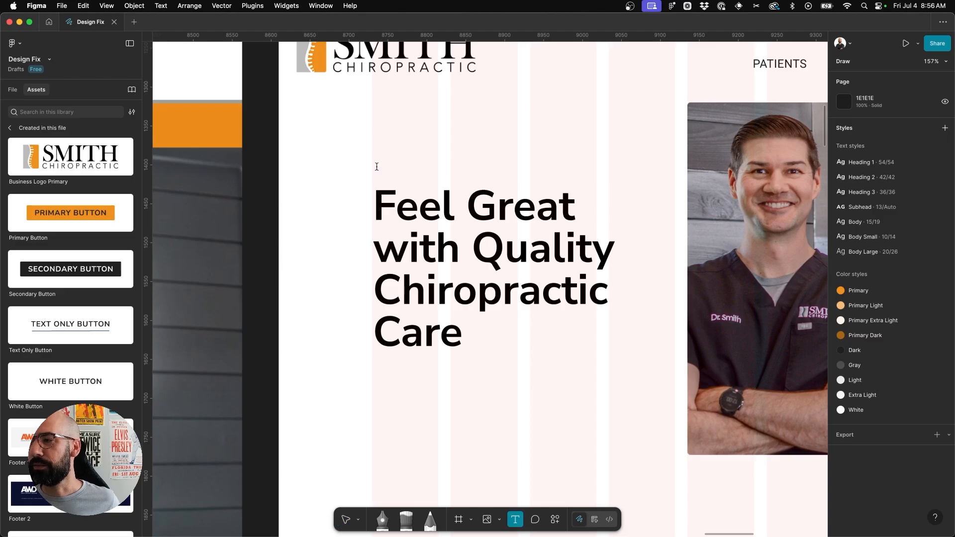
click(376, 167)
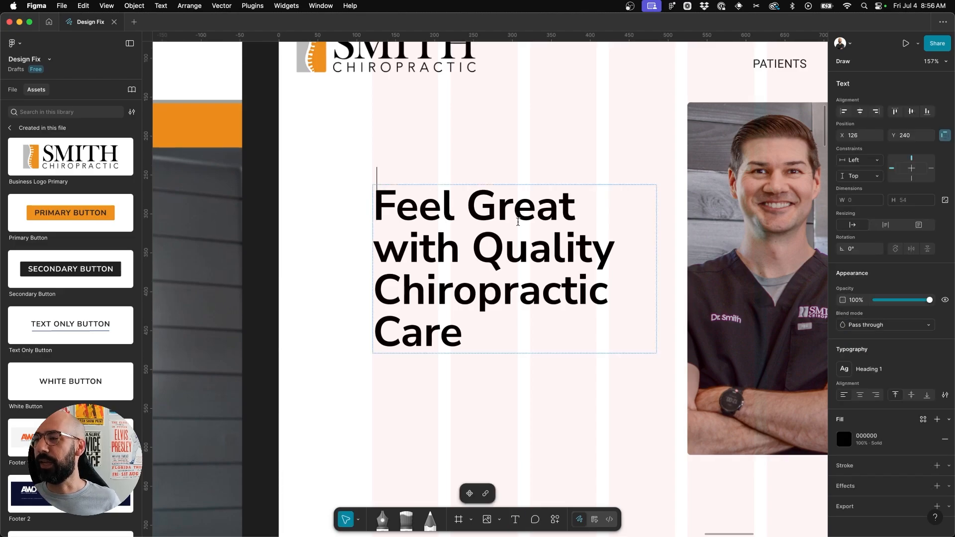
text(Smith Chir)
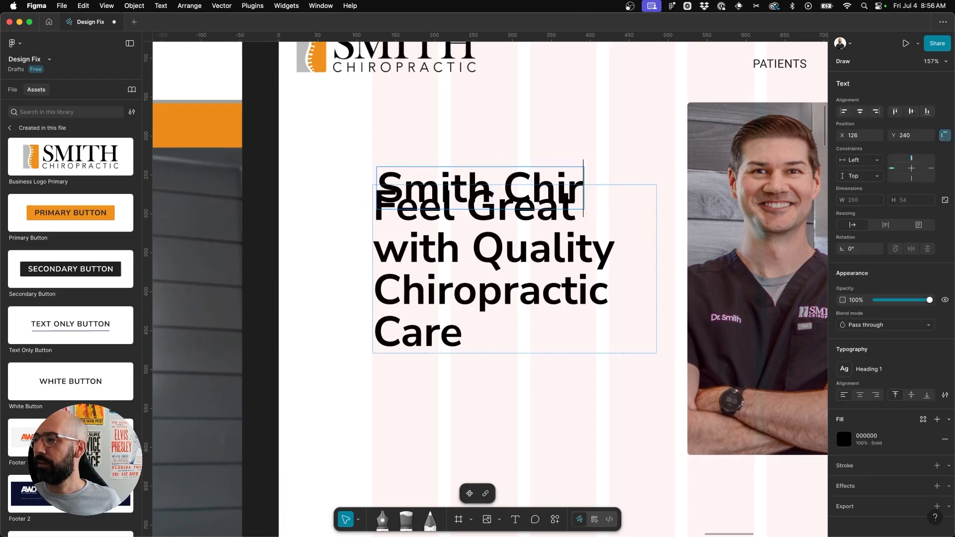
text(opracric)
key(BackSpace)
key(BackSpace)
key(BackSpace)
text(tic)
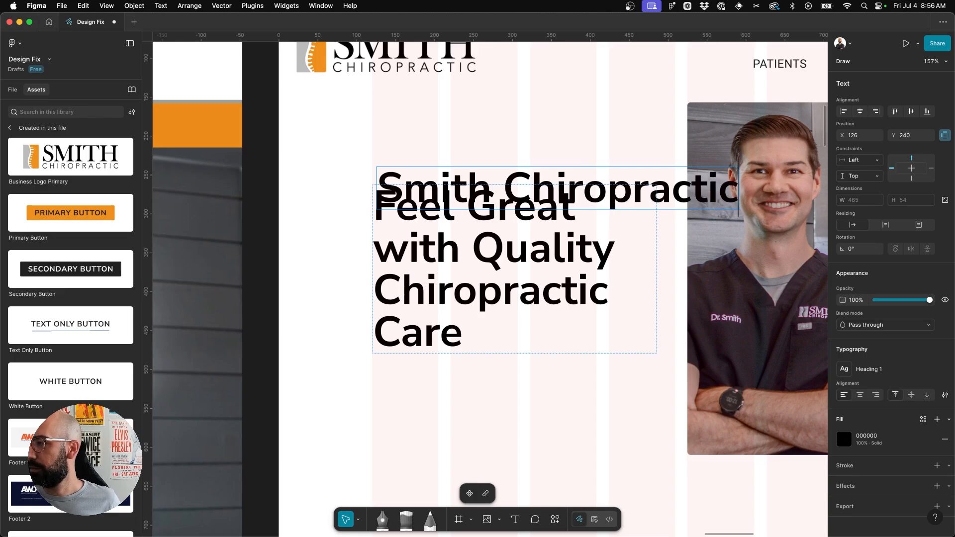
key(Escape)
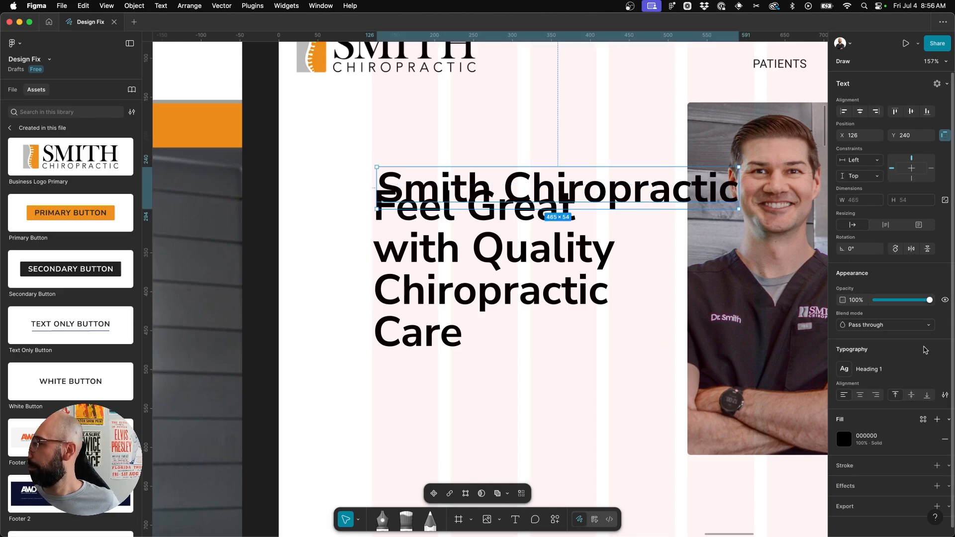
- Apply the Subhead text style and the Primary Dark color style to the "Smith Chiropractic" text
click(905, 369)
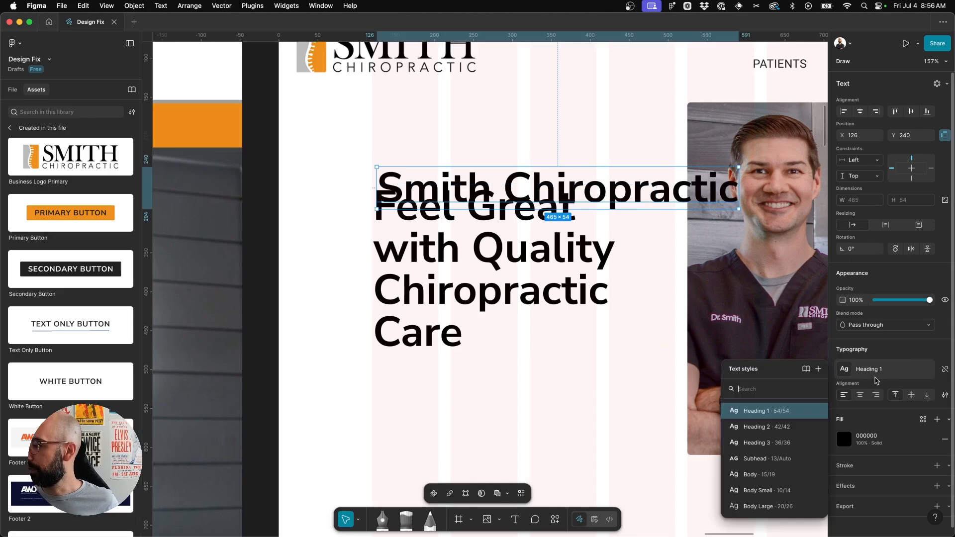
click(761, 458)
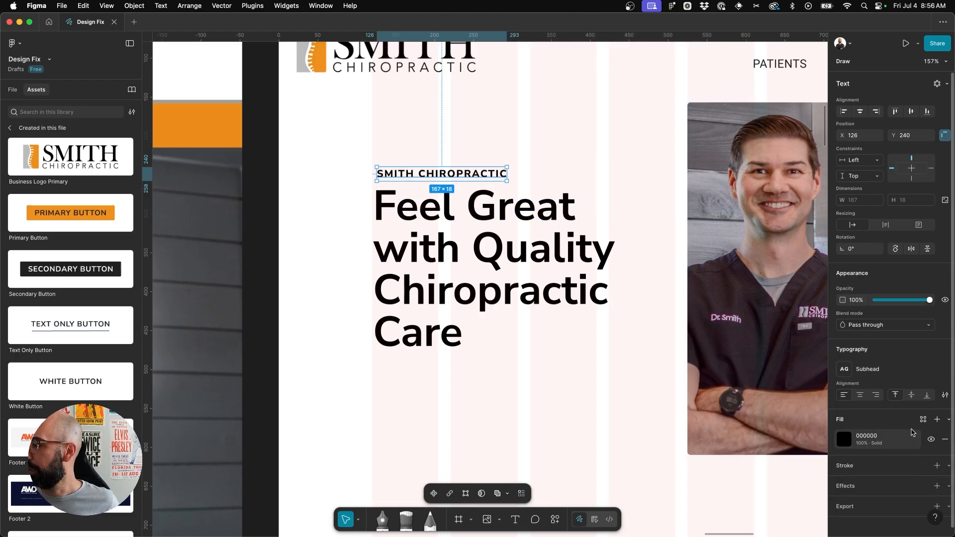
click(923, 420)
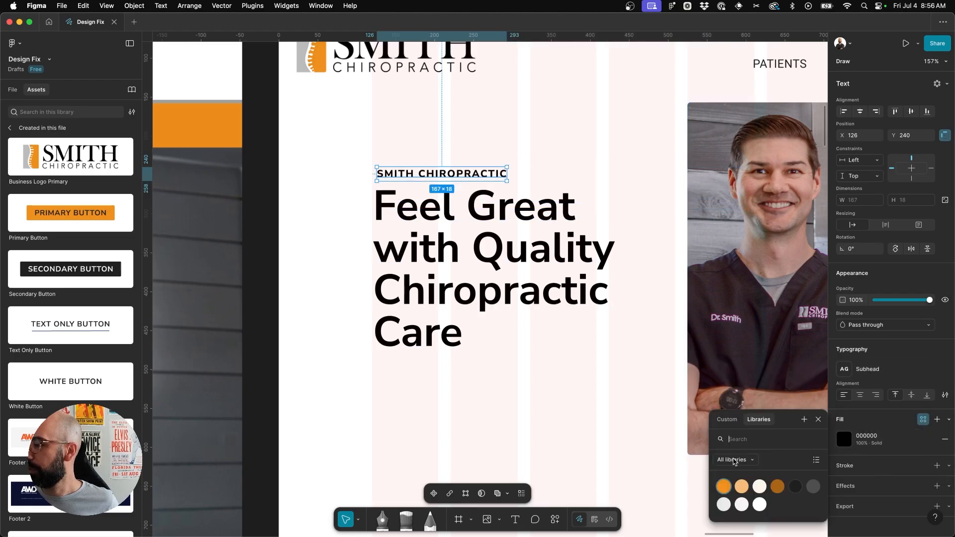
click(772, 490)
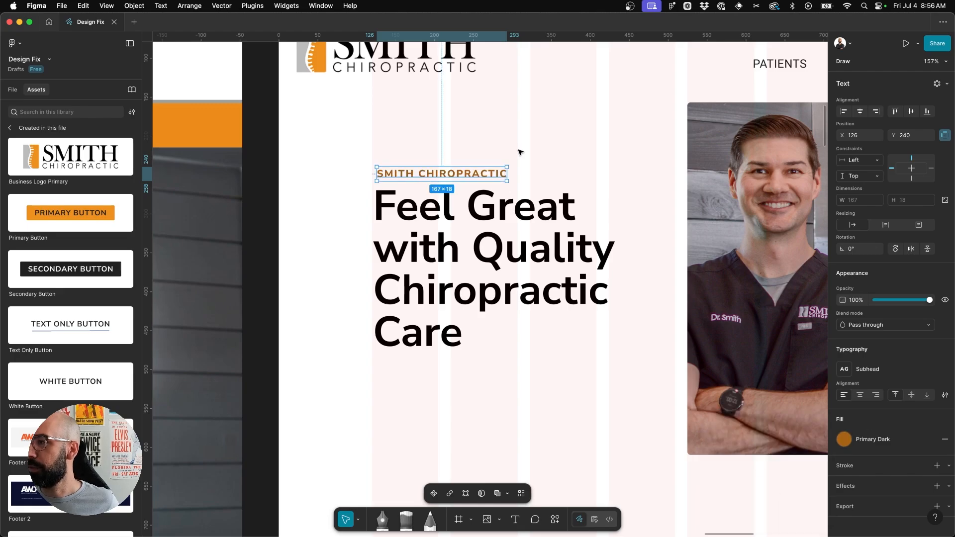
- Align the subhead with the headline's left edge at X 121, Y 236
click(479, 150)
drag(486, 172, 482, 170)
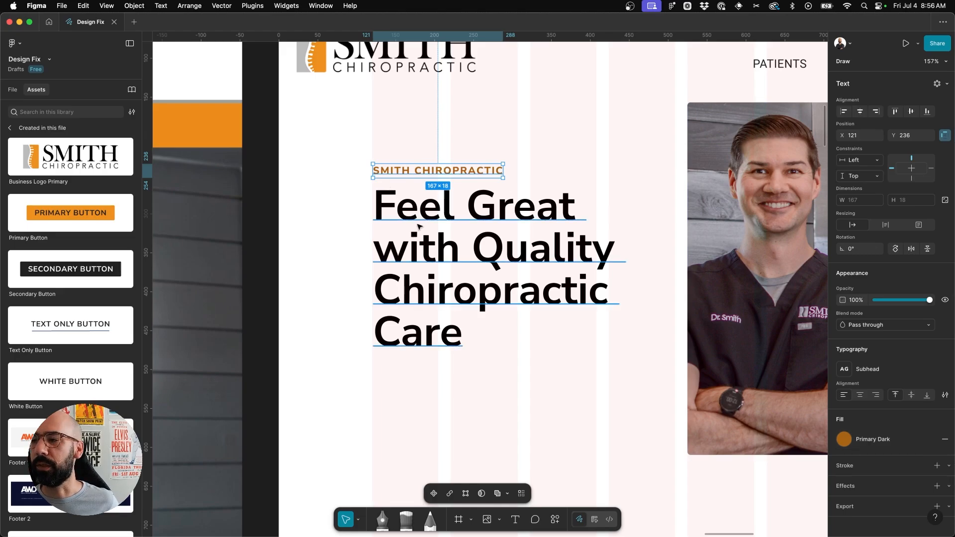
click(533, 166)
- Place a Primary Button component below the headline, aligned with its left edge, and change its label to "BOOK APPOINTMENT"
scroll(533, 166, down, 3)
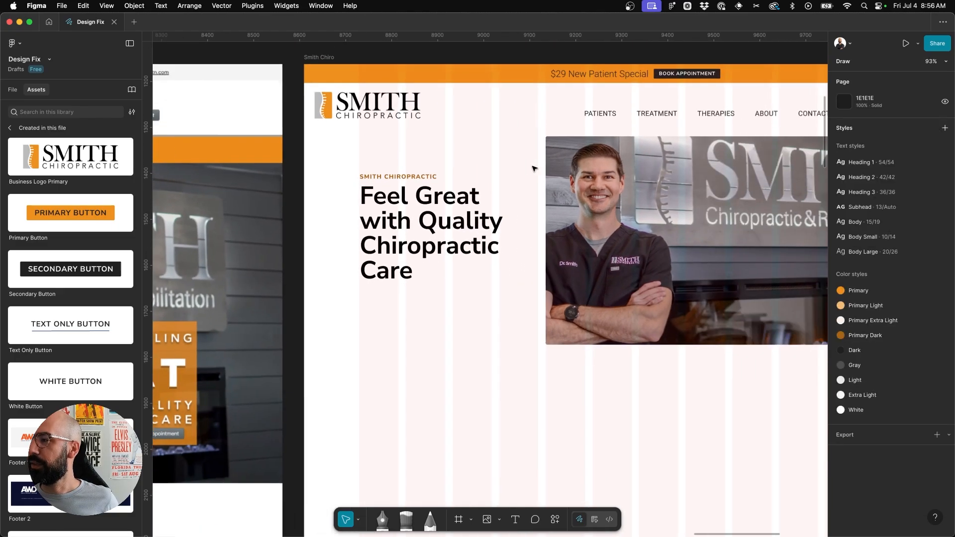
scroll(371, 305, up, 5)
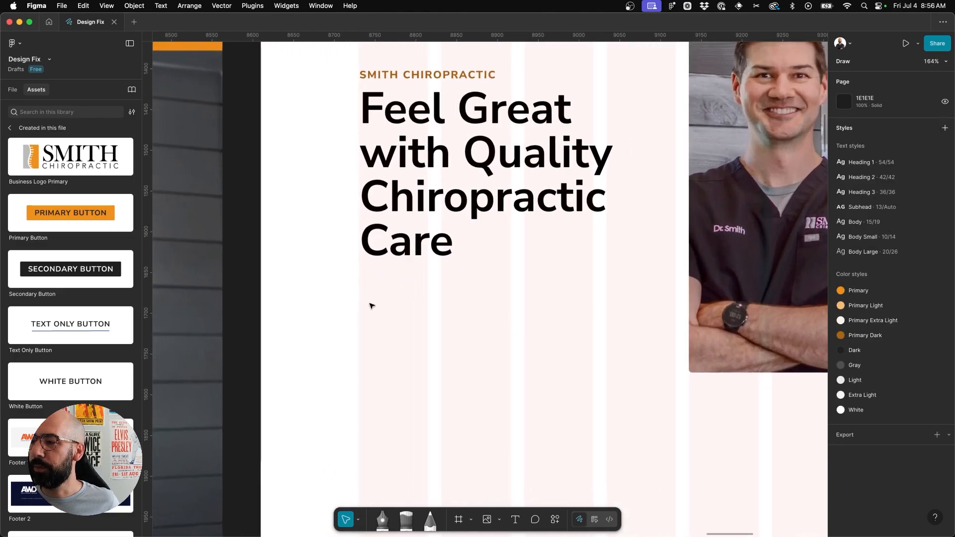
drag(70, 213, 472, 293)
double_click(472, 293)
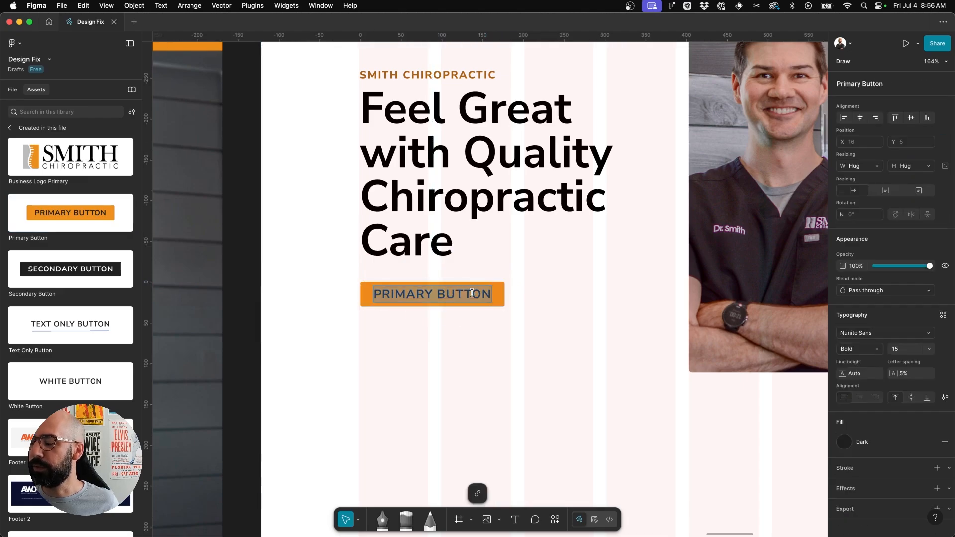
text(B)
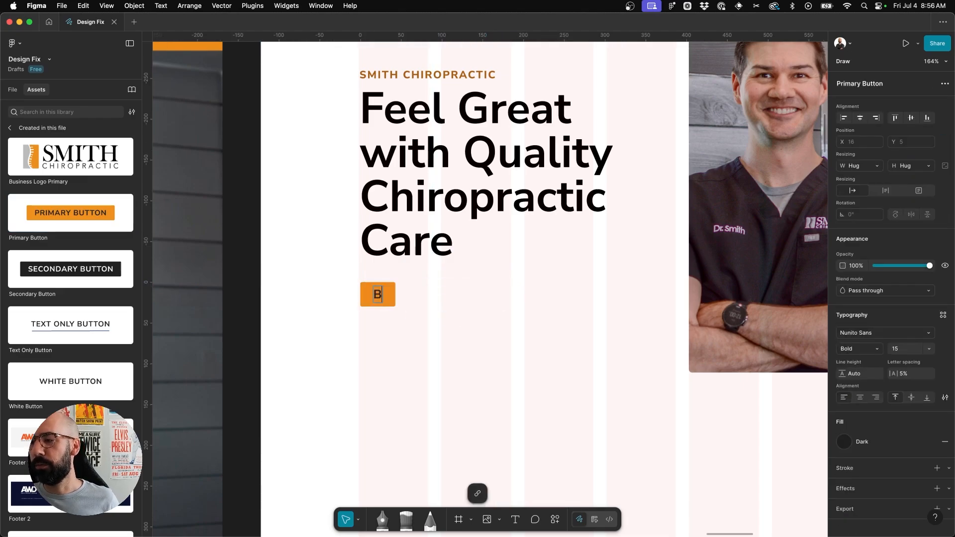
text(OOK APPOINTMENT)
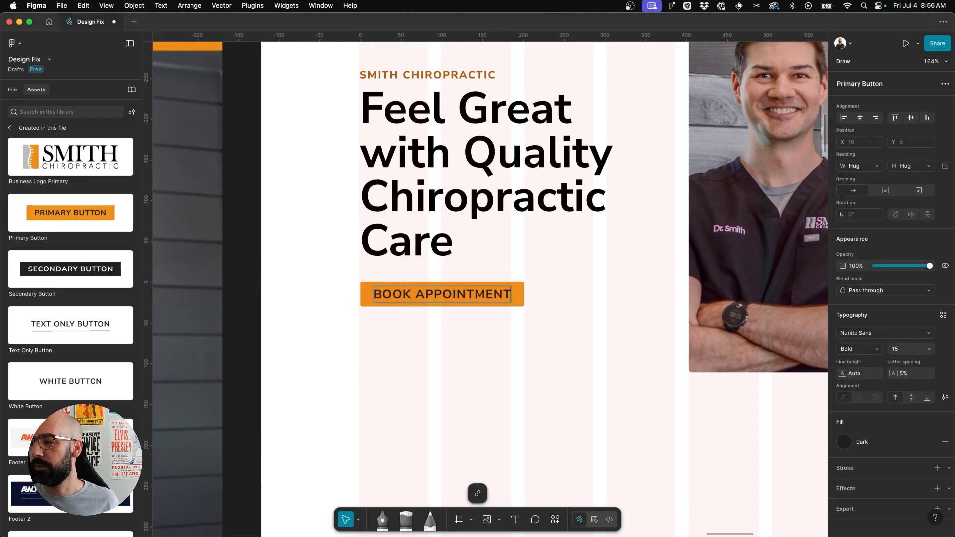
click(572, 312)
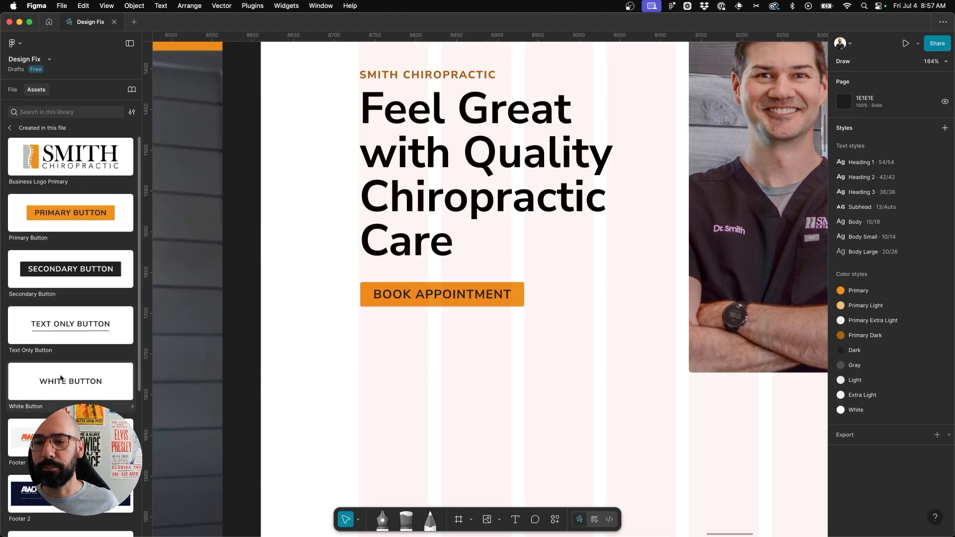
- Place a Text Only Button component beside the Book Appointment button and detach the instance
drag(58, 318, 592, 294)
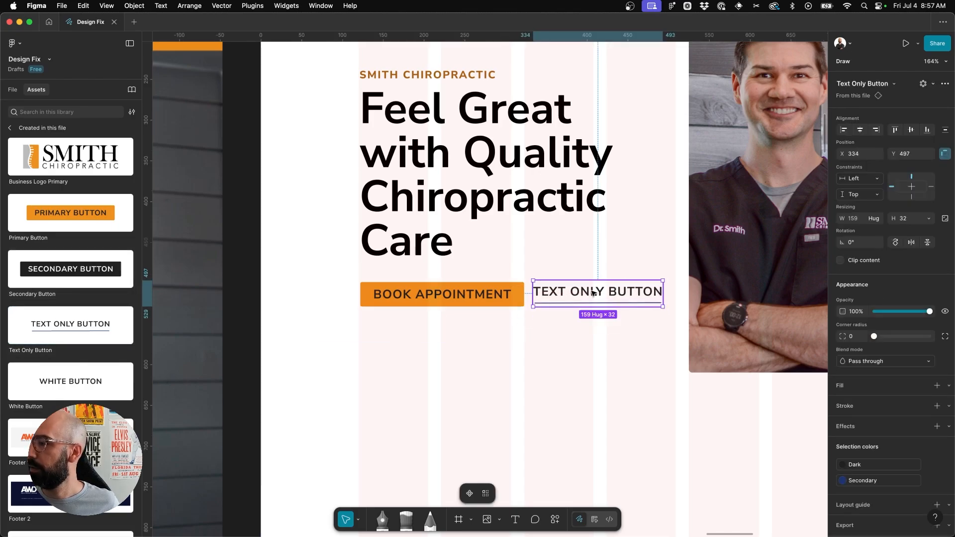
click(945, 83)
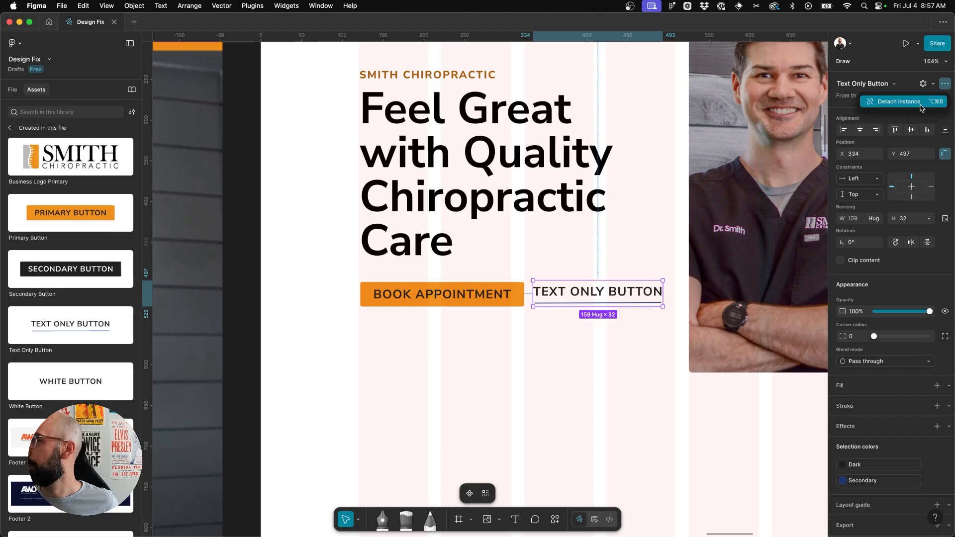
click(899, 102)
- Change the detached text button's label to "VIEW SERVICES"
double_click(586, 292)
double_click(586, 293)
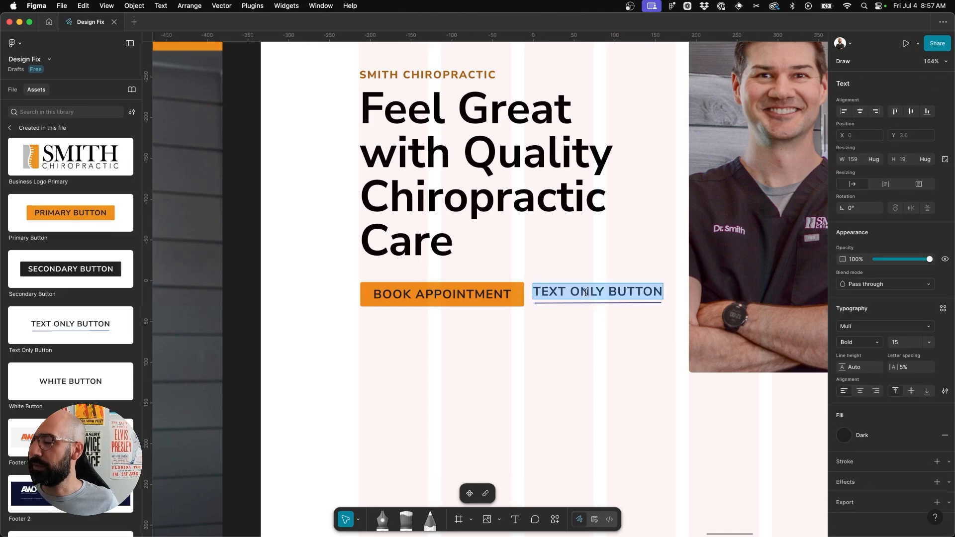
text(VIEW SERVICES)
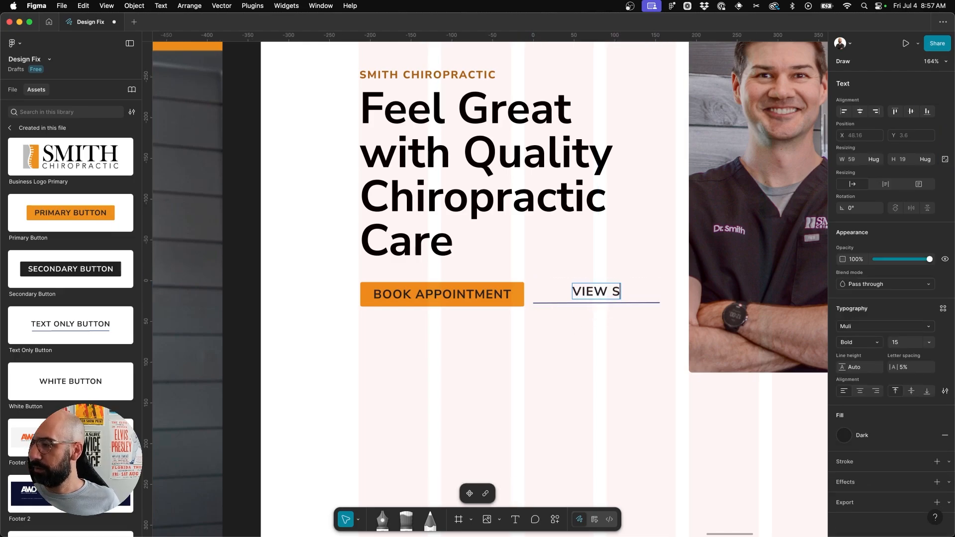
key(Escape)
key(Escape)
- Delete the underline beneath the "VIEW SERVICES" label
scroll(629, 304, up, 5)
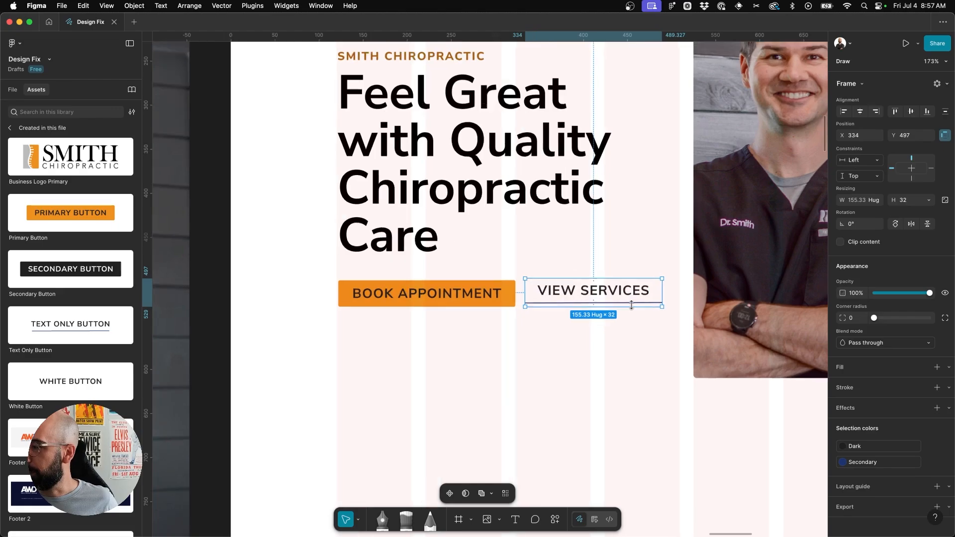
click(629, 302)
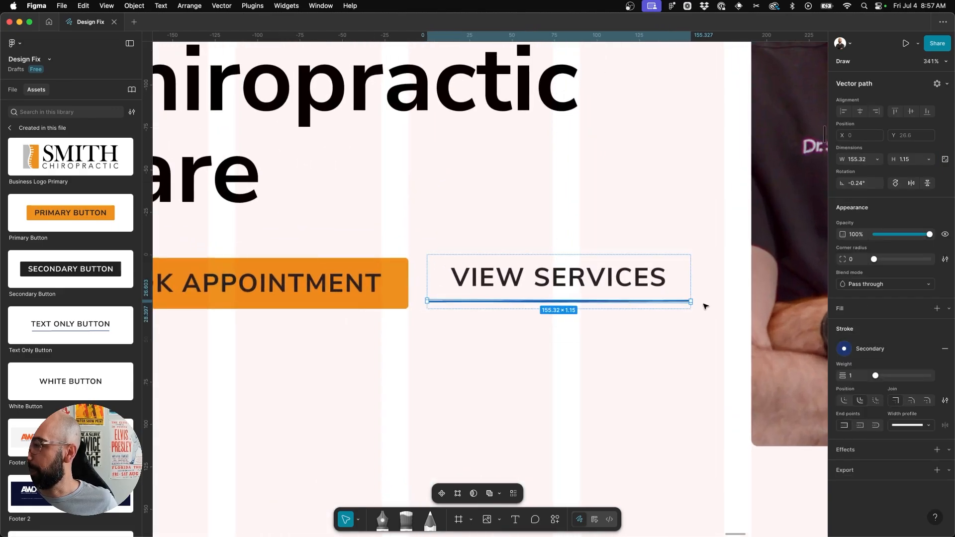
scroll(691, 303, down, 4)
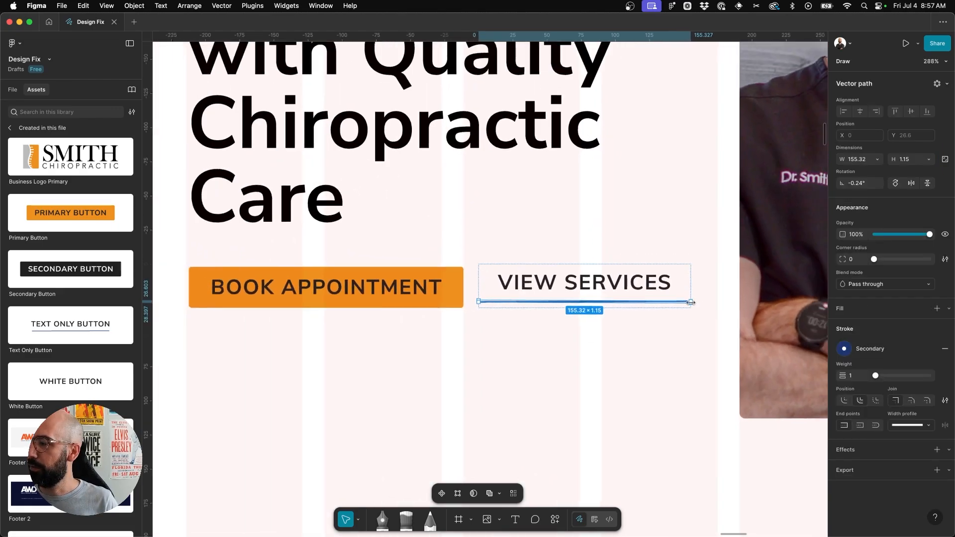
key(Delete)
- Shift the "VIEW SERVICES" button slightly right and down to X 342, Y 499, beside the Book Appointment button
click(607, 288)
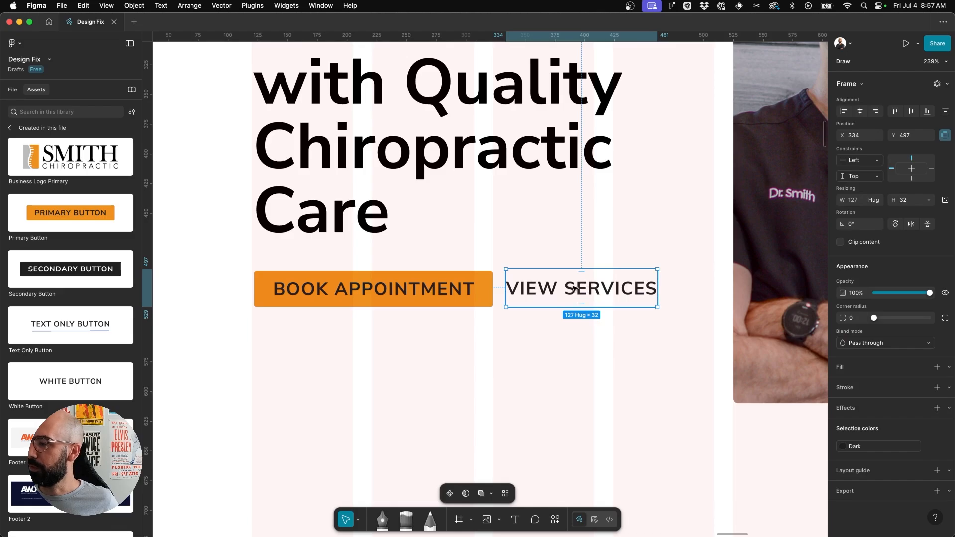
drag(575, 289, 585, 292)
scroll(585, 292, down, 2)
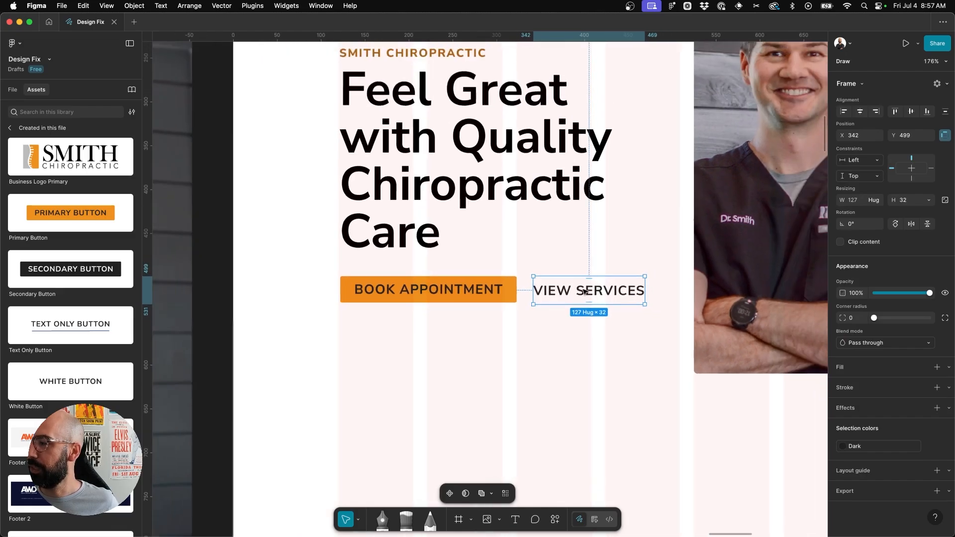
click(567, 258)
click(575, 306)
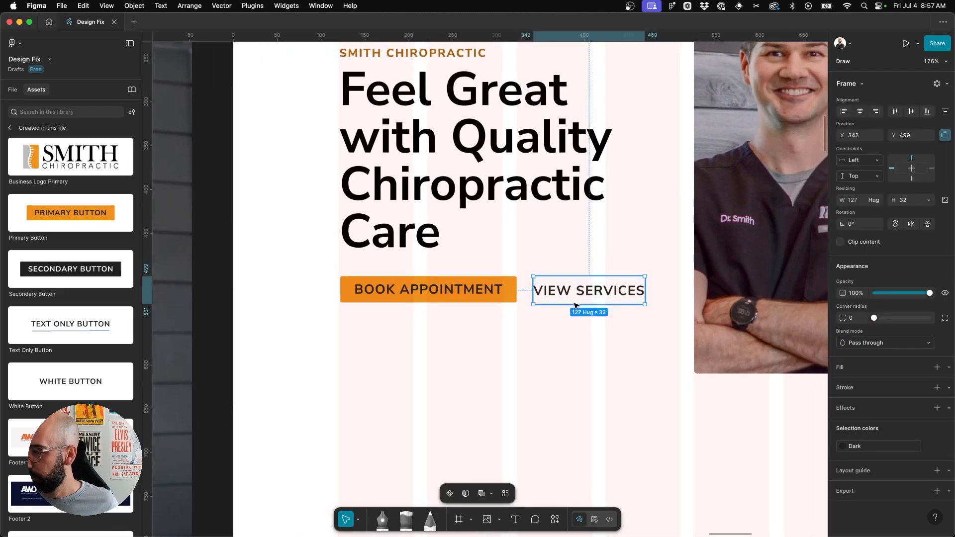
click(558, 251)
scroll(558, 251, down, 2)
scroll(560, 252, down, 1)
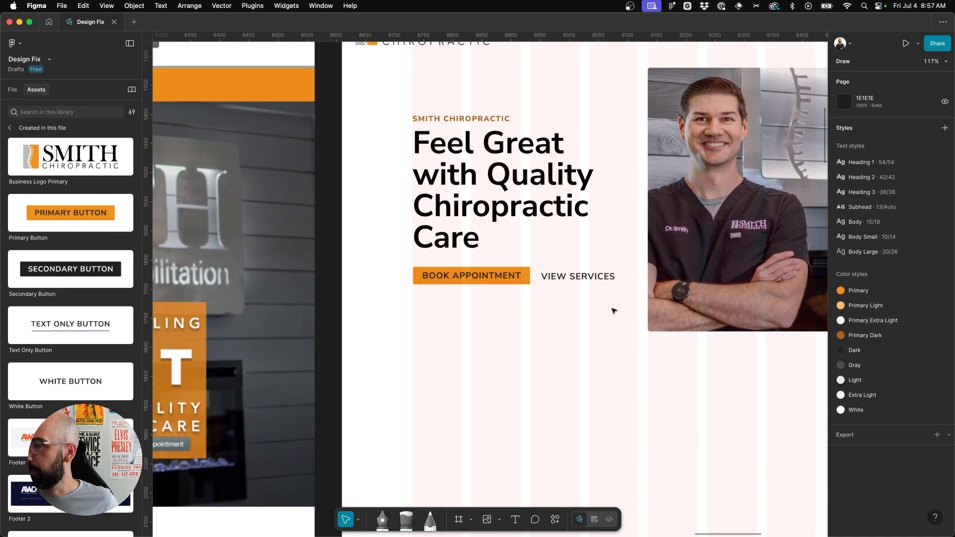
- Align the vertical centers of the Book Appointment and View Services buttons and move both down to about 33 px below the headline
drag(615, 311, 411, 265)
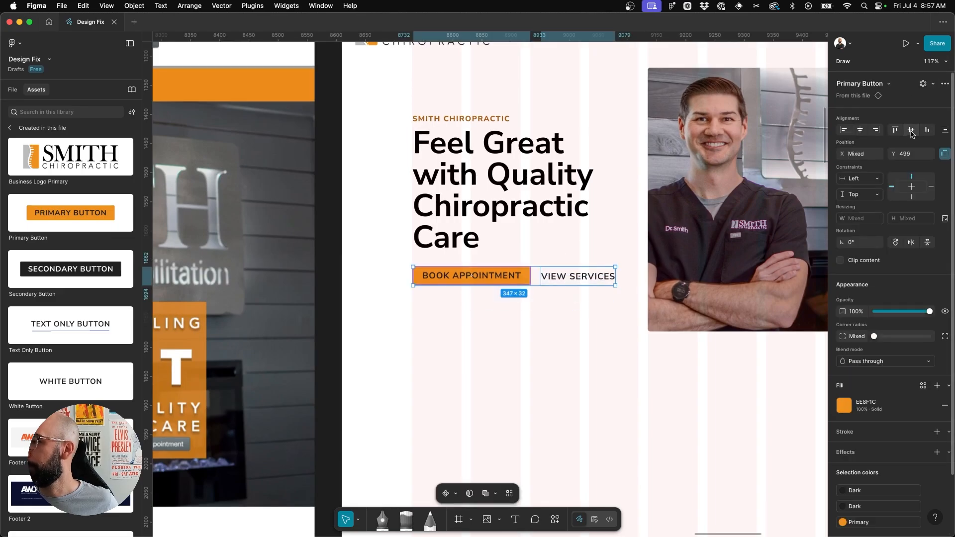
click(912, 131)
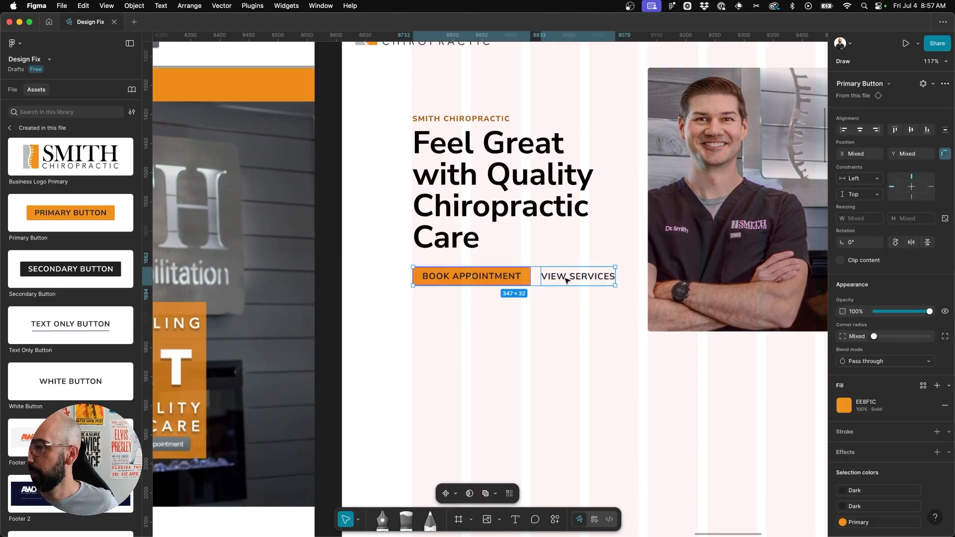
drag(567, 278, 567, 284)
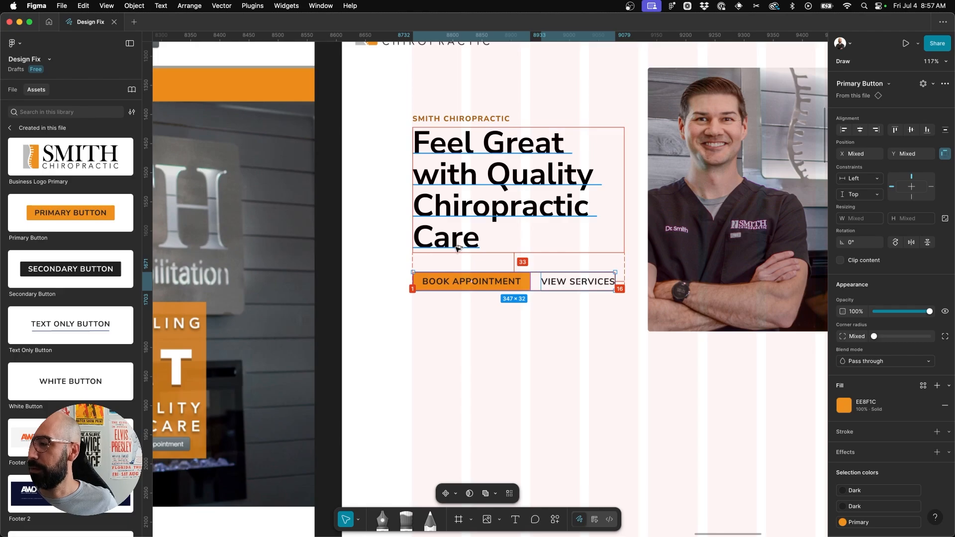
key(Up)
click(519, 326)
scroll(519, 327, down, 1)
scroll(519, 326, right, 1)
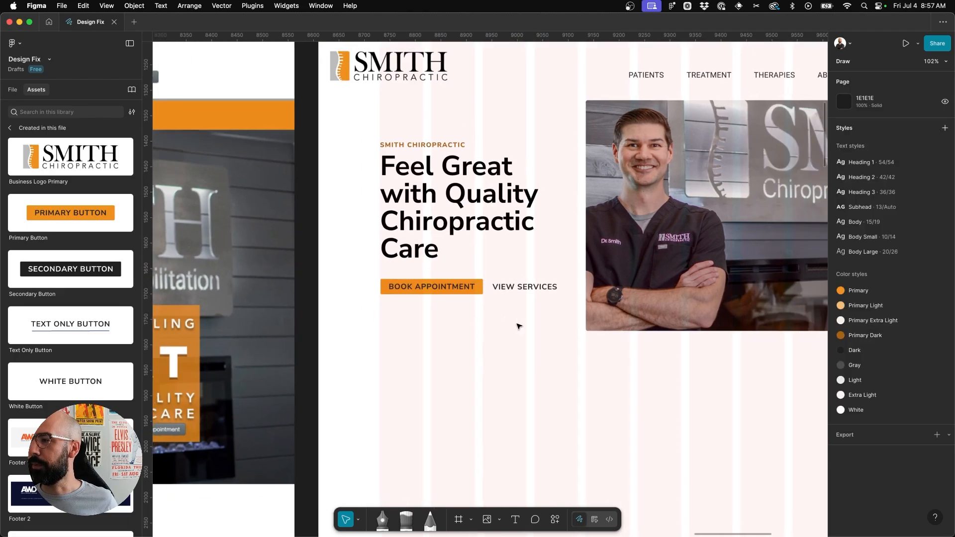
- Nudge the subhead, headline and both buttons up together to center the block vertically against the doctor photo
scroll(518, 326, right, 1)
drag(537, 328, 358, 133)
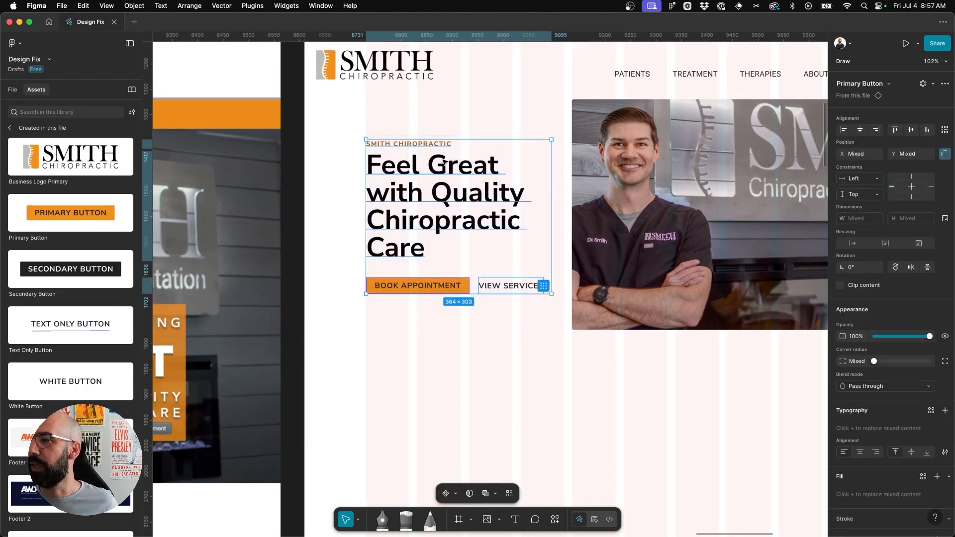
scroll(444, 162, right, 10)
scroll(444, 163, up, 1)
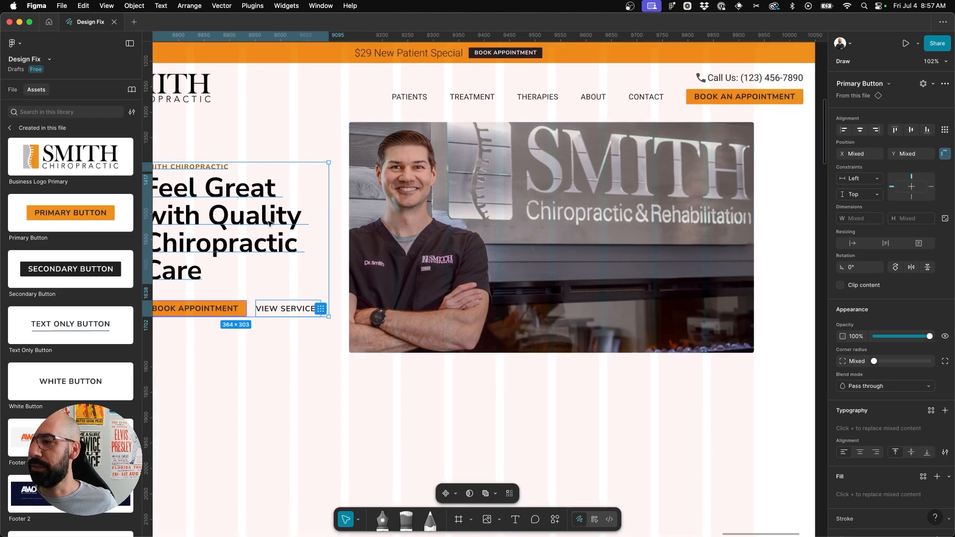
drag(270, 224, 271, 223)
scroll(271, 223, left, 5)
click(347, 405)
- Review the new hero section, then examine the original page's service cards and Experience True Relief section for content to reuse
scroll(347, 404, down, 3)
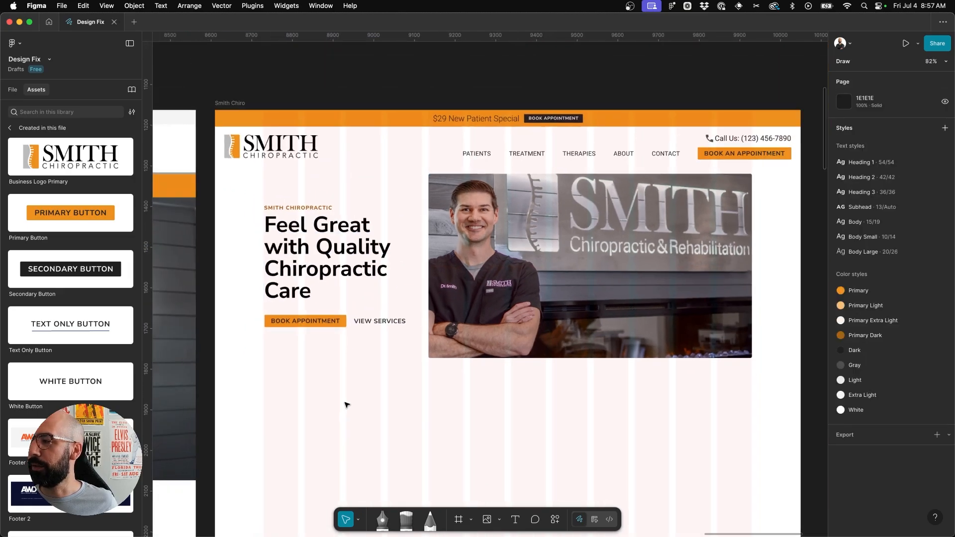
scroll(346, 404, right, 1)
scroll(412, 405, down, 3)
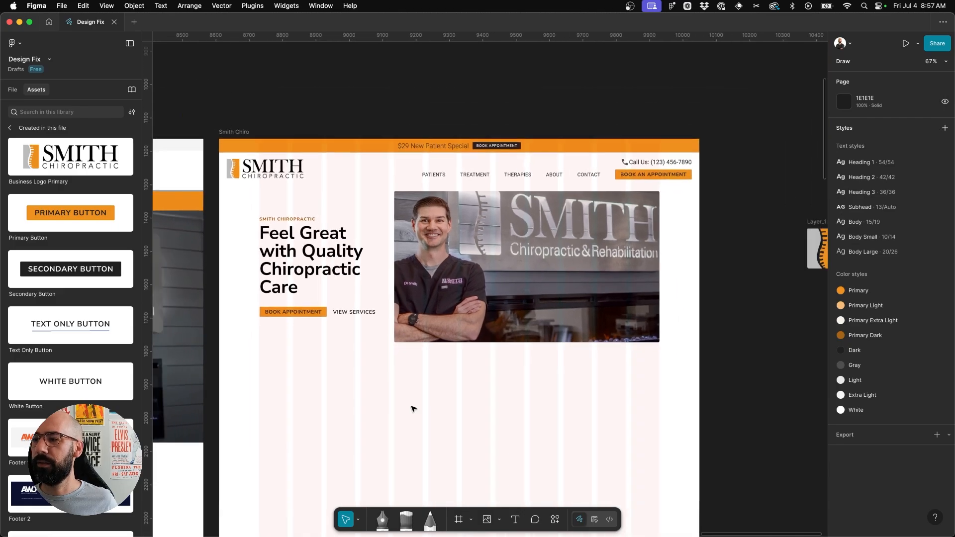
scroll(413, 409, up, 2)
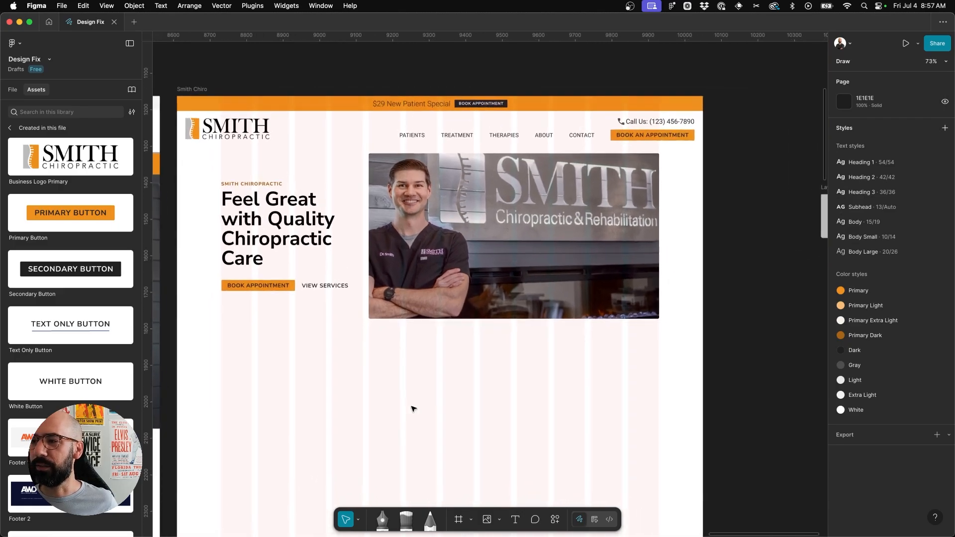
key(shift+g)
scroll(413, 409, up, 2)
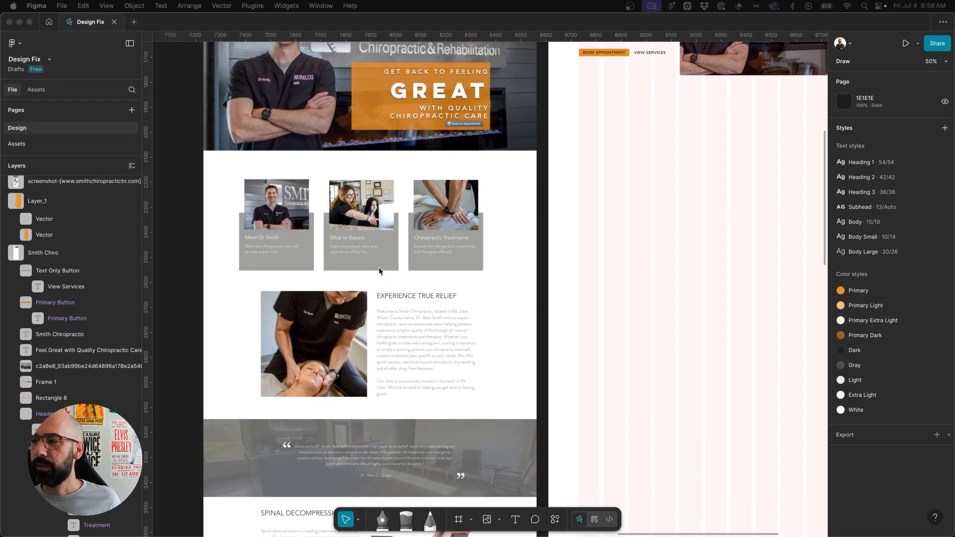
scroll(378, 267, up, 3)
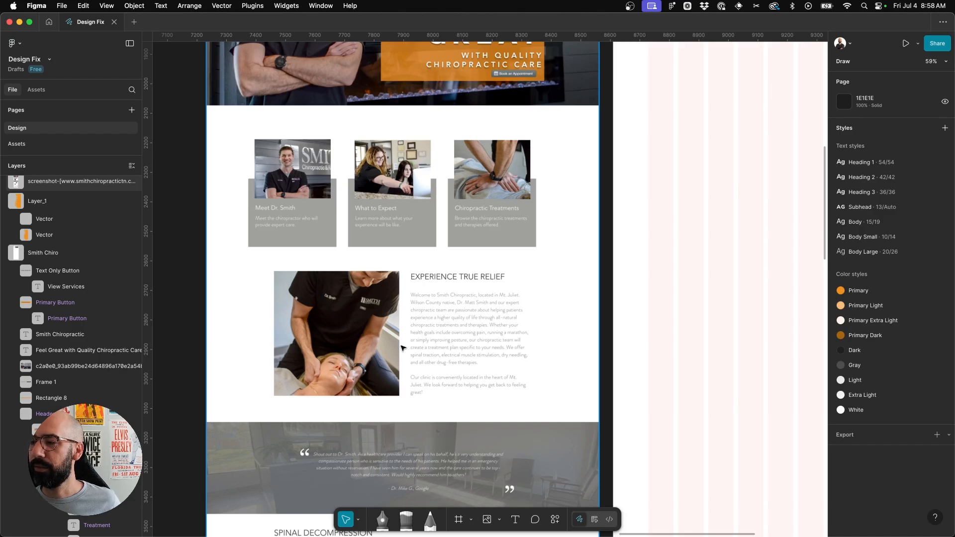
scroll(500, 273, right, 1)
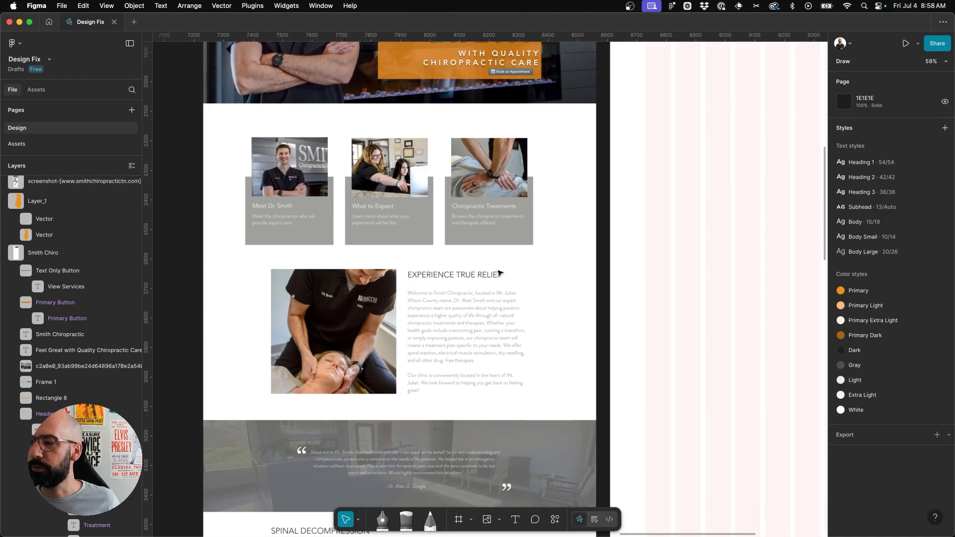
scroll(500, 273, down, 2)
scroll(499, 273, right, 2)
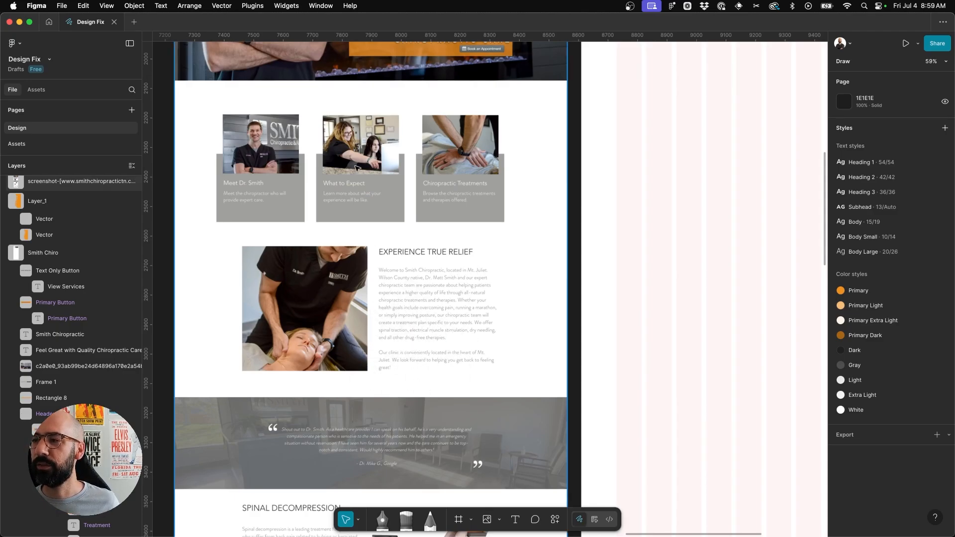
scroll(413, 152, right, 10)
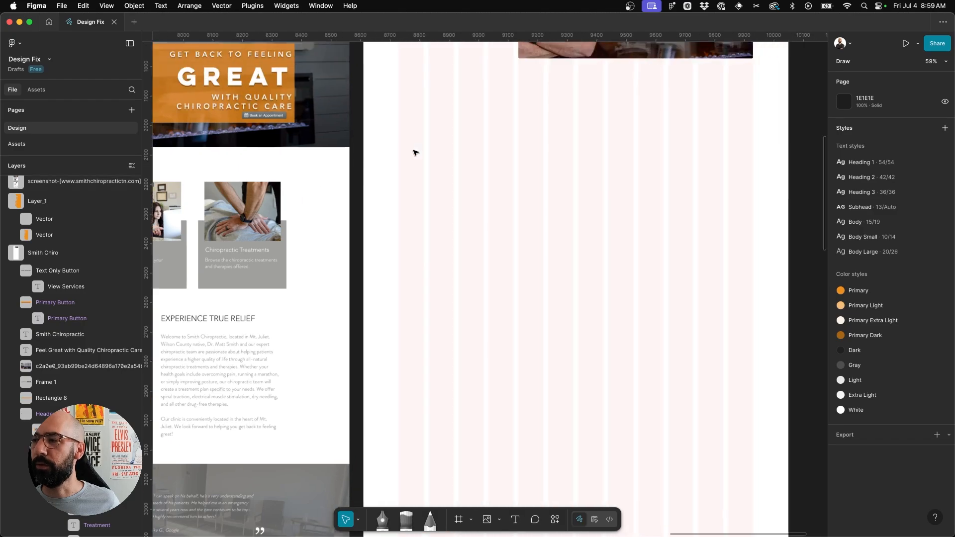
scroll(413, 151, up, 2)
scroll(415, 152, left, 10)
scroll(414, 152, down, 1)
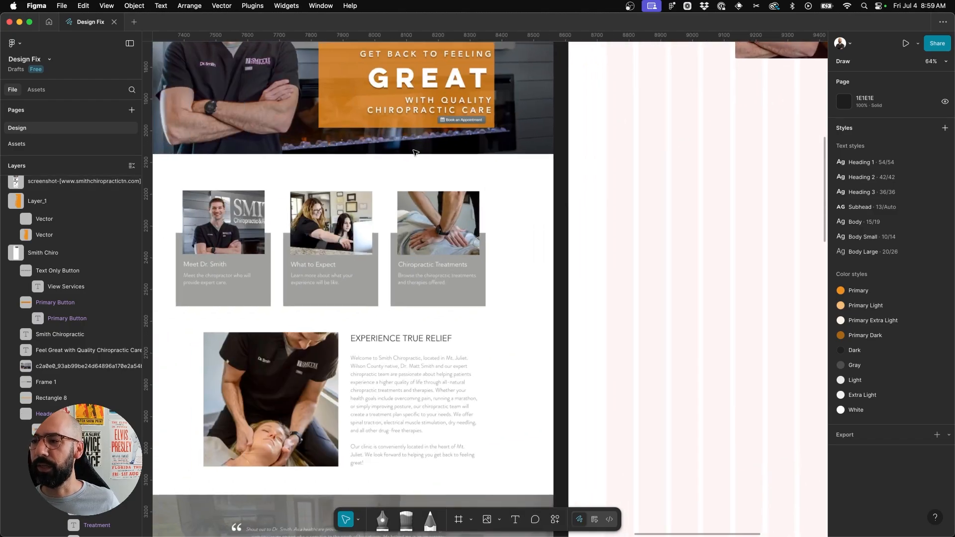
scroll(476, 336, right, 10)
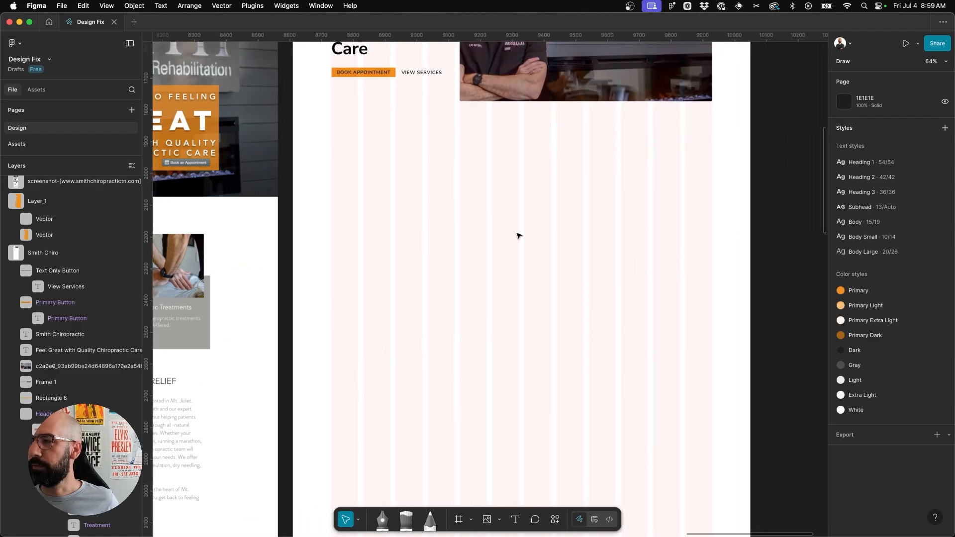
- Add a text box about 710 × 351 below the hero photo containing the original "Welcome to Smith Chiropractic" copy
scroll(518, 236, up, 2)
scroll(519, 236, down, 1)
key(t)
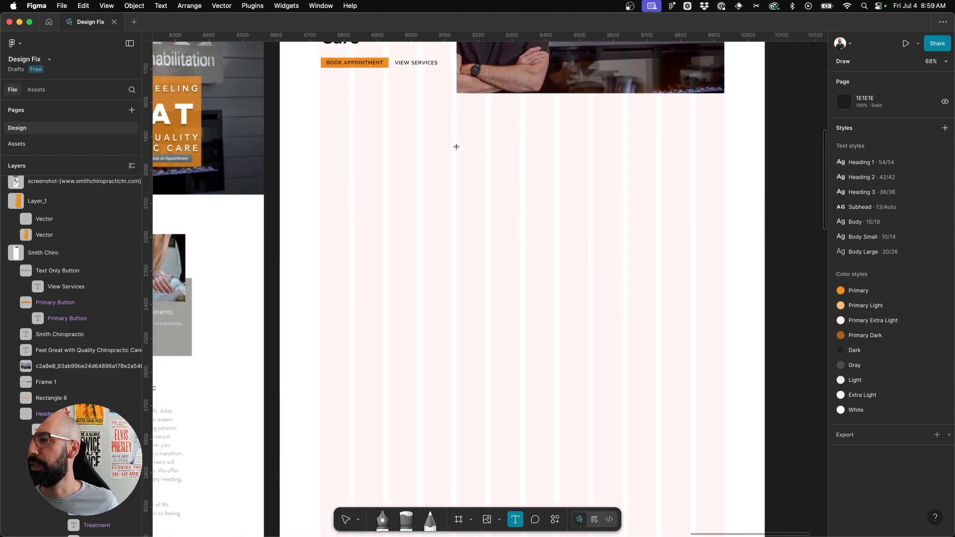
drag(456, 146, 696, 264)
text(WELCOME TO SMITH CHIROPRACTIC, LOCATED IN MT. JULIET. WILSON COUNTY NATIVE, DR. MATT SMITH AND OUR EXPERT CHIROPRACTIC TEAM ARE PASSIONATE ABOUT HELPING PATIENTS EXPERIENCE A HIGHER QUALITY OF LIFE THROUGH ALL-NATURAL CHIROPRACTIC TREATMENTS AND THERAPIES. WHETHER YOUR HEALTH GOALS INCLUDE OVERCOMING PAIN, RUNNING A MARATHON, OR SIMPLY IMPROVING POSTURE, OUR CHIROPRACTIC TEAM WILL CREATE A TREATMENT PLAN SPECIFIC TO YOUR NEEDS. WE OFFER SPINAL TRACTION, ELECTRICAL MUSCLE STIMULATION, DRY NEEDLING, AND ALL OTHER DRUG-FREE THERAPIES.  OUR CLINIC IS CONVENIENTLY LOCATED IN THE HEART OF MT. JULIET. WE LOOK FORWARD TO HELPING YOU GET BACK TO FEELING GREAT!)
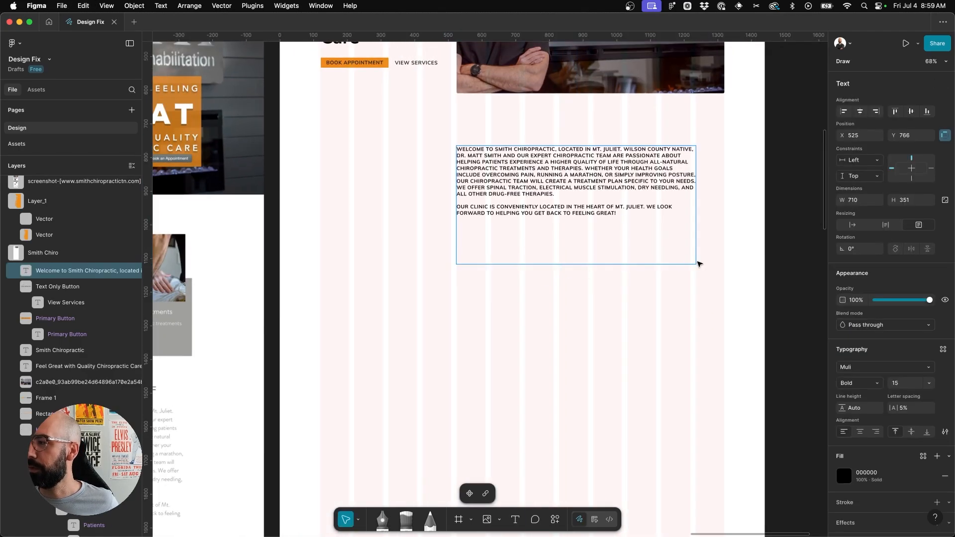
- Apply the Body text style to all of the welcome copy
key(super+a)
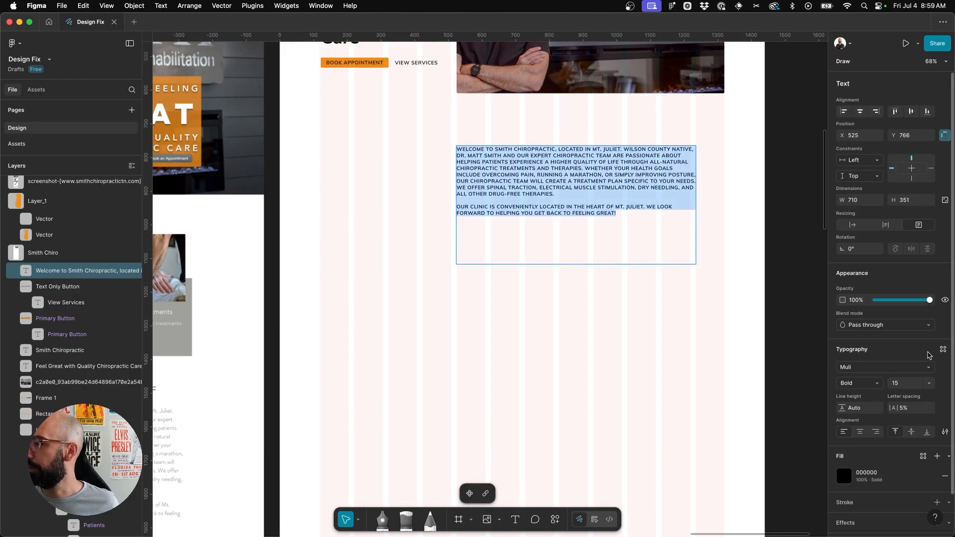
click(943, 349)
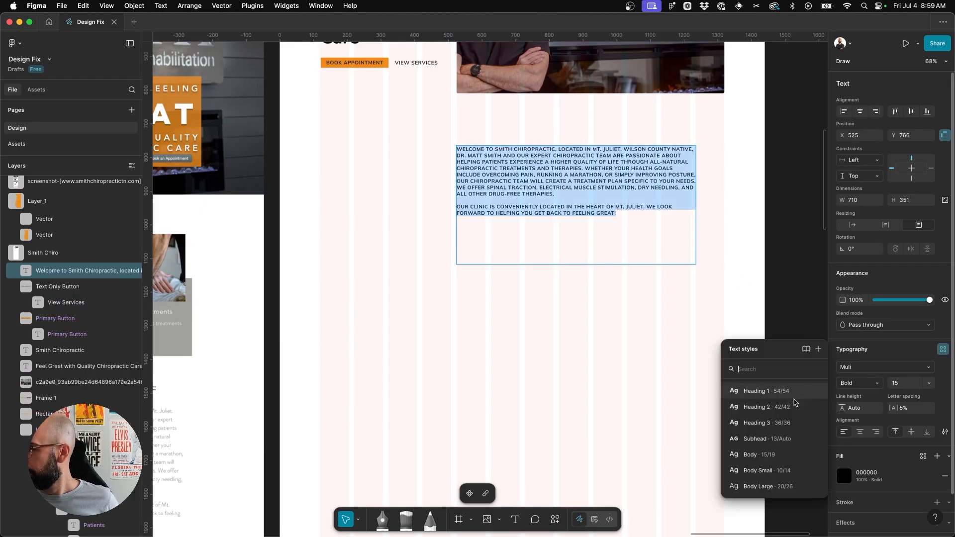
click(770, 455)
key(super+a)
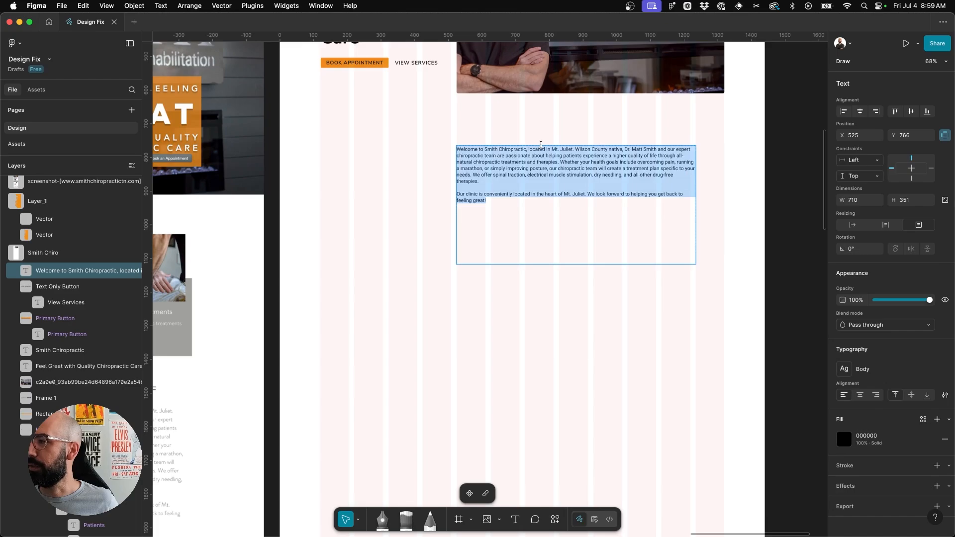
scroll(544, 152, up, 5)
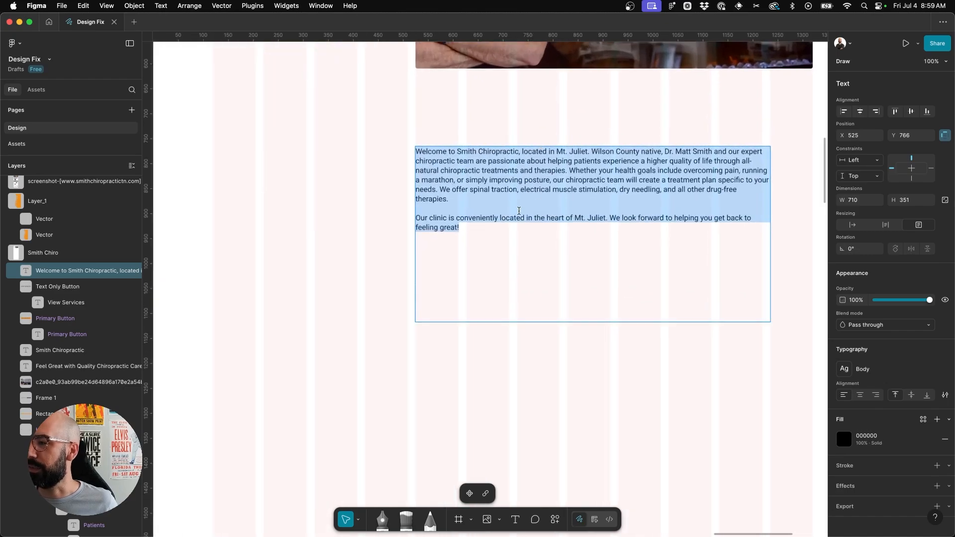
key(Escape)
- Move the welcome copy slightly down to X 524, Y 776, aligned with the hero photo's left edge
scroll(645, 222, down, 2)
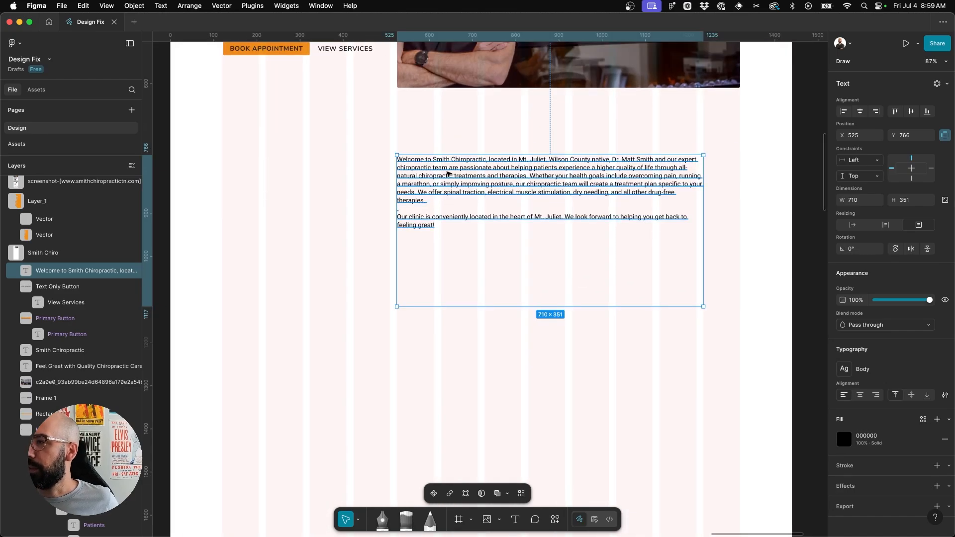
drag(449, 175, 448, 178)
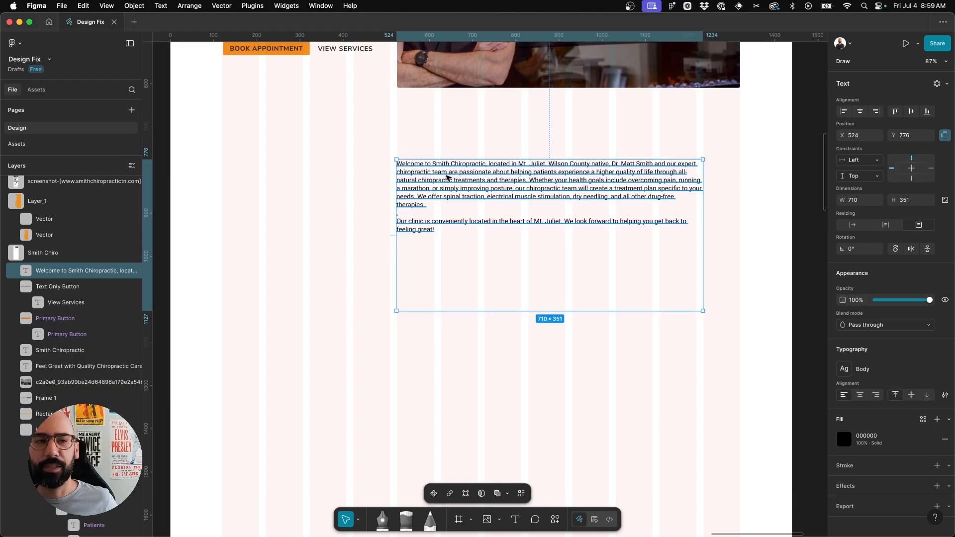
key(Escape)
- Add the text "Experience True Relief" in the empty area below the welcome copy
key(t)
click(353, 382)
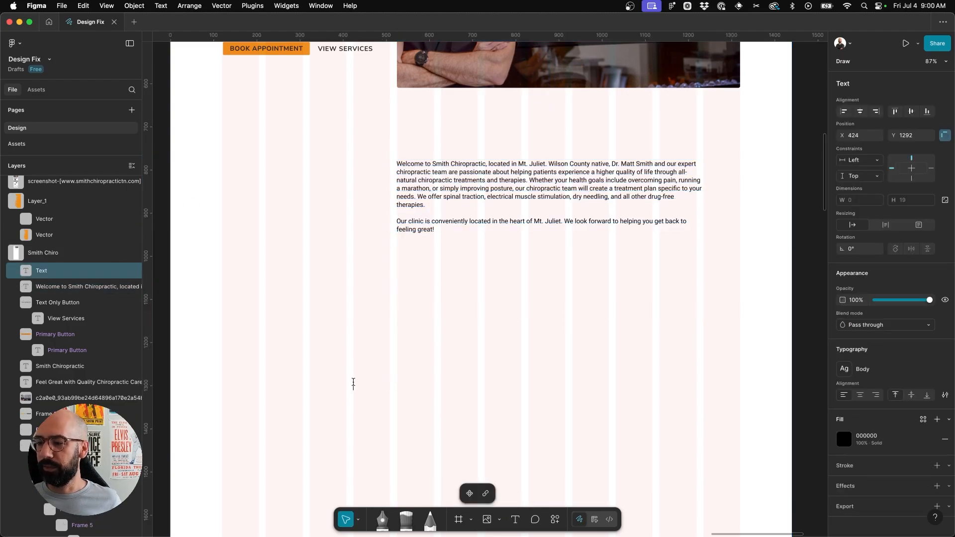
text(Experience)
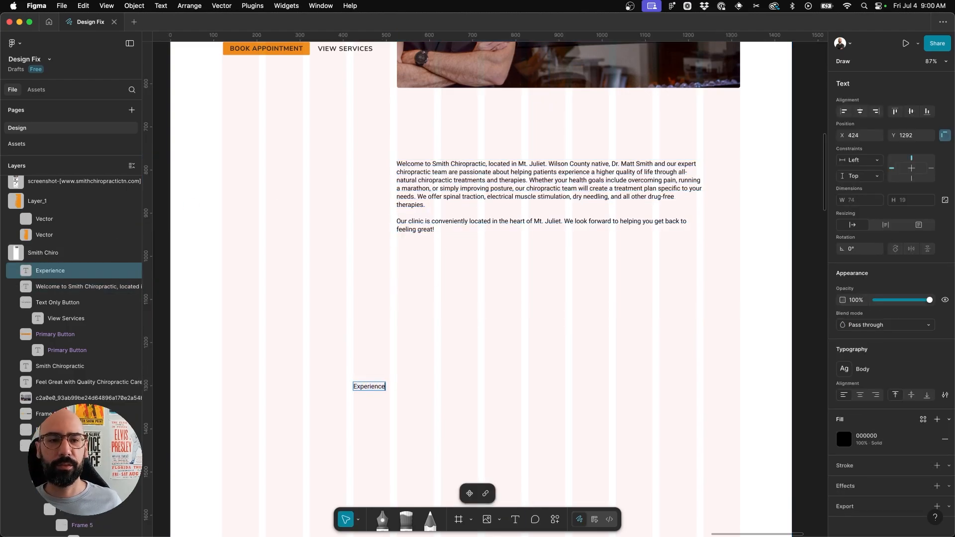
scroll(314, 310, left, 10)
scroll(314, 310, down, 2)
scroll(314, 309, right, 10)
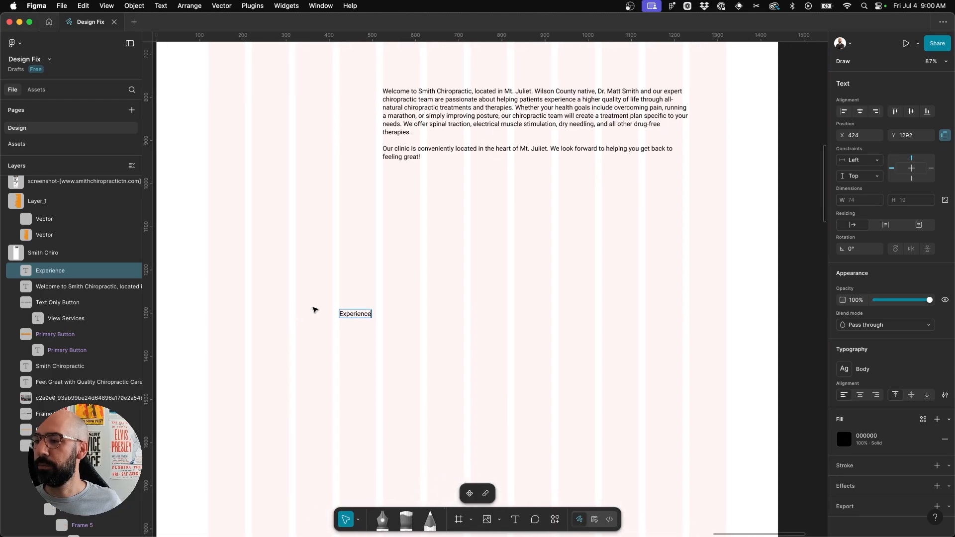
text(True Relief)
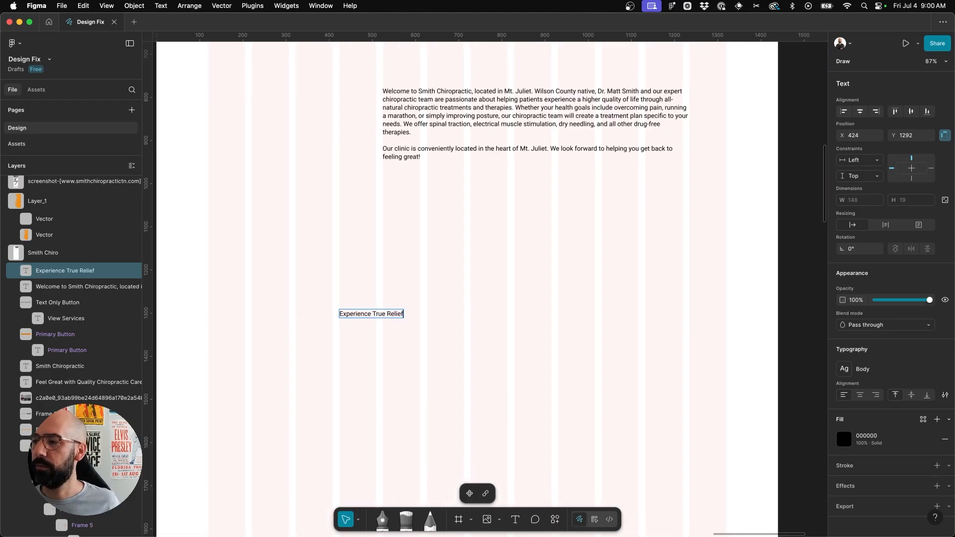
key(Escape)
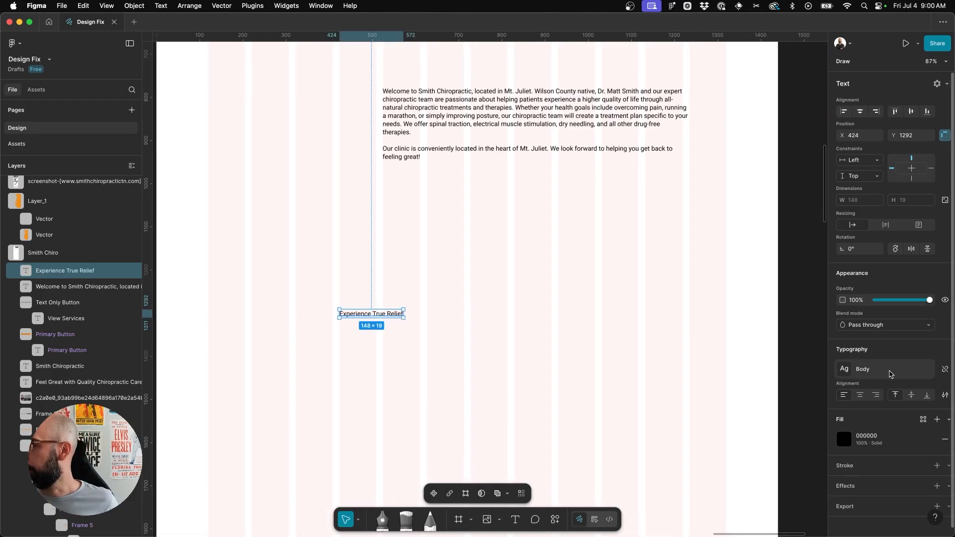
- Apply the Heading 2 style to "Experience True Relief" and place it directly above the welcome copy at X 524, Y 711
click(859, 369)
click(785, 426)
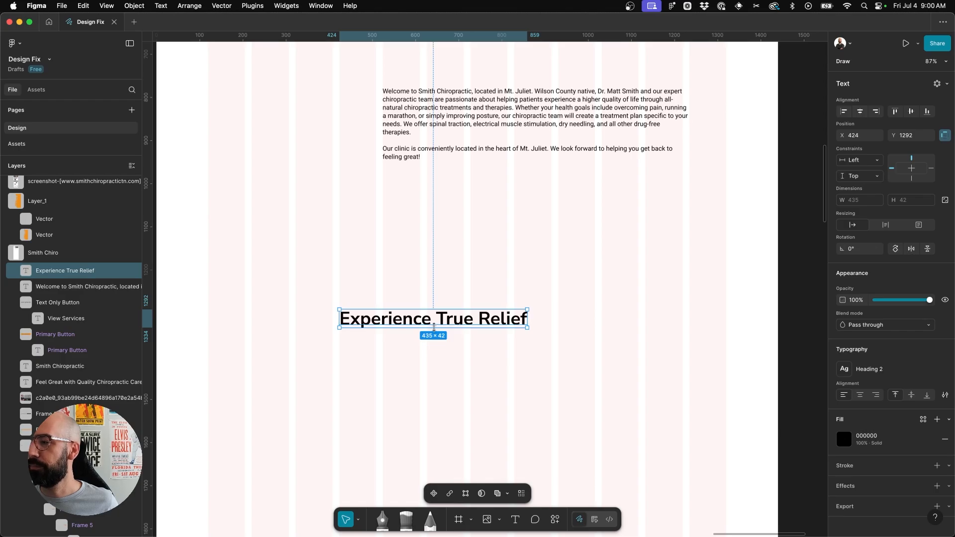
drag(420, 321, 464, 71)
scroll(492, 241, up, 5)
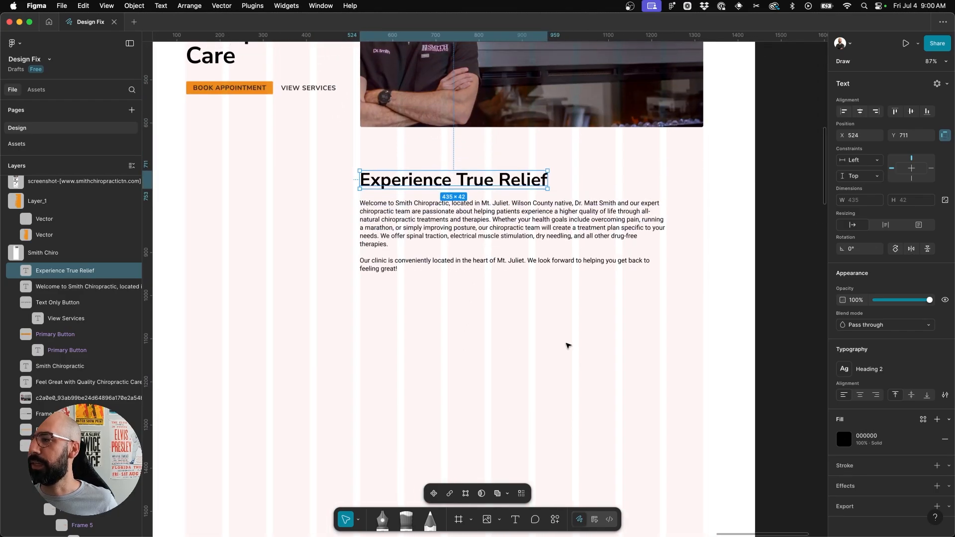
click(637, 341)
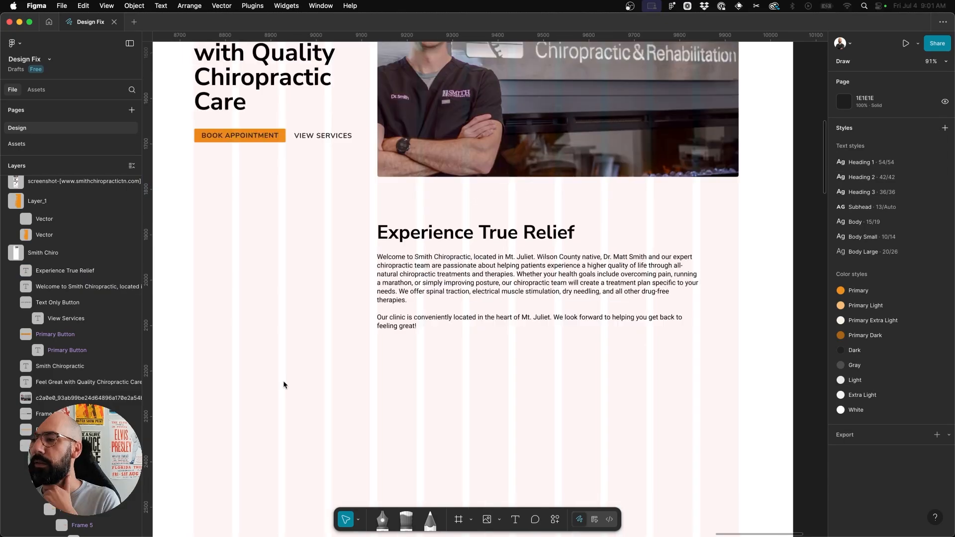
- Compare the new Experience True Relief section with the service cards and matching section on the original page
scroll(284, 382, down, 2)
scroll(283, 382, left, 2)
scroll(275, 388, left, 1)
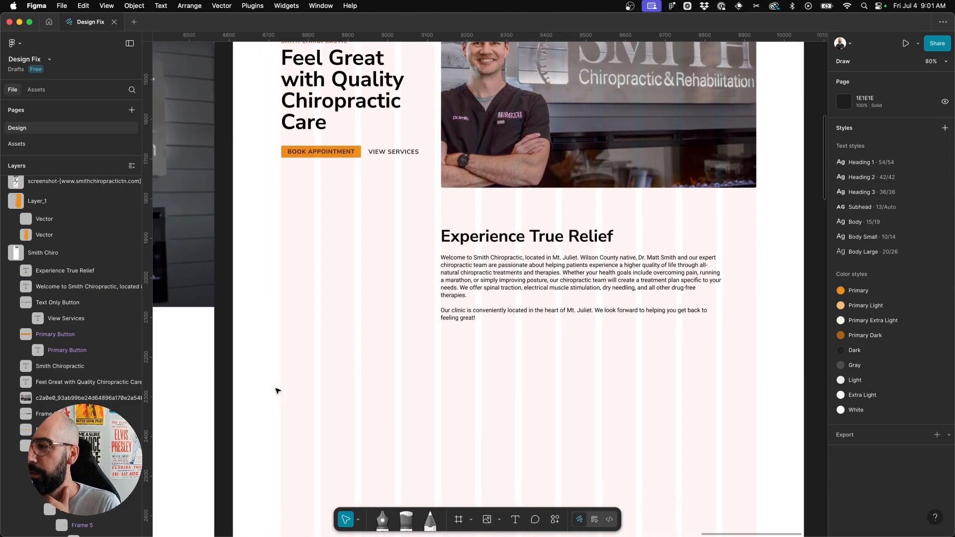
scroll(277, 391, down, 3)
scroll(277, 391, left, 4)
scroll(277, 391, down, 3)
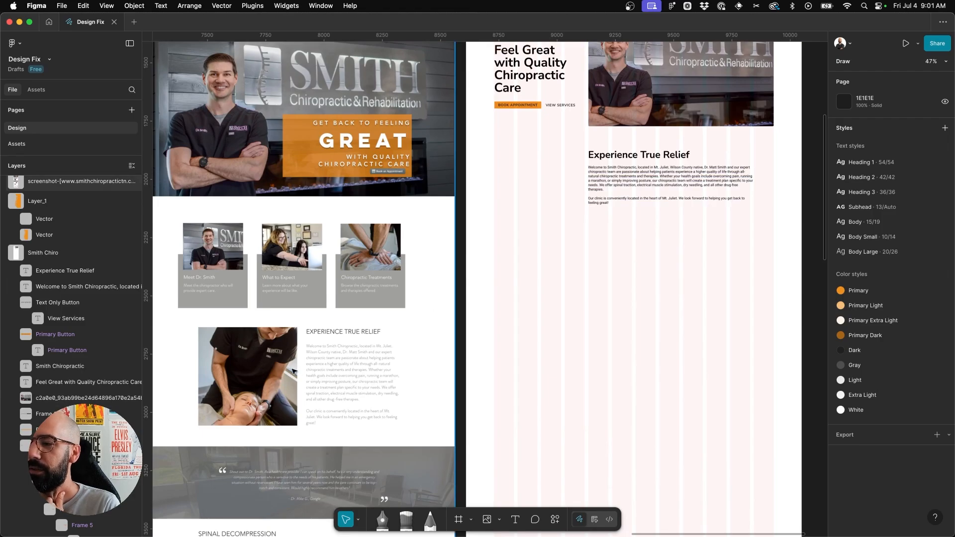
scroll(702, 196, up, 2)
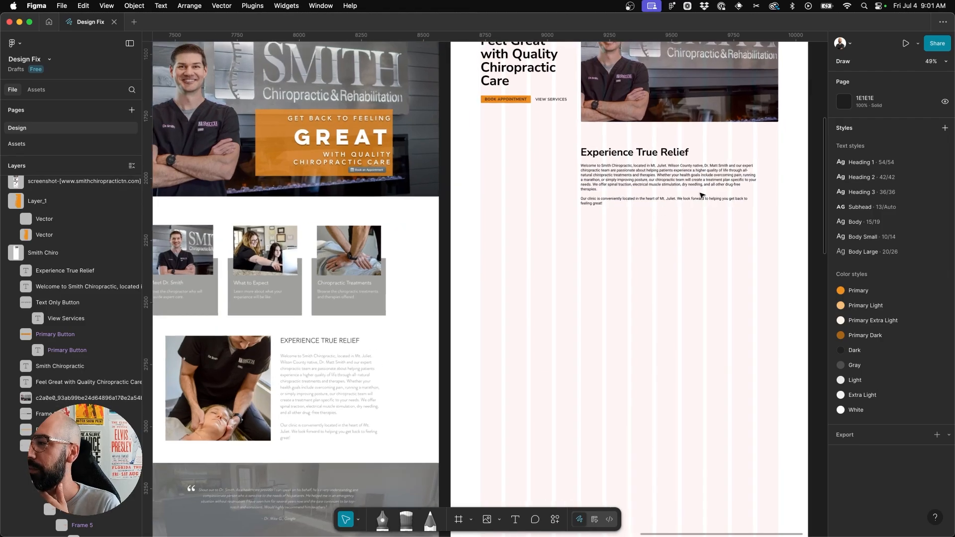
- Center the Experience True Relief heading and the welcome copy horizontally in the frame, and center-align the copy's text
scroll(702, 196, down, 2)
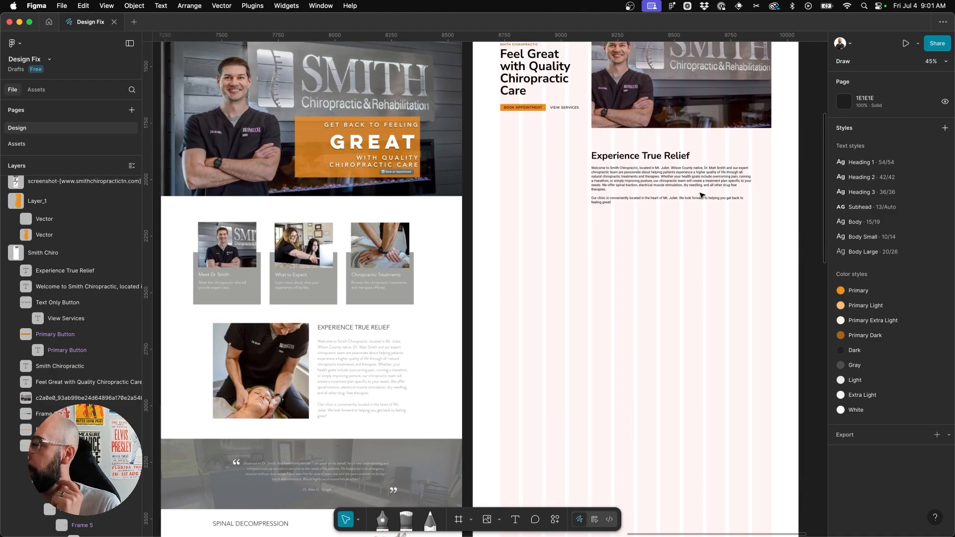
scroll(706, 171, up, 3)
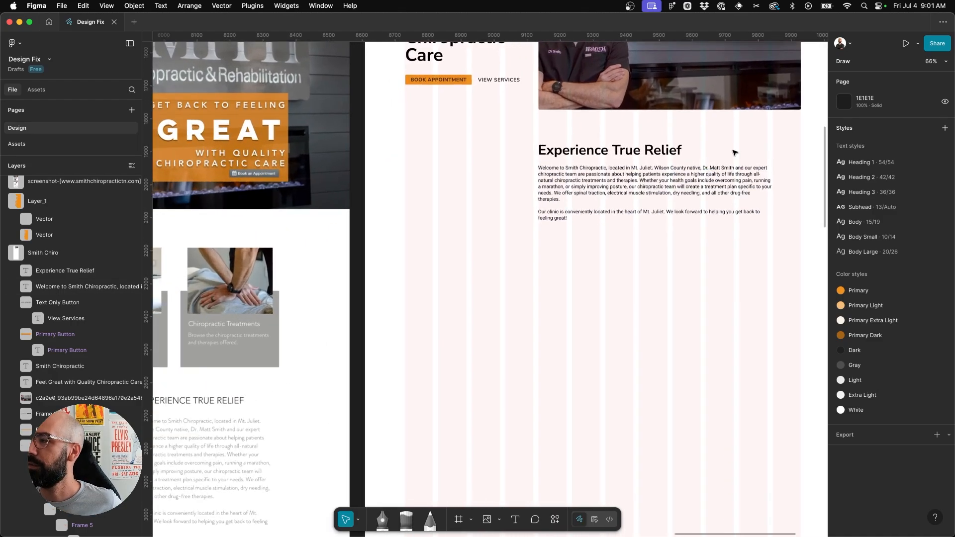
scroll(731, 152, up, 3)
scroll(610, 158, left, 3)
scroll(610, 159, up, 1)
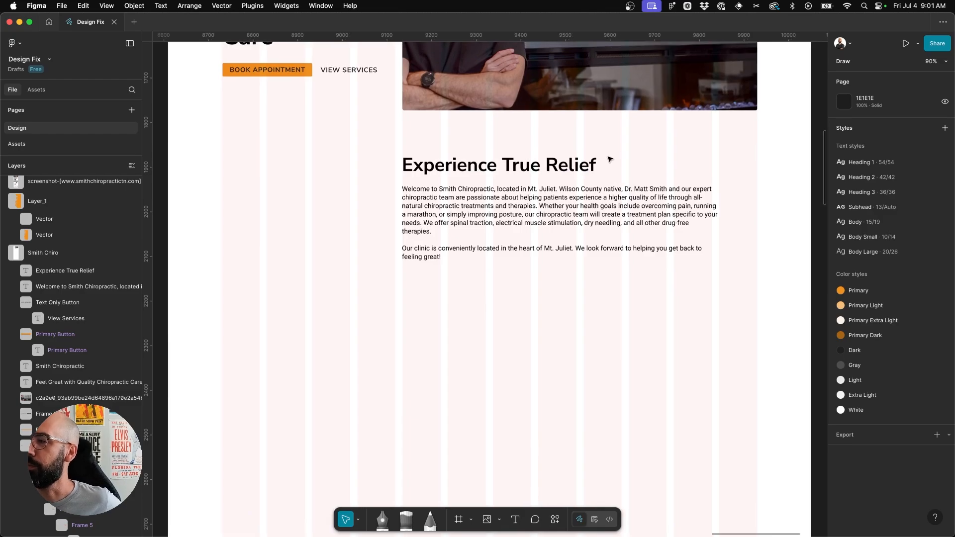
scroll(610, 158, down, 2)
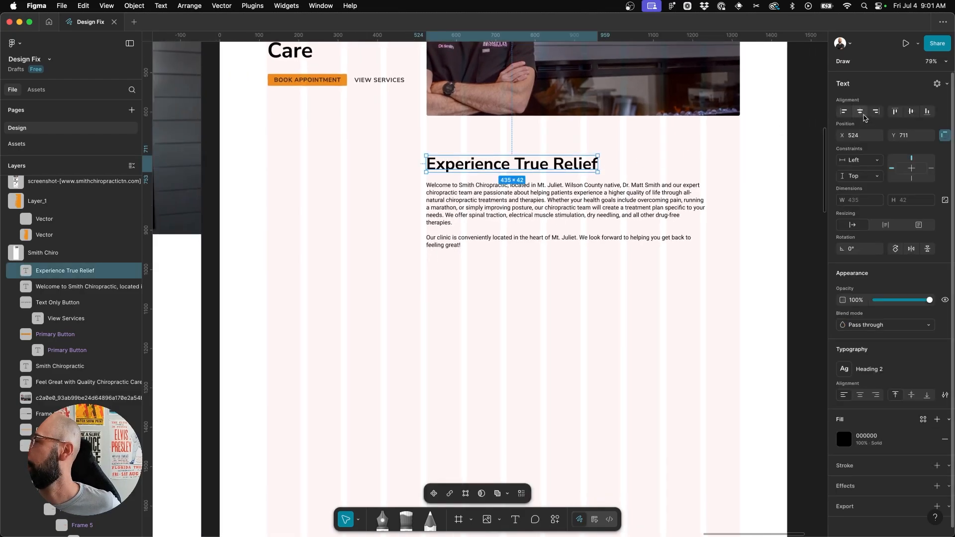
click(860, 111)
click(524, 217)
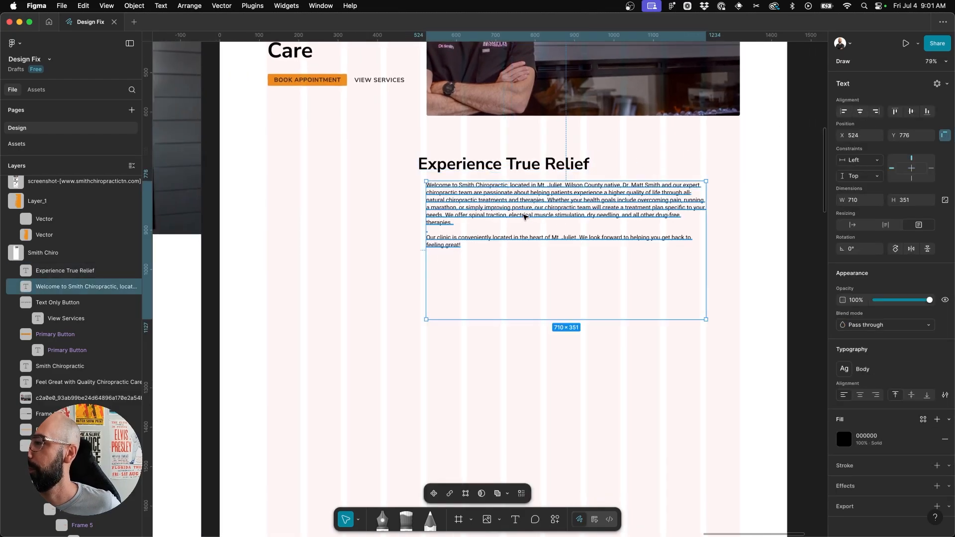
click(860, 111)
click(859, 396)
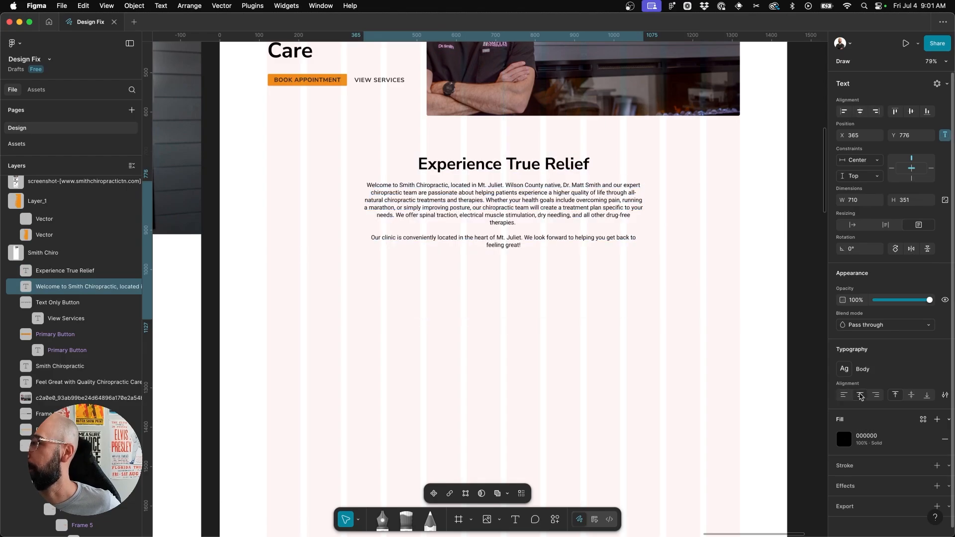
- Set the welcome copy's width to 800 and center it horizontally in the frame again
scroll(491, 189, up, 5)
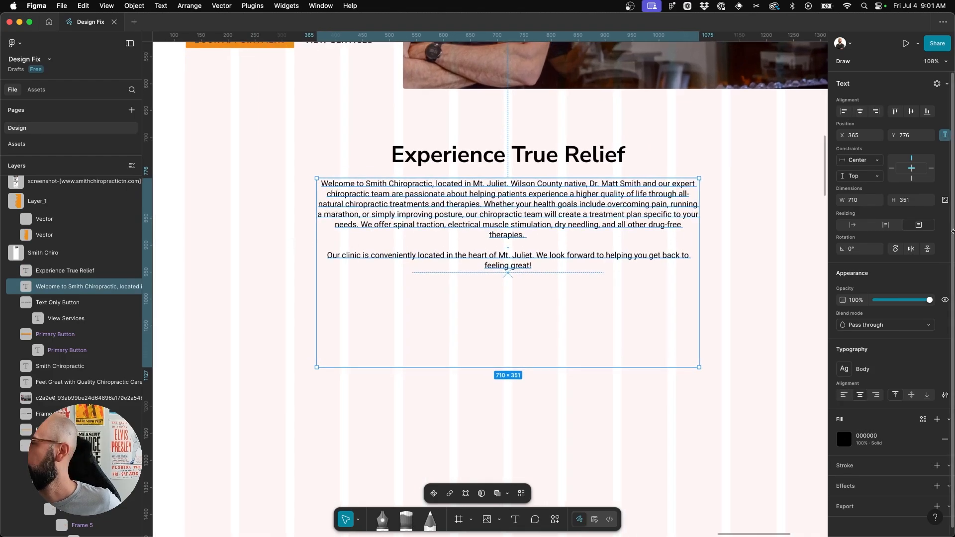
click(854, 201)
text(800)
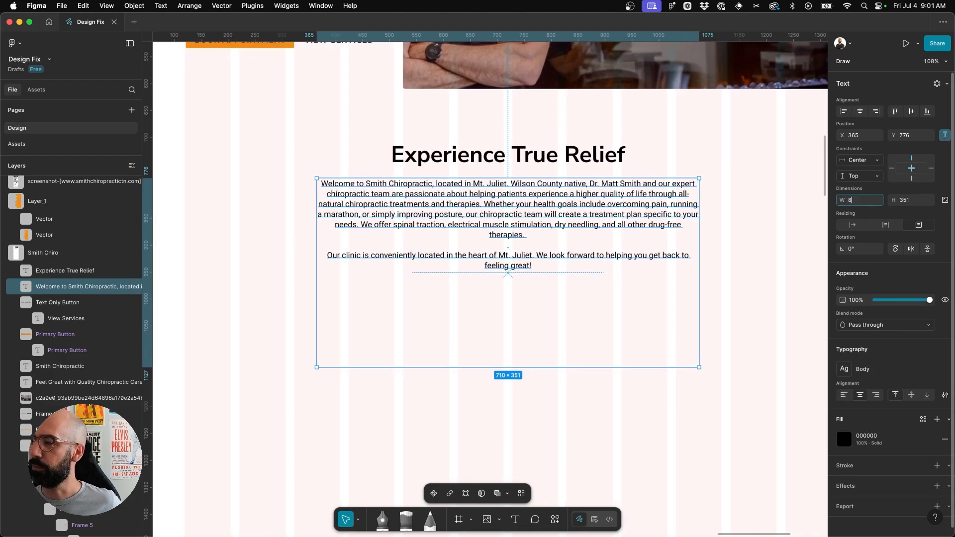
key(Return)
click(860, 111)
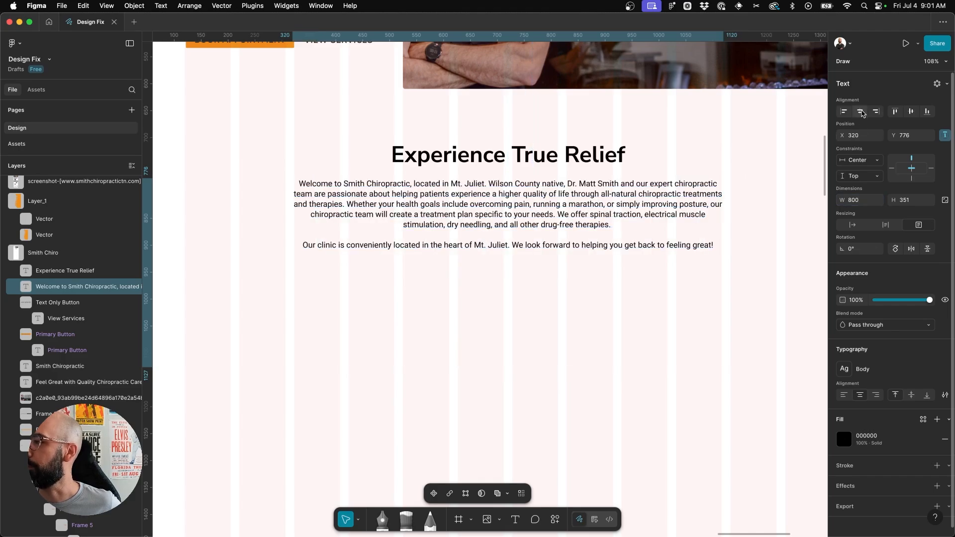
- Delete the welcome copy from "We offer spinal traction" to the end and fit the text box height to the remaining text
scroll(293, 171, up, 2)
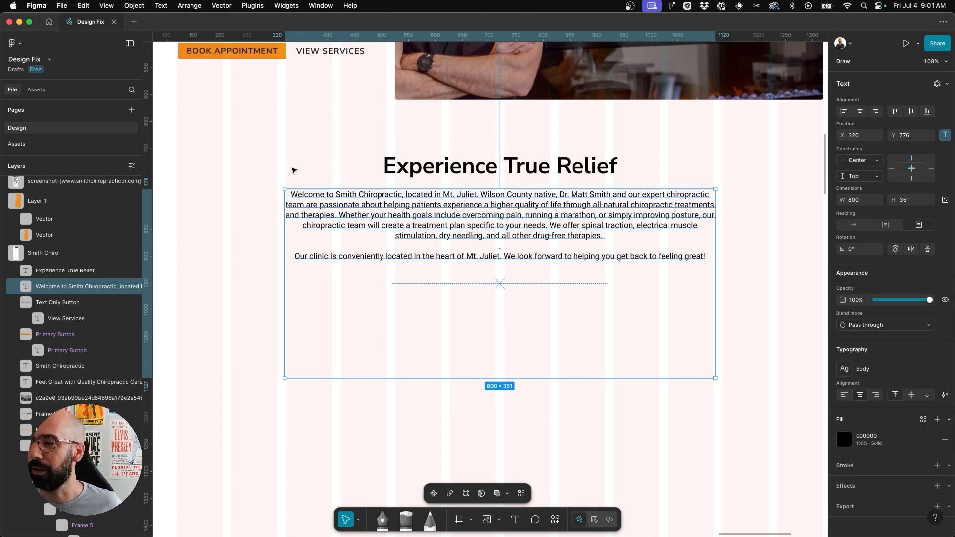
double_click(450, 206)
click(448, 205)
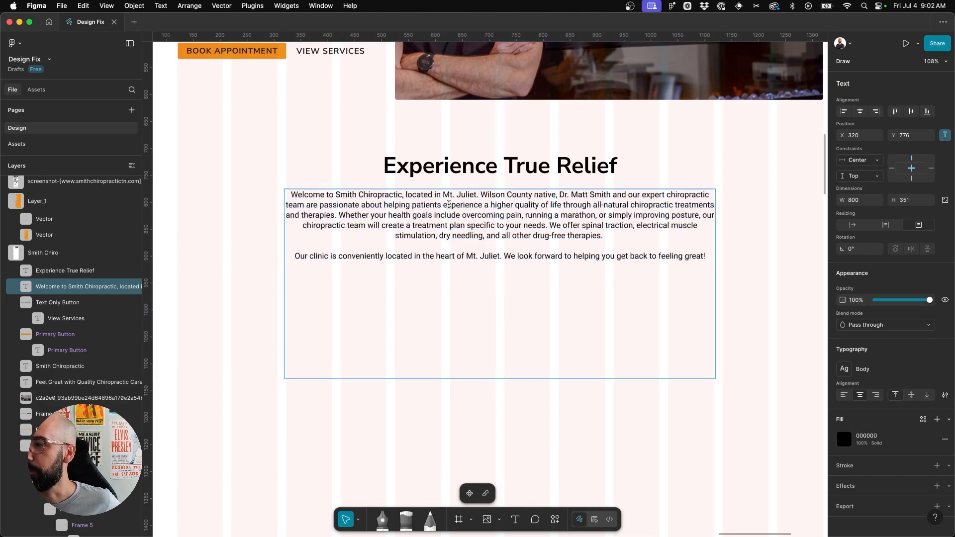
scroll(449, 205, up, 2)
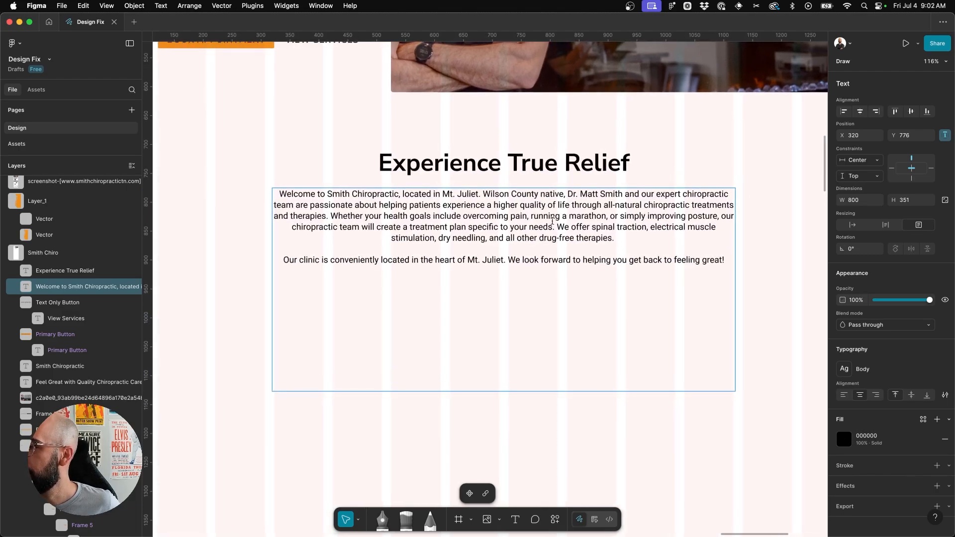
drag(557, 225, 745, 259)
key(BackSpace)
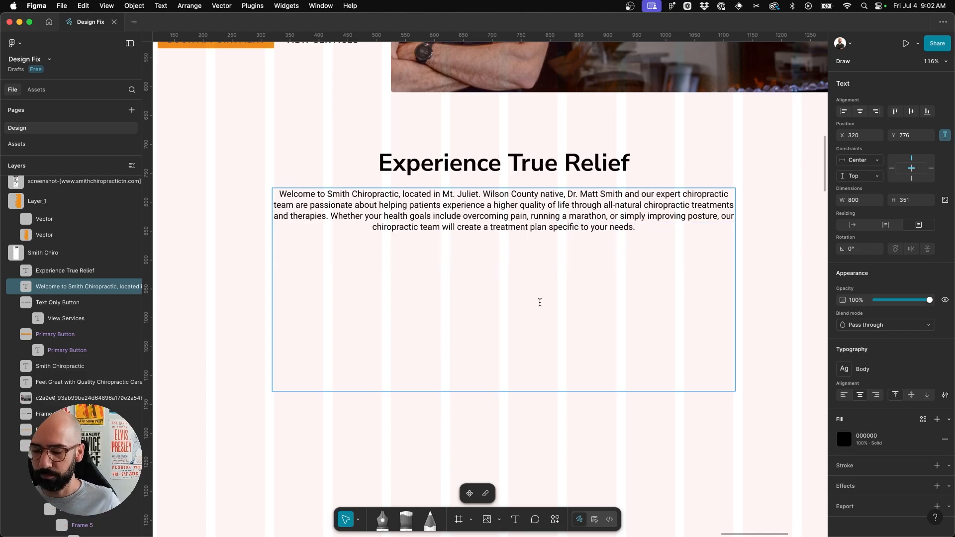
key(Escape)
double_click(504, 391)
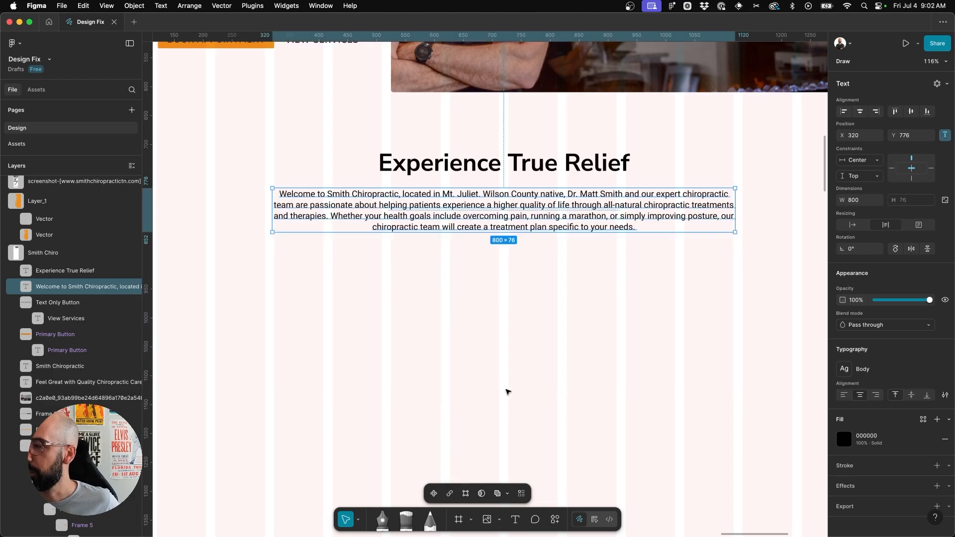
click(482, 301)
- Review the spacing and balance of the centered Experience True Relief section against the hero above it
scroll(482, 301, down, 3)
scroll(481, 301, up, 2)
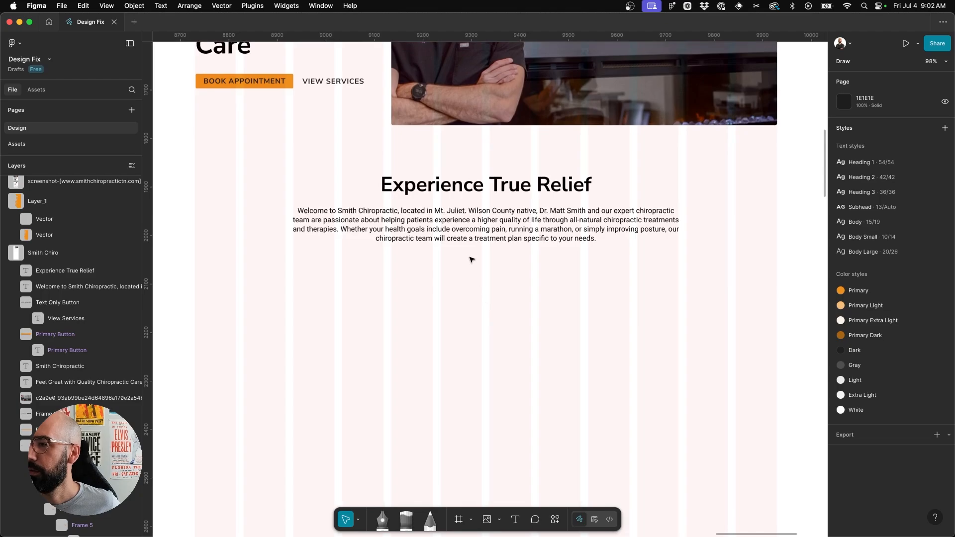
scroll(468, 310, down, 2)
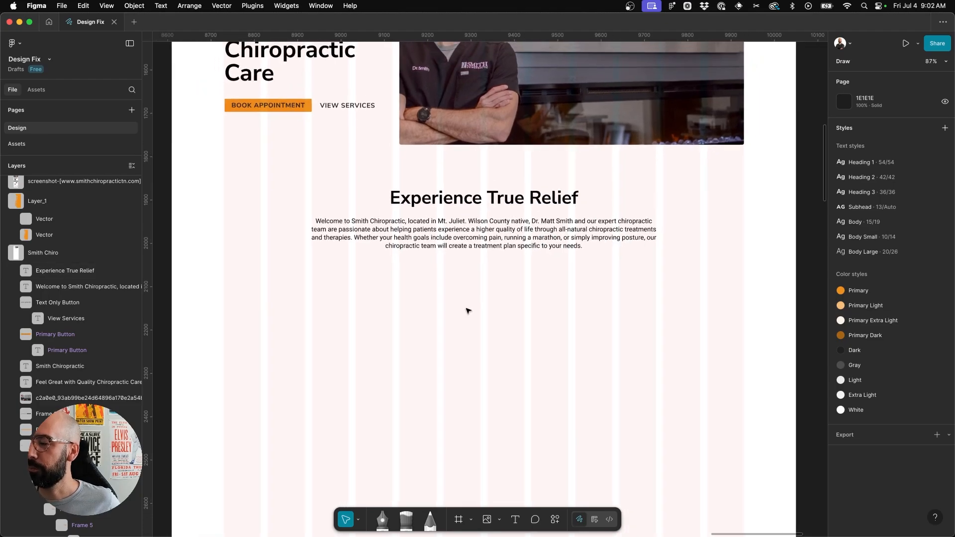
scroll(468, 310, up, 2)
scroll(467, 311, down, 3)
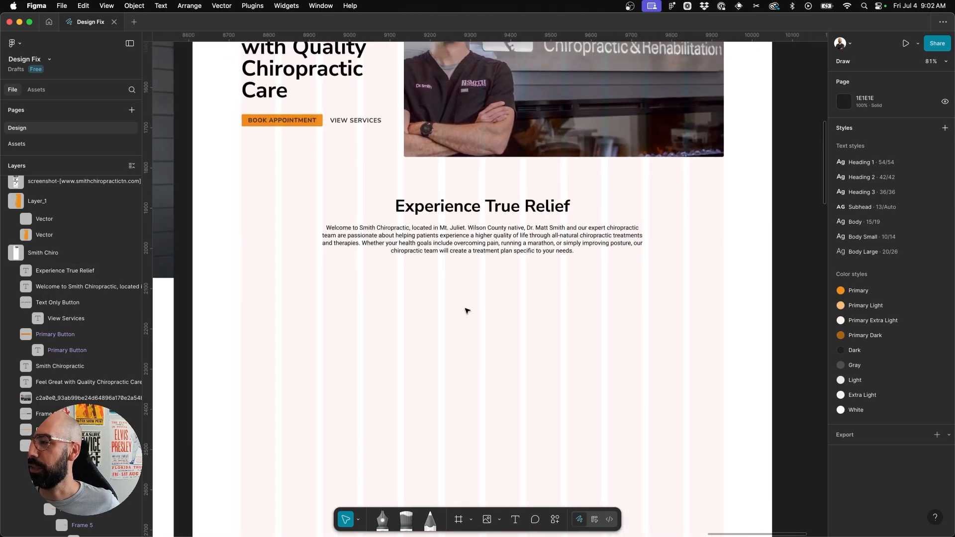
scroll(459, 311, right, 3)
scroll(458, 311, down, 1)
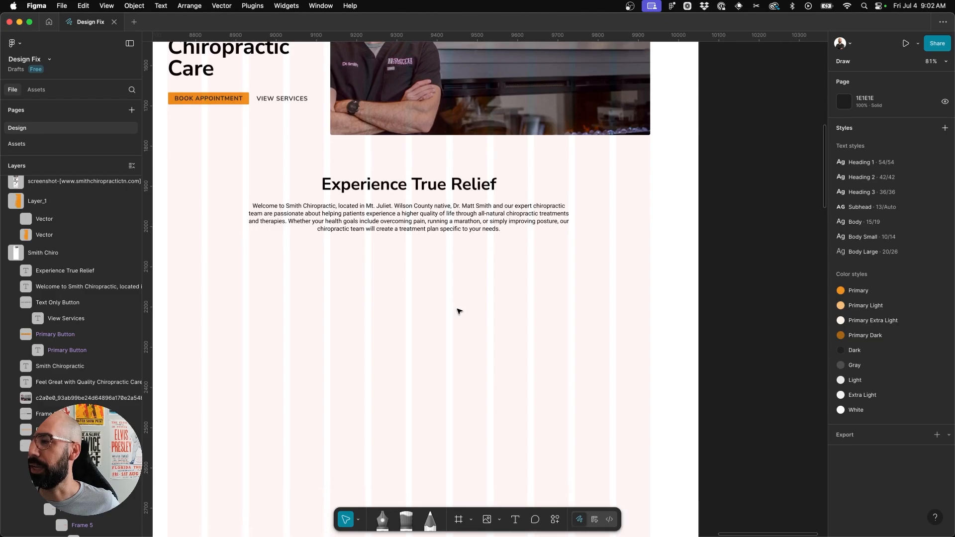
scroll(459, 311, left, 2)
scroll(459, 311, up, 3)
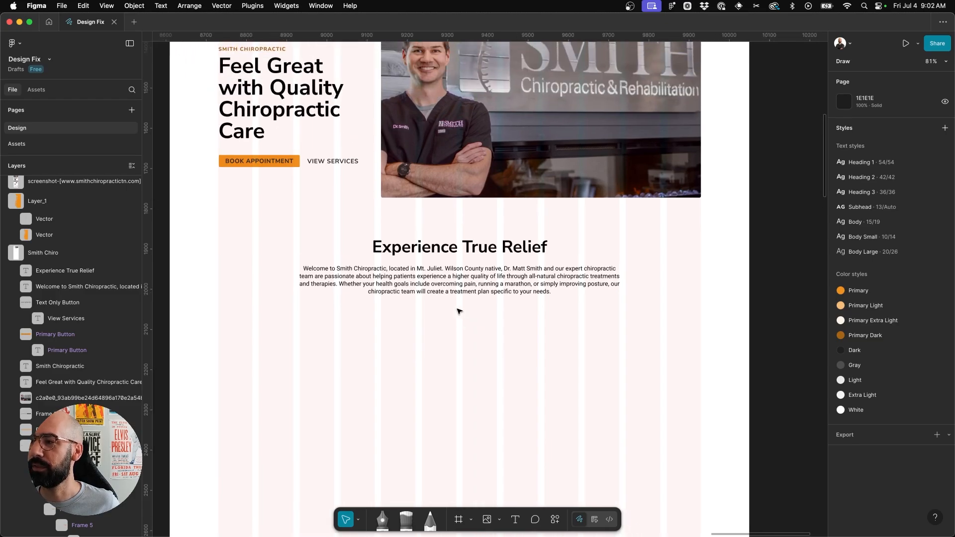
scroll(476, 387, right, 1)
scroll(476, 388, down, 1)
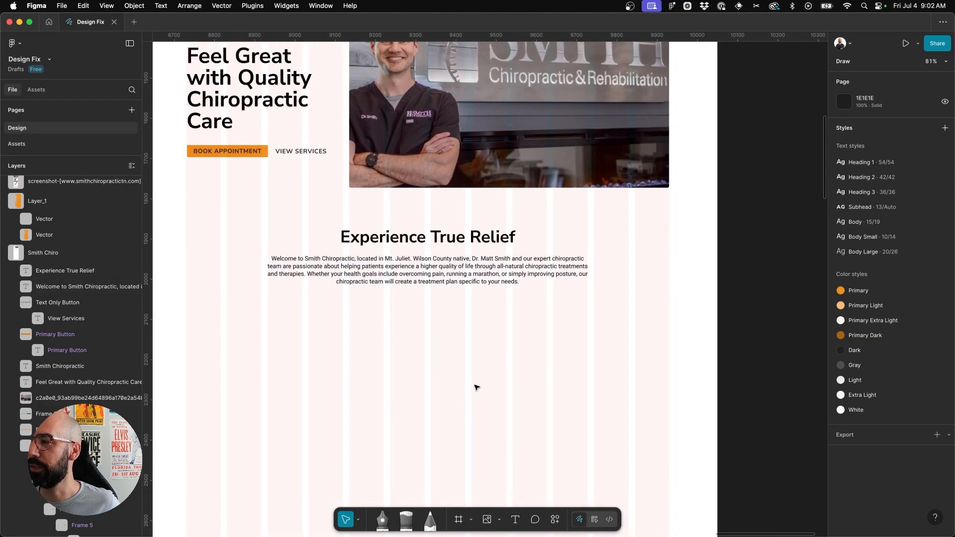
- Group the two spine logo shapes beside the Experience True Relief copy and enlarge the group to about 293 × 407
scroll(476, 388, down, 3)
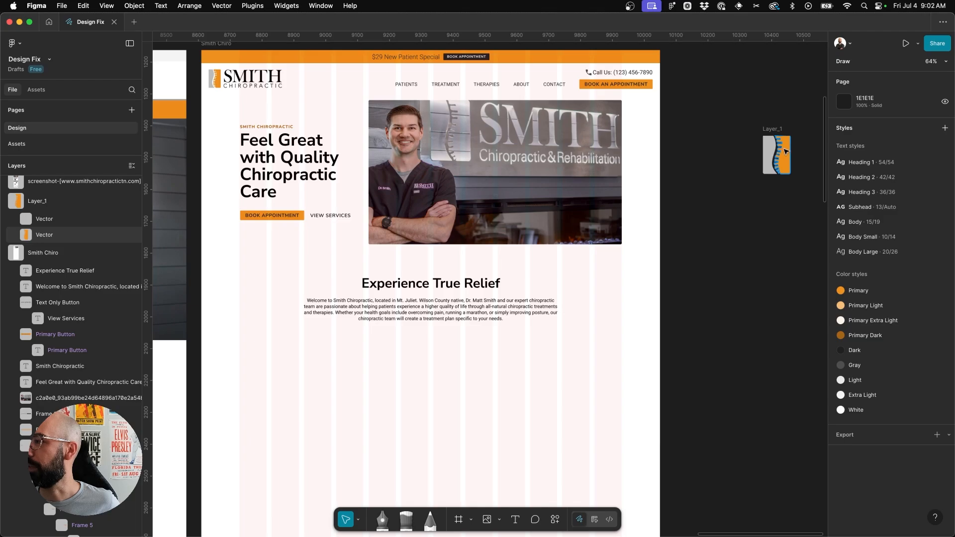
double_click(785, 151)
shift+click(768, 149)
drag(769, 149, 580, 295)
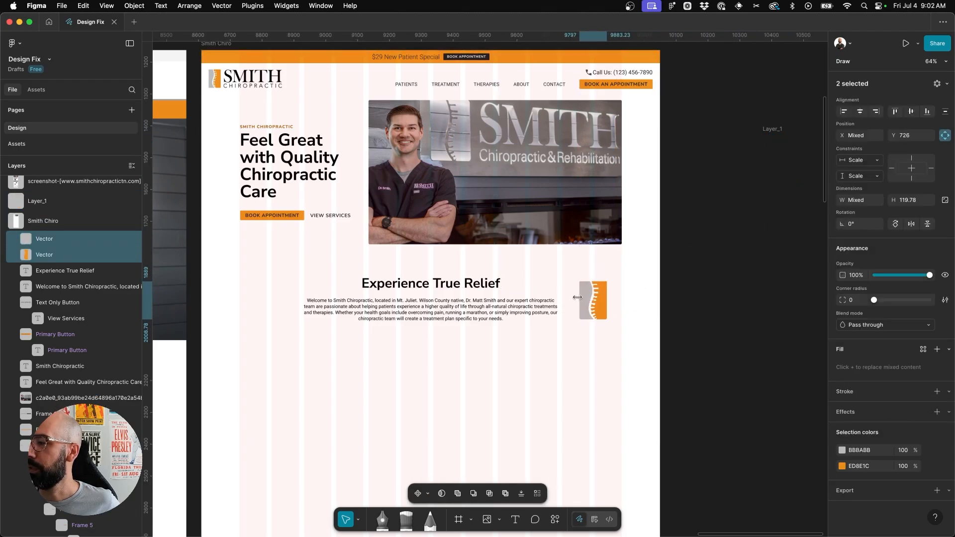
key(super+g)
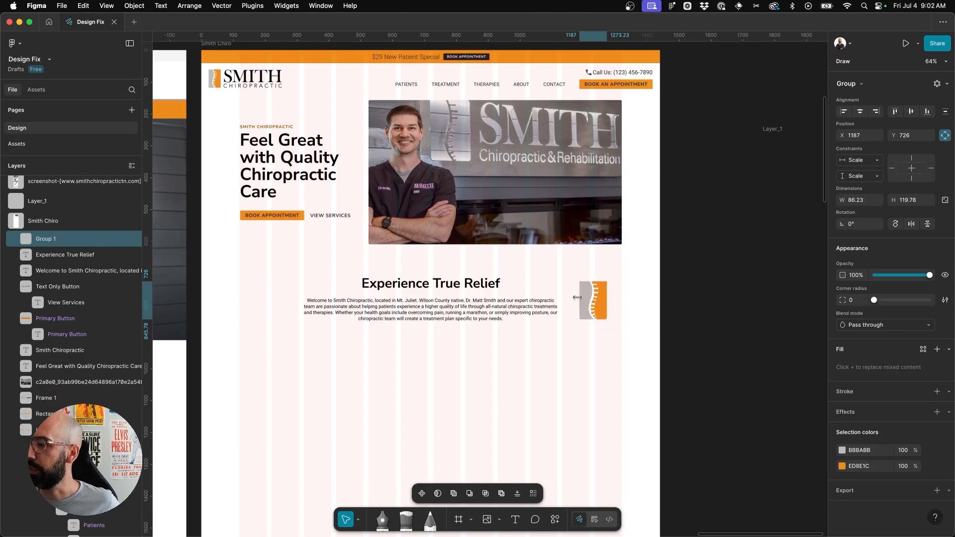
drag(577, 297, 513, 308)
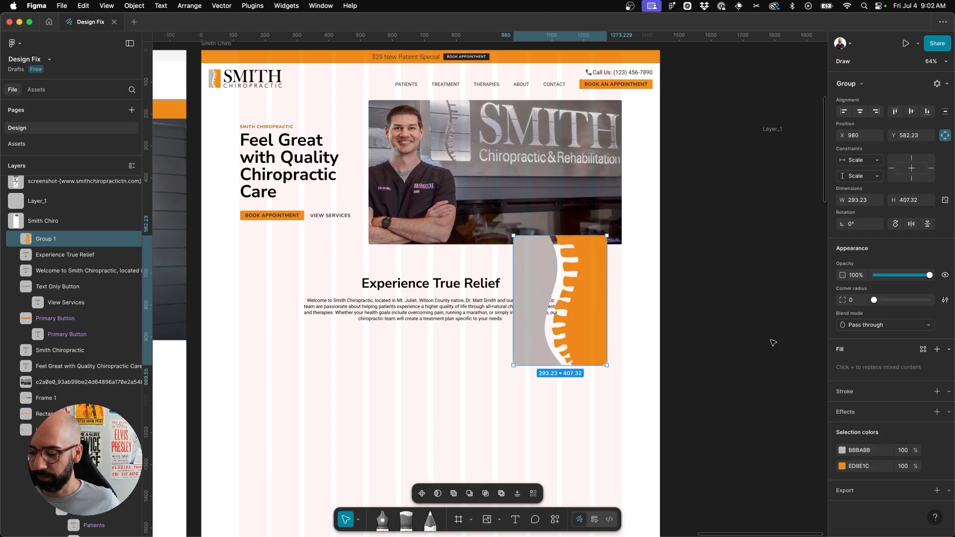
- Fade the spine group to 10% opacity and enlarge it to about 420 × 583, reaching the frame's right edge
key(1)
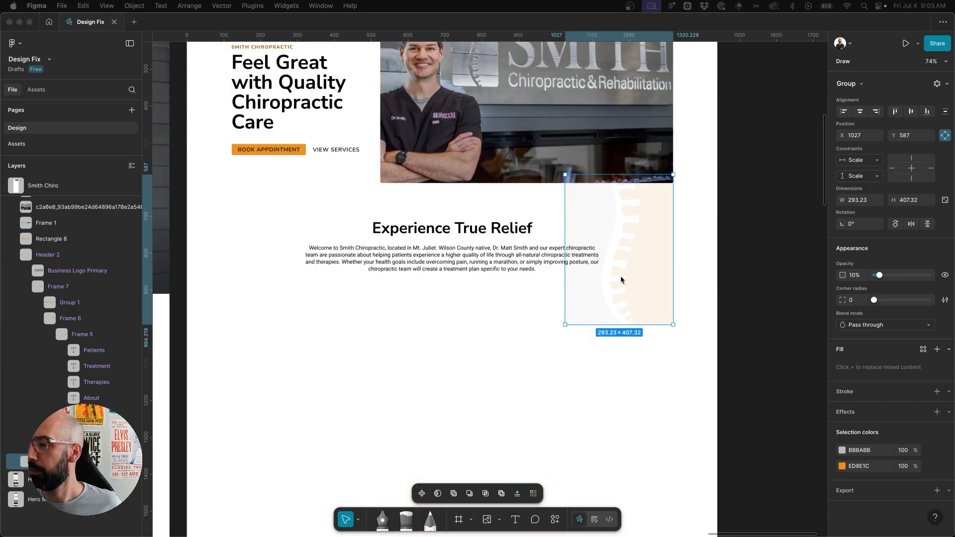
click(621, 276)
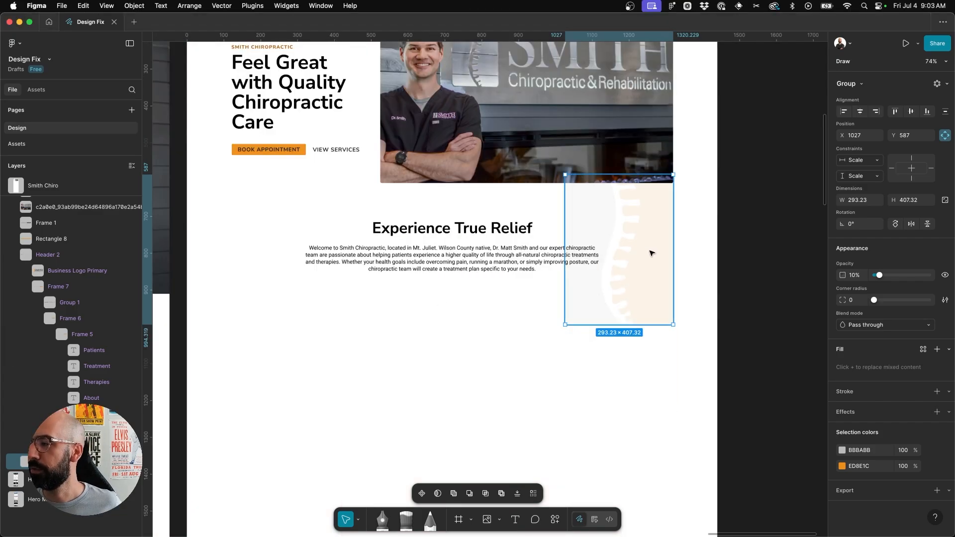
drag(675, 251, 719, 226)
scroll(483, 339, down, 1)
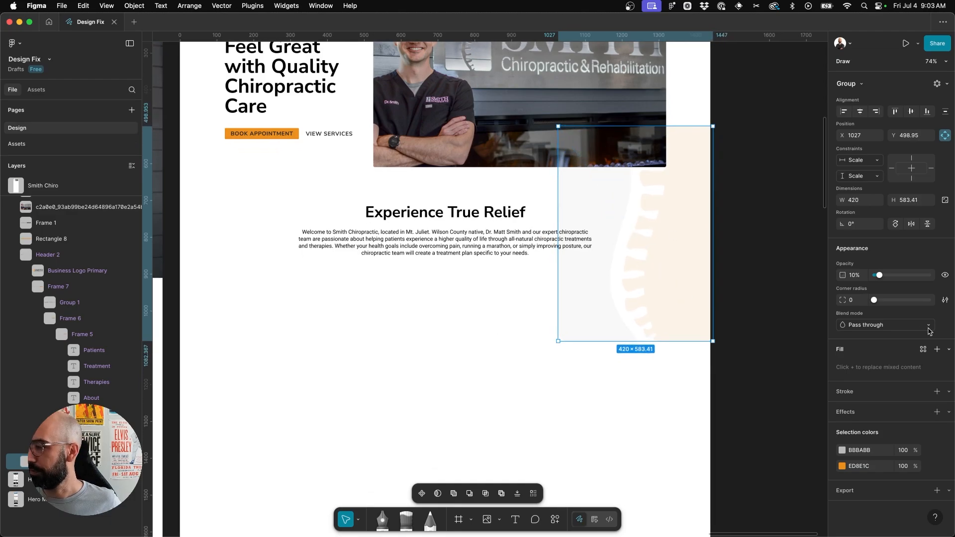
- Set the spine group's opacity to 8%
key(0)
key(8)
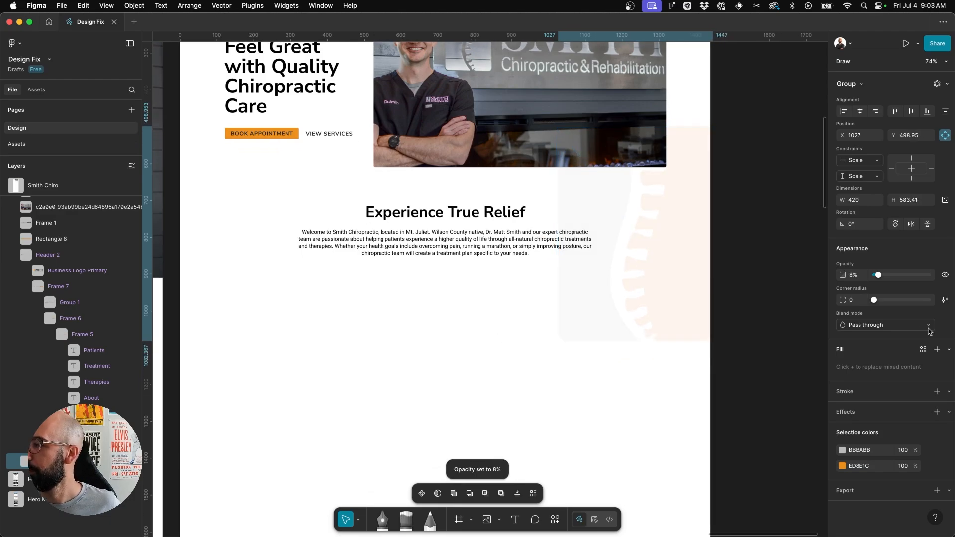
click(632, 371)
- Review the redesigned section with its faded spine graphic and examine the three service cards on the original page
scroll(632, 370, down, 5)
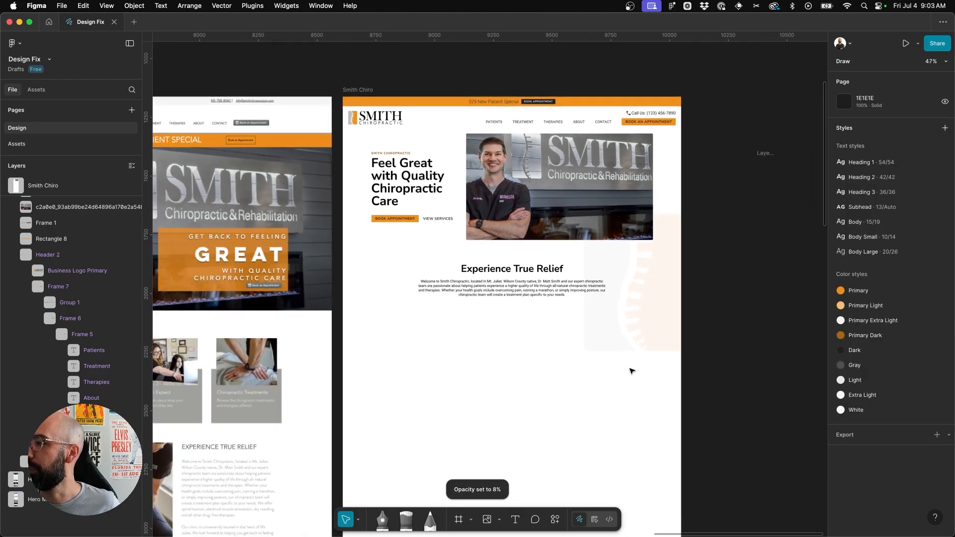
scroll(546, 284, up, 5)
scroll(546, 285, up, 2)
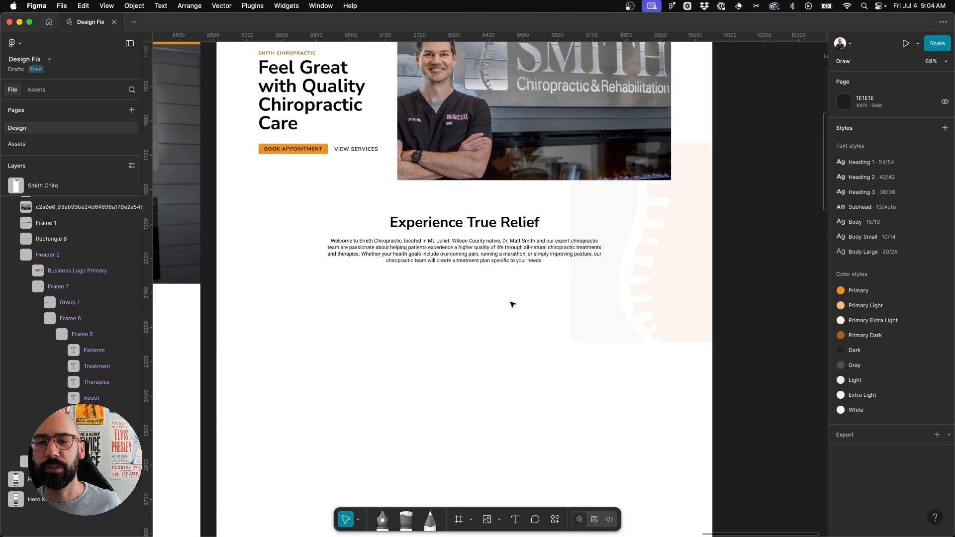
scroll(512, 304, down, 2)
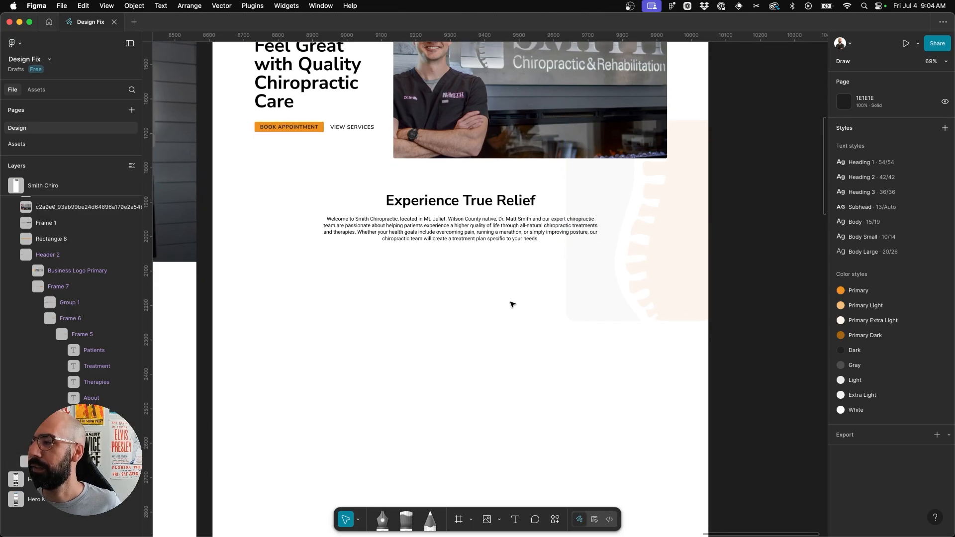
scroll(375, 392, left, 15)
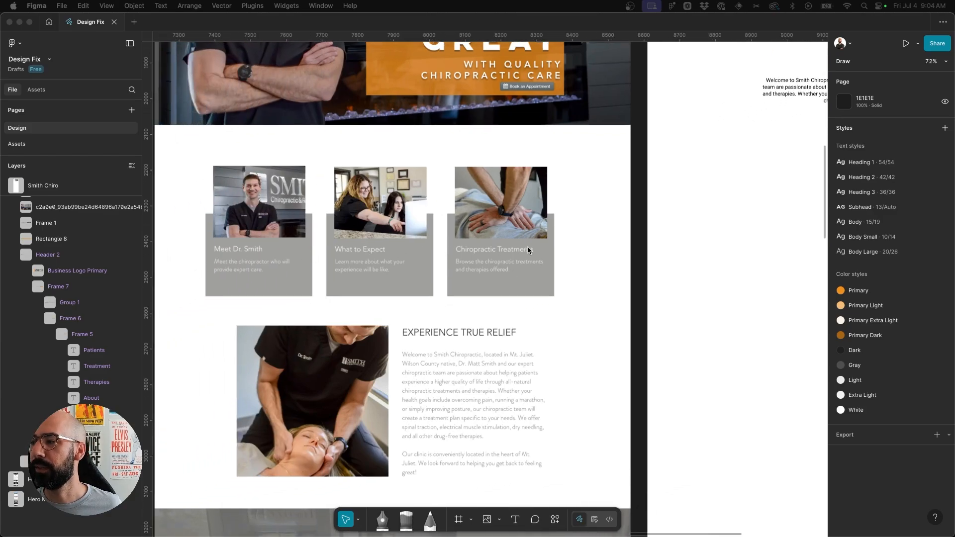
scroll(528, 250, right, 2)
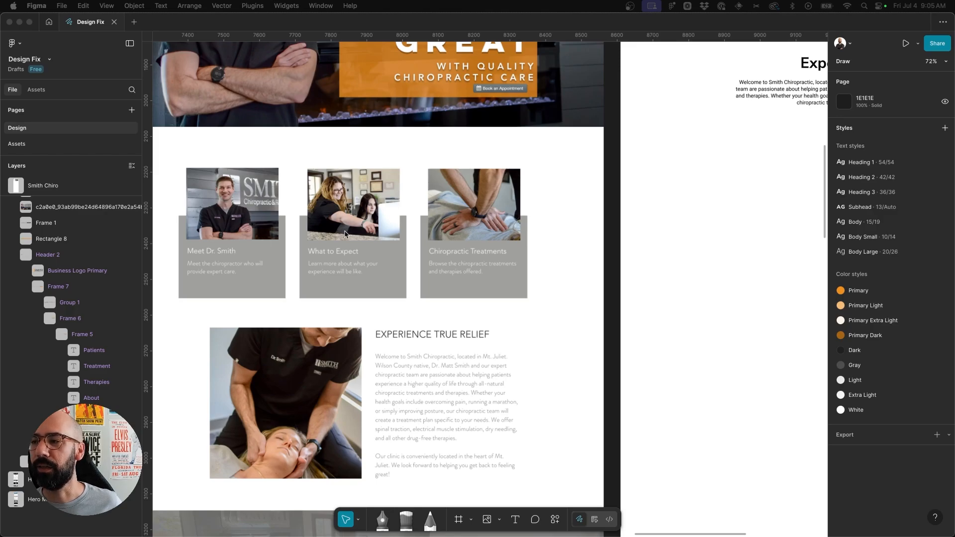
scroll(482, 229, right, 2)
scroll(482, 228, up, 1)
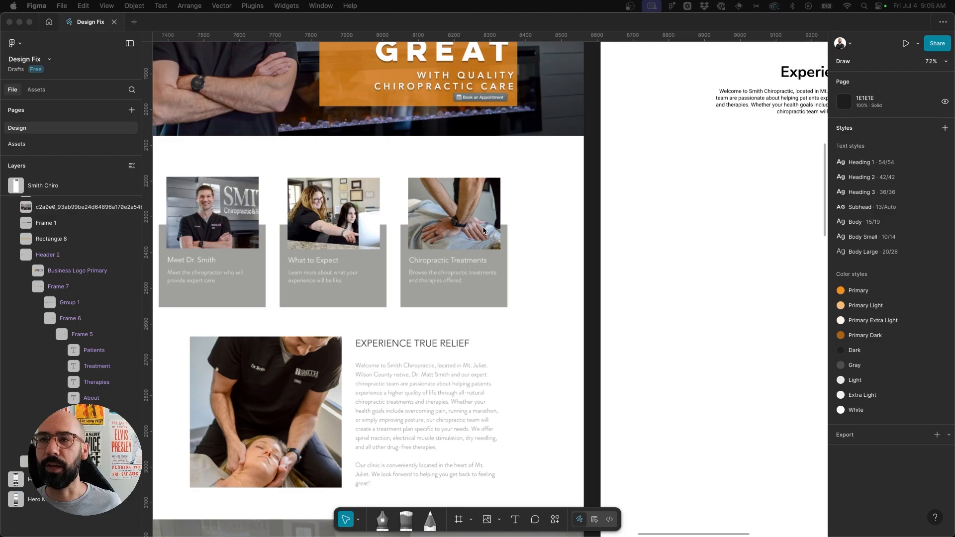
scroll(482, 230, right, 10)
scroll(482, 229, up, 2)
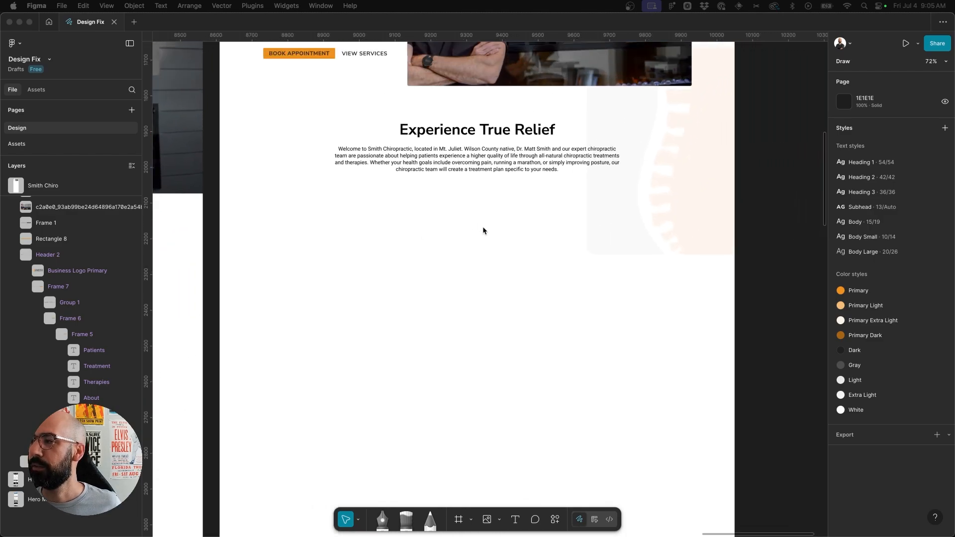
- Show the layout grid and draw a 389 × 327 card rectangle with corner radius 4 over the first four columns, below the intro copy
click(483, 231)
scroll(482, 230, up, 4)
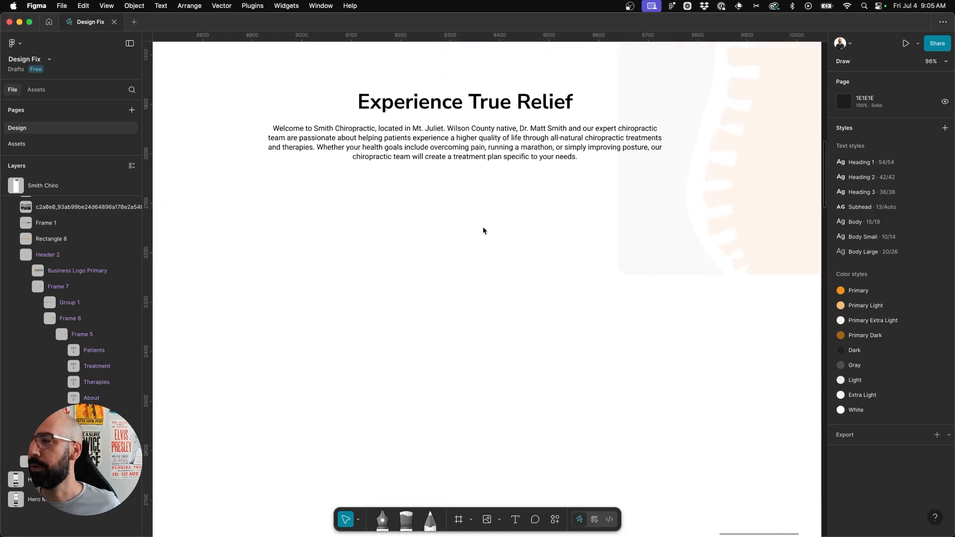
key(shift+g)
scroll(482, 230, down, 3)
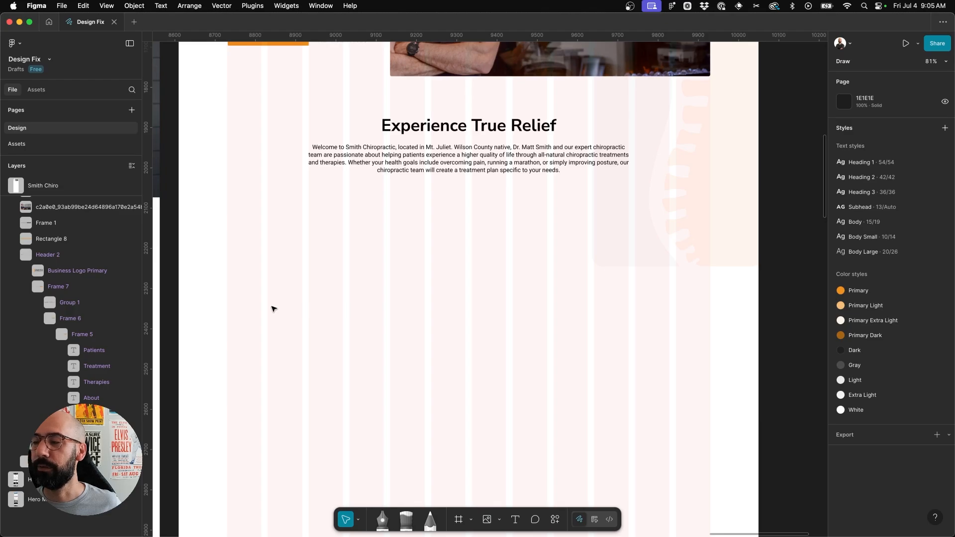
key(r)
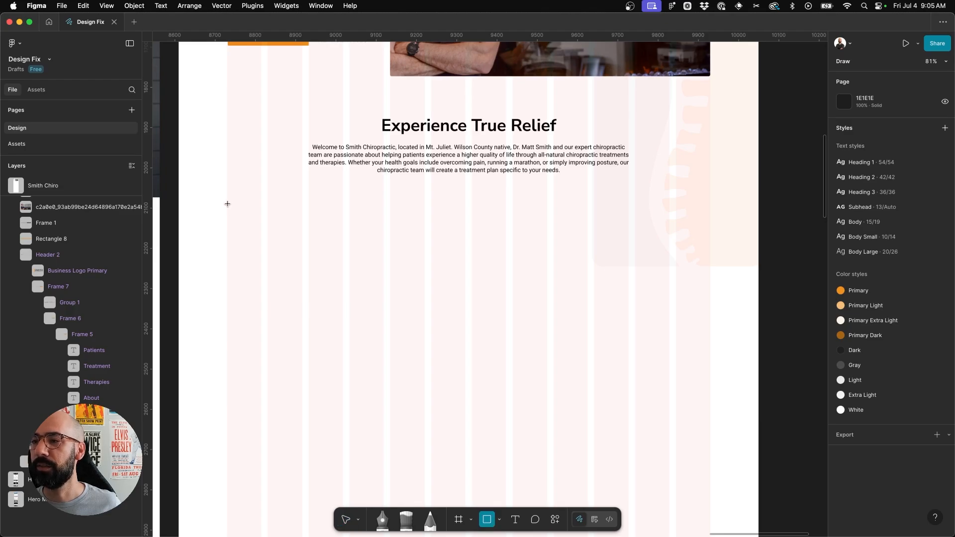
drag(227, 204, 384, 336)
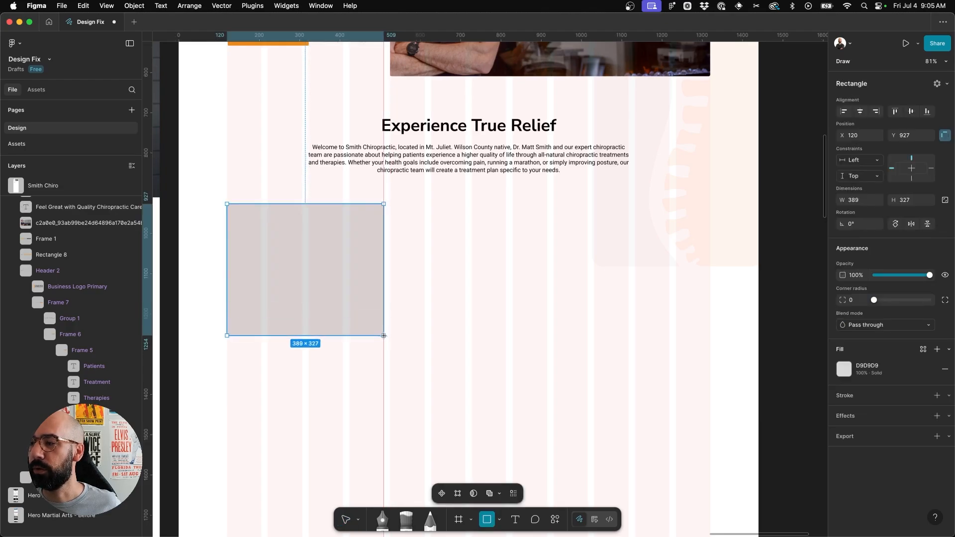
click(429, 240)
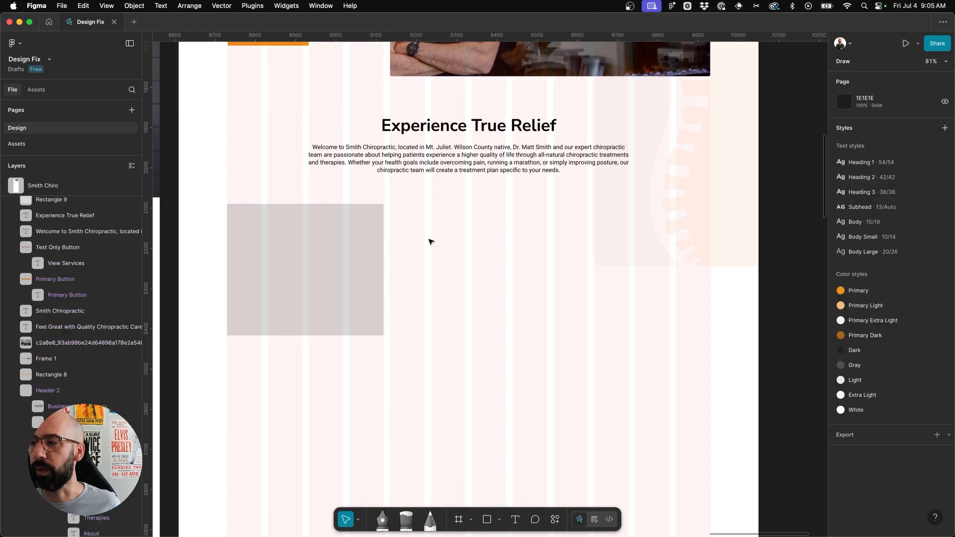
click(320, 247)
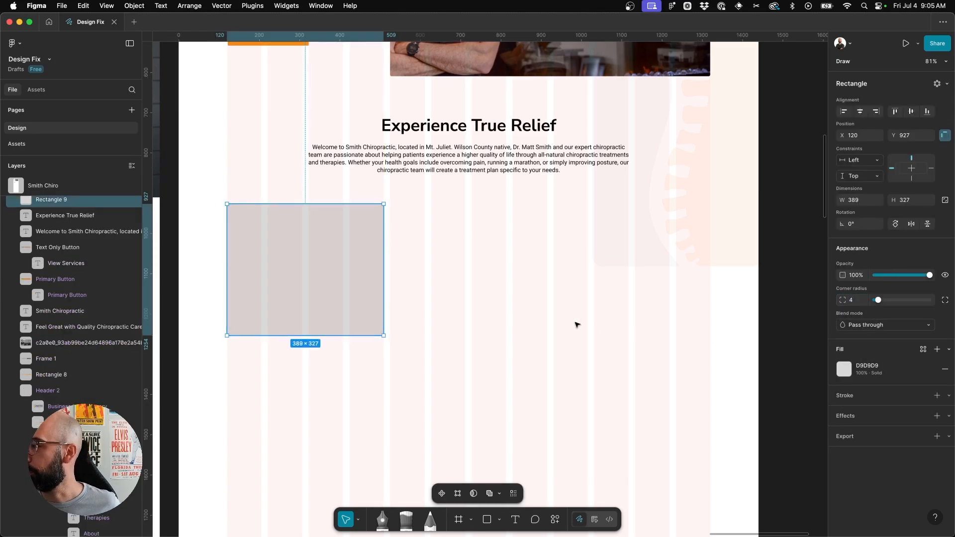
click(517, 313)
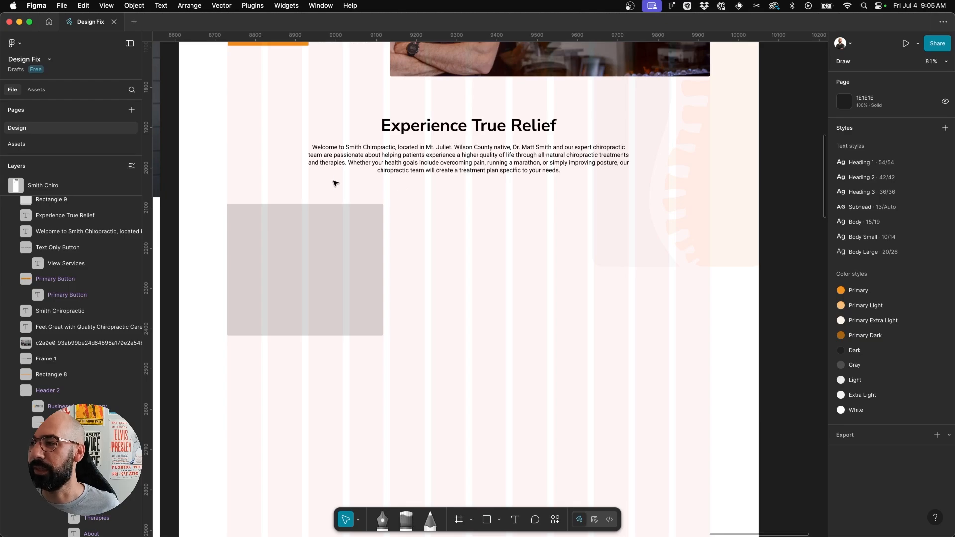
- Import dr_edited.jpg, DSC_0087.jpg and DSC_0142.jpg from the Smith Chiro folder and place them in a row beneath the grey card
scroll(335, 183, up, 3)
scroll(288, 165, left, 2)
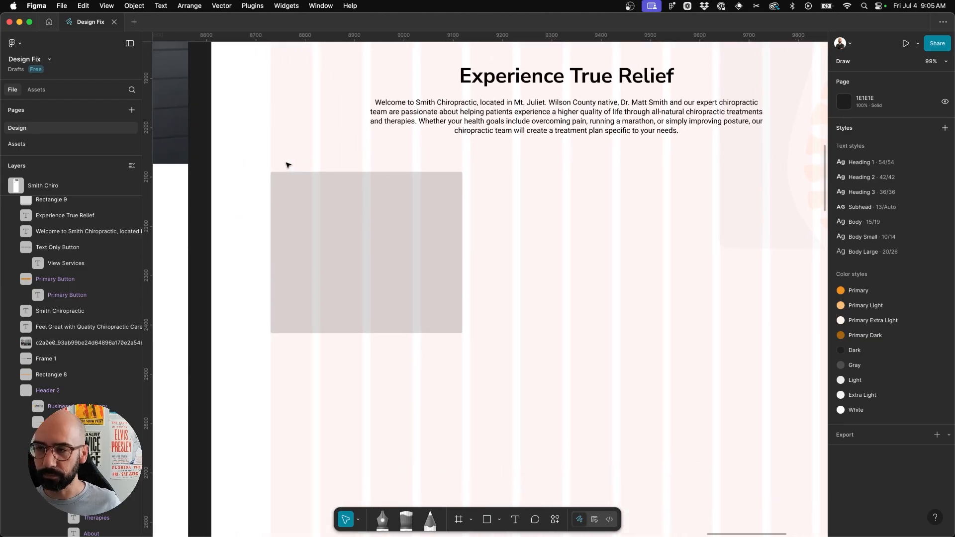
key(super+shift+k)
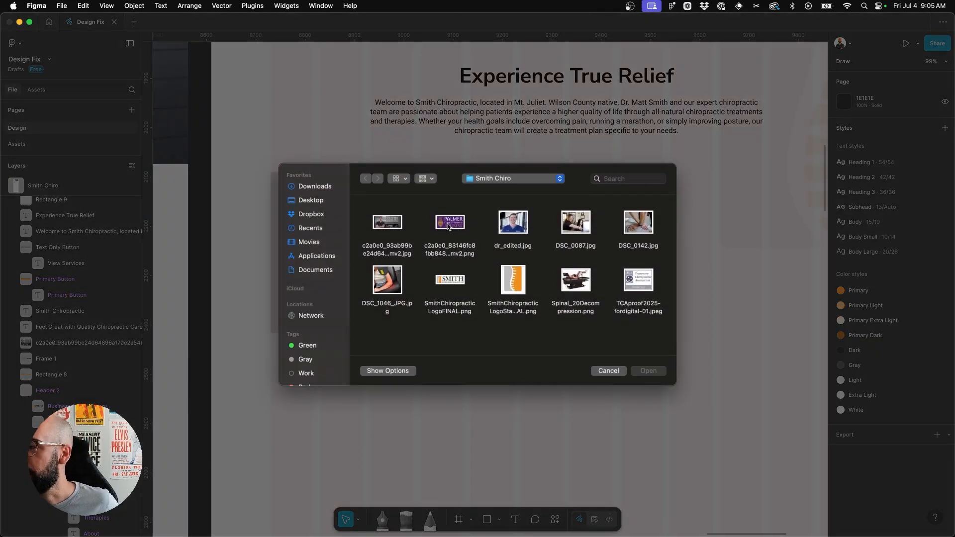
click(518, 227)
super+click(582, 228)
super+click(646, 224)
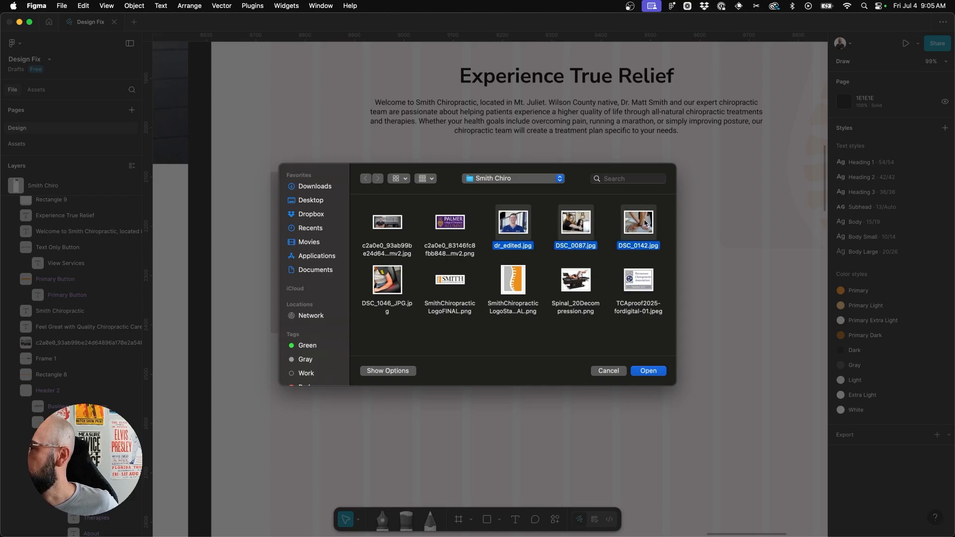
click(647, 371)
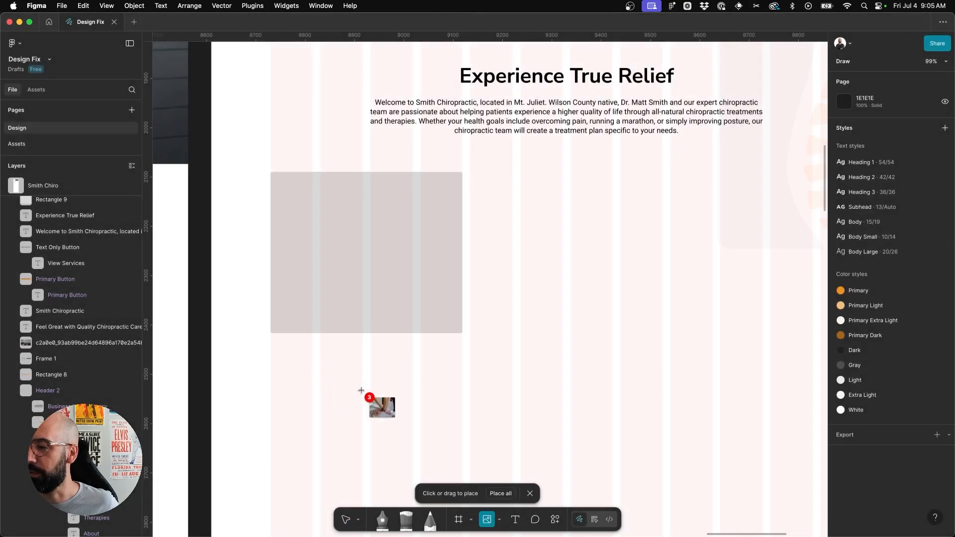
click(410, 418)
drag(467, 446, 456, 442)
drag(471, 366, 613, 465)
drag(635, 369, 764, 479)
click(675, 299)
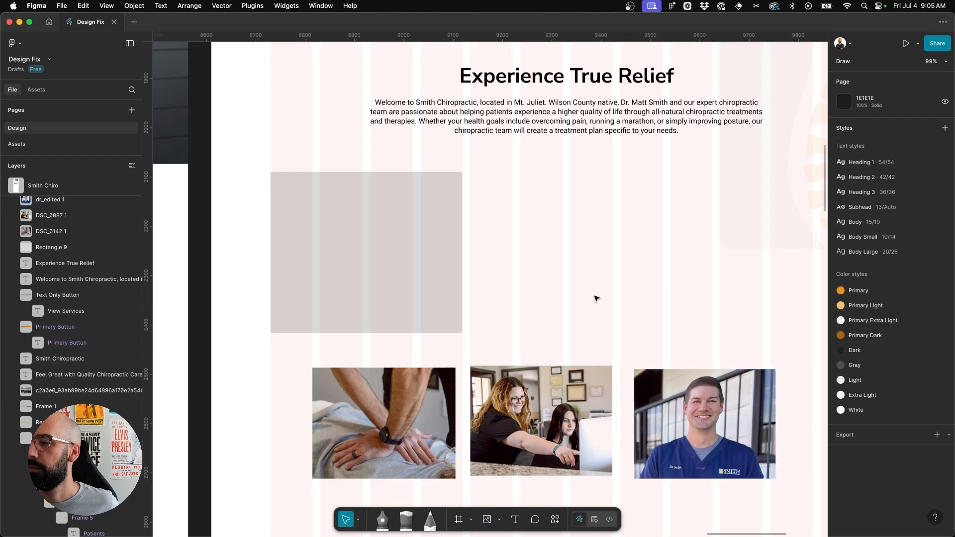
- Add the original page's first card title, introducing the doctor, inside the grey card in the Heading 3 style, at about X 157, Y 1091
scroll(277, 153, left, 5)
ctrl+scroll(277, 154, down, 3)
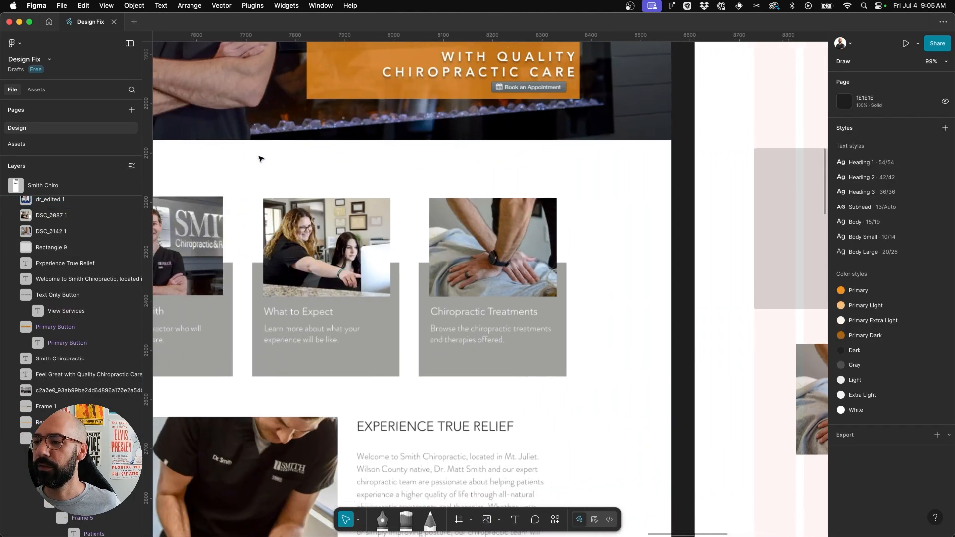
key(t)
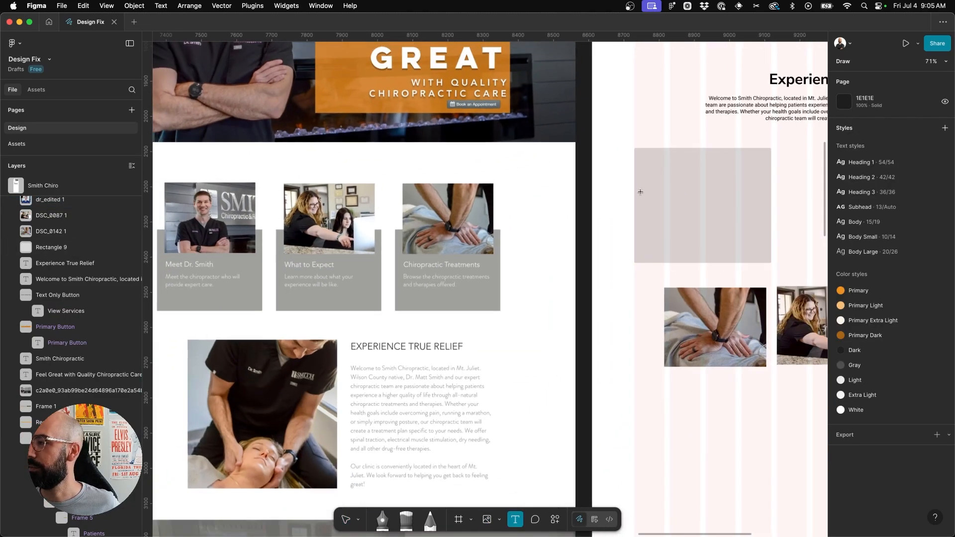
click(646, 189)
text(Me)
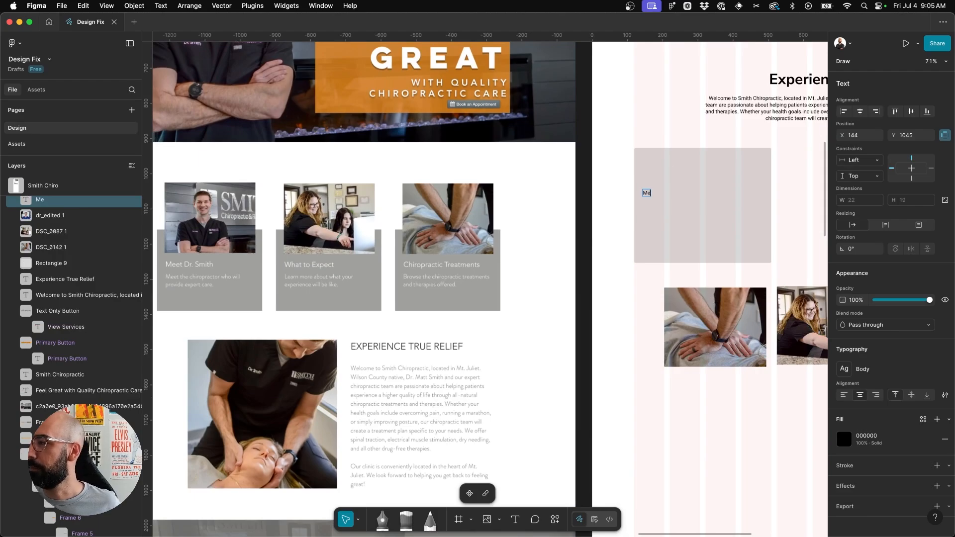
text(et Dr. Smith)
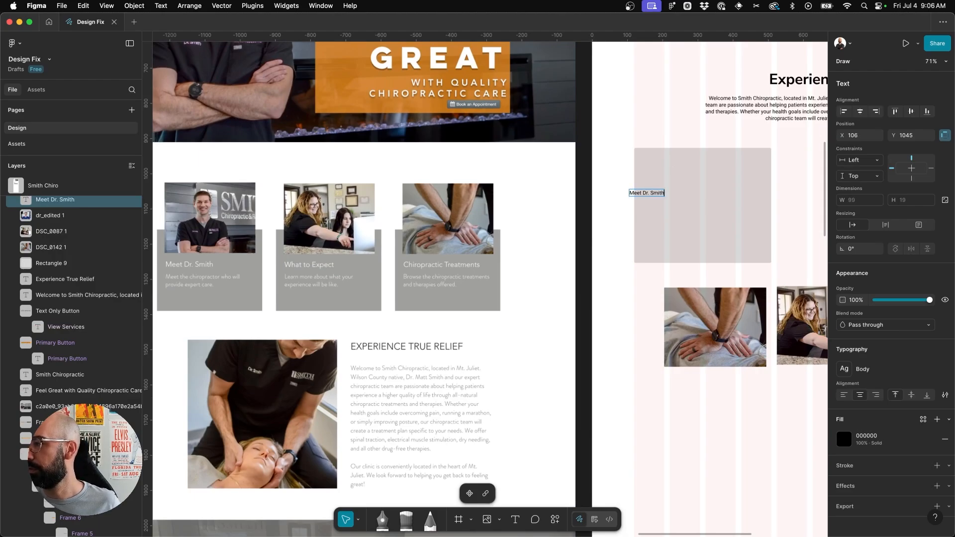
key(Escape)
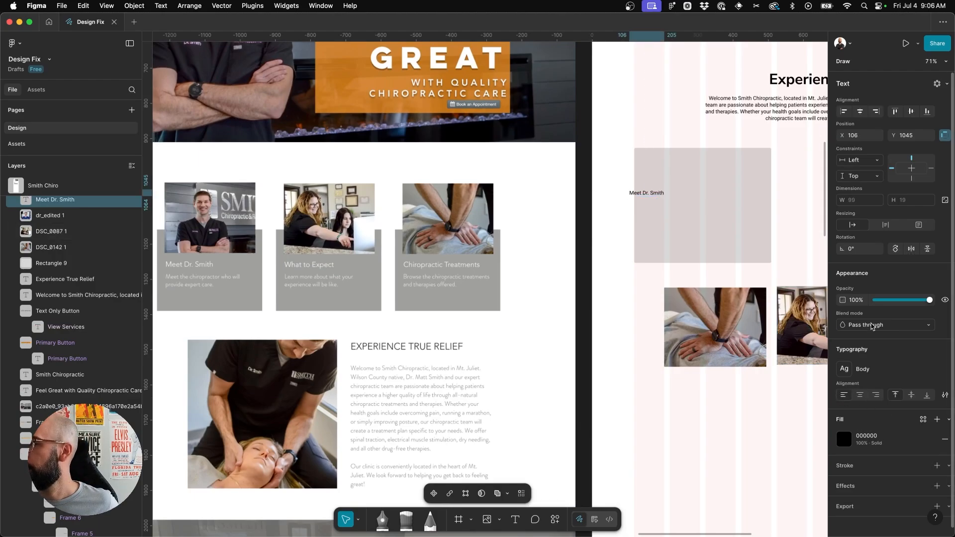
click(904, 370)
click(751, 443)
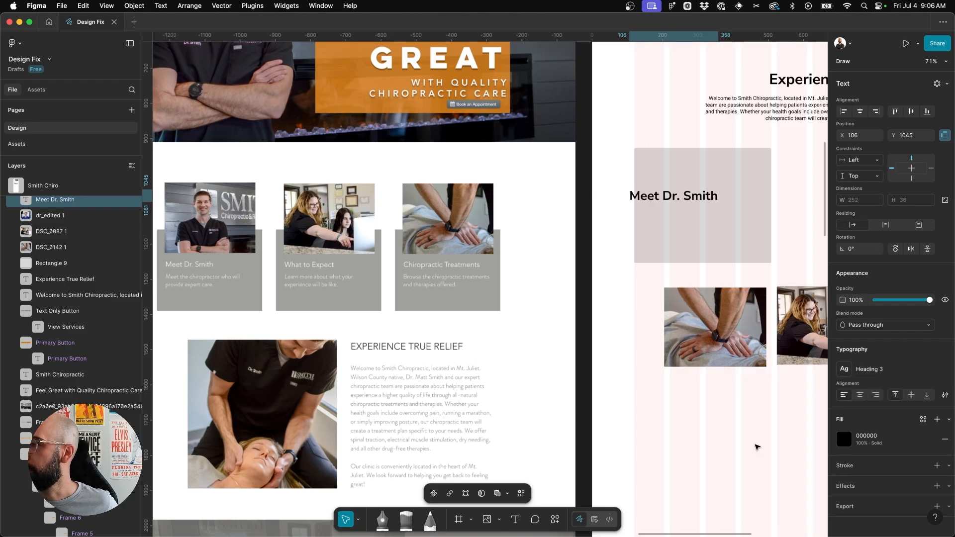
drag(679, 196, 701, 215)
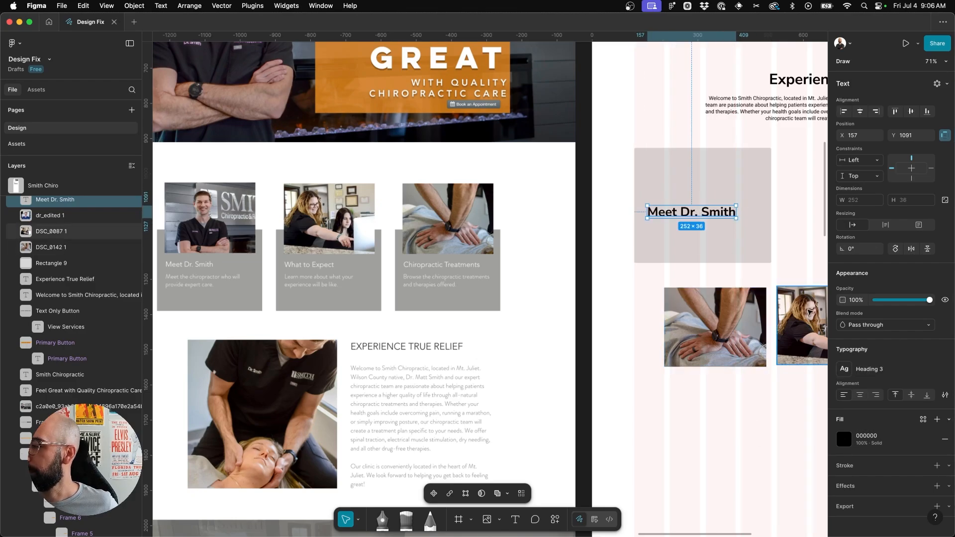
- Set the Heading 3 text style's font size to 32
click(910, 374)
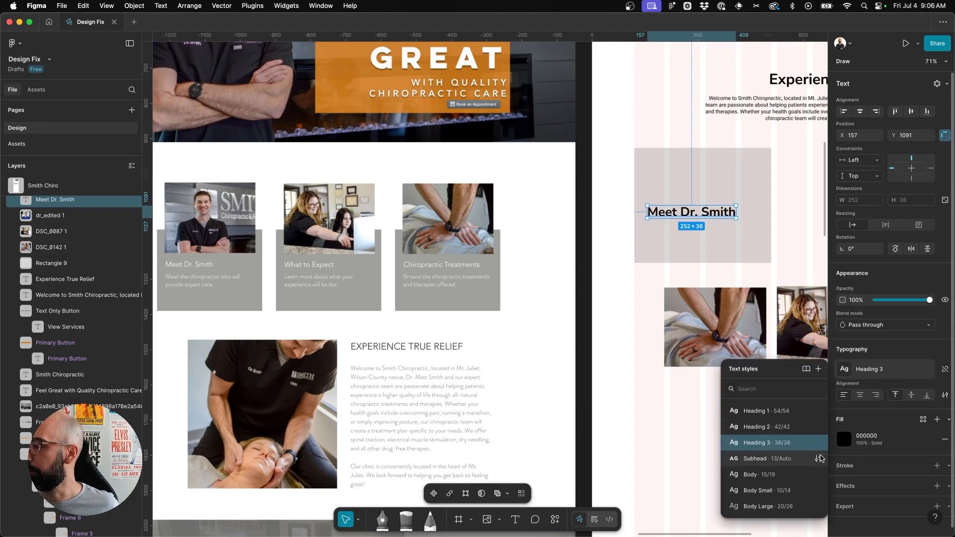
click(819, 443)
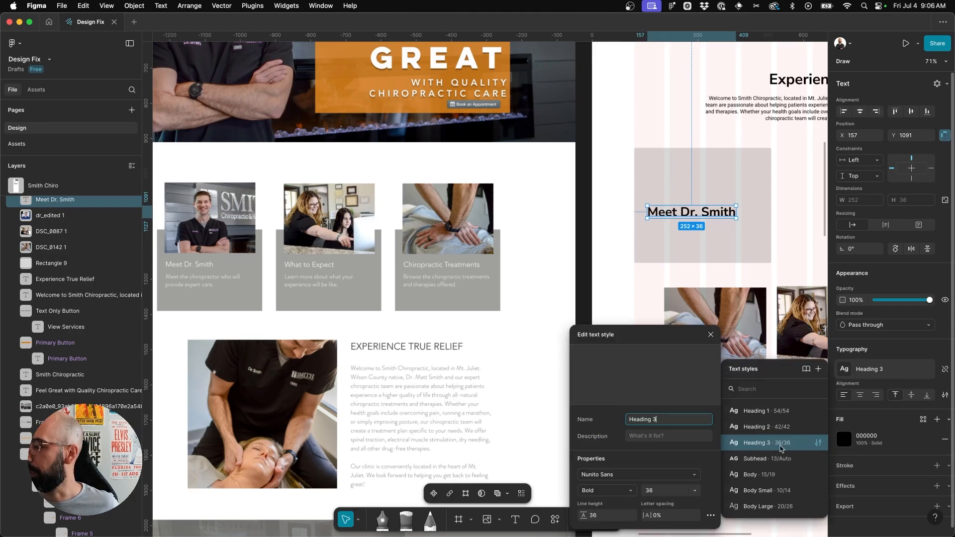
click(664, 491)
text(32)
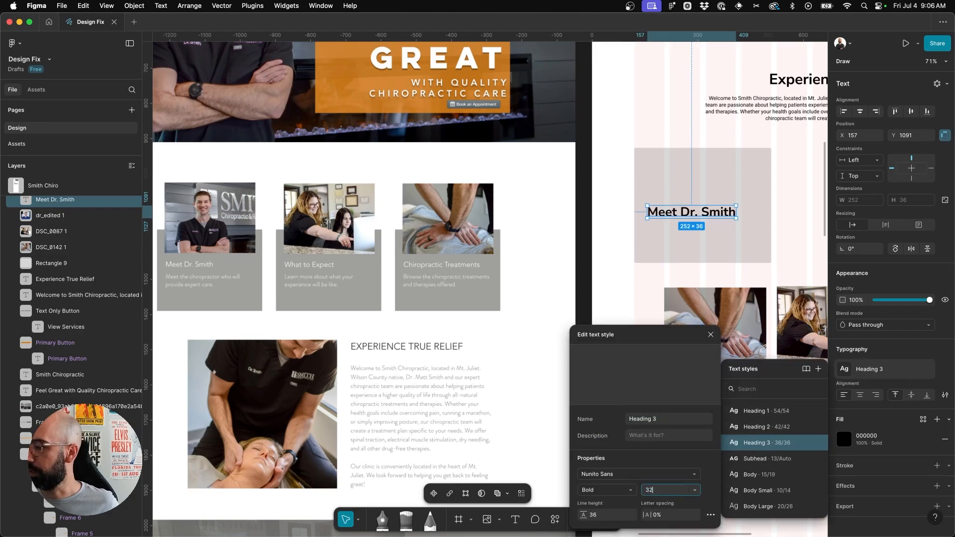
key(Return)
key(Tab)
key(Escape)
- Add the description "Meet the chiropractor who will provide expert care." beneath the card title in the Body style
scroll(628, 230, right, 2)
key(t)
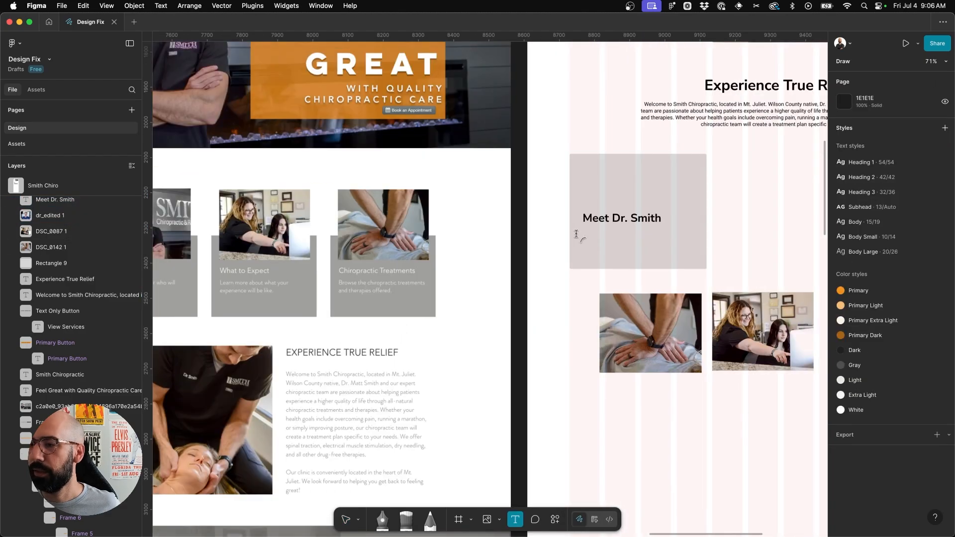
scroll(577, 234, left, 3)
click(714, 219)
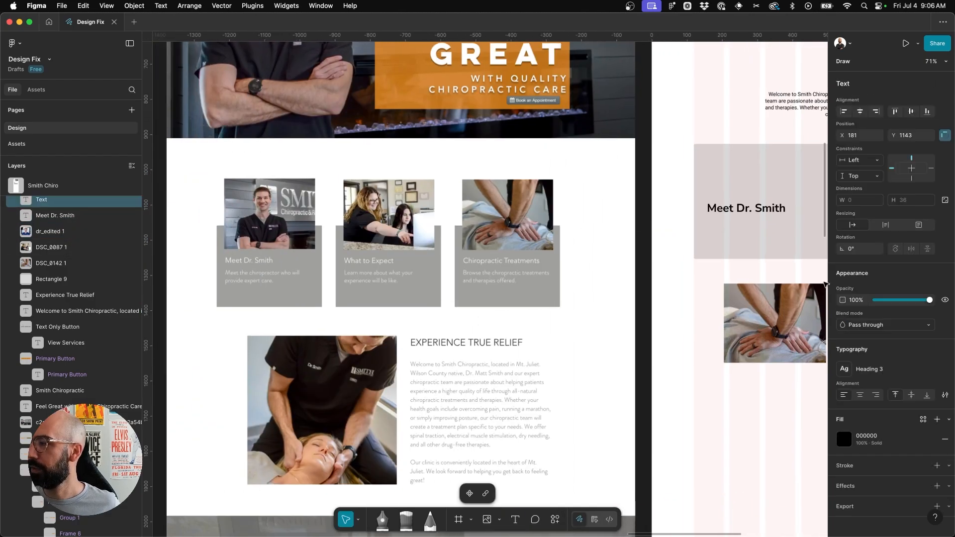
text(Meet the C)
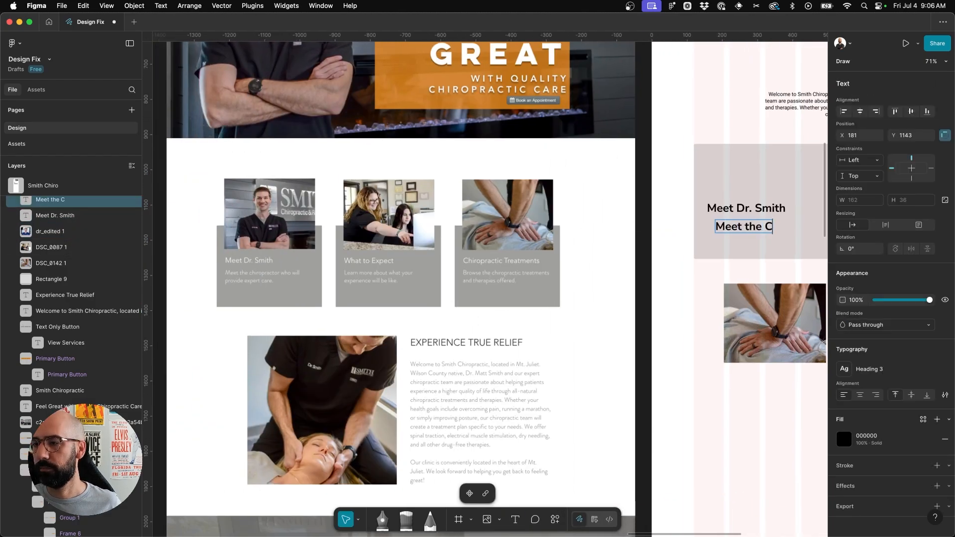
key(BackSpace)
text(chiropractor who will provid)
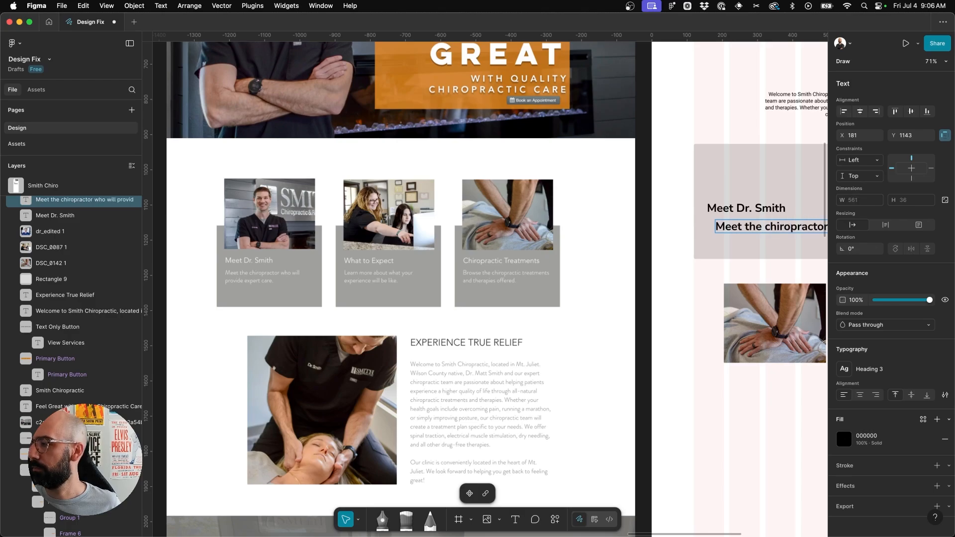
text(.)
key(Escape)
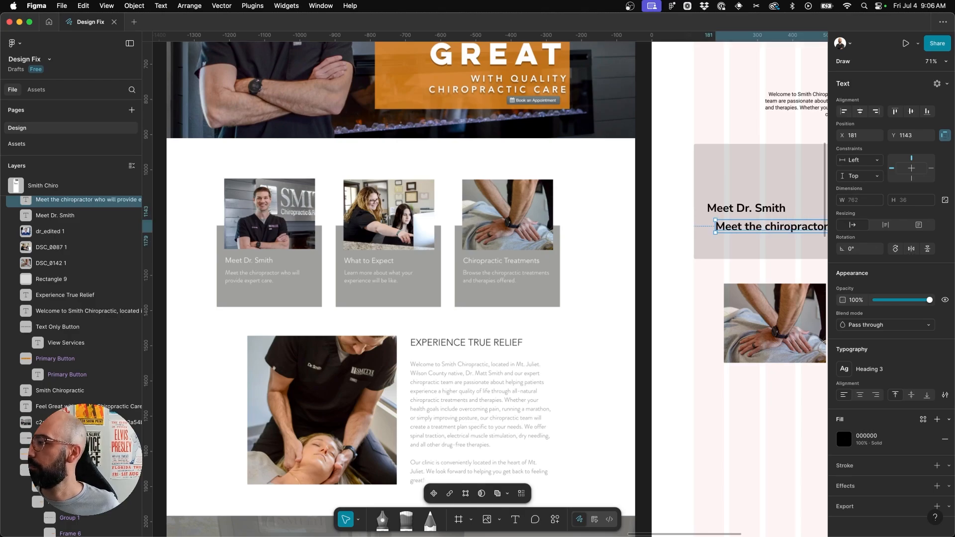
scroll(715, 226, right, 3)
click(878, 366)
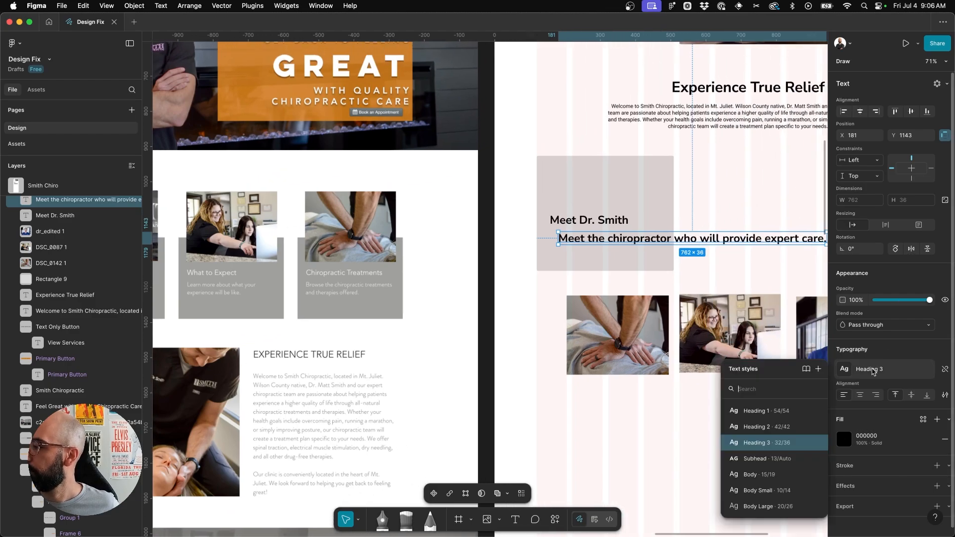
click(758, 479)
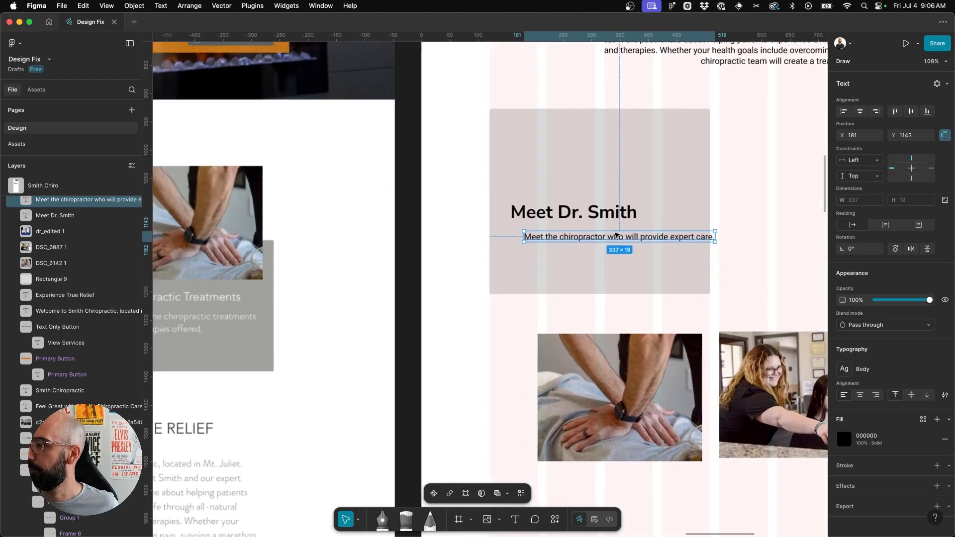
- Align the description with the title's left edge at X 157, Y 1147 and narrow its text box so it wraps onto two lines
scroll(636, 234, up, 5)
drag(643, 239, 642, 242)
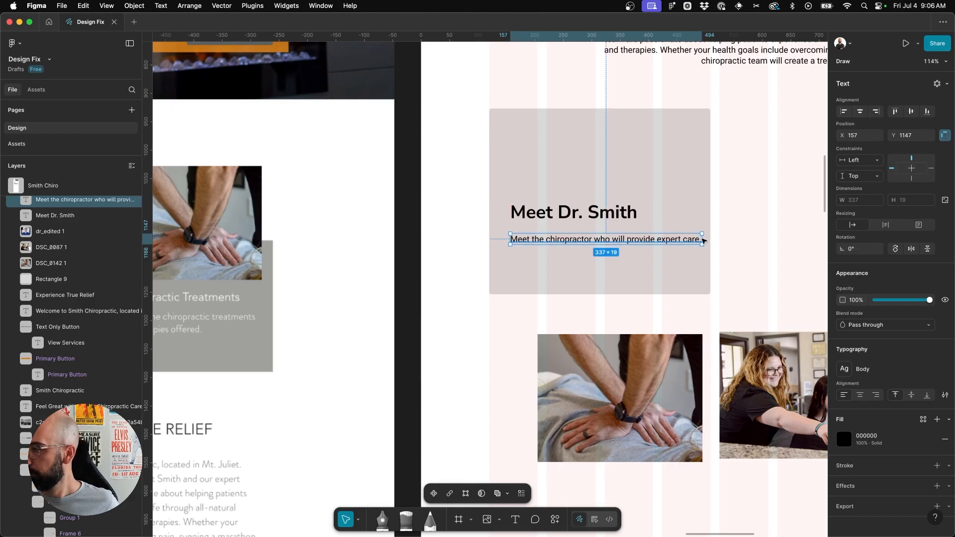
drag(702, 240, 683, 242)
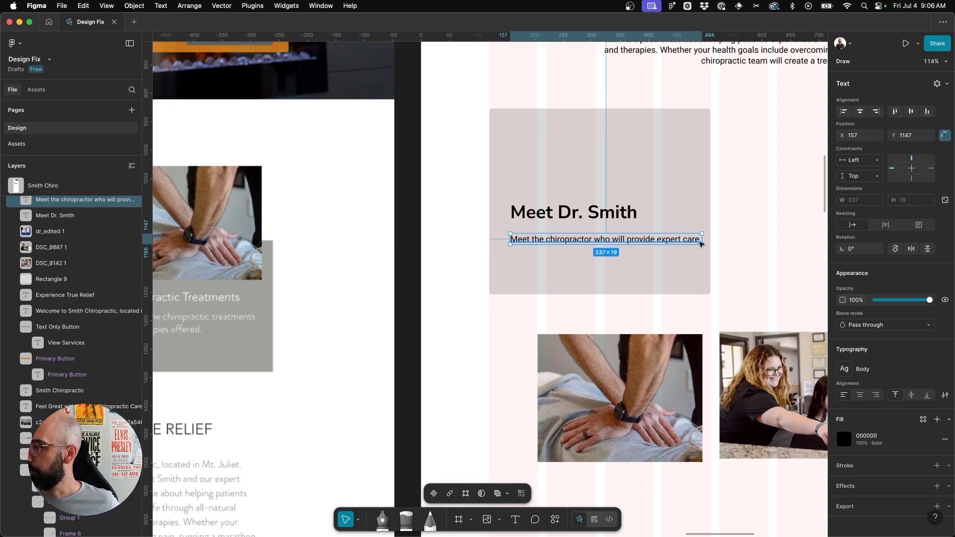
drag(702, 239, 685, 239)
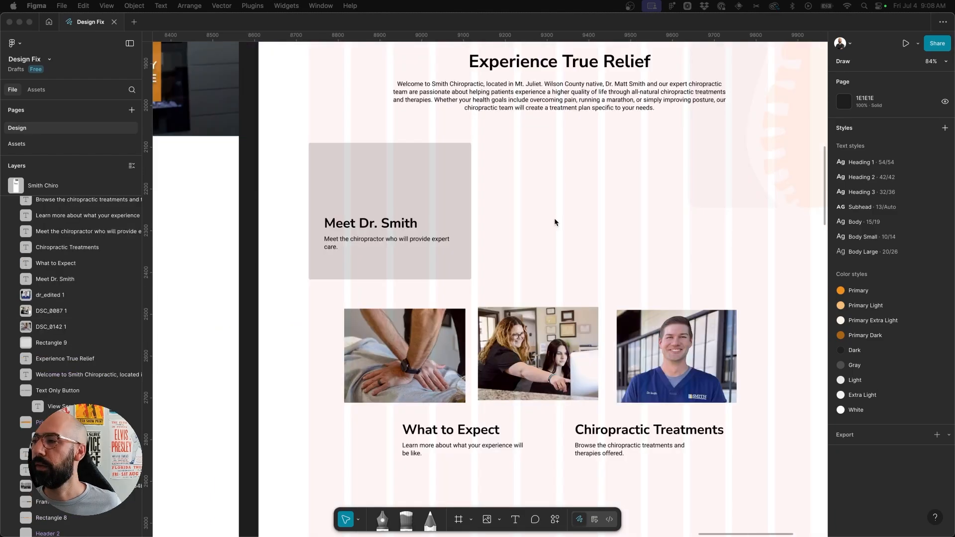
scroll(554, 221, up, 2)
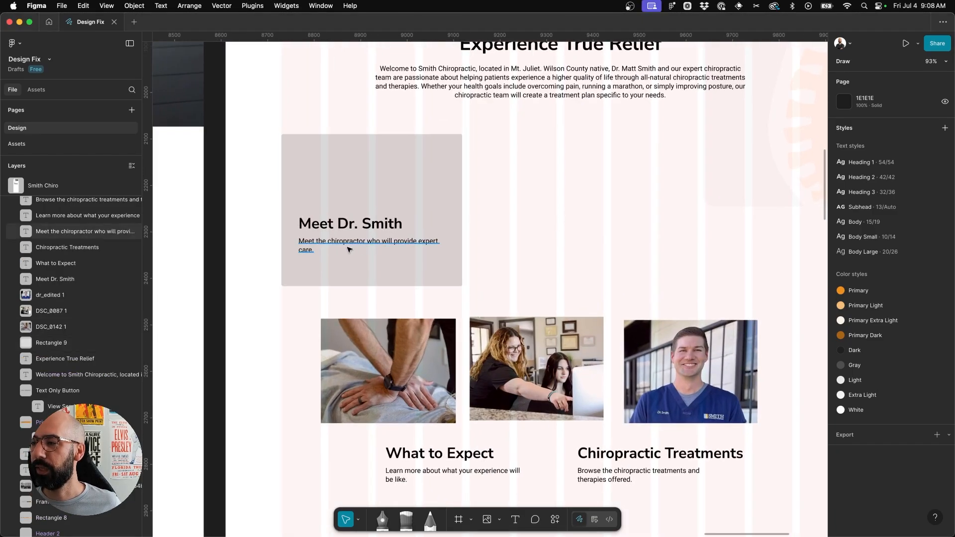
scroll(503, 190, up, 2)
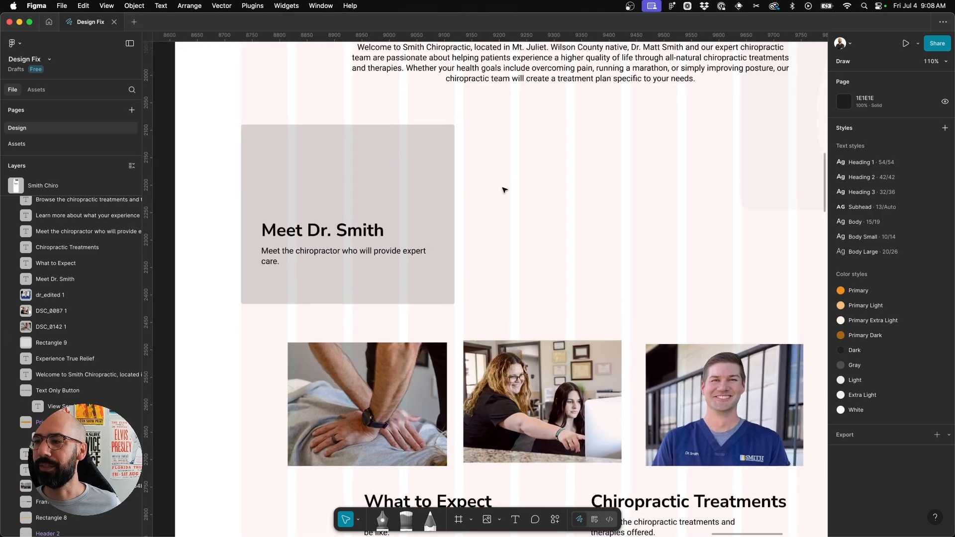
scroll(504, 190, down, 3)
scroll(428, 145, down, 2)
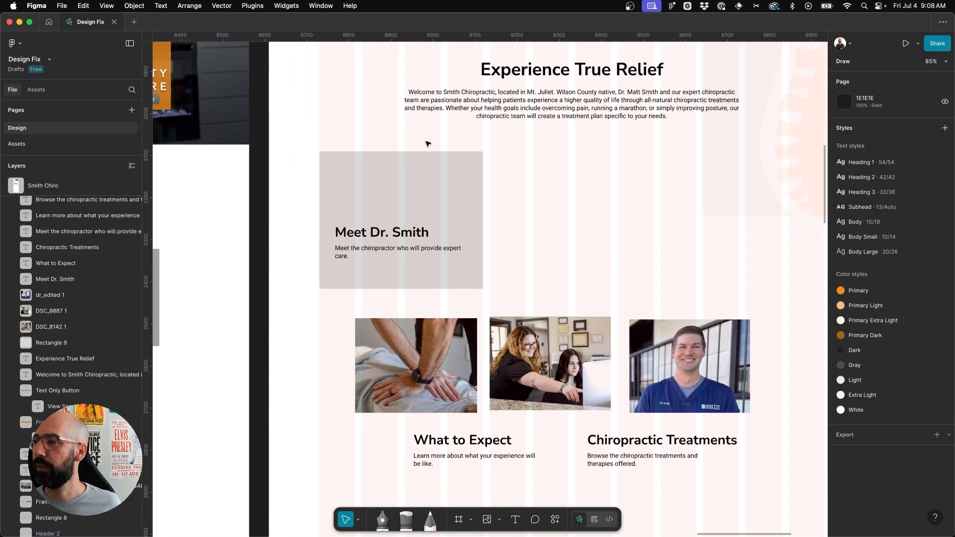
- Fill the grey card rectangle with the White colour style and outline it with a Light stroke
scroll(428, 145, right, 3)
scroll(428, 145, down, 1)
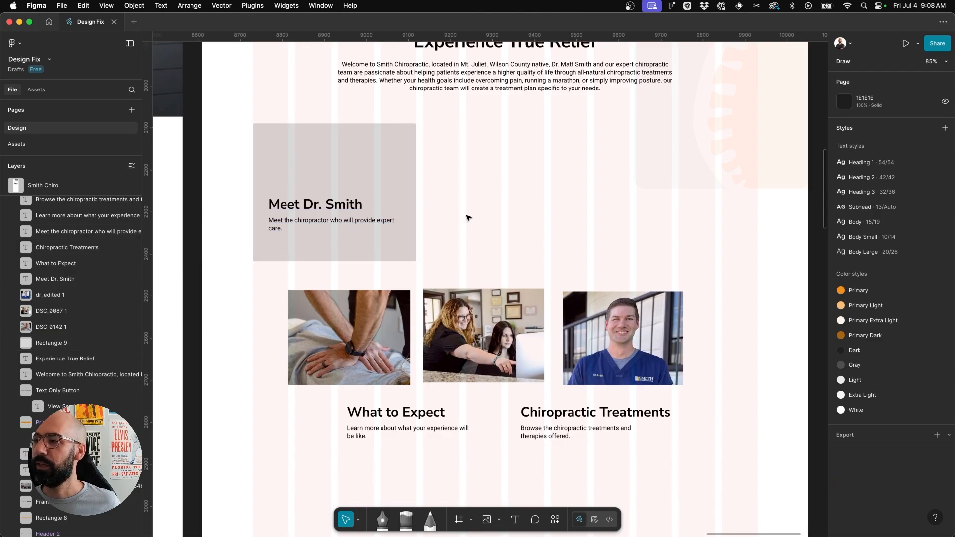
click(363, 148)
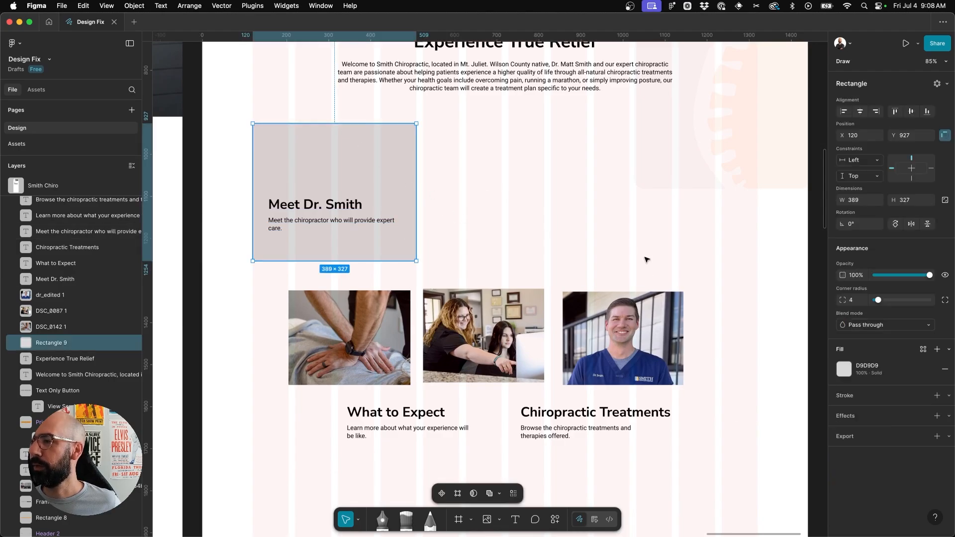
click(924, 349)
click(760, 434)
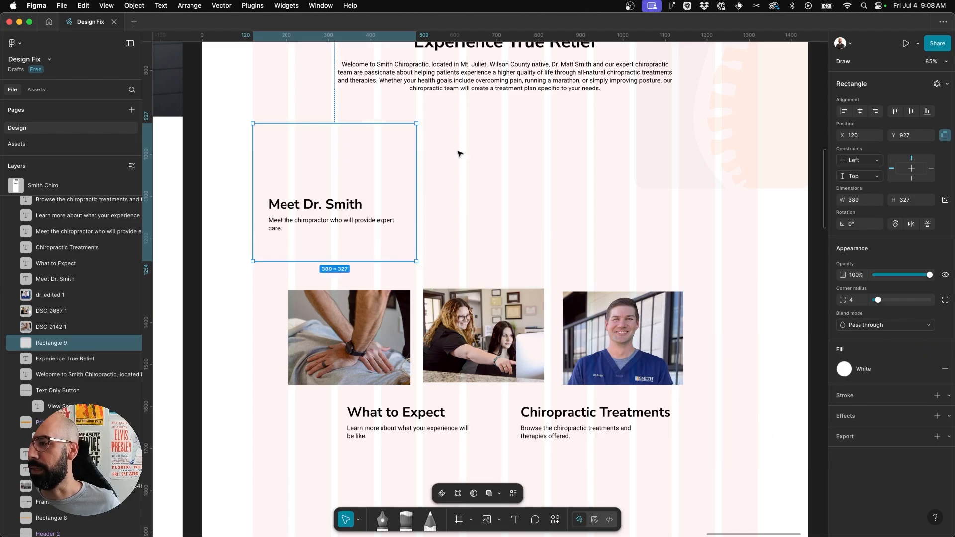
click(862, 396)
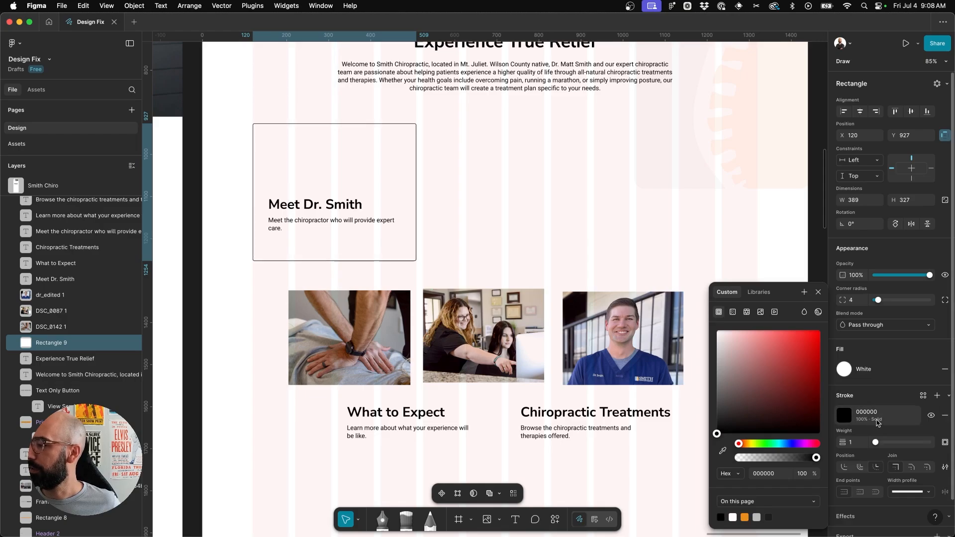
click(923, 396)
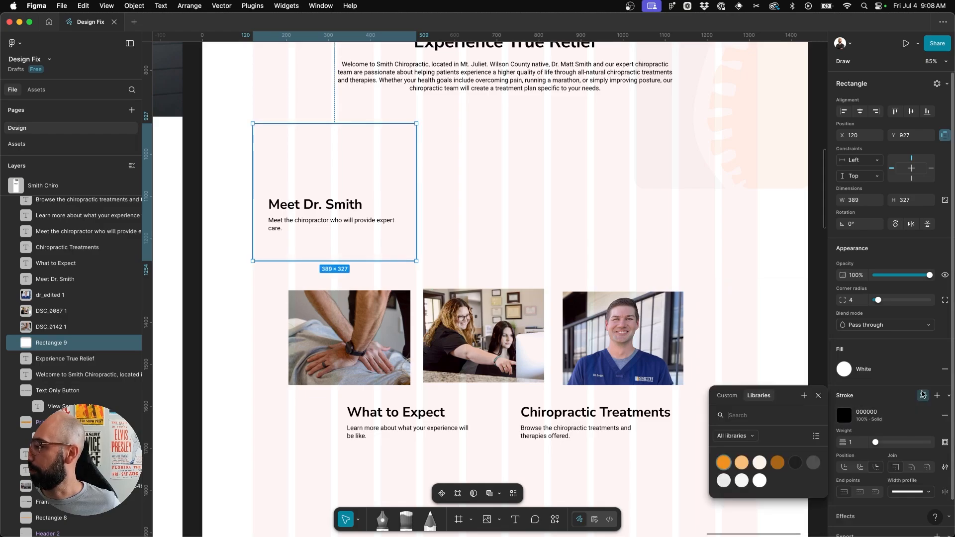
click(720, 480)
click(500, 130)
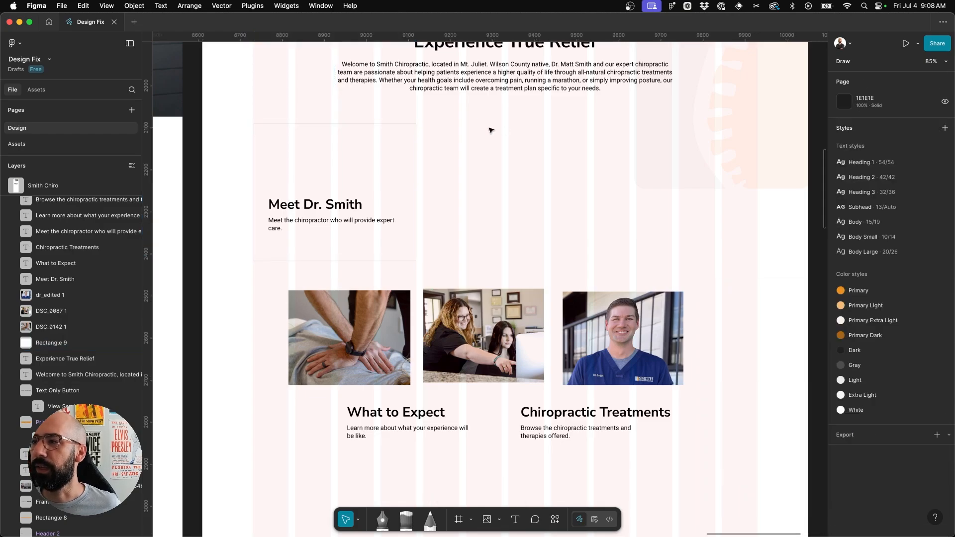
- Add a Secondary Button labelled "ABOUT US" beneath the card description, aligned with the text at X 157, Y 1203
scroll(319, 112, up, 1)
scroll(319, 112, up, 3)
scroll(319, 111, left, 1)
scroll(319, 111, down, 1)
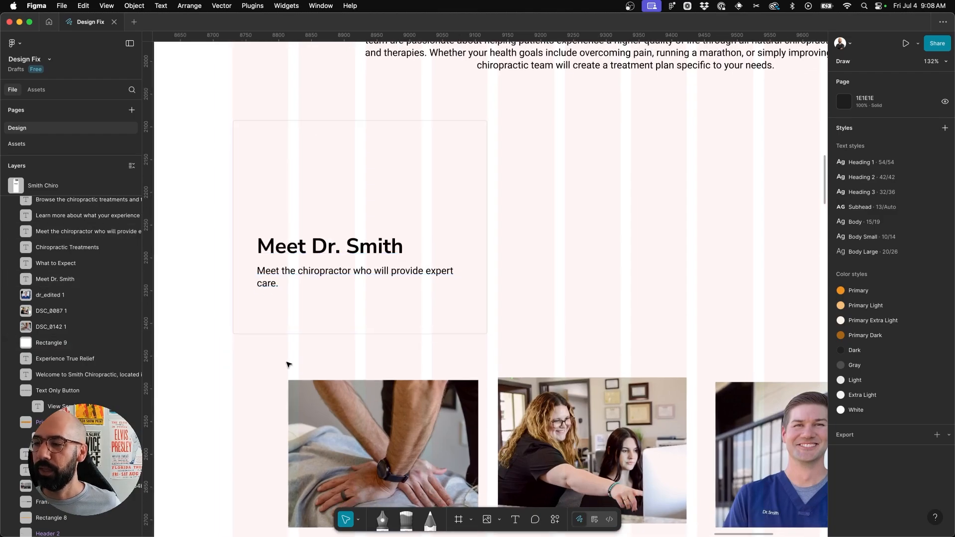
click(35, 90)
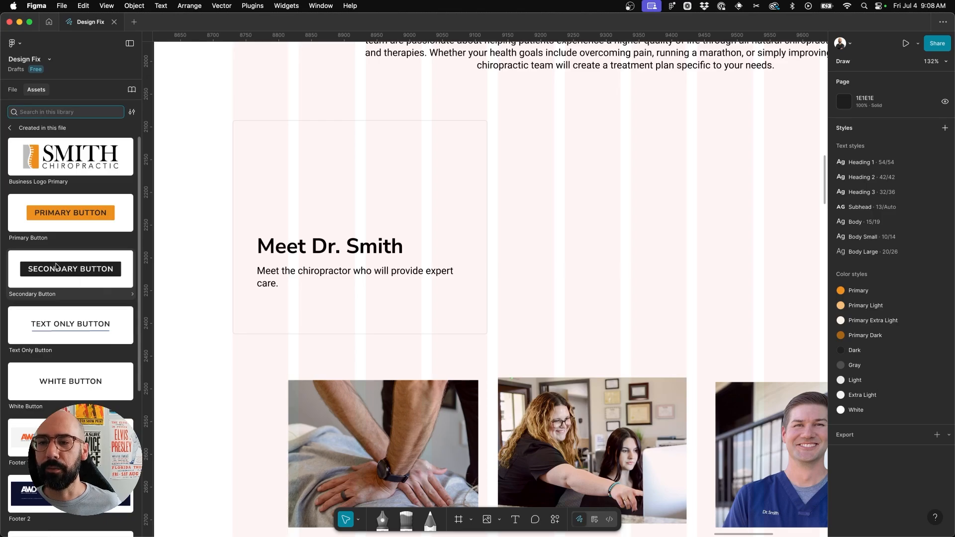
drag(42, 271, 303, 316)
double_click(303, 314)
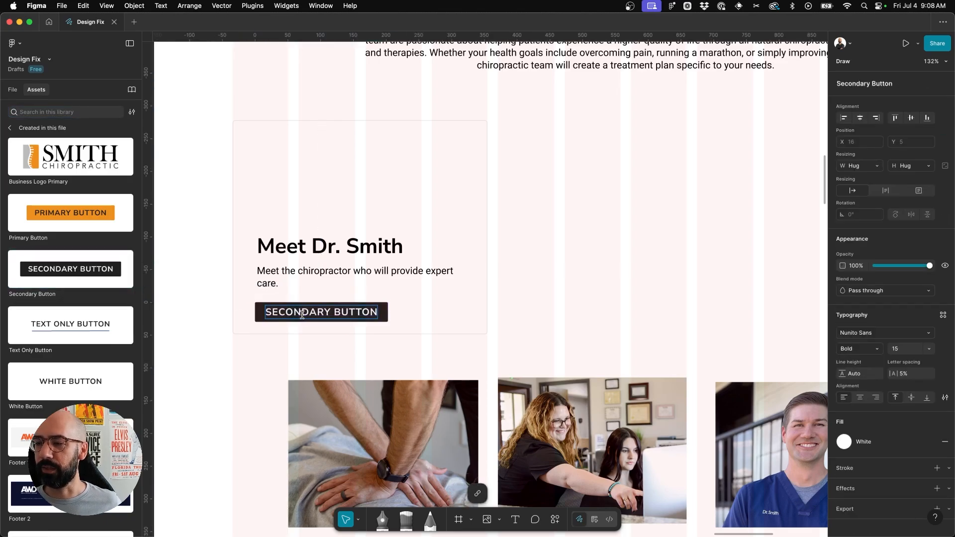
key(super+a)
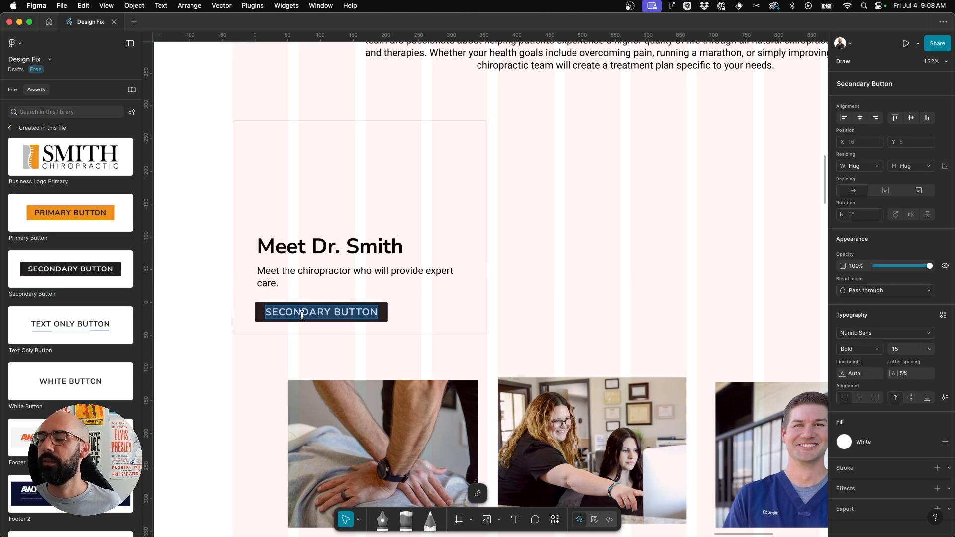
text(ABOUT US)
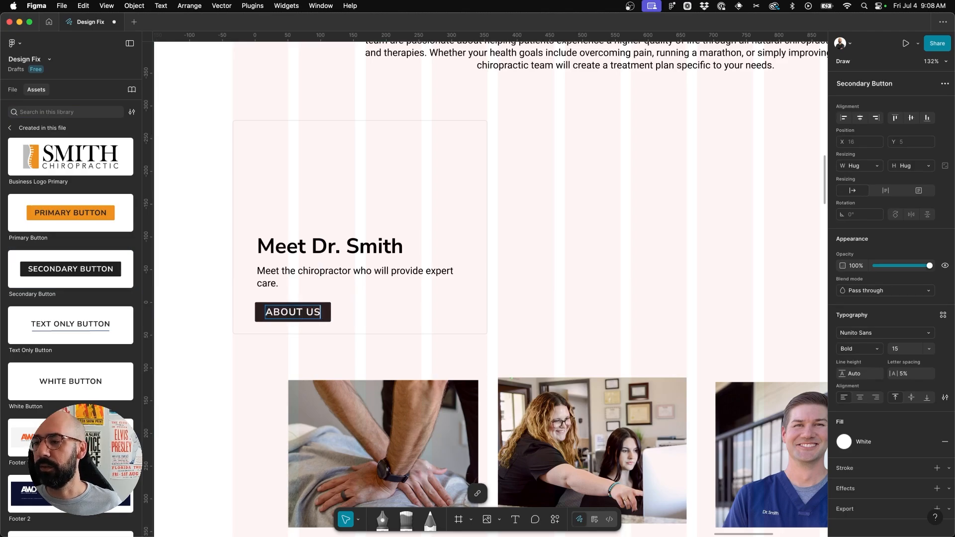
key(Escape)
drag(327, 317, 331, 313)
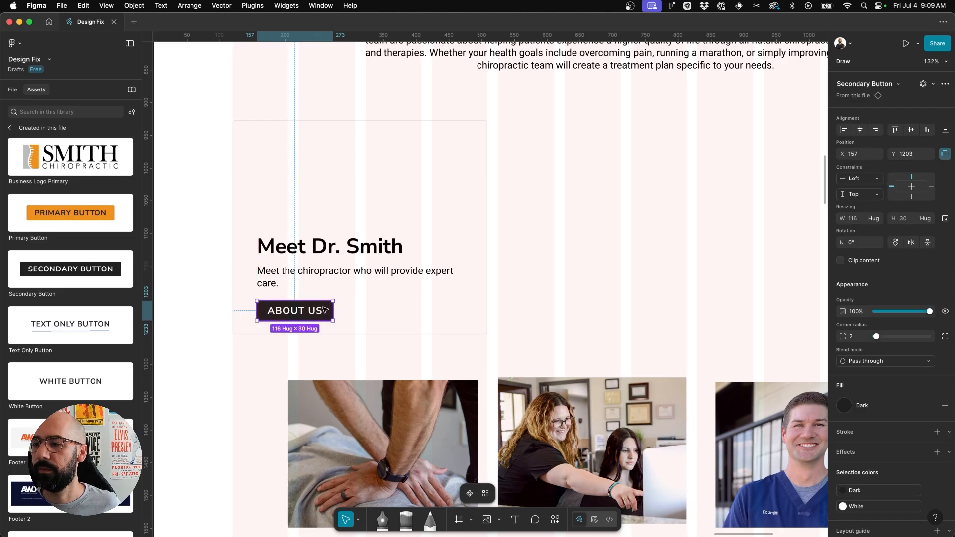
- Shift the card's title, description and button together so they align at X 159, with the title at Y 1093
shift+click(285, 269)
shift+click(289, 248)
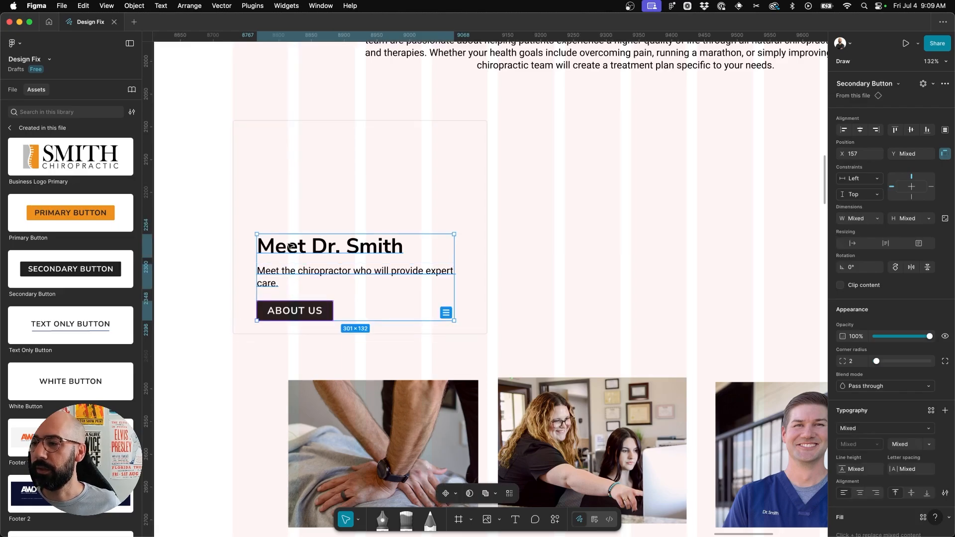
drag(288, 247, 290, 244)
click(539, 241)
- Place the doctor's photo above the first card's title at X 159, Y 893 and resize it to 320 × 200
scroll(539, 241, down, 3)
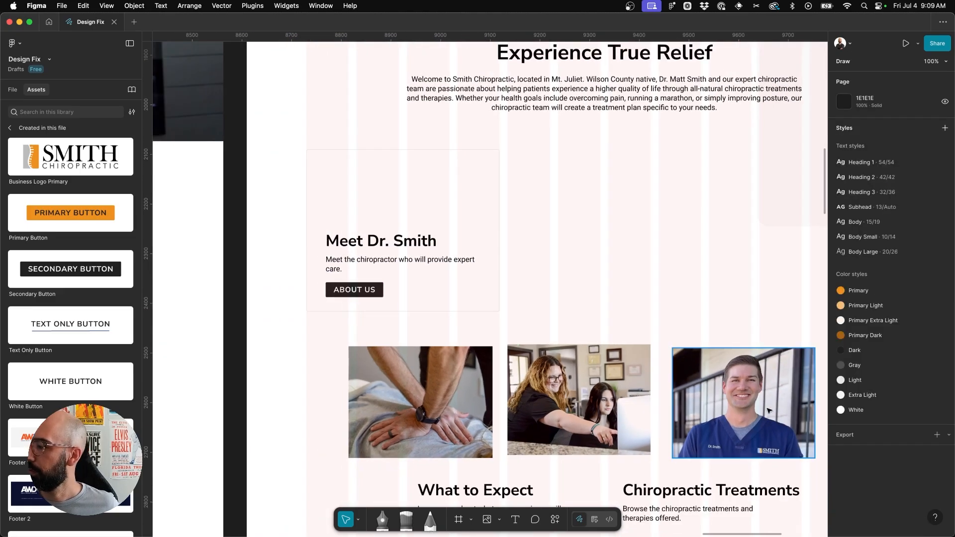
drag(780, 419, 434, 187)
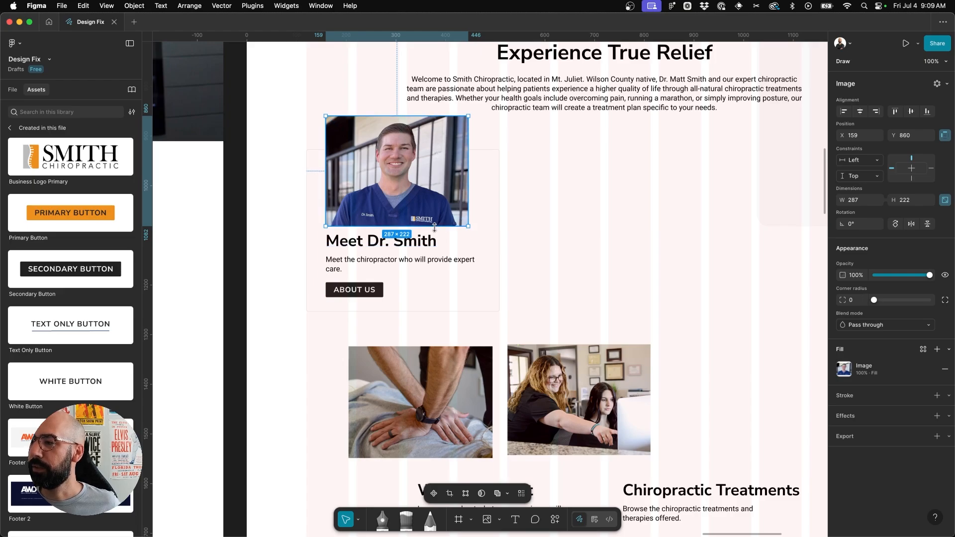
drag(436, 226, 436, 203)
drag(443, 151, 484, 171)
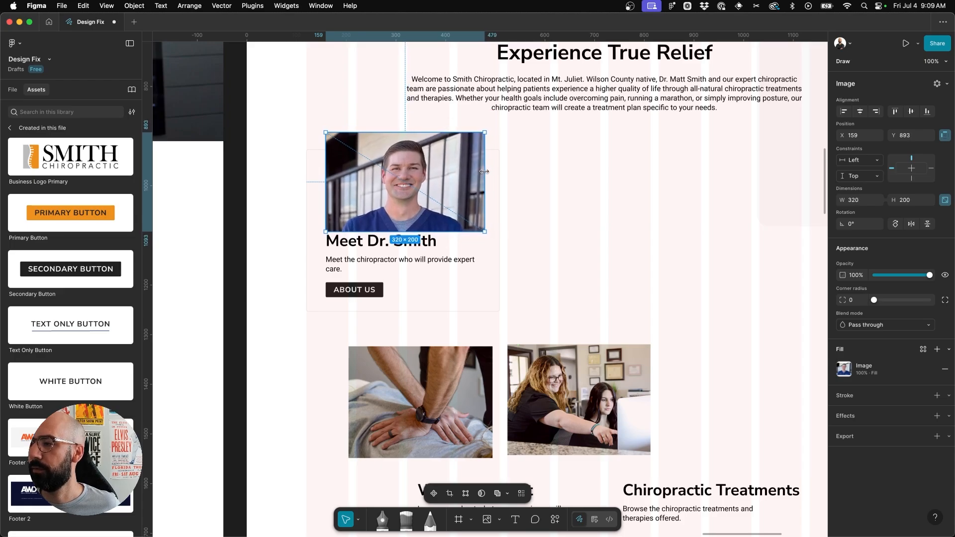
- Shorten the doctor's photo to a height of 189 and set its corner radius to 2
click(561, 204)
click(455, 174)
drag(442, 231, 443, 226)
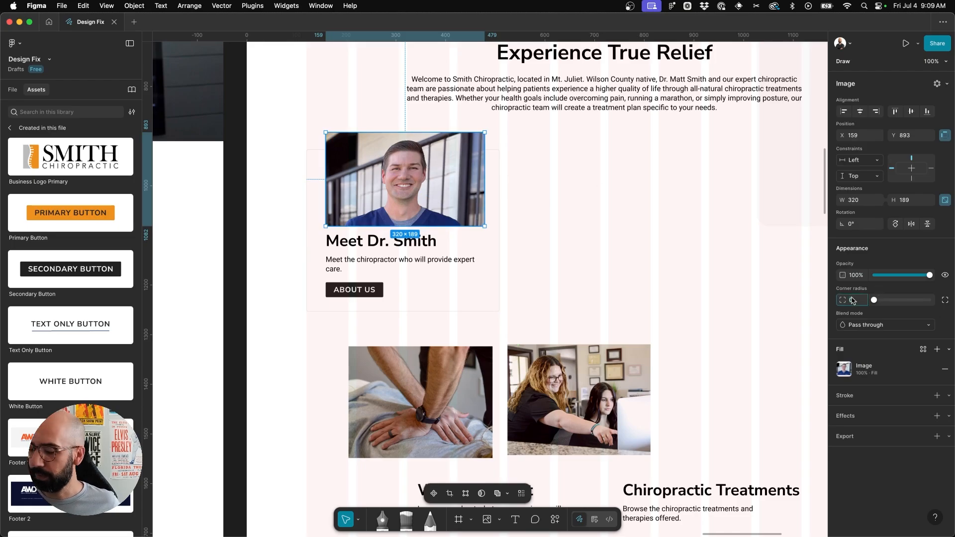
click(571, 219)
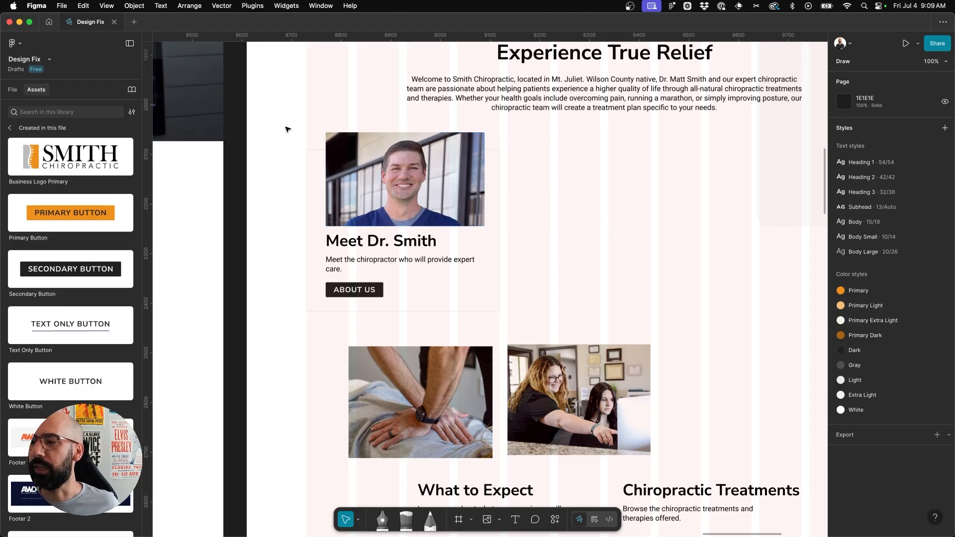
- Lower the first card's title to Y 1098 to leave more space beneath the photo
click(349, 244)
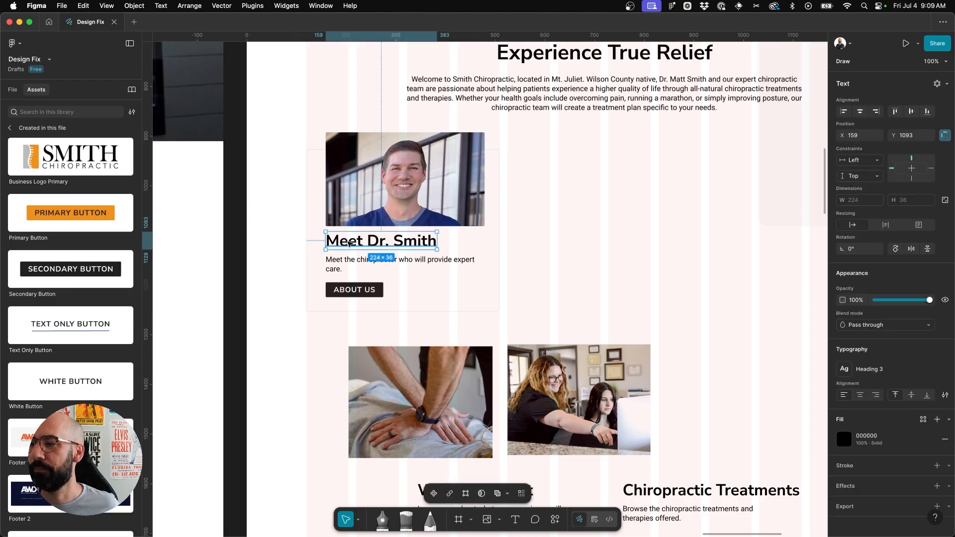
drag(349, 244, 349, 246)
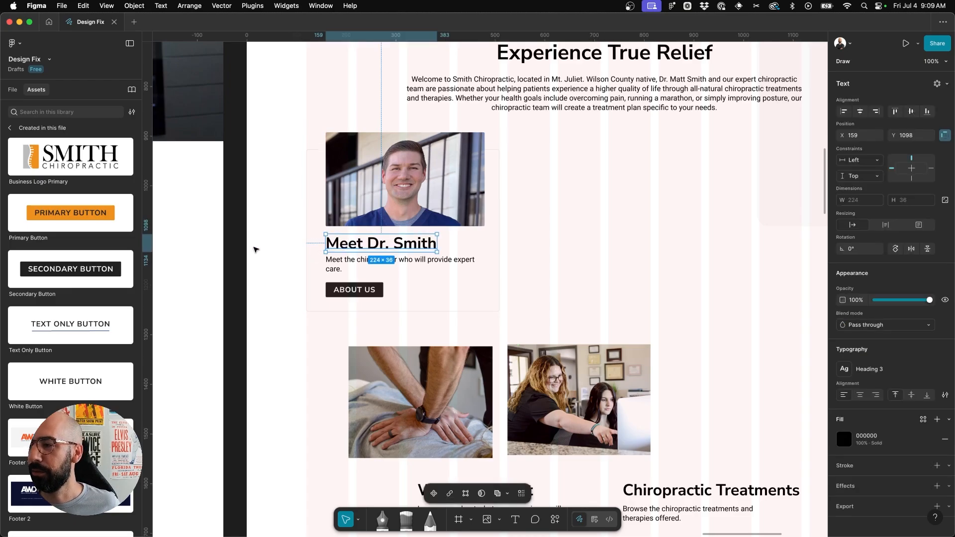
click(256, 248)
- Extend the first card's description to read "Meet the chiropractor who will provide expert care when you visit us."
scroll(256, 249, right, 2)
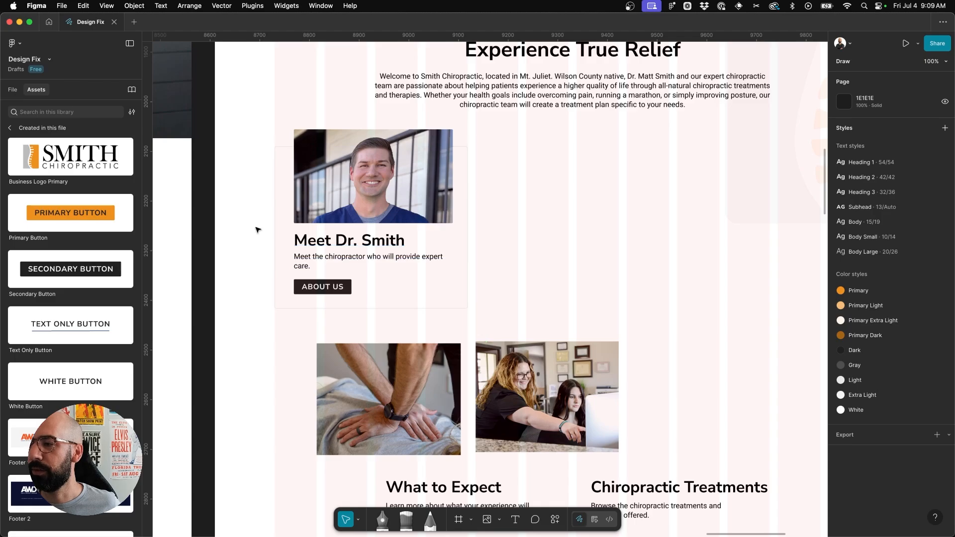
scroll(256, 228, right, 2)
scroll(398, 247, up, 5)
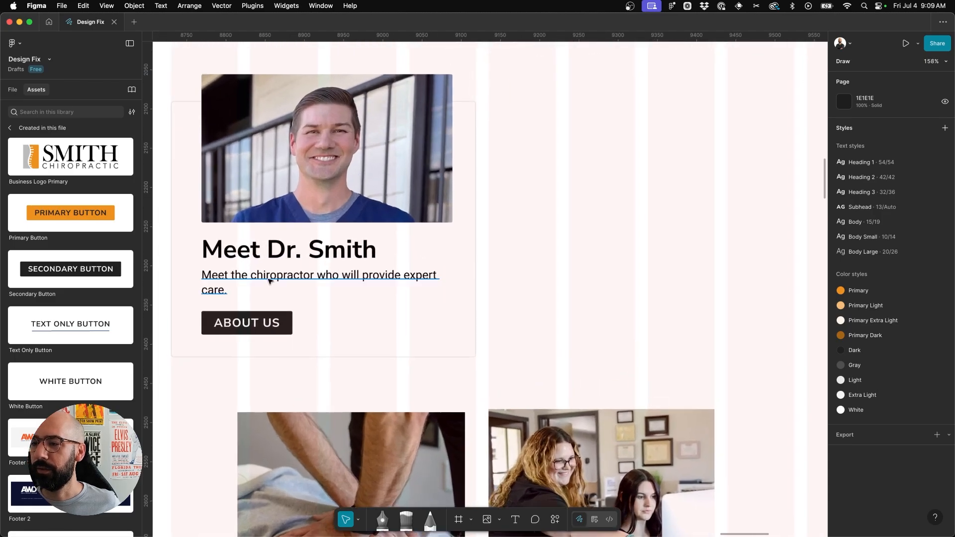
click(233, 292)
double_click(232, 293)
click(232, 293)
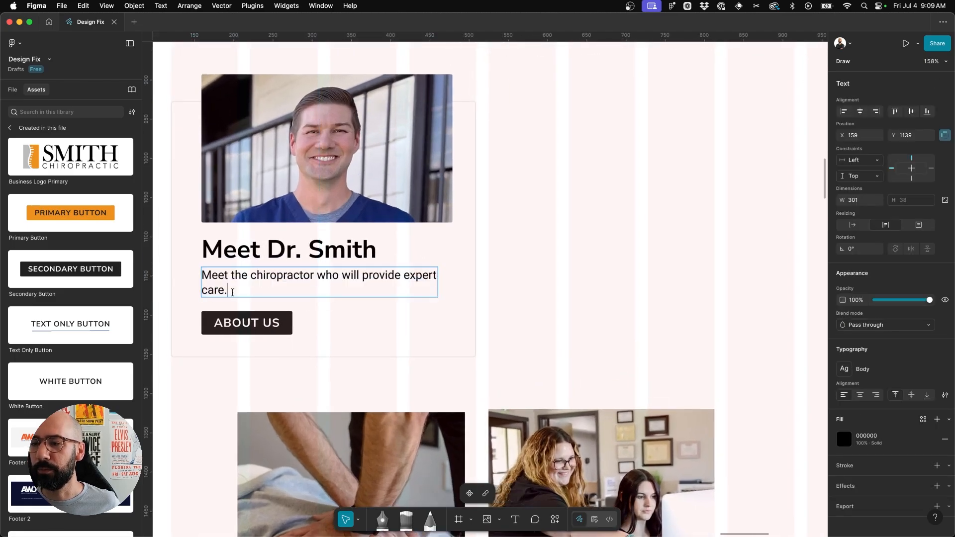
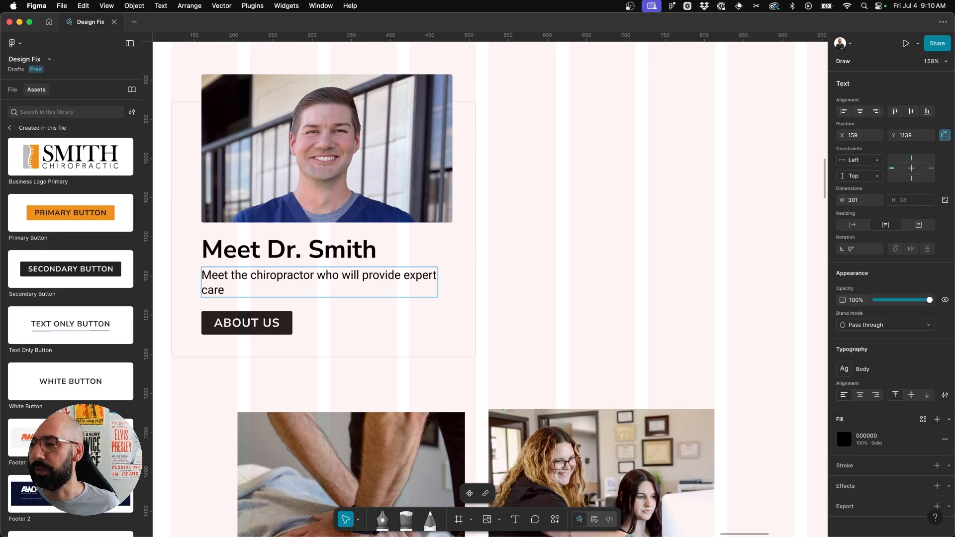
text(when you )
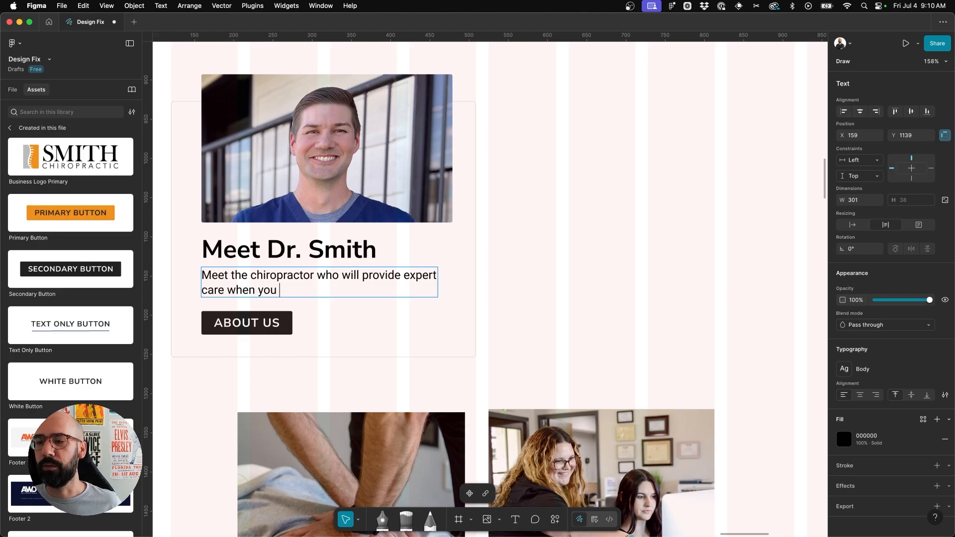
text(visit us.)
key(Escape)
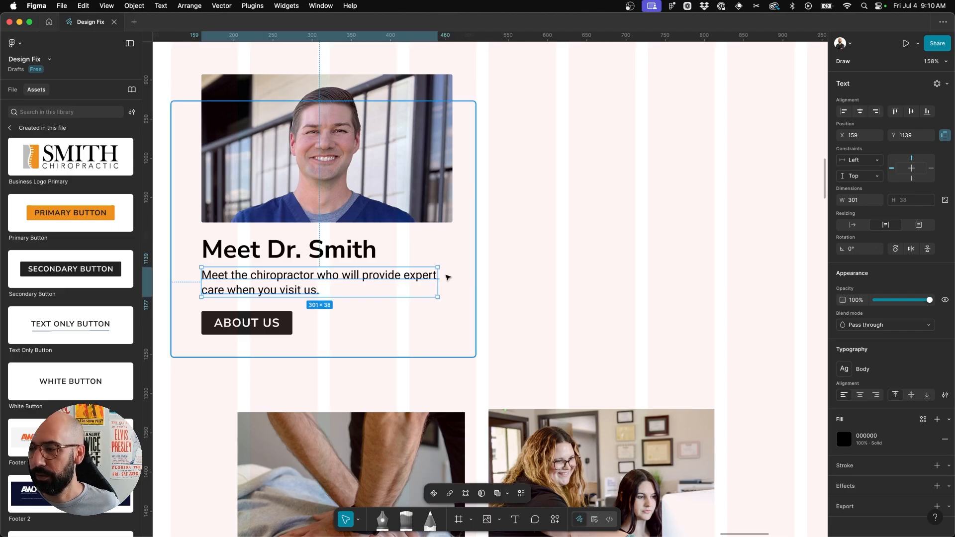
click(508, 269)
- Move the photo, title, description and button together to X 155, leaving the card rectangle in place
scroll(510, 270, down, 3)
scroll(510, 270, up, 2)
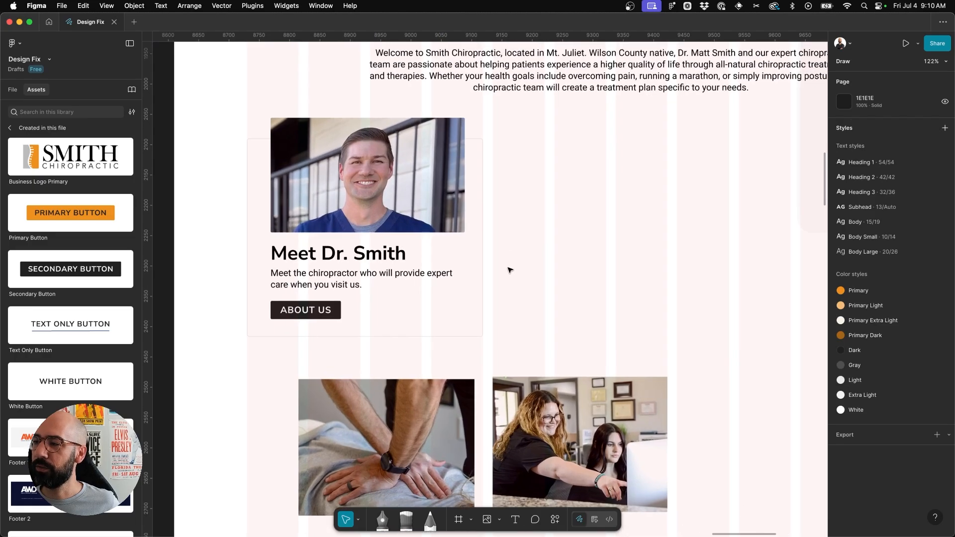
scroll(510, 270, down, 1)
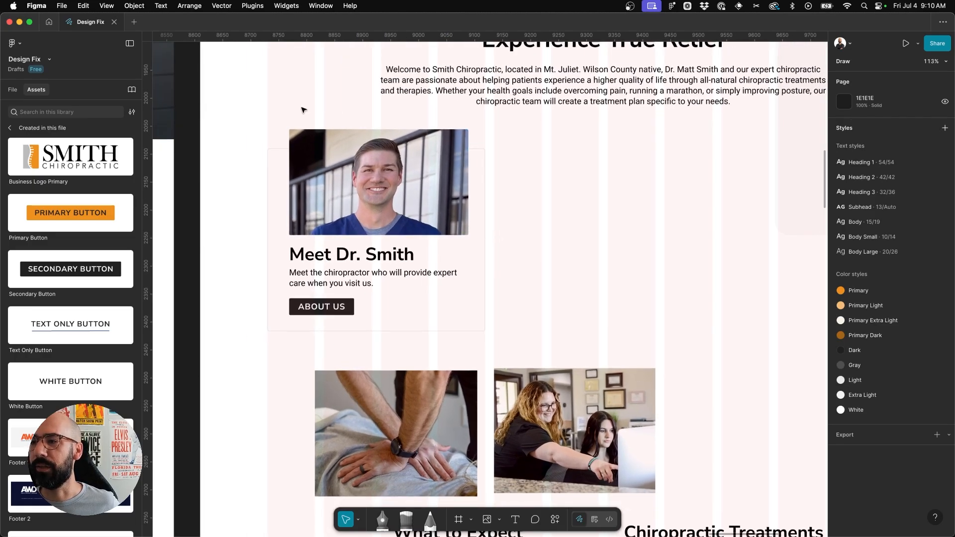
drag(322, 186, 447, 320)
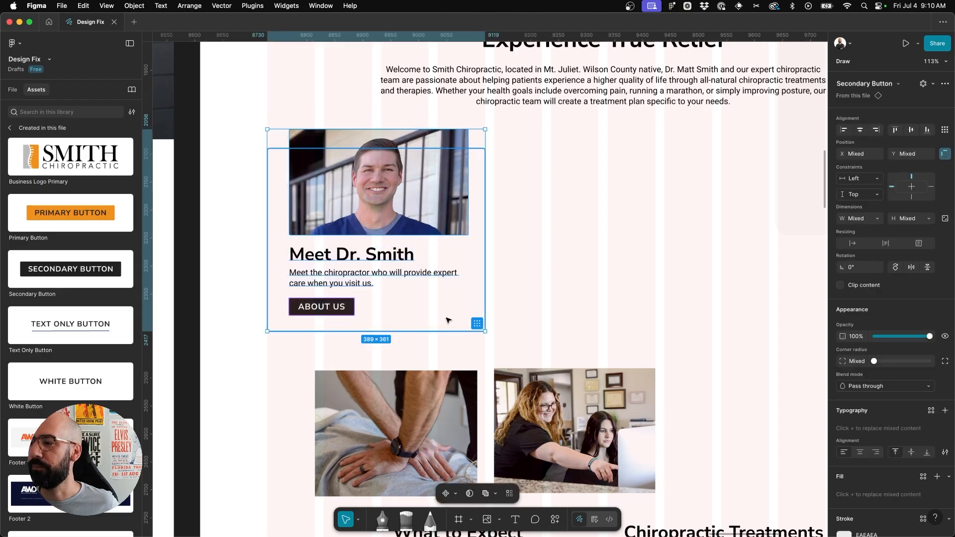
shift+click(476, 180)
drag(424, 147, 421, 147)
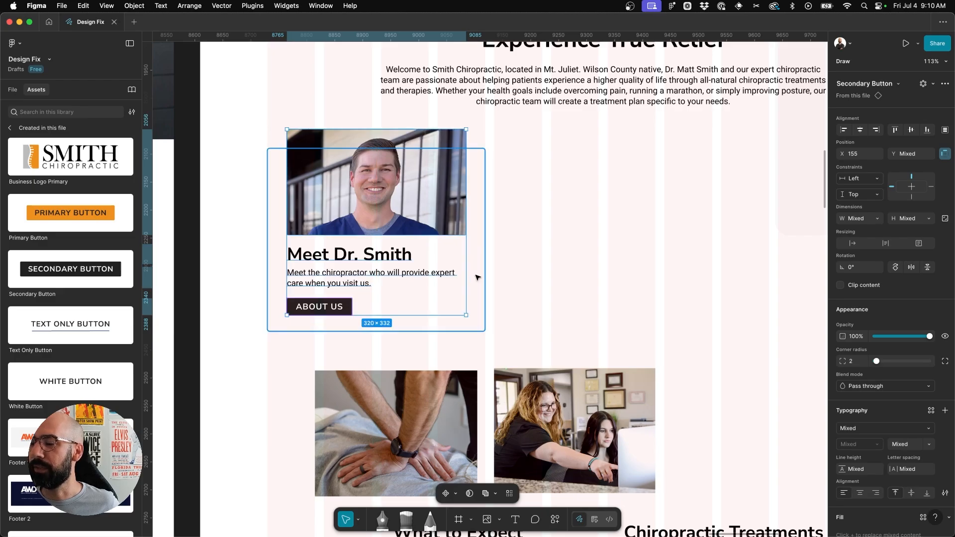
click(503, 275)
- Move the entire first card, including its background, down about 14 px below the introductory copy
scroll(505, 276, down, 5)
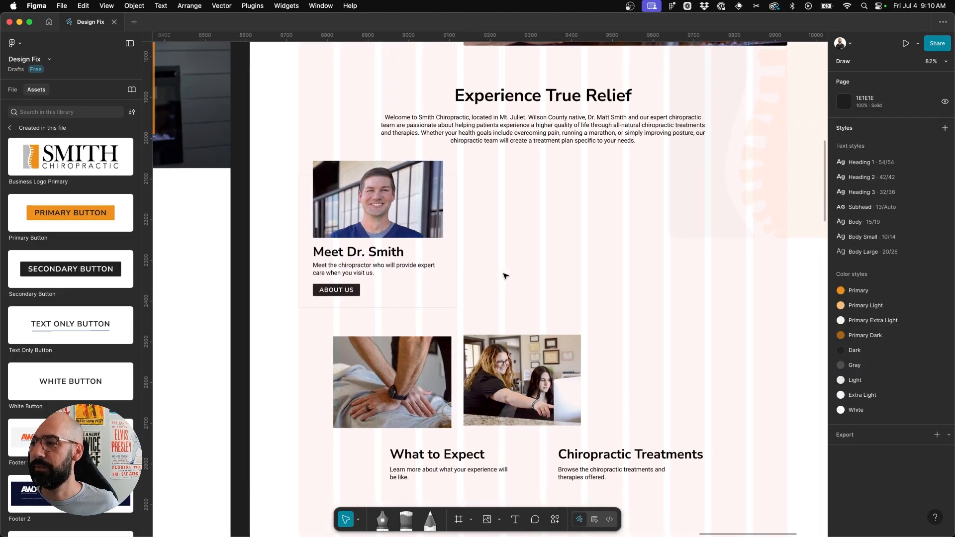
drag(502, 312, 274, 167)
drag(367, 170, 366, 175)
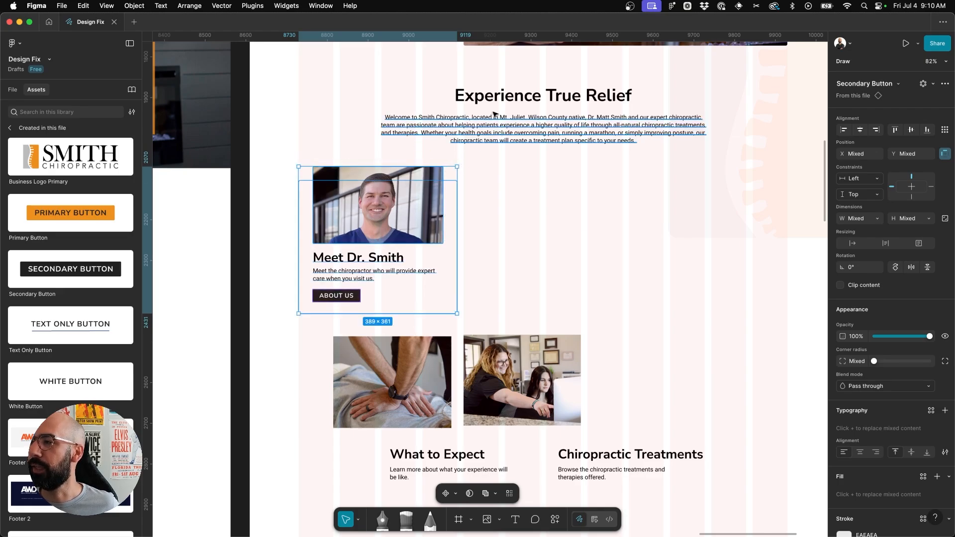
- Duplicate the finished card twice across the grid to form a row of three evenly spaced cards
drag(374, 219, 511, 214)
key(super+d)
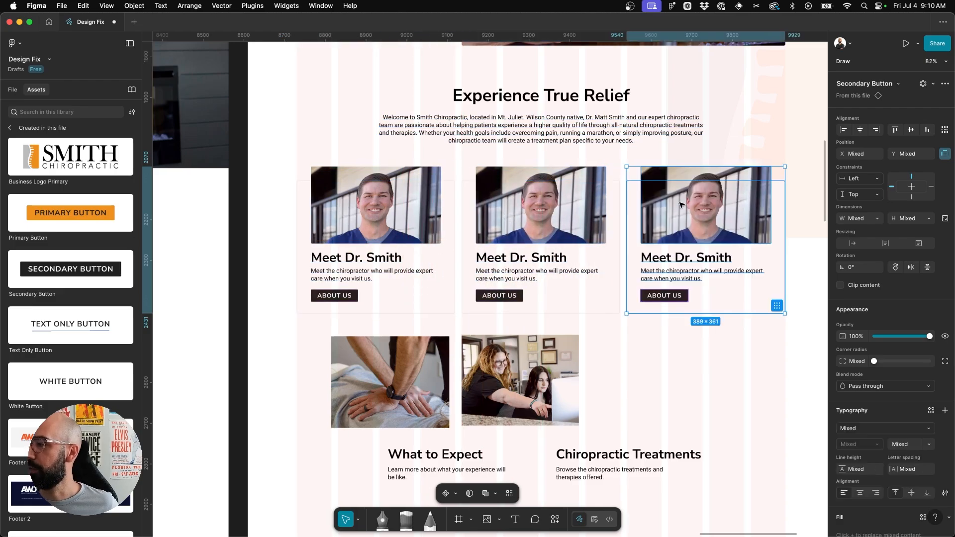
scroll(682, 204, right, 3)
click(640, 348)
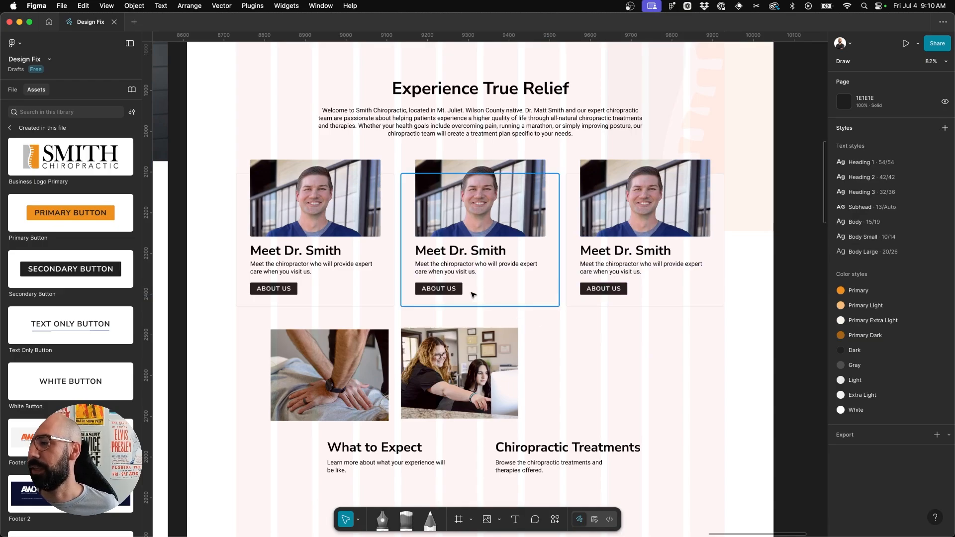
- Delete the duplicated doctor's photo from the middle card
scroll(453, 195, up, 1)
drag(477, 214, 646, 405)
key(Delete)
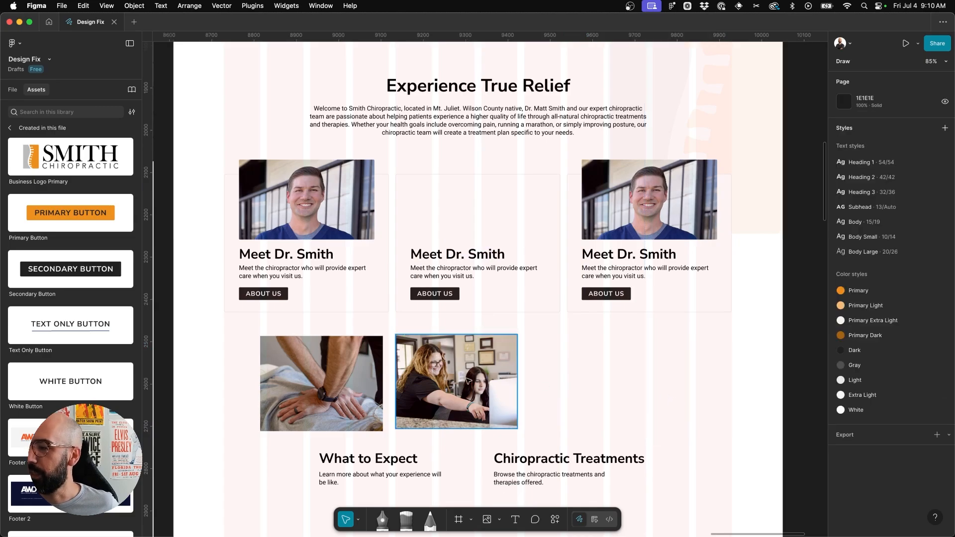
- Replace the middle card's duplicated title and description with the "What to Expect" heading and its description
drag(273, 441, 450, 501)
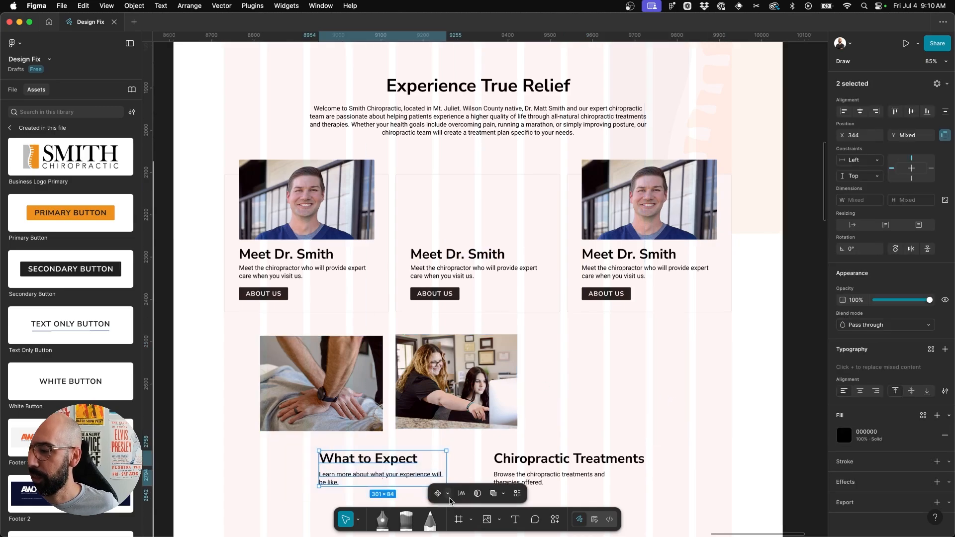
click(440, 252)
shift+click(442, 270)
key(Delete)
drag(285, 453, 483, 255)
click(465, 461)
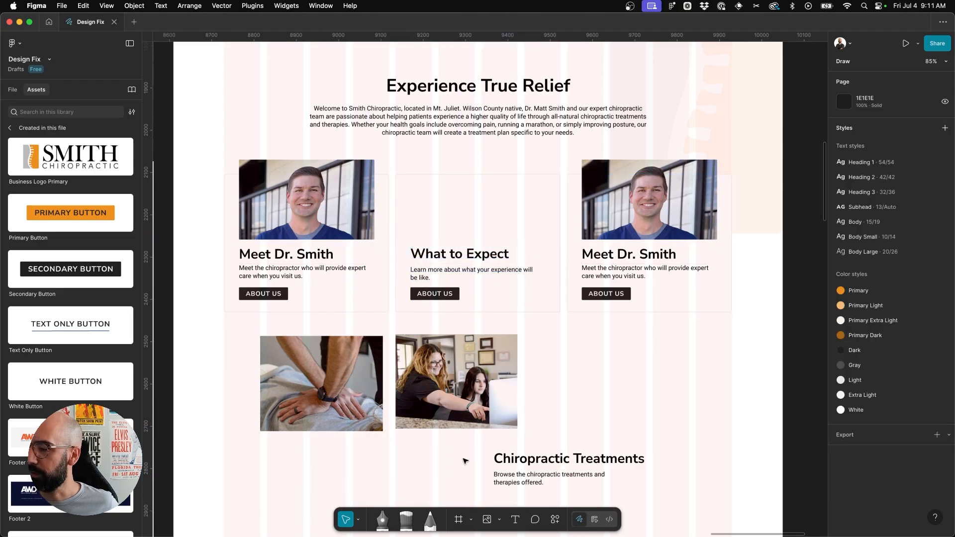
- Replace the third card's duplicated title and description with the "Chiropractic Treatments" heading and its description
drag(465, 462, 681, 256)
click(656, 256)
key(Delete)
click(651, 271)
key(Delete)
- Delete the duplicated doctor's photo from the third card
scroll(681, 256, up, 5)
scroll(677, 254, down, 3)
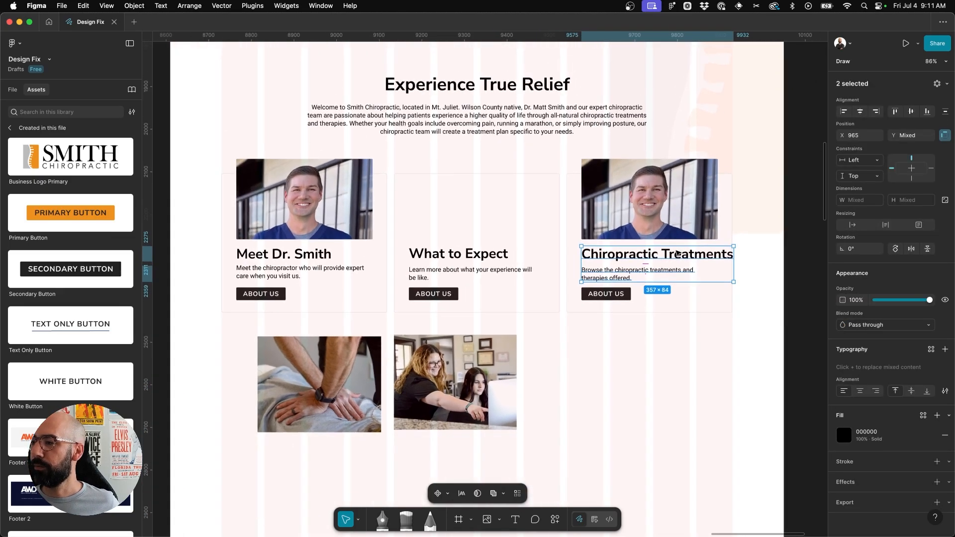
click(678, 254)
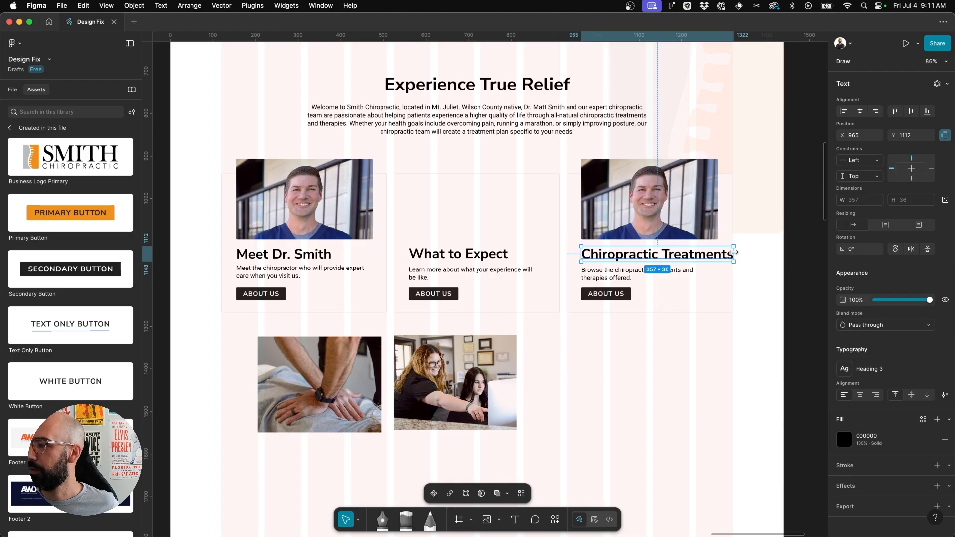
click(703, 233)
key(Delete)
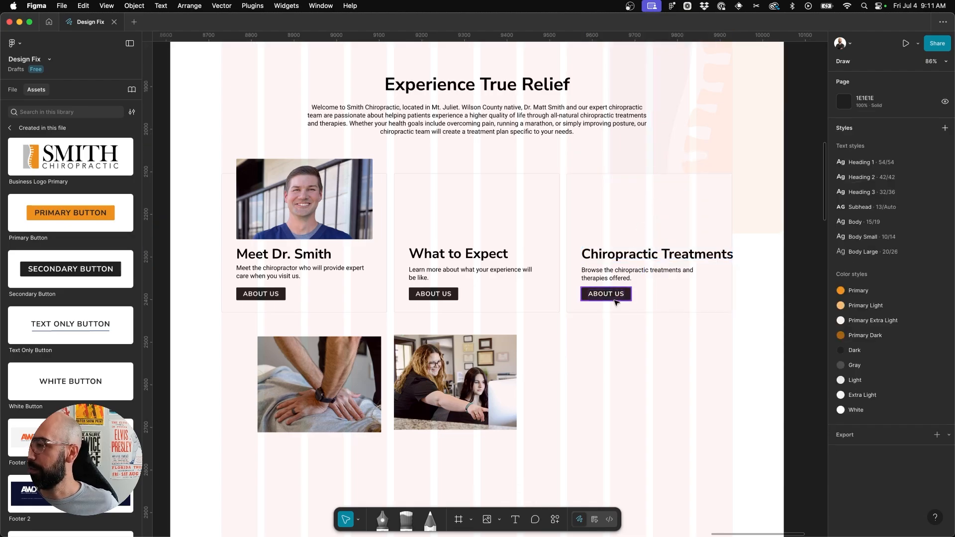
- Narrow the third card's title box to a width of 326 and shorten the title to "Our Treatments"
click(702, 258)
drag(735, 254, 720, 254)
double_click(636, 255)
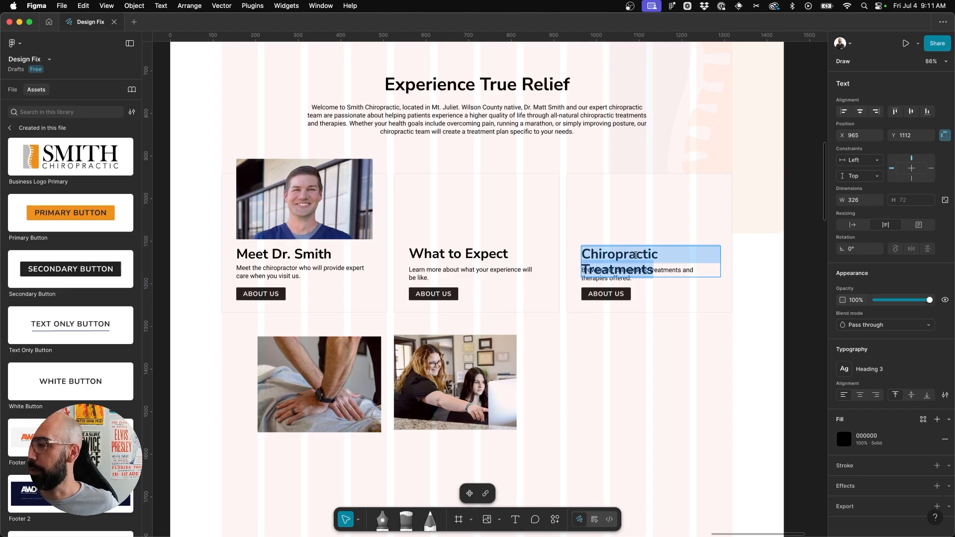
double_click(635, 255)
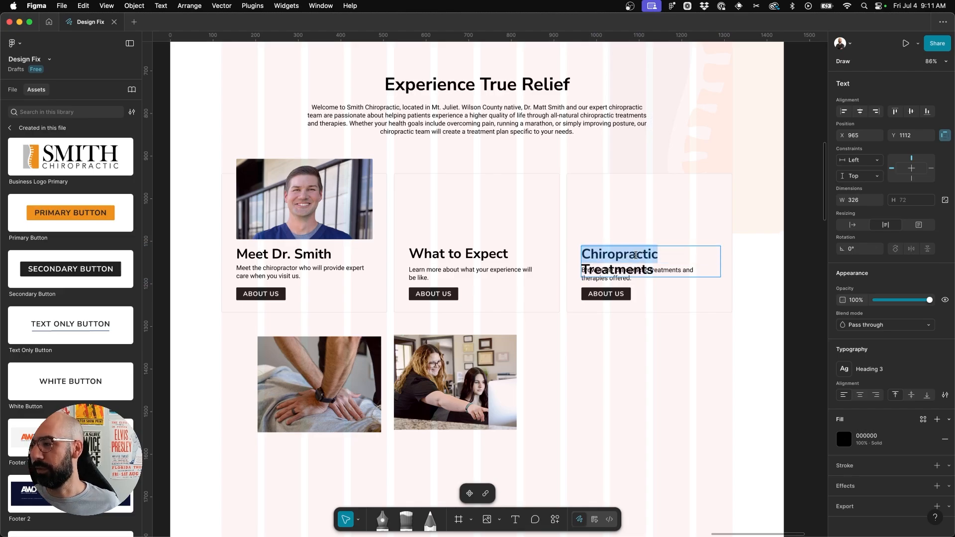
text(Our)
click(676, 342)
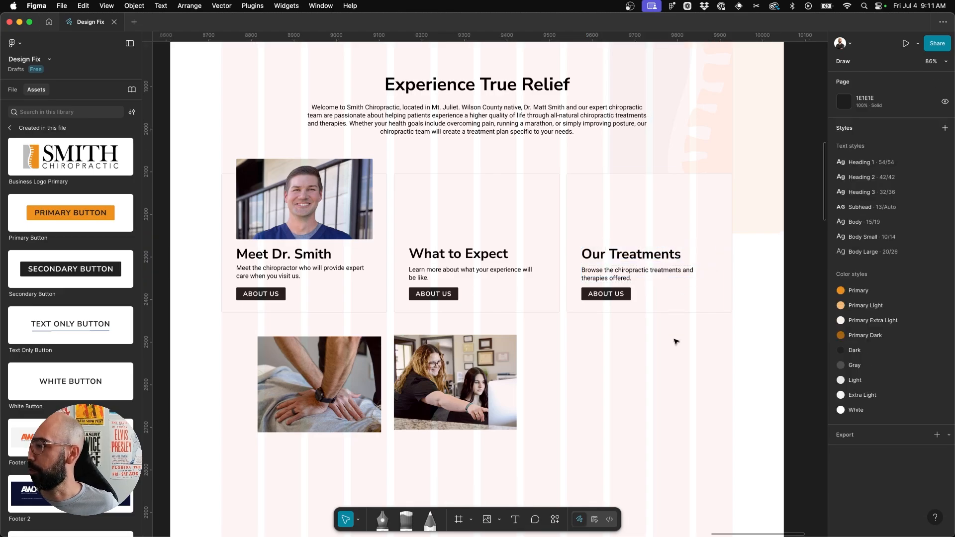
- Relabel the middle card's button "OUR PROCESS" and the third card's button "VIEW SERVICES"
scroll(676, 342, up, 2)
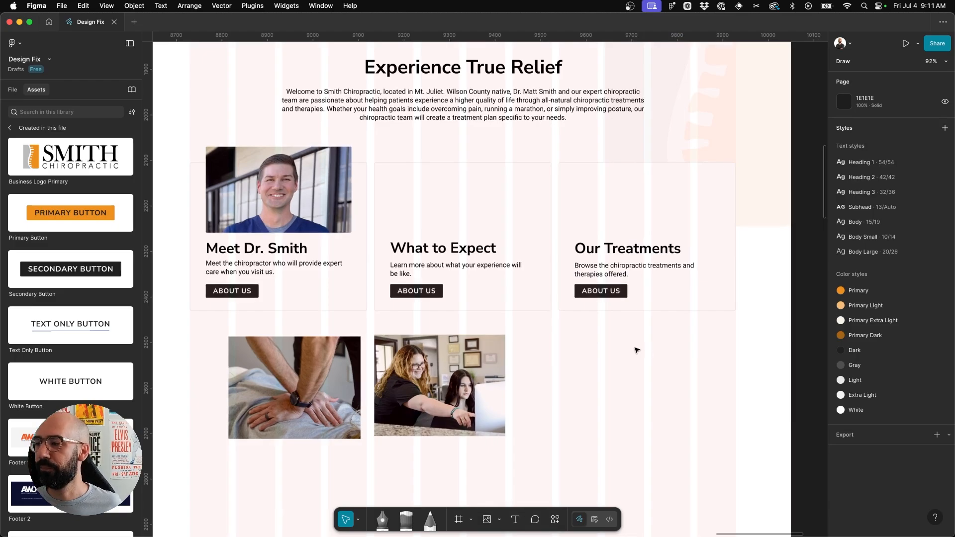
scroll(637, 351, down, 3)
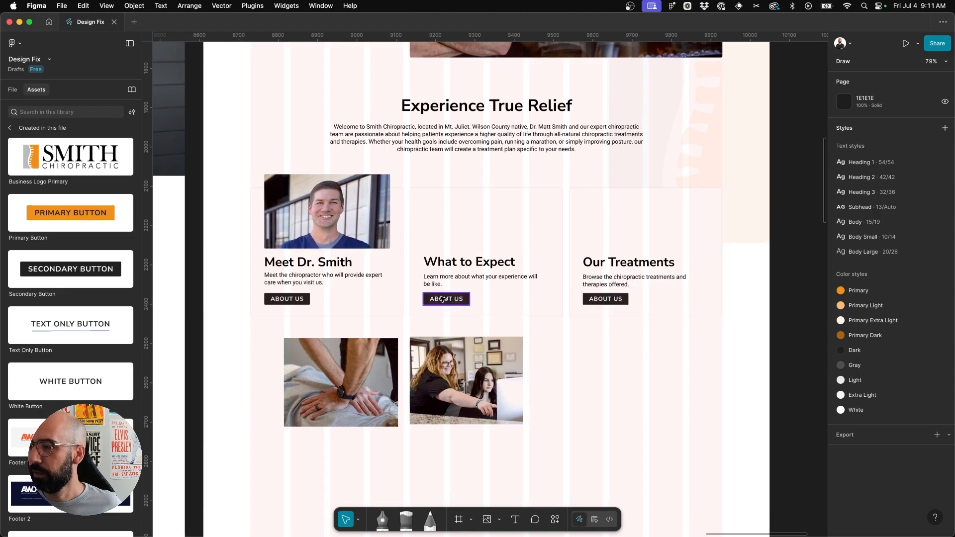
click(442, 299)
double_click(441, 299)
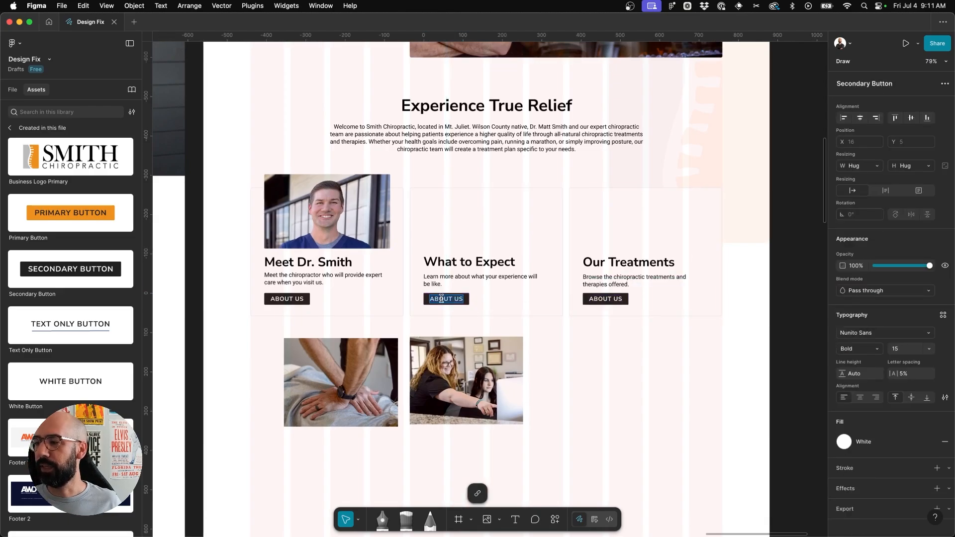
text(OUR PROCESS)
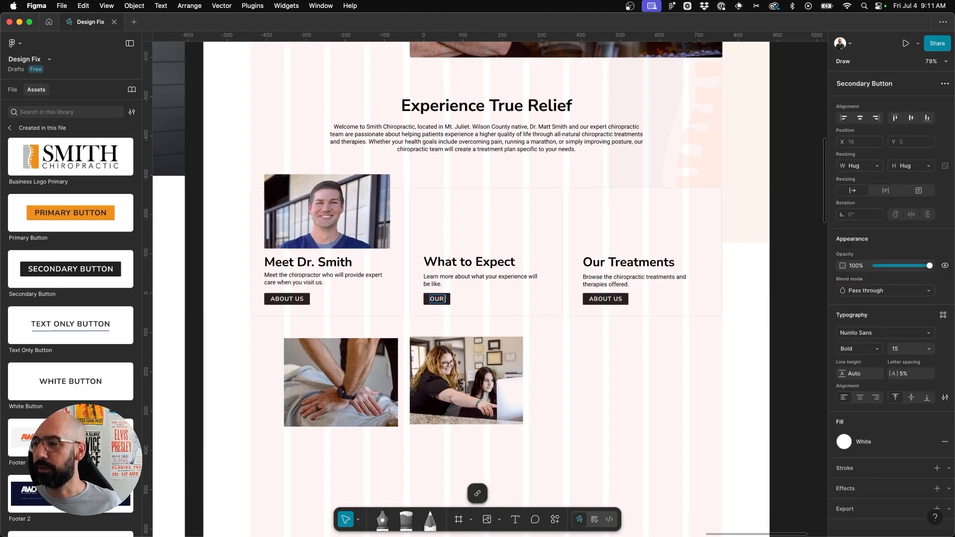
double_click(602, 299)
text(VIEW SERVICES)
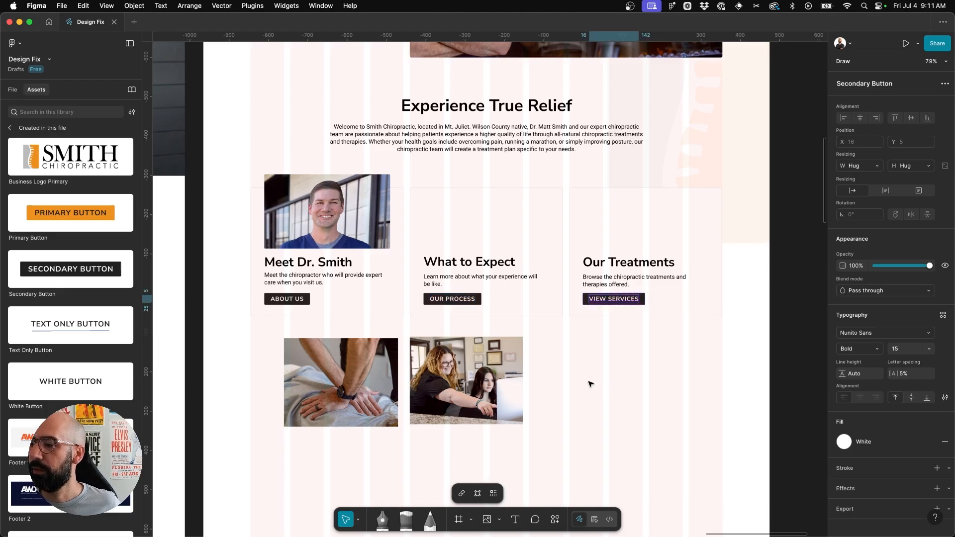
- Place the reception desk photo above the What to Expect title at 327 × 189 with a corner radius of 4
drag(498, 379, 513, 215)
drag(537, 262, 521, 247)
click(854, 302)
text(4)
key(Return)
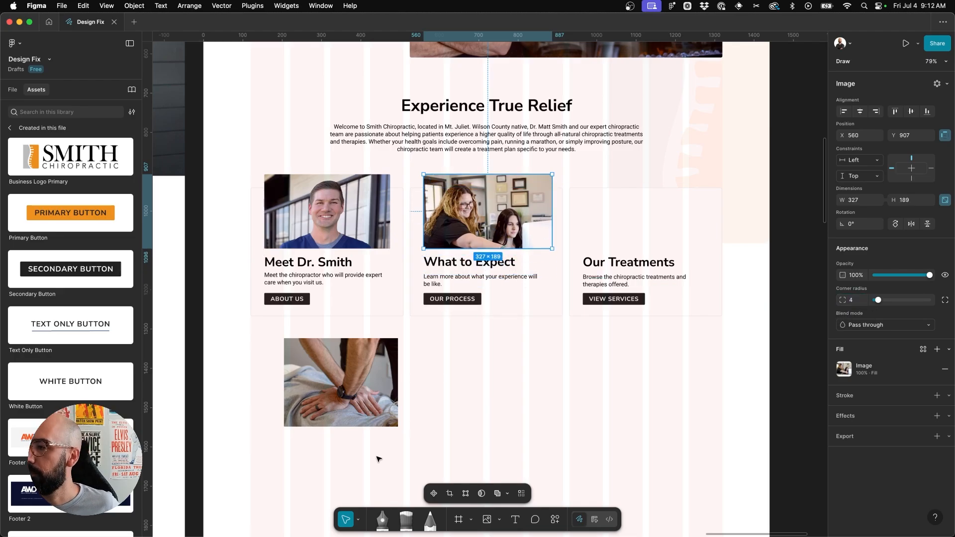
- Set the corner radius of the middle card's photo to 2
click(379, 459)
scroll(488, 169, up, 5)
click(537, 209)
click(853, 301)
text(2)
key(Return)
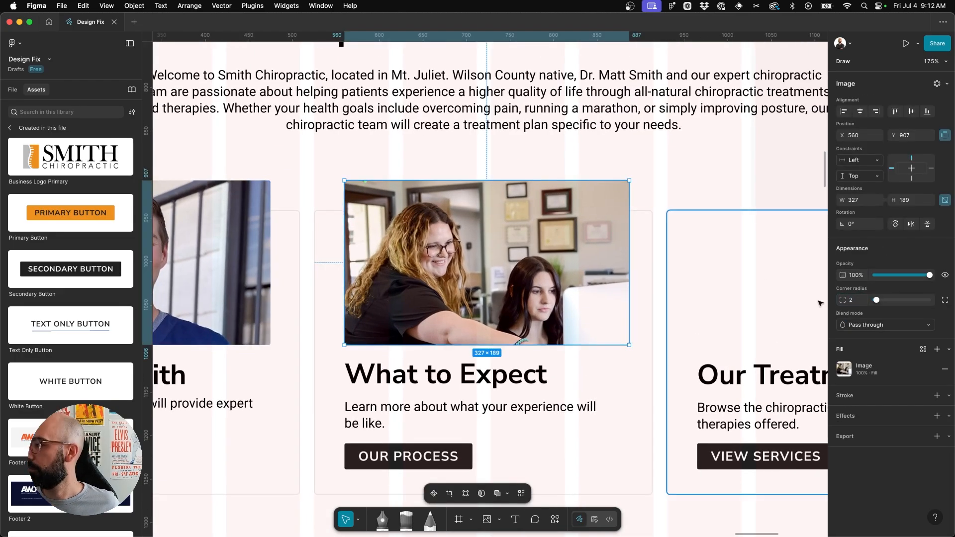
- Shift the image upward inside the middle card's photo frame to reveal more of its lower part
click(844, 369)
drag(557, 380, 557, 347)
scroll(708, 157, down, 3)
click(708, 158)
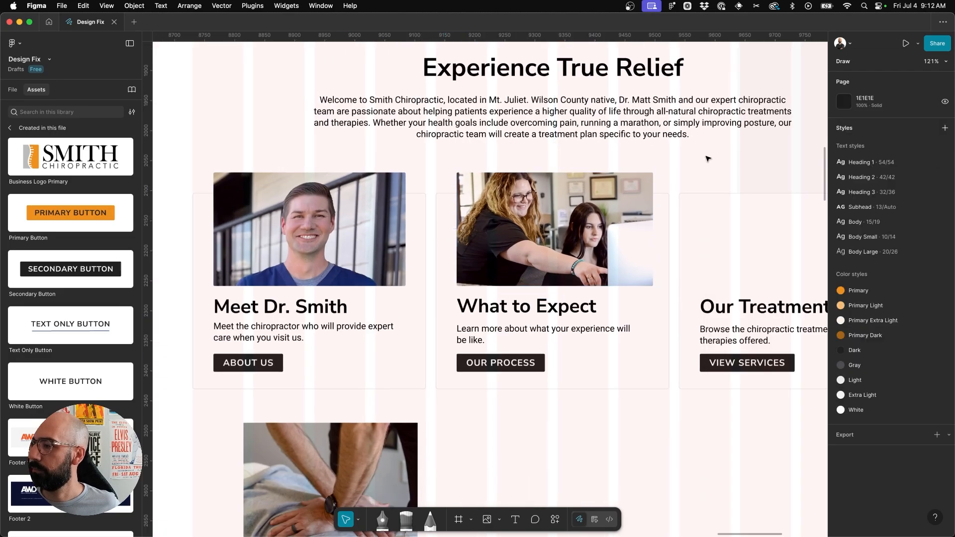
click(508, 263)
click(490, 166)
- Move the middle card's photo, title, description and button together to X 556, leaving the card background in place
scroll(490, 165, down, 2)
scroll(490, 165, right, 2)
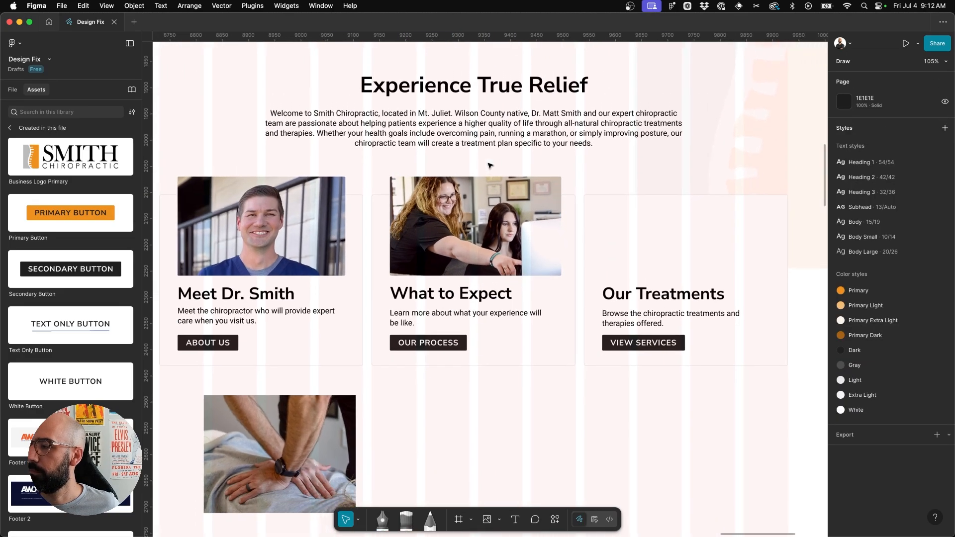
scroll(490, 165, down, 2)
drag(545, 344, 368, 239)
shift+click(381, 234)
drag(426, 209, 423, 209)
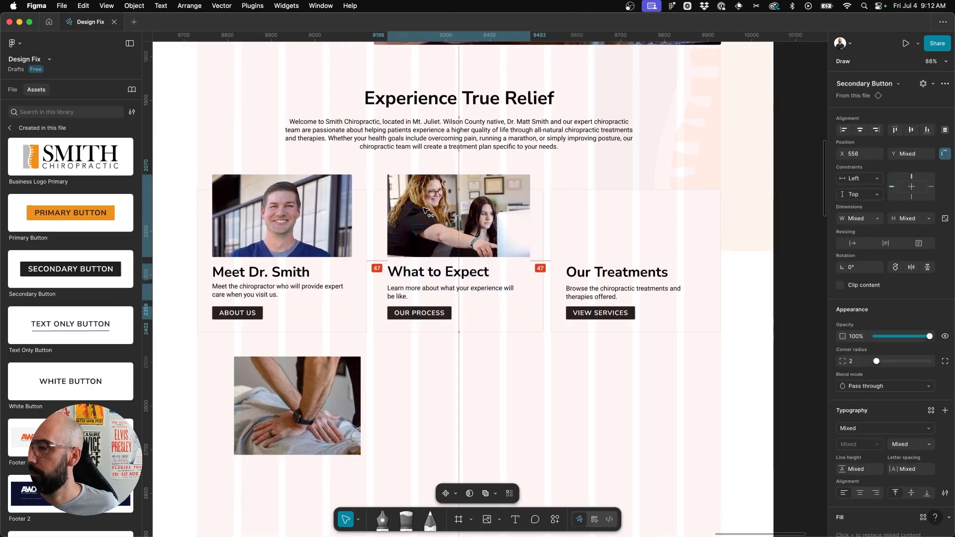
click(404, 379)
- Place the massage photo above the Our Treatments title at X 961, Y 907 and resize its frame to 330 × 189
drag(306, 402, 636, 220)
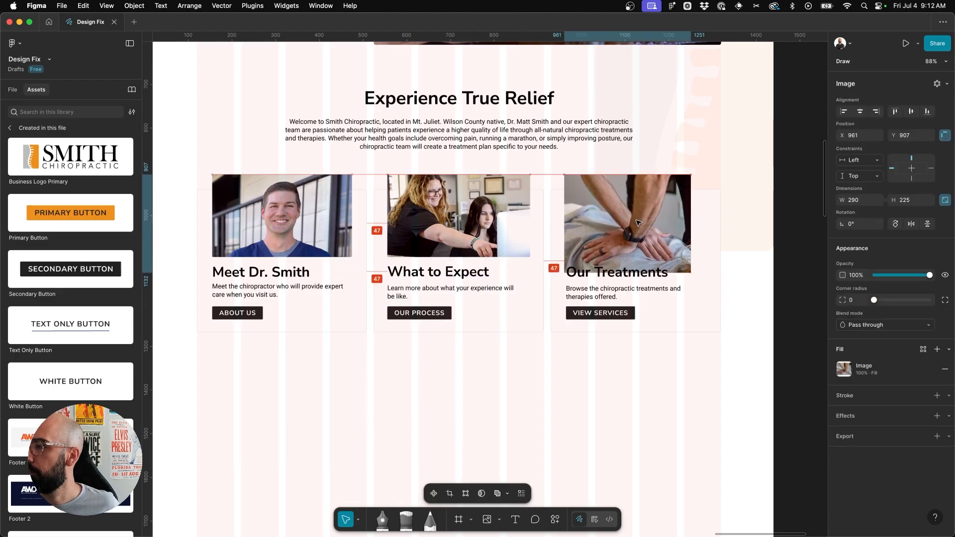
drag(675, 273, 676, 256)
drag(691, 216, 709, 218)
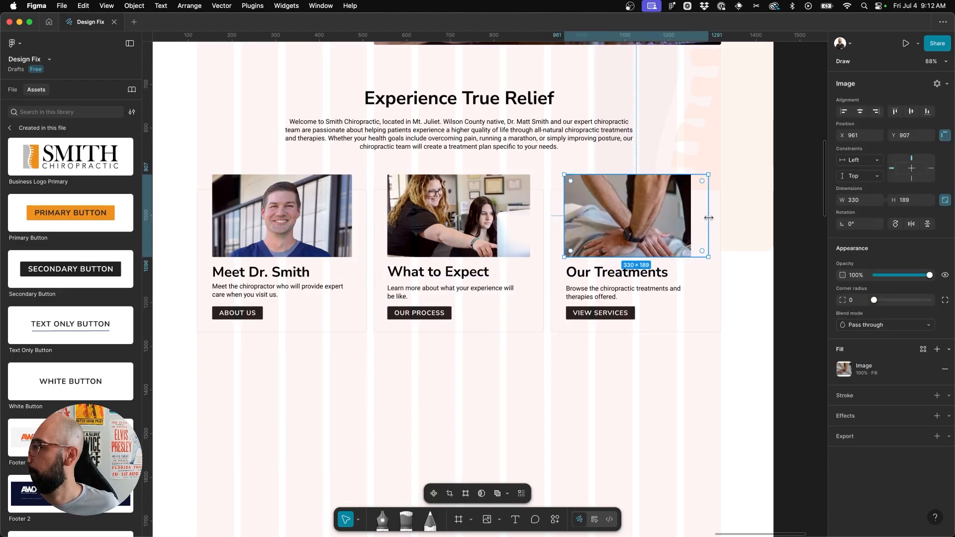
- Set the massage photo's image scaling to Fill so that it covers its whole frame
click(845, 369)
click(740, 267)
click(726, 243)
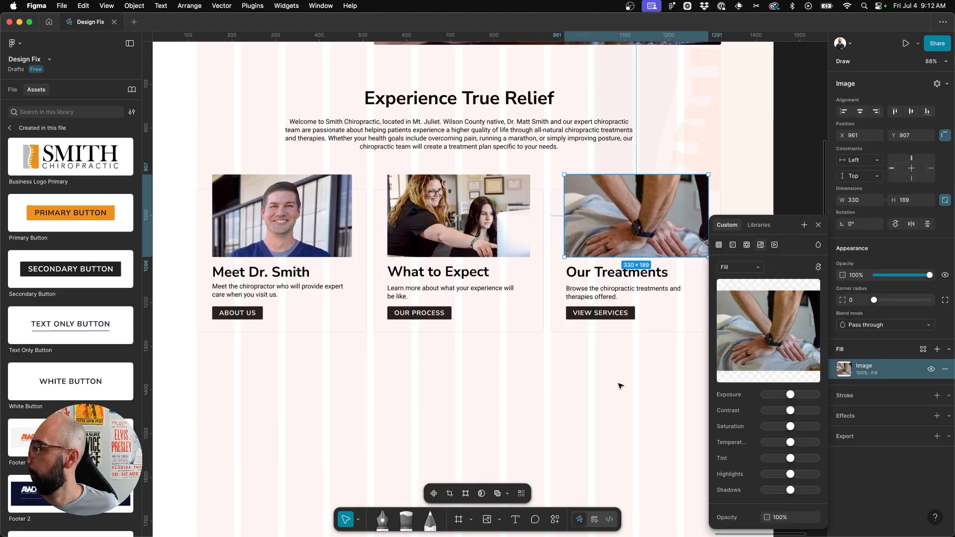
key(Escape)
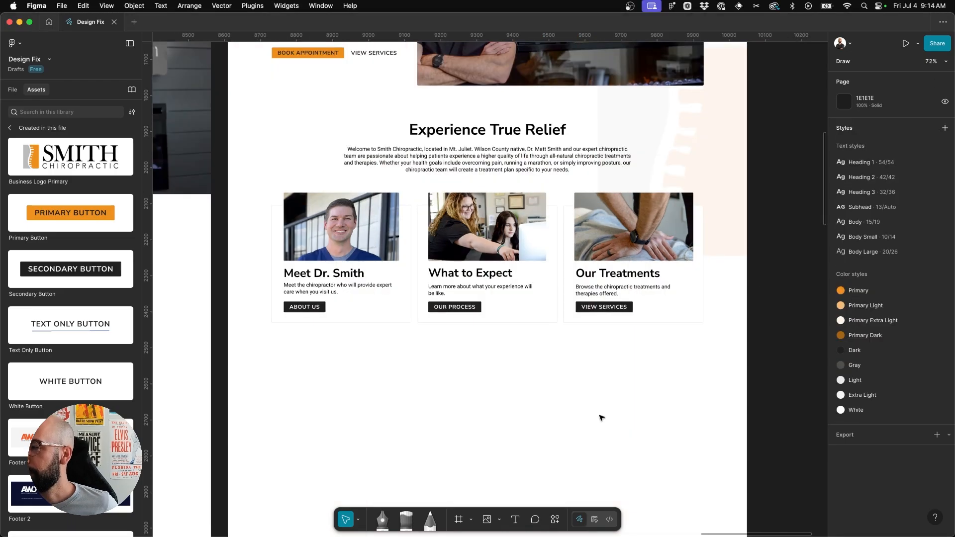
- Review the three finished service cards at different zoom levels and compare them with the cards on the original page
scroll(634, 378, up, 3)
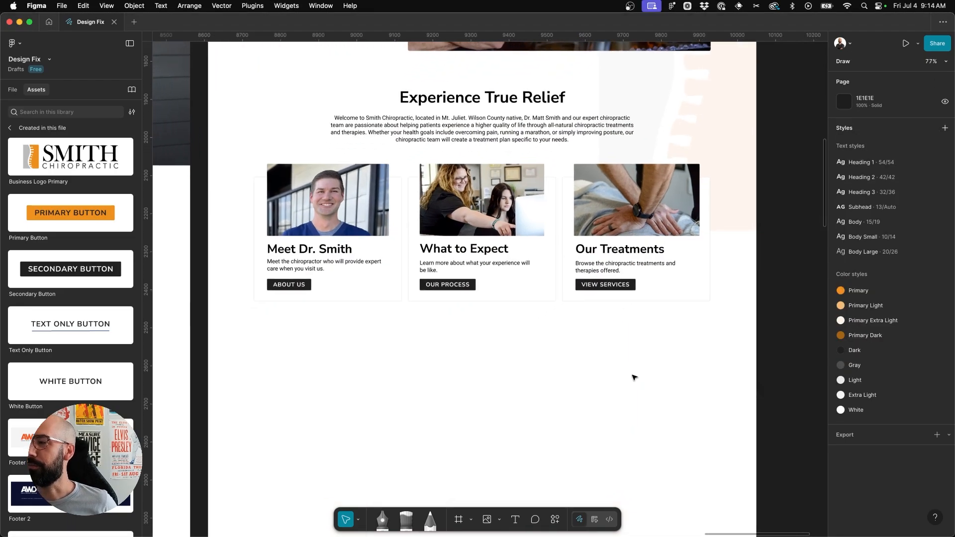
scroll(633, 378, down, 5)
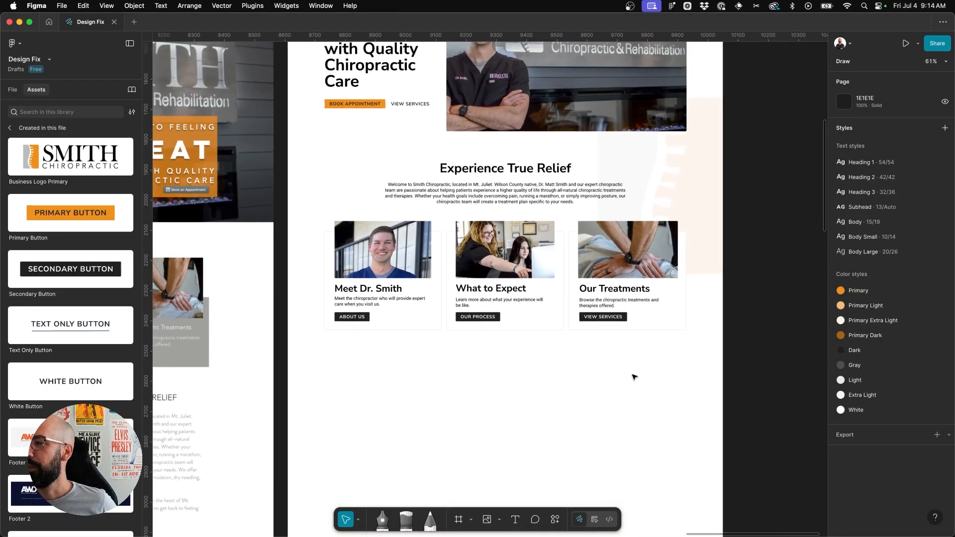
scroll(633, 378, up, 4)
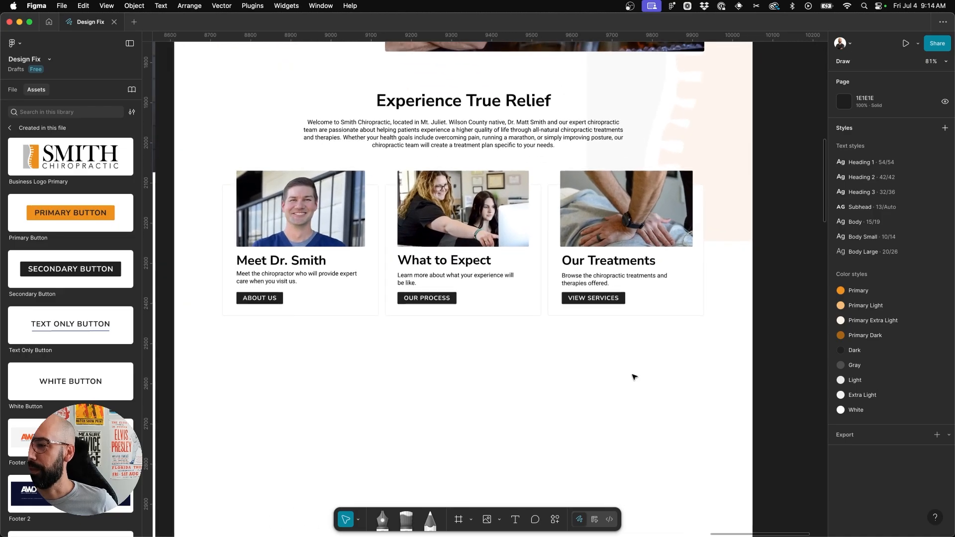
scroll(493, 380, down, 5)
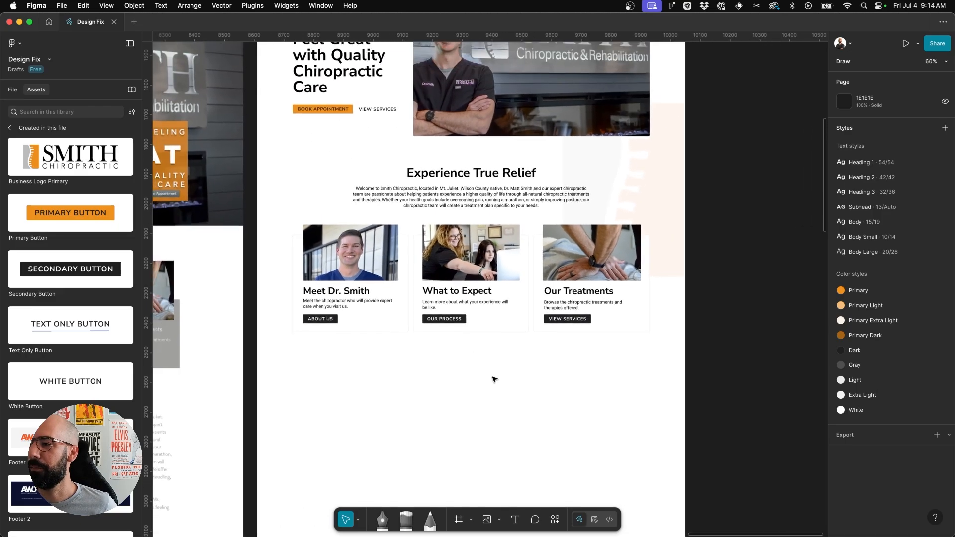
scroll(493, 380, left, 5)
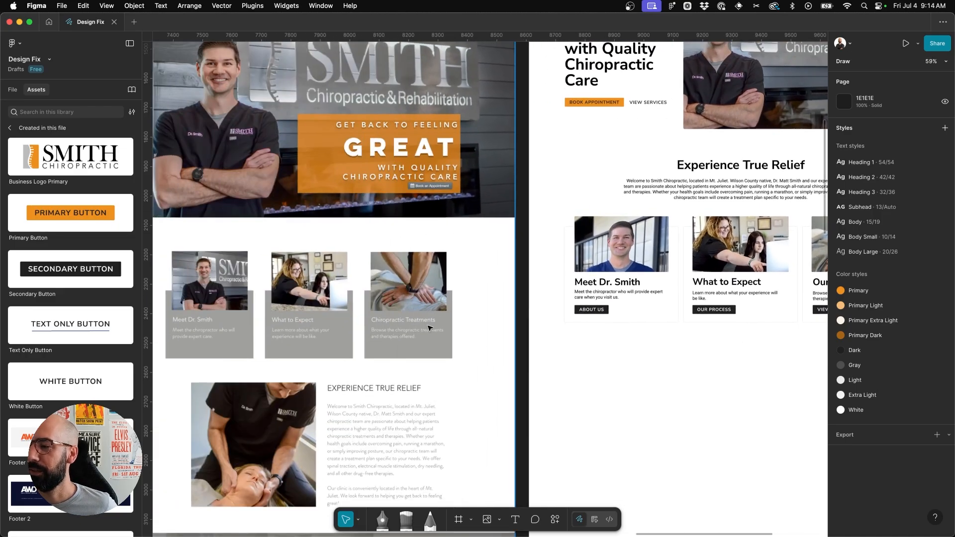
scroll(431, 328, right, 2)
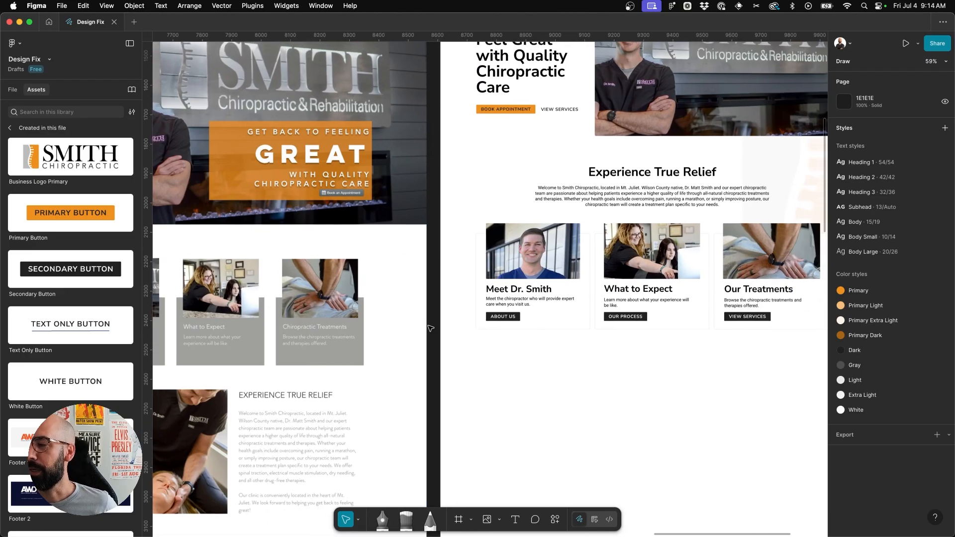
scroll(431, 328, right, 2)
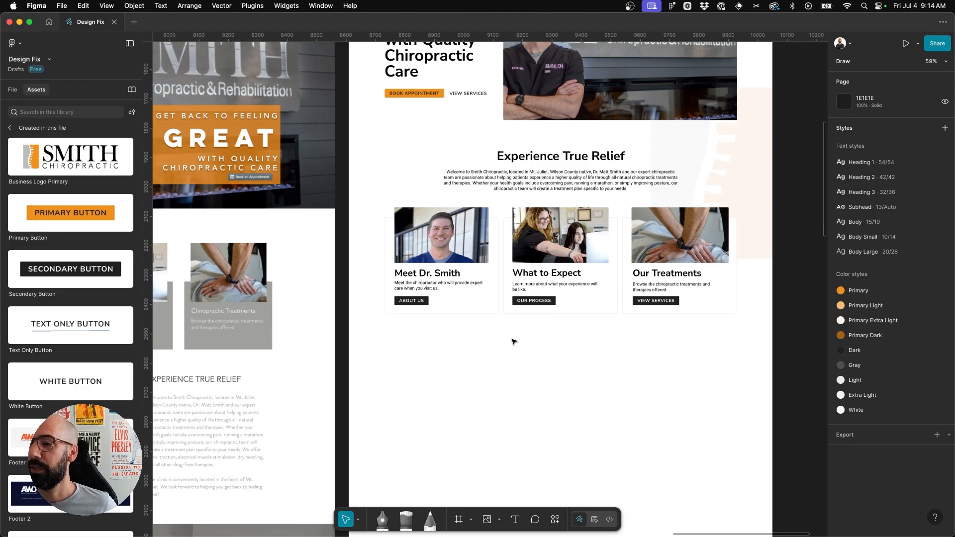
scroll(514, 341, left, 1)
scroll(514, 341, right, 2)
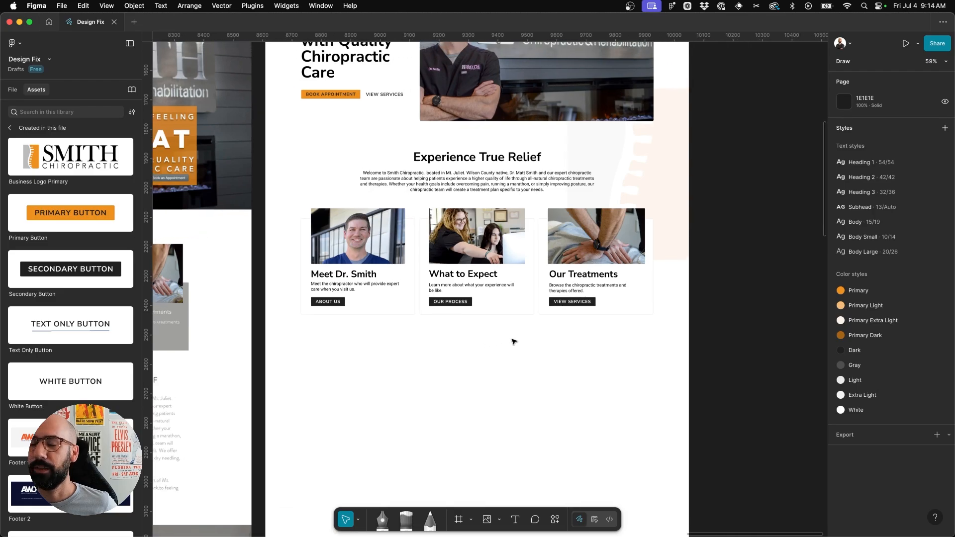
scroll(514, 341, down, 1)
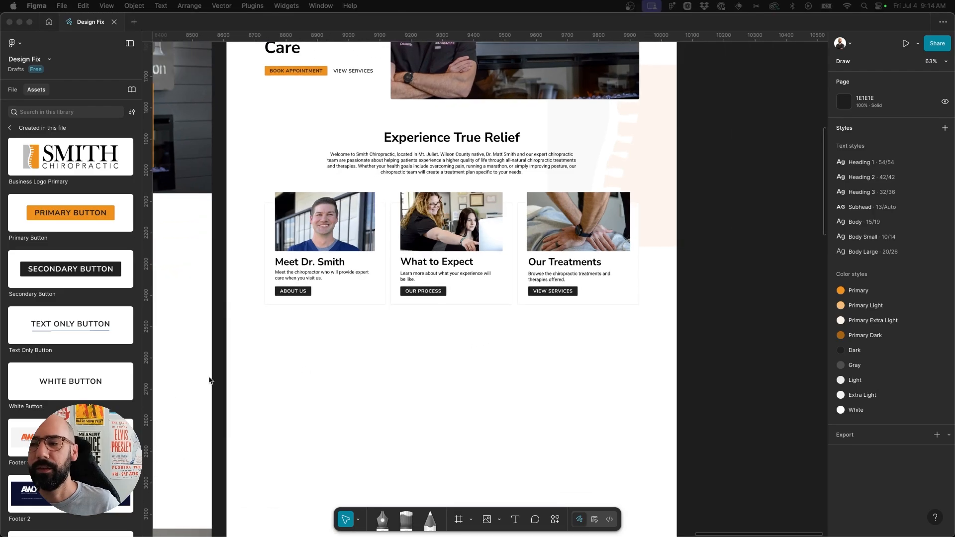
ctrl+scroll(304, 370, up, 2)
scroll(304, 369, down, 1)
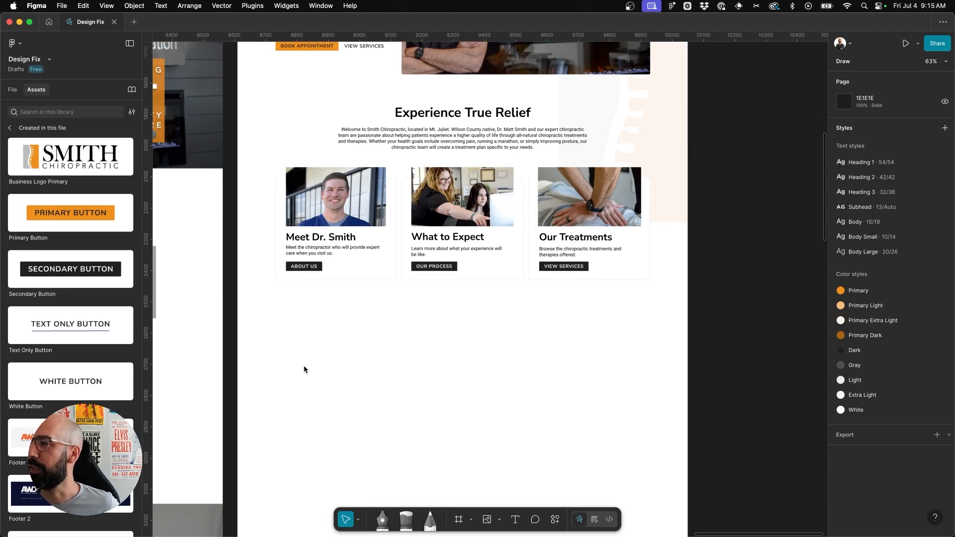
- Examine the original page's Experience True Relief, testimonial and Spinal Decompression sections for content to redesign
scroll(304, 370, left, 3)
ctrl+scroll(304, 370, down, 2)
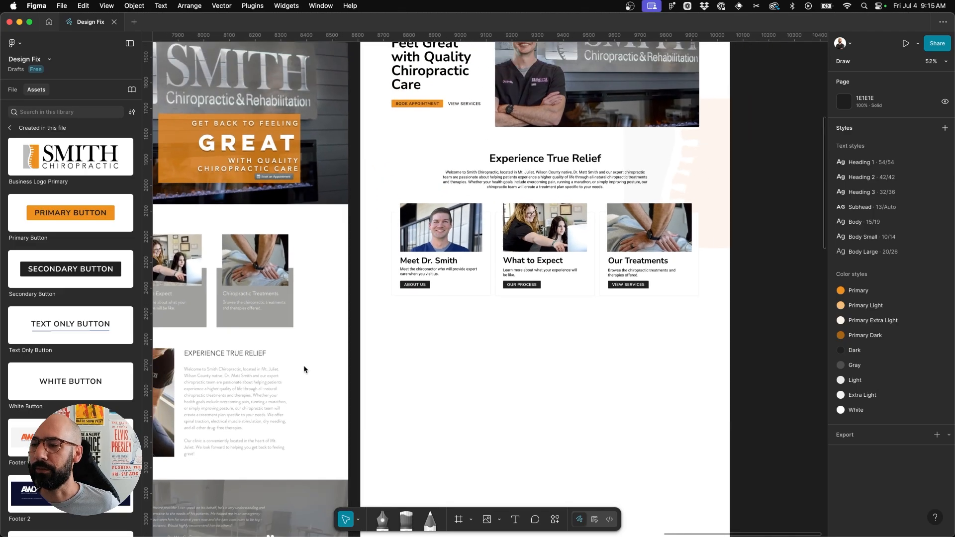
scroll(304, 370, down, 5)
scroll(304, 370, left, 8)
scroll(357, 409, down, 4)
scroll(357, 409, right, 3)
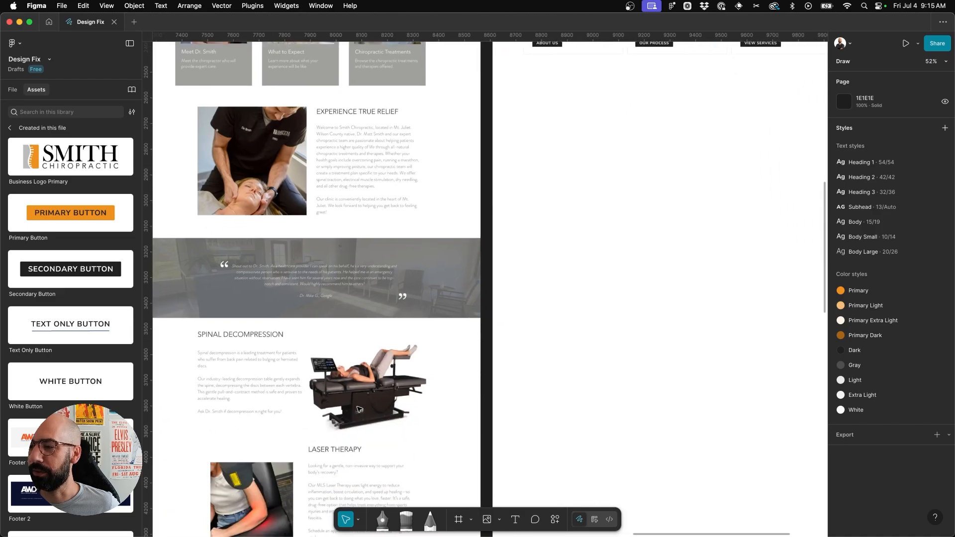
ctrl+scroll(252, 249, up, 2)
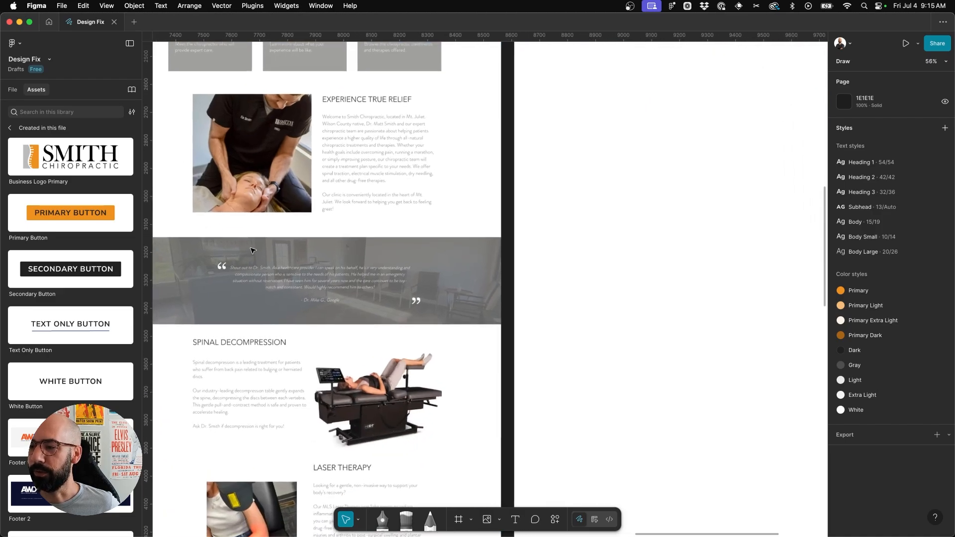
- Show the layout guides on the redesigned Smith Chiro homepage frame
scroll(252, 249, up, 4)
scroll(252, 249, right, 6)
scroll(314, 253, up, 1)
scroll(314, 253, left, 1)
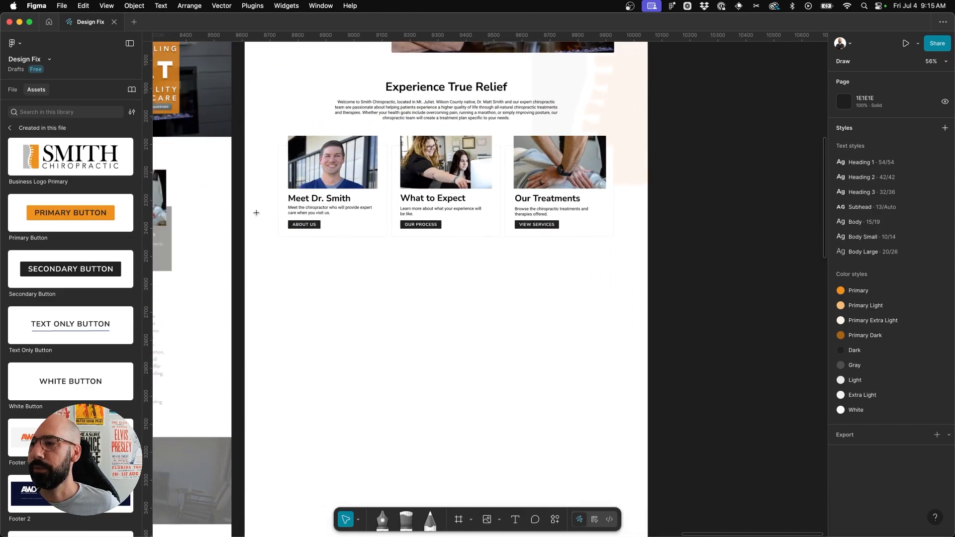
key(r)
key(v)
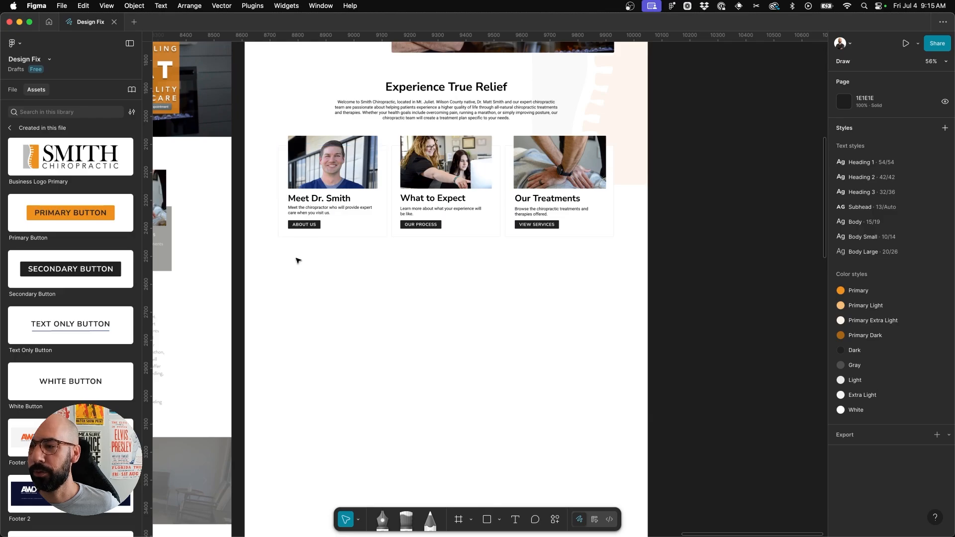
scroll(300, 280, up, 5)
scroll(301, 280, left, 1)
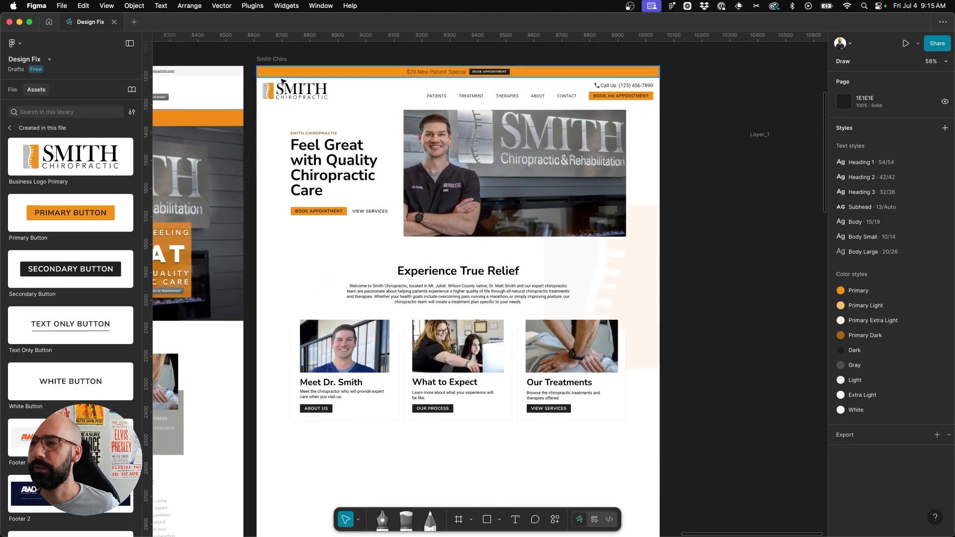
click(279, 60)
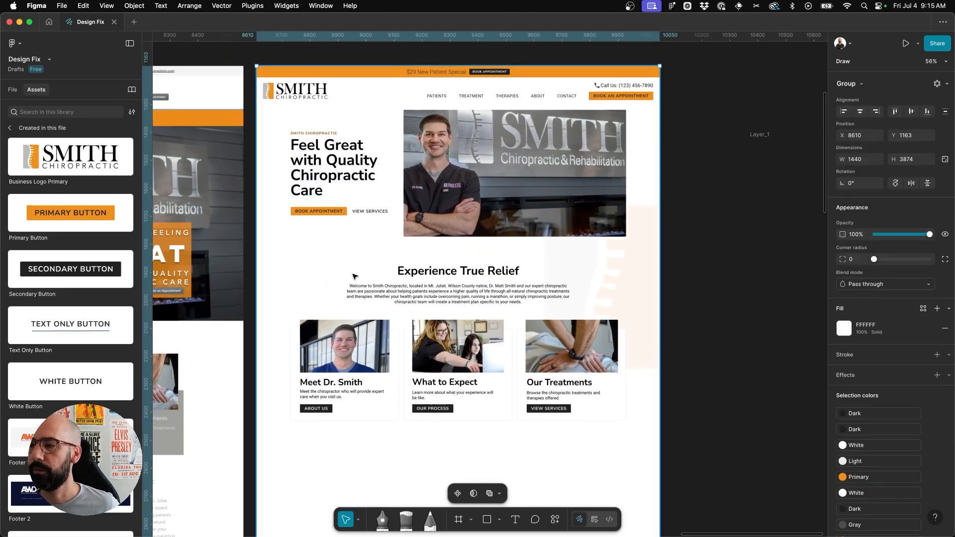
key(ctrl+g)
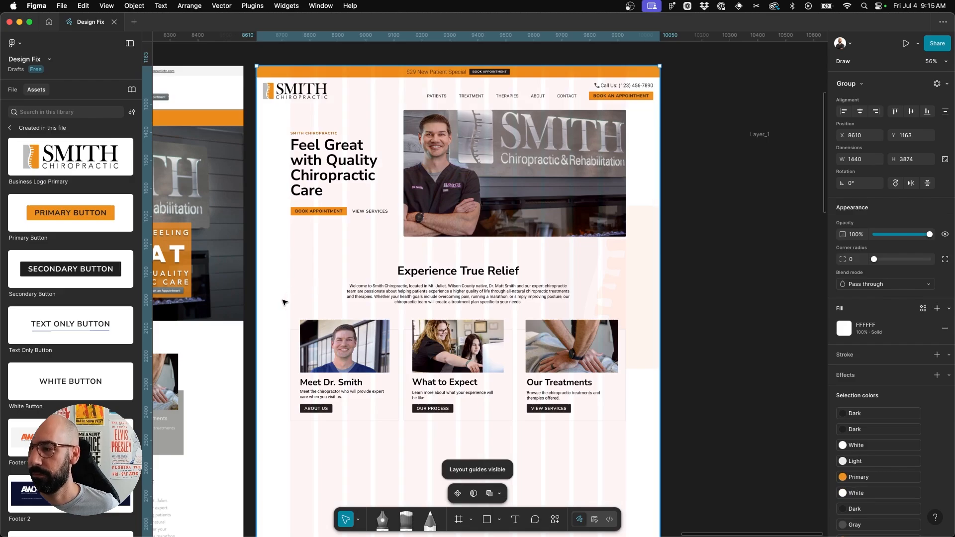
- Draw a 1440 × 759 rectangle across the full page width, starting at the lower part of the service card photos
scroll(283, 302, down, 4)
scroll(284, 302, right, 1)
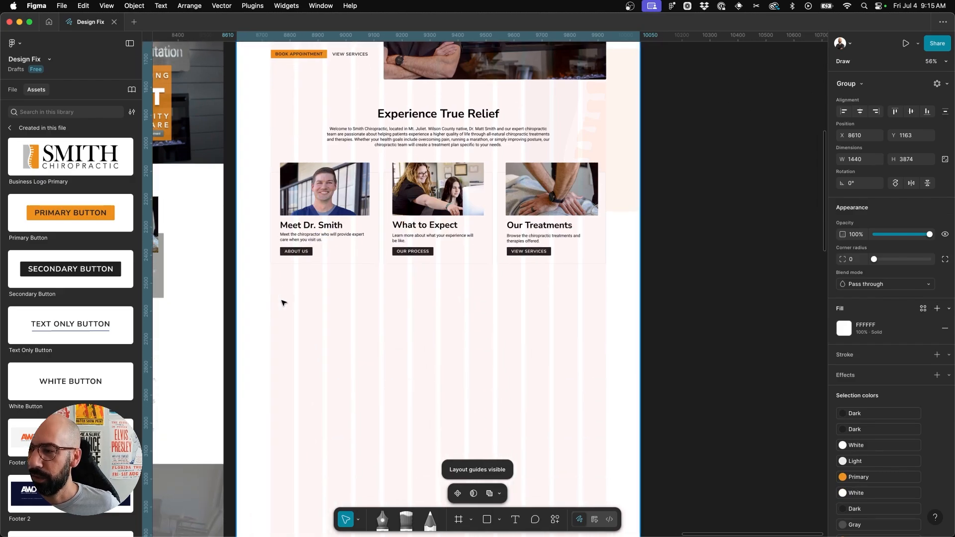
scroll(283, 303, up, 1)
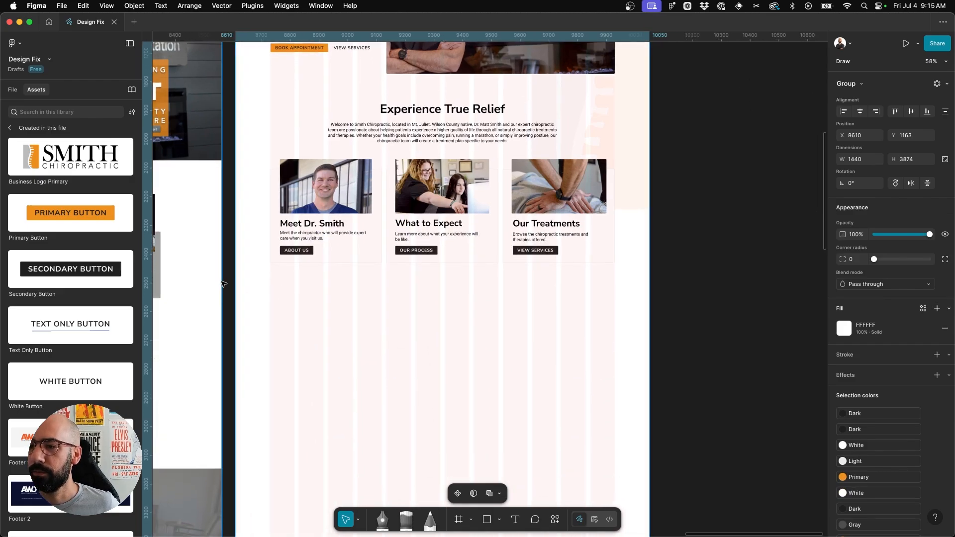
key(Escape)
scroll(254, 244, up, 1)
key(r)
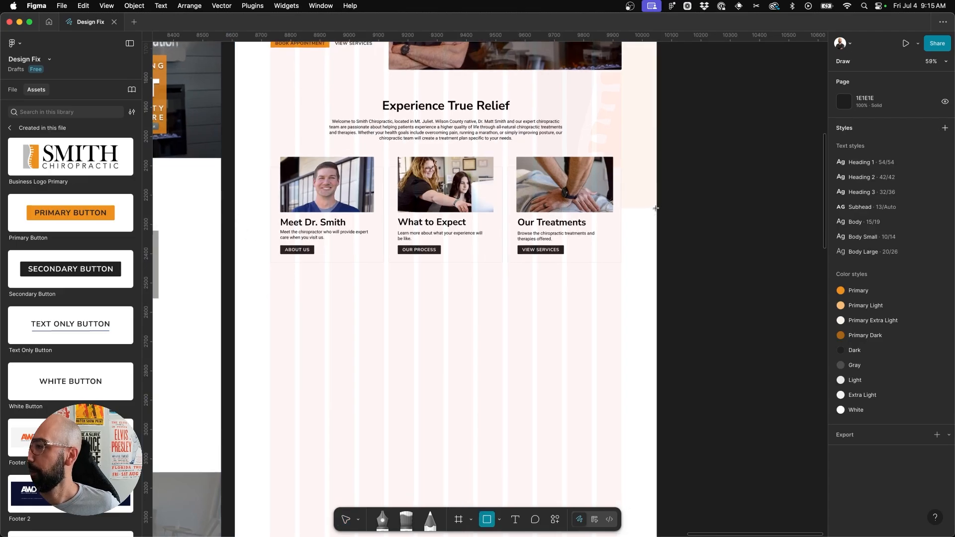
mouse_move(656, 208)
mouse_down()
mouse_move(383, 285)
mouse_move(263, 356)
mouse_move(219, 405)
mouse_move(234, 430)
mouse_up()
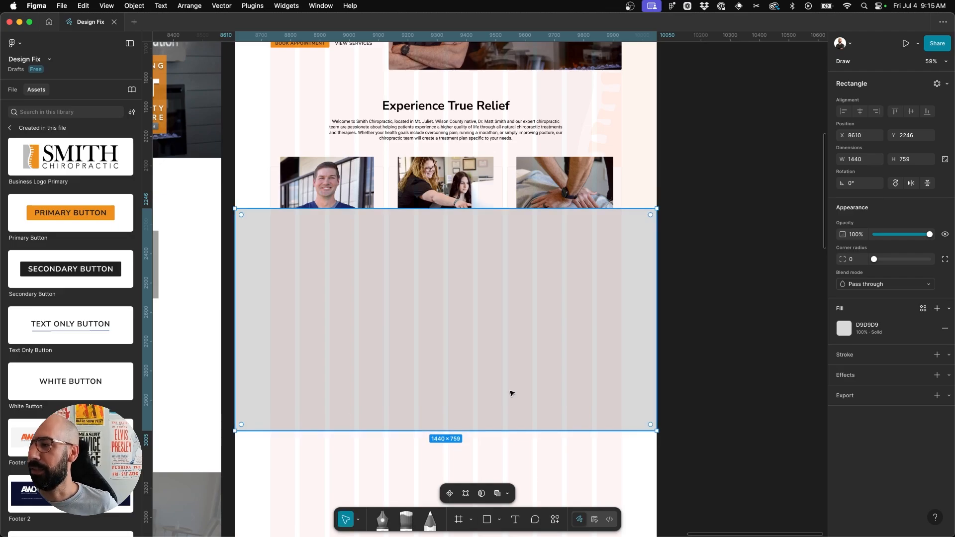
- Place the rectangle inside the Smith Chiro frame at X 1, Y 1082 and layer it behind the three service cards
key(super+shift+bracketleft)
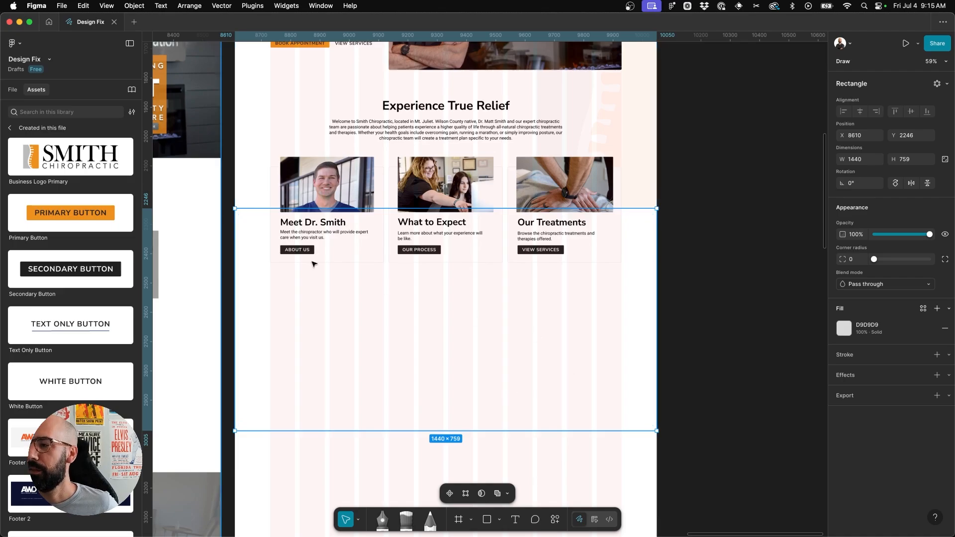
drag(456, 335, 454, 368)
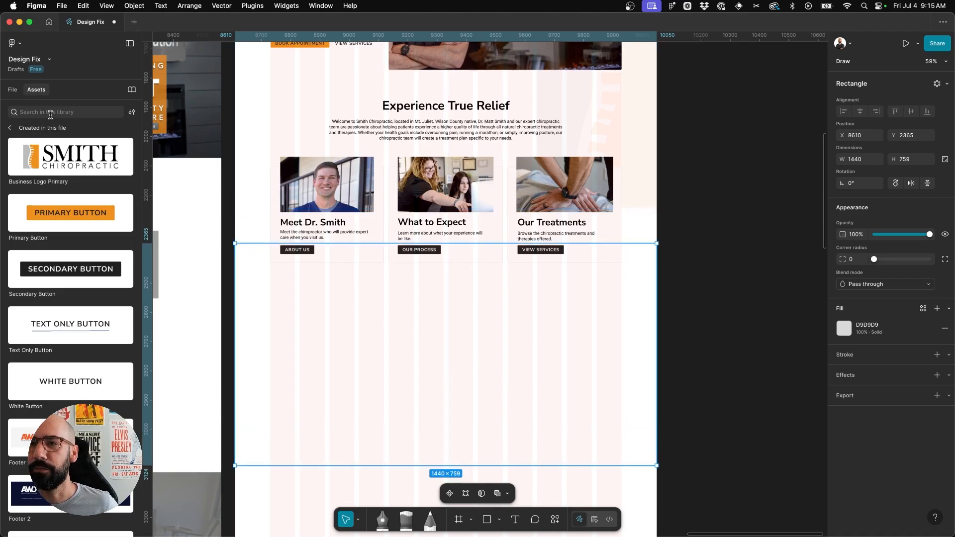
click(13, 90)
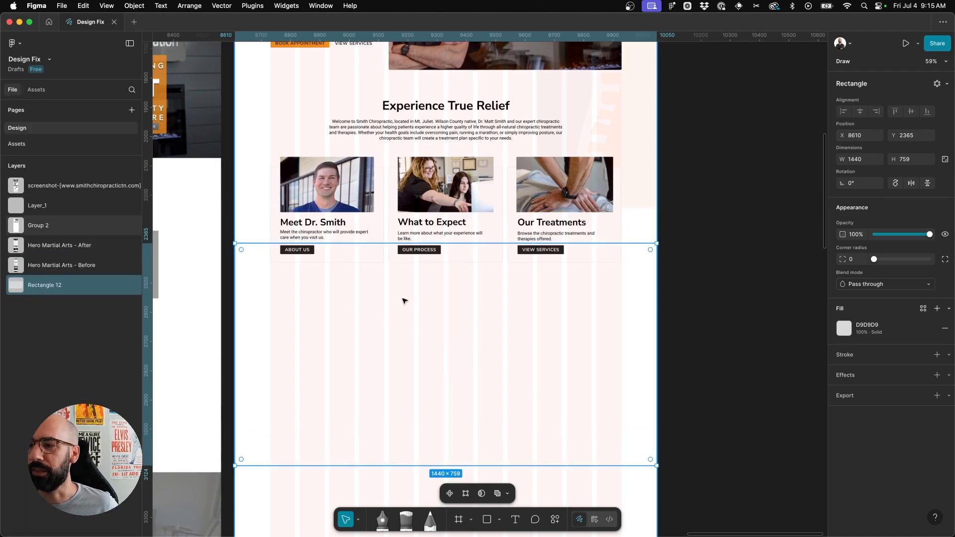
drag(320, 313, 339, 270)
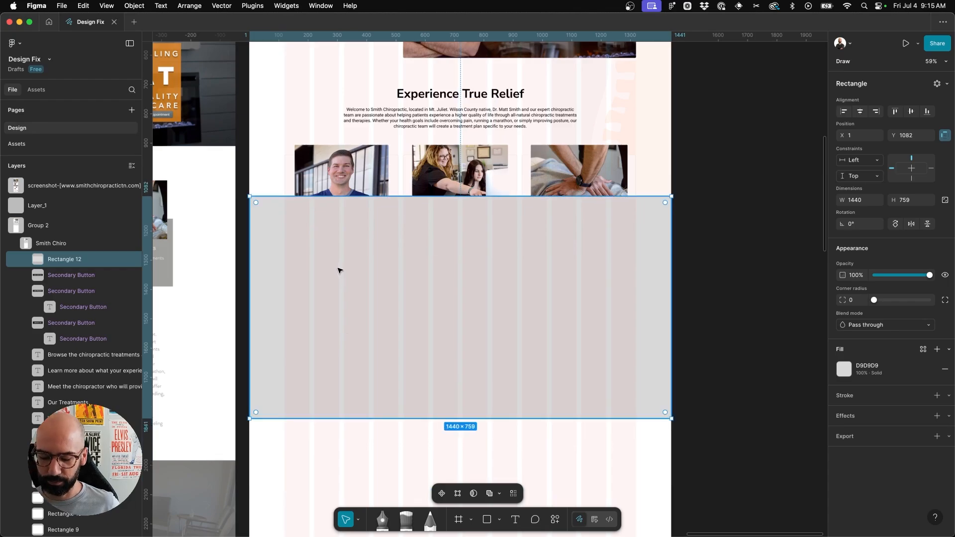
key([)
click(398, 453)
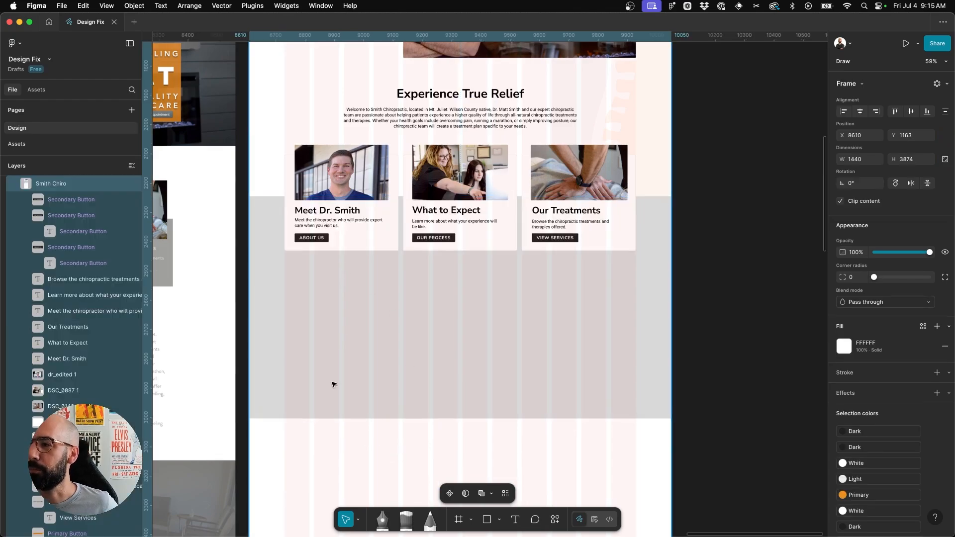
- Apply the Extra Light color style to the background rectangle behind the service cards
click(344, 311)
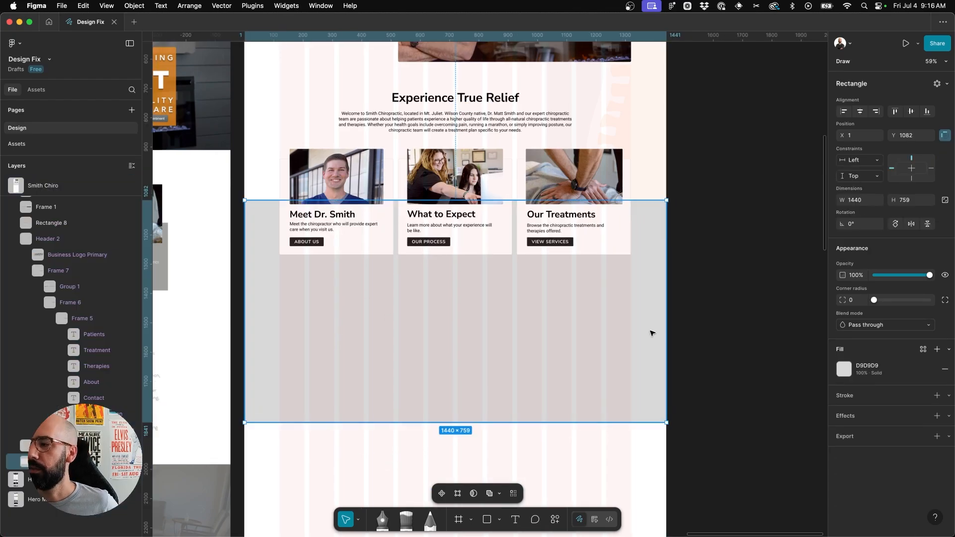
click(923, 350)
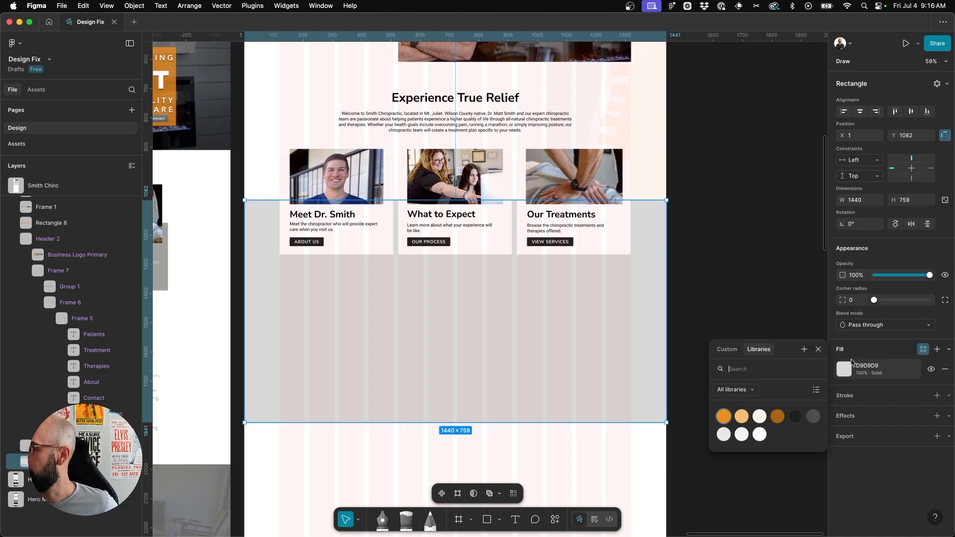
click(740, 435)
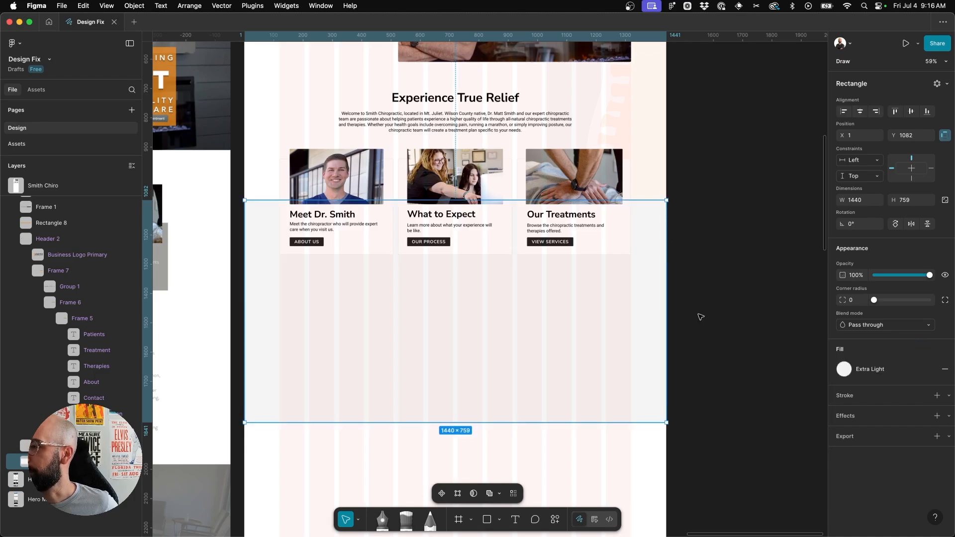
- Set the section background rectangle's fill to Primary Extra Light and hide the layout guides
click(844, 369)
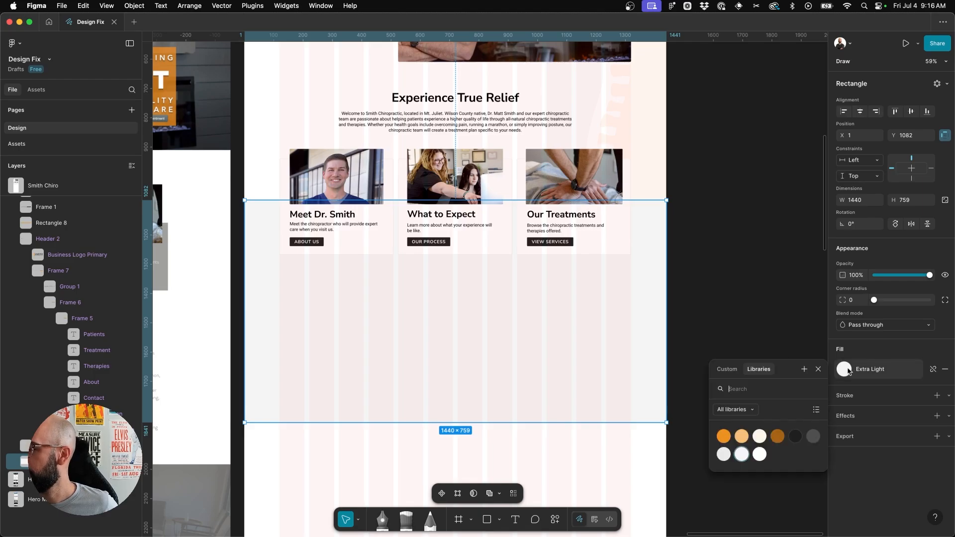
click(756, 431)
click(716, 277)
scroll(716, 278, down, 3)
key(ctrl+g)
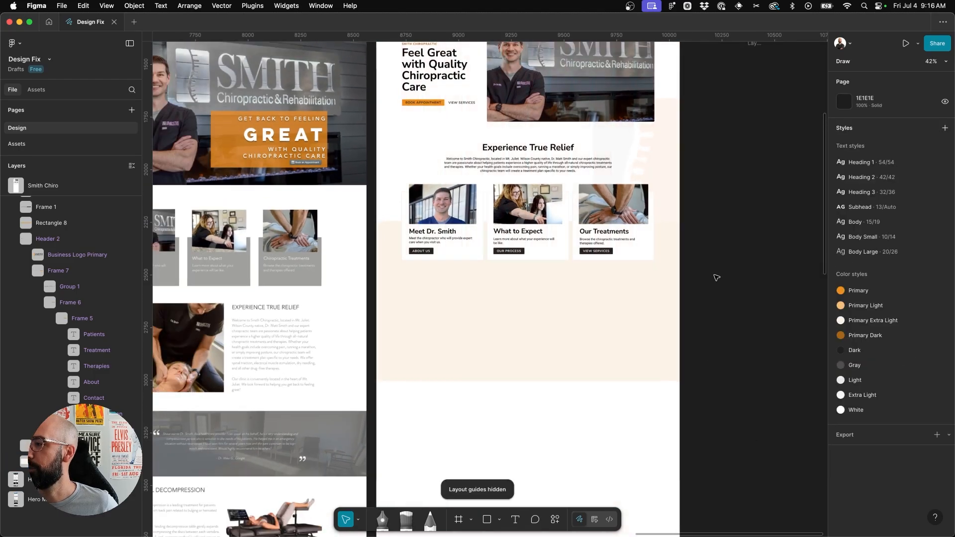
scroll(716, 277, up, 5)
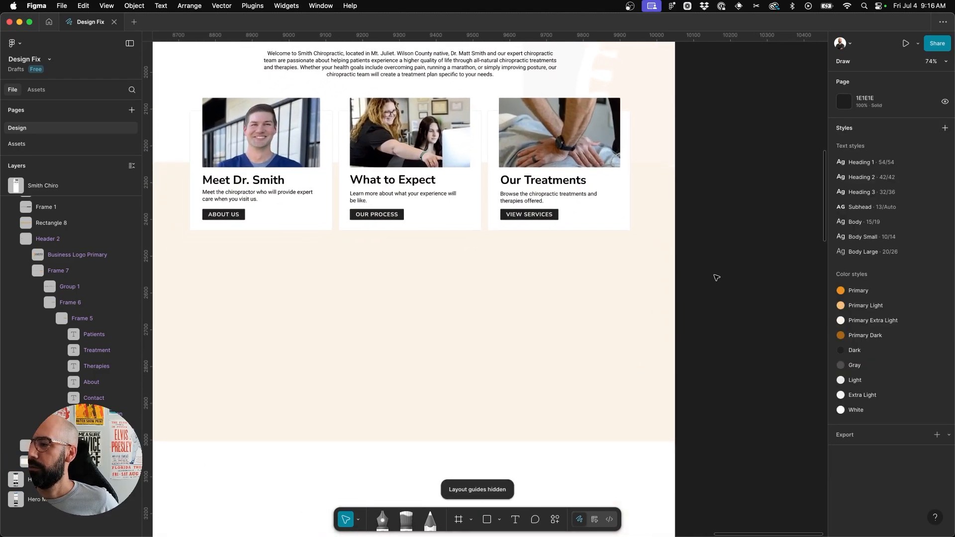
scroll(568, 286, up, 2)
scroll(569, 286, down, 2)
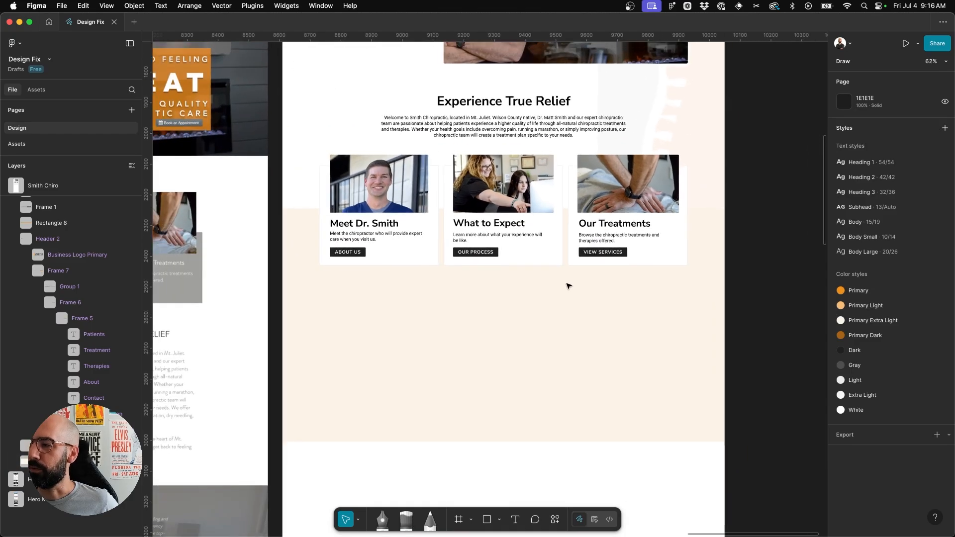
- Change the stroke of the three white card rectangles to the Primary Light colour style
click(428, 260)
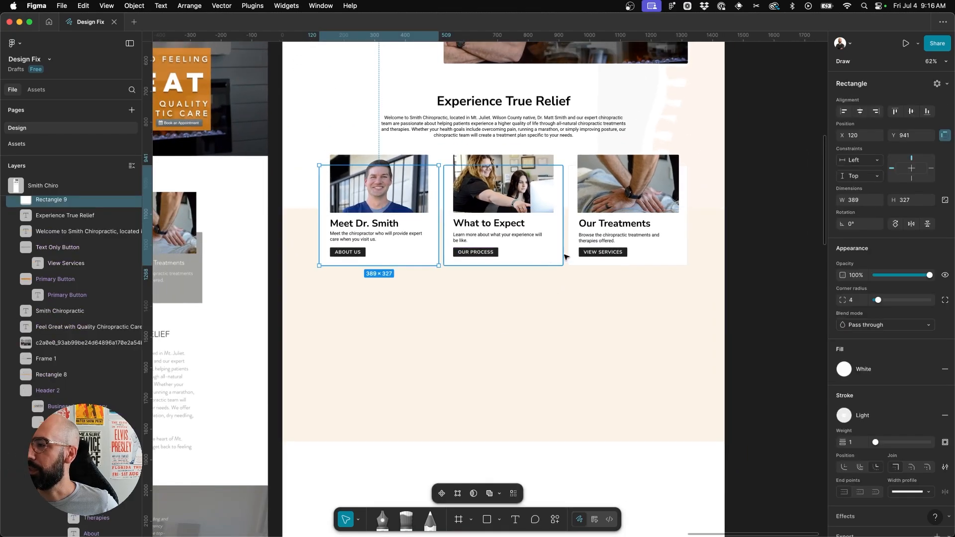
shift+click(561, 256)
shift+click(654, 259)
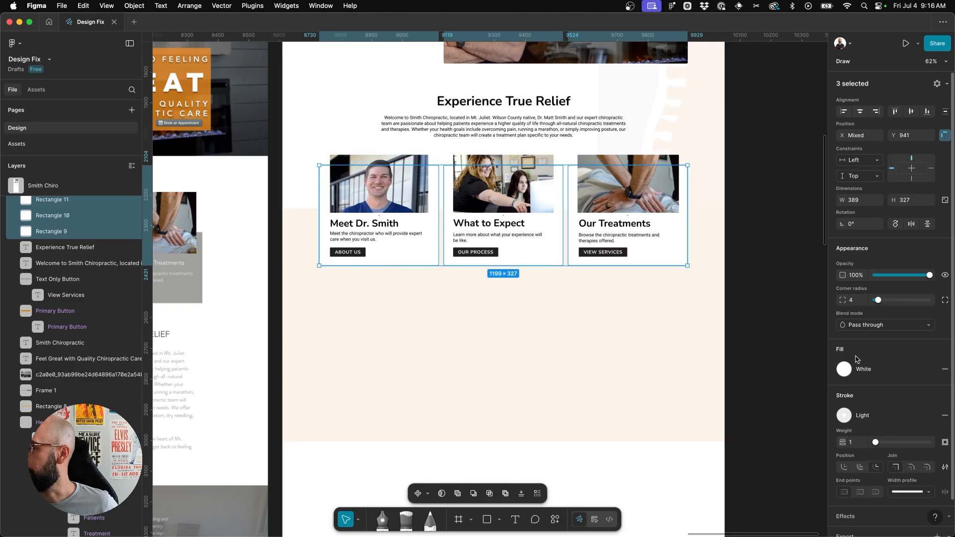
click(859, 420)
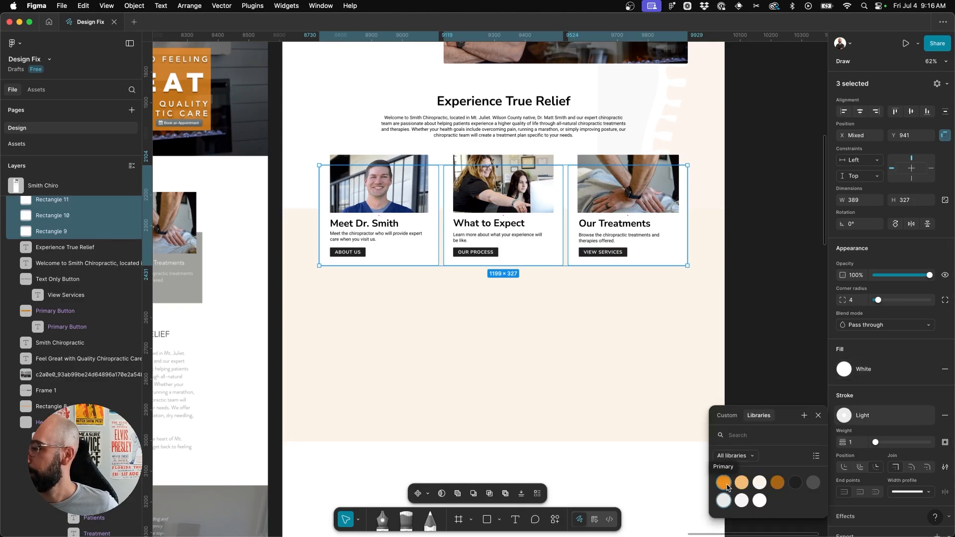
click(741, 483)
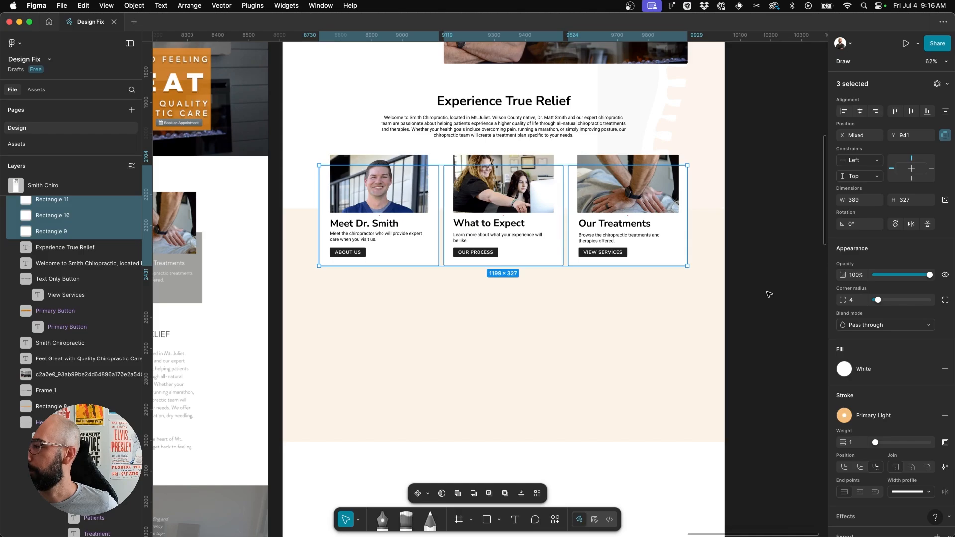
click(768, 294)
scroll(780, 202, up, 3)
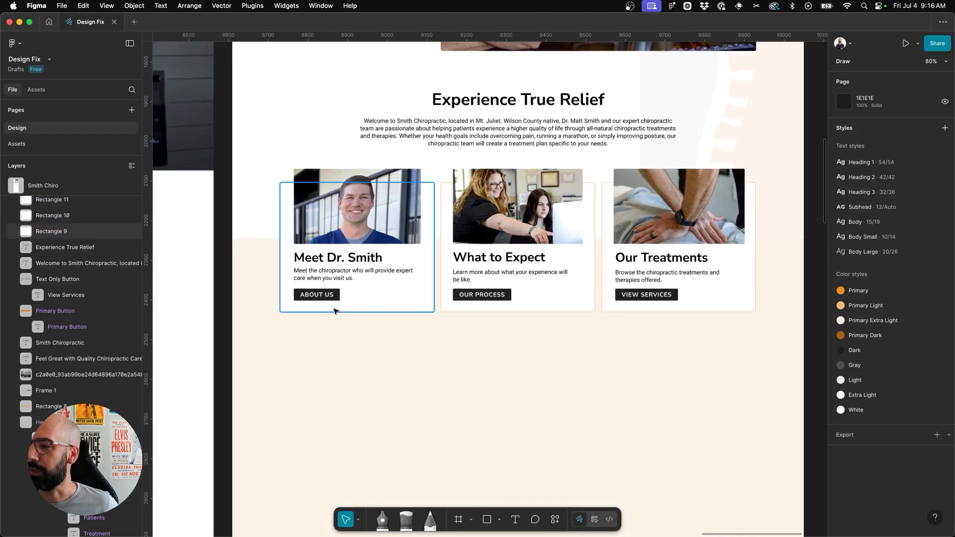
- Add a drop shadow with a blur of 16 to the three card rectangles
click(379, 305)
shift+click(517, 297)
shift+click(721, 296)
scroll(890, 423, down, 3)
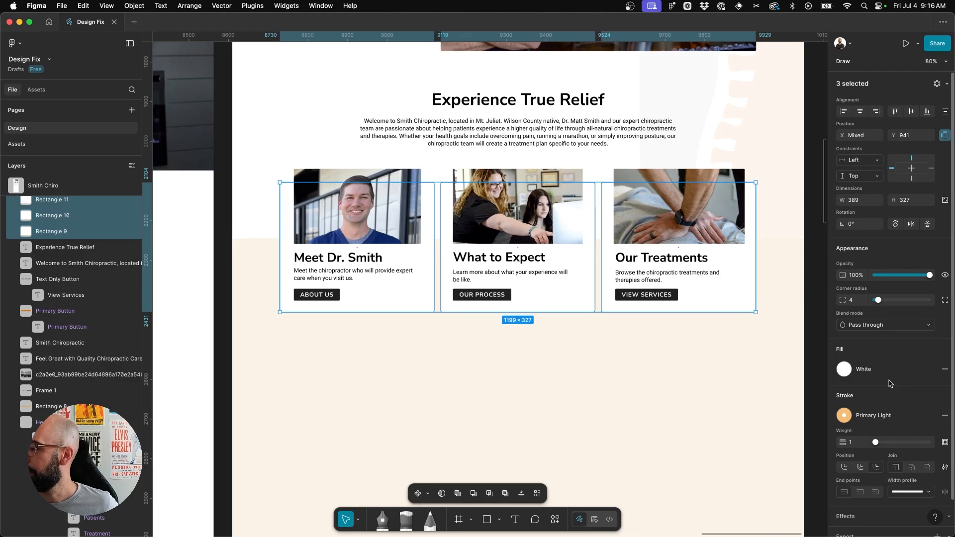
click(856, 482)
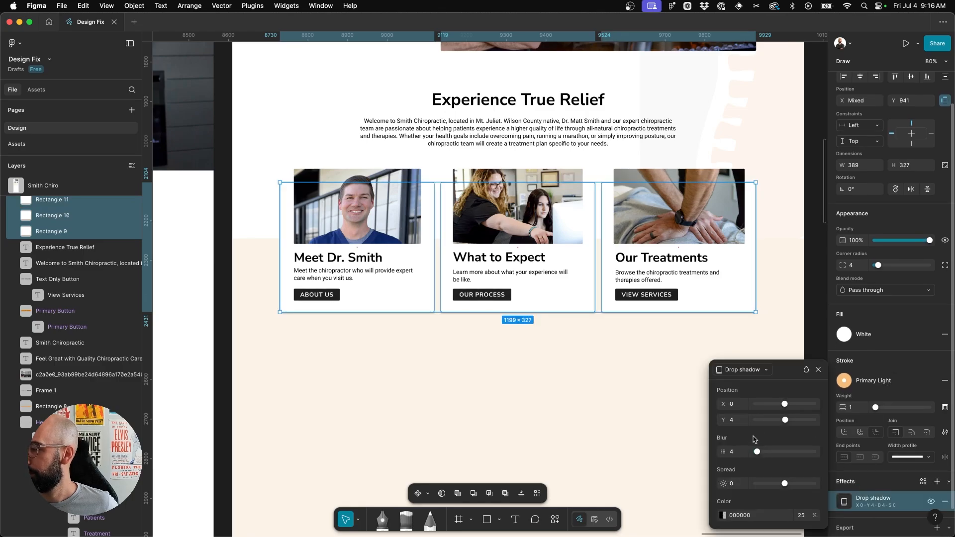
click(739, 453)
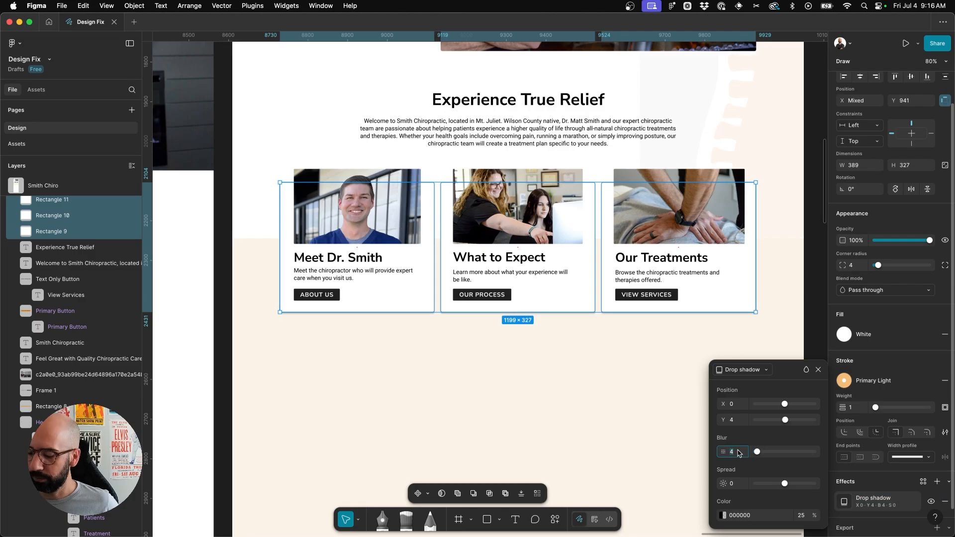
text(16)
key(Tab)
key(Tab)
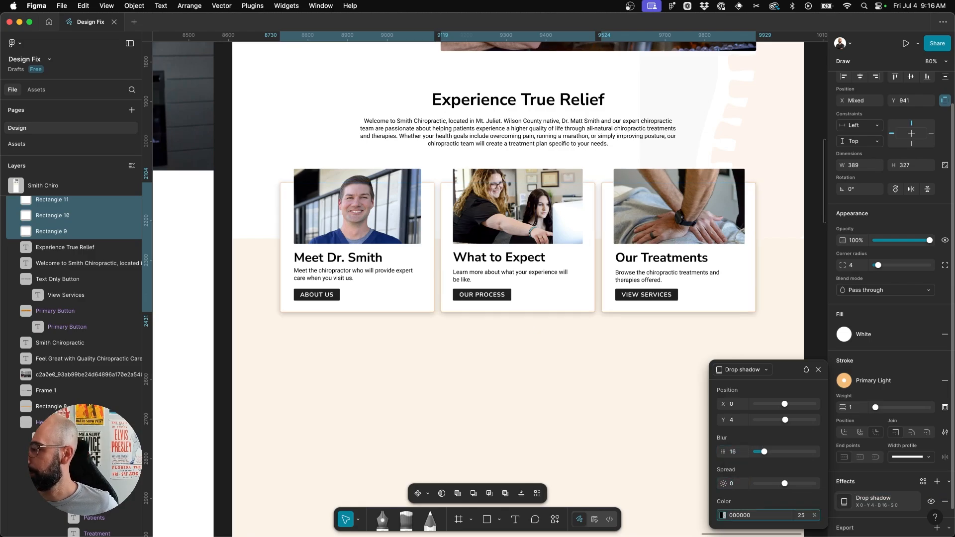
- Set the cards' drop shadow spread to -5 and its colour opacity to 15%
click(741, 482)
text(-4)
key(Return)
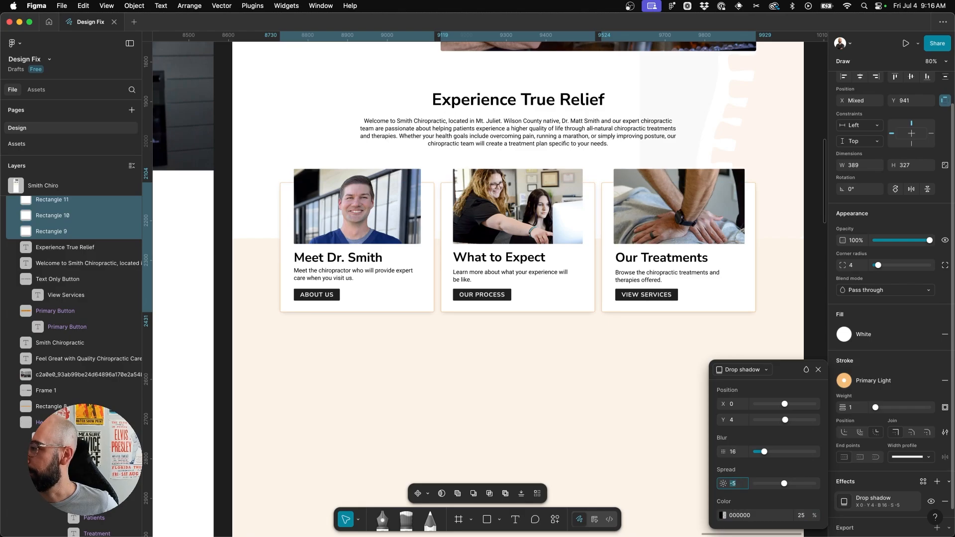
key(Tab)
key(Tab)
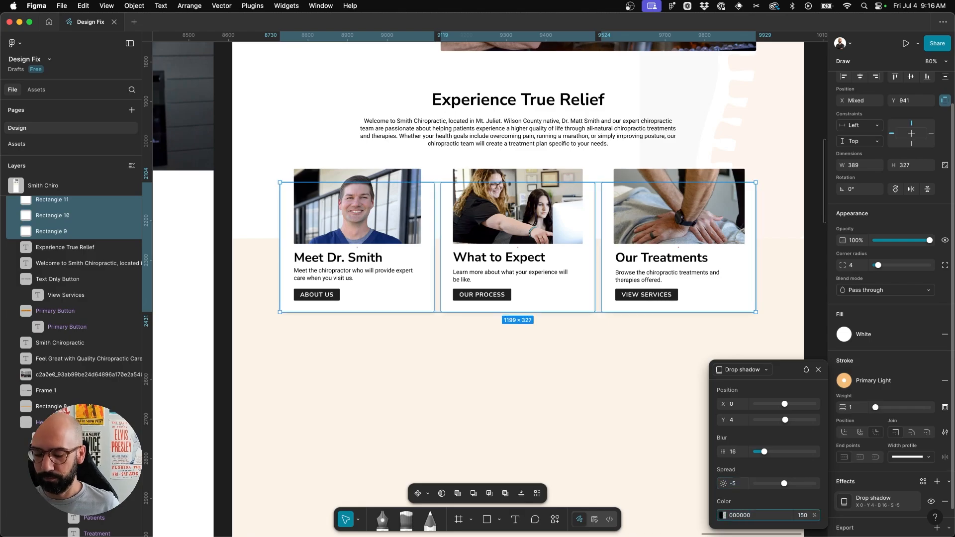
key(Return)
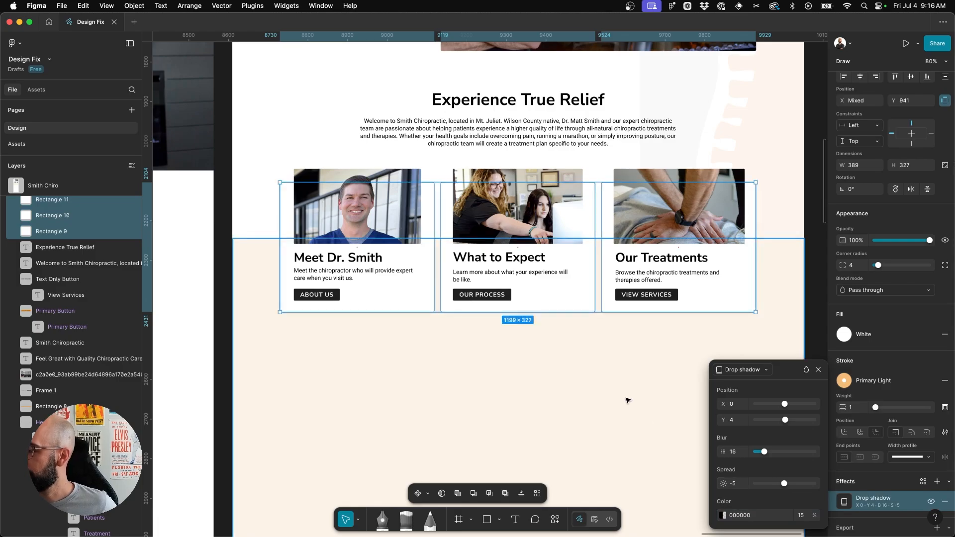
click(262, 92)
scroll(263, 93, down, 3)
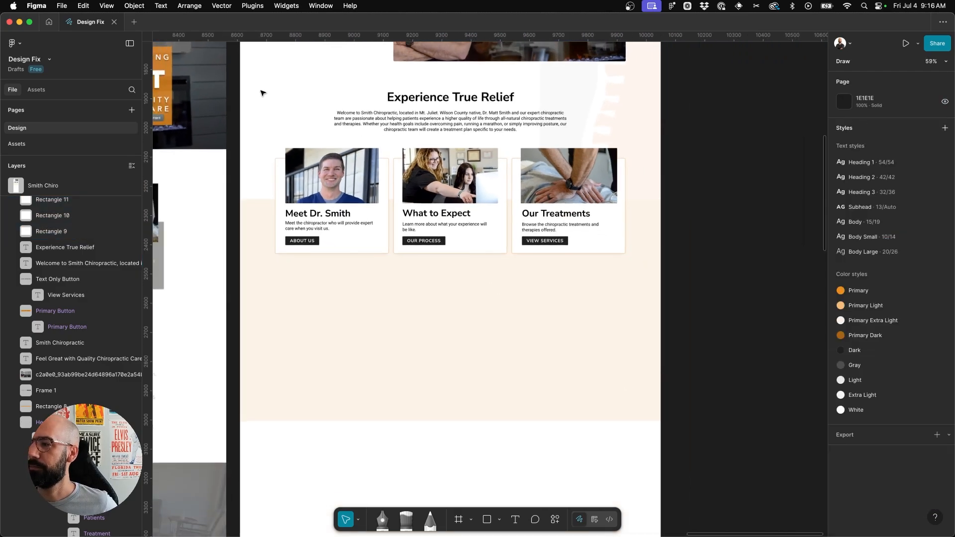
scroll(262, 93, up, 3)
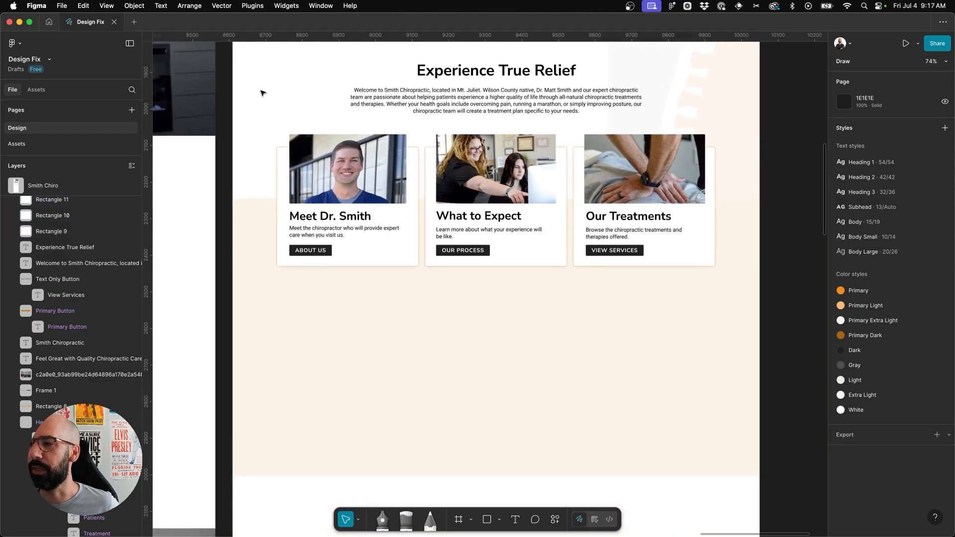
- Show the layout guides and review the testimonial section of the original page design
key(ctrl+shift+4)
scroll(262, 92, down, 2)
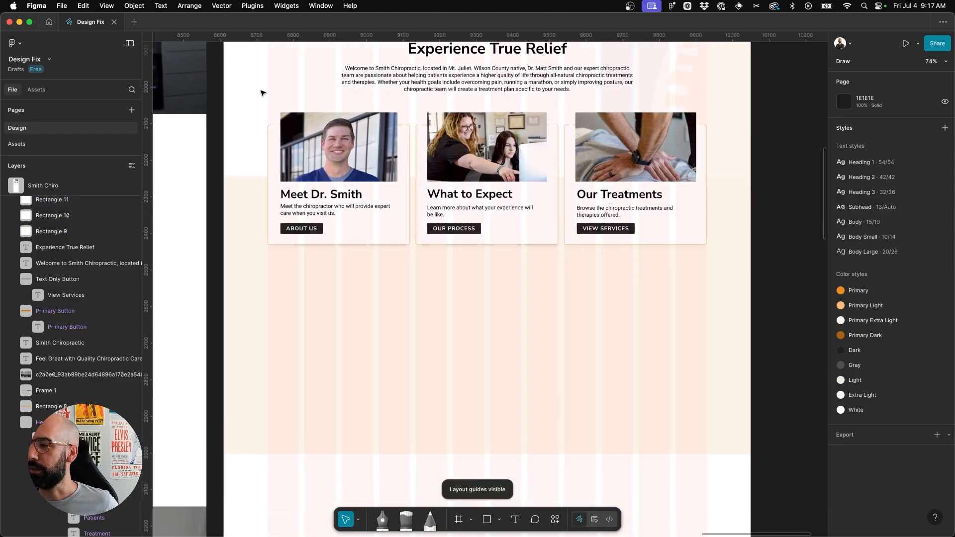
scroll(346, 283, down, 3)
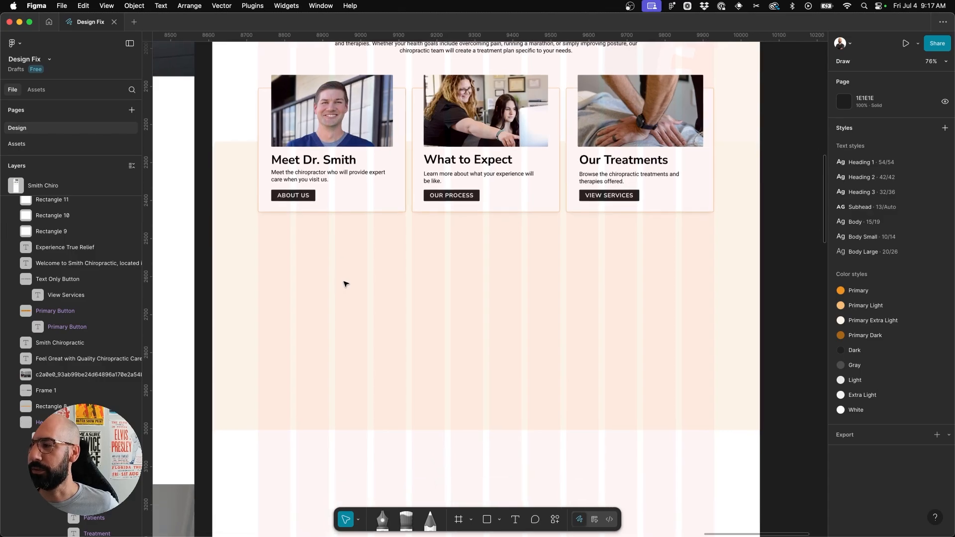
scroll(346, 283, left, 10)
scroll(346, 283, down, 6)
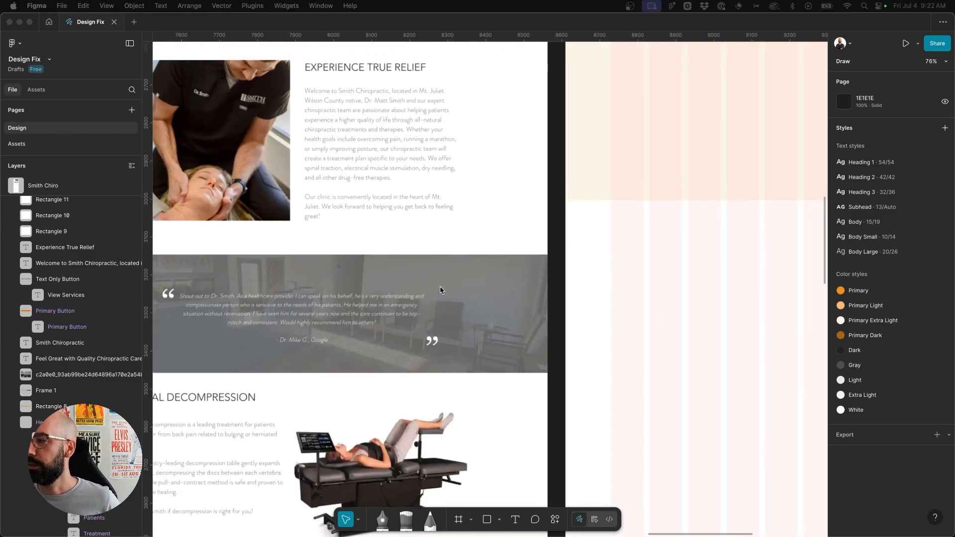
scroll(439, 285, right, 10)
scroll(440, 285, up, 4)
scroll(440, 285, right, 3)
scroll(440, 285, up, 4)
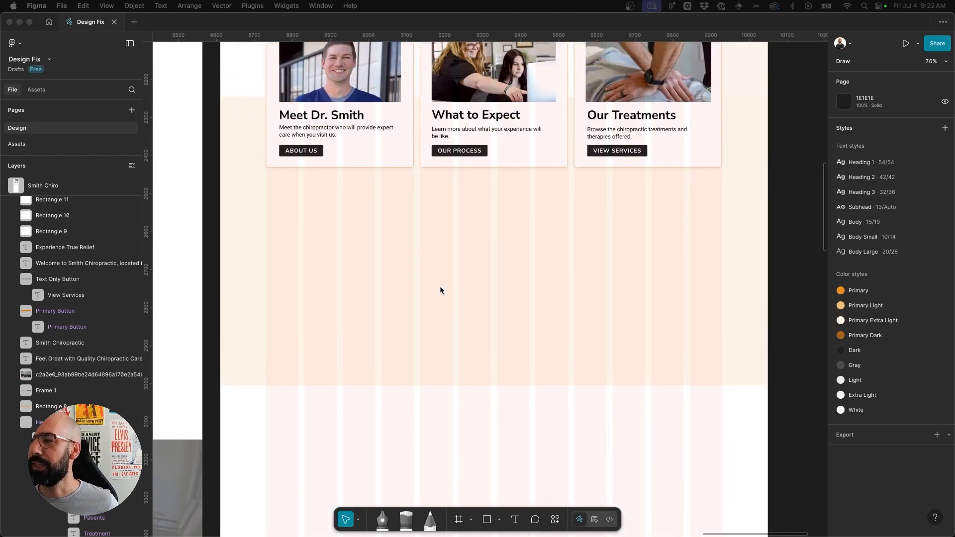
- Add a text box about 800 × 255 below the cards containing the testimonial quote from the original page
click(346, 228)
key(t)
drag(344, 225, 646, 322)
text(Shout out to Dr. Smith. As a healthcare provider I can speak on his behalf, he's a very understanding and compassionate person who is sensitive to the needs of his patients. He helped me in an emergency situation without reservation. I have seen him for several years now and the care continues to be top-notch and consistent. Would highly recommend him to others!)
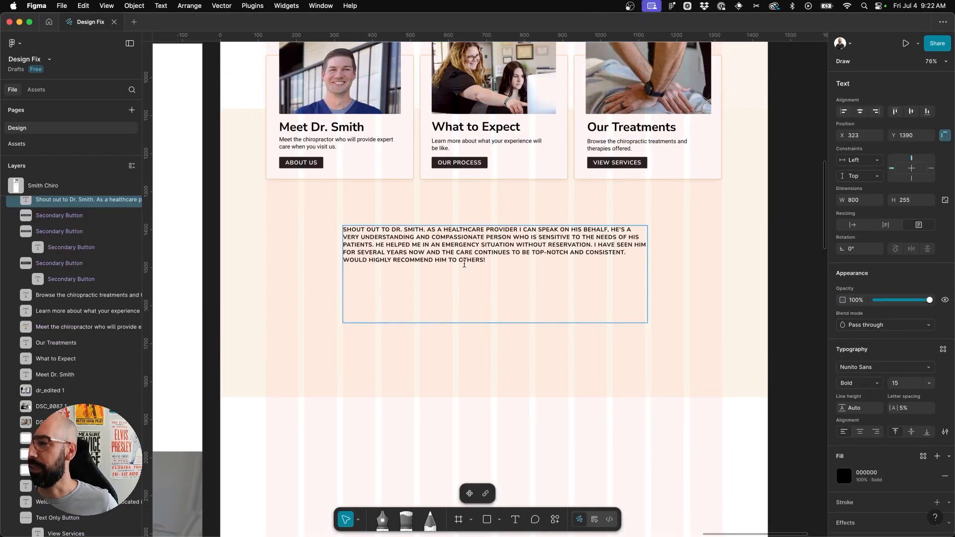
key(Escape)
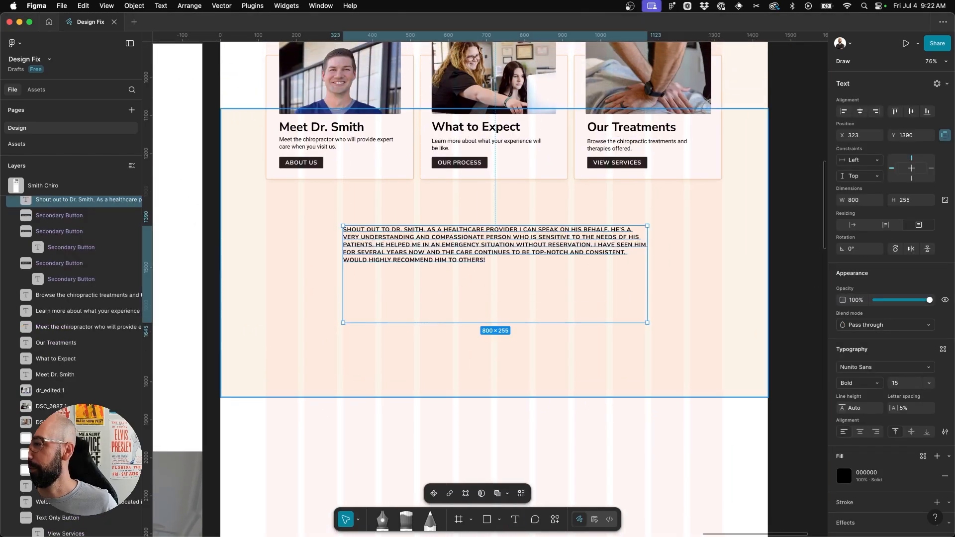
- Apply the Body Large text style to the testimonial quote
click(943, 350)
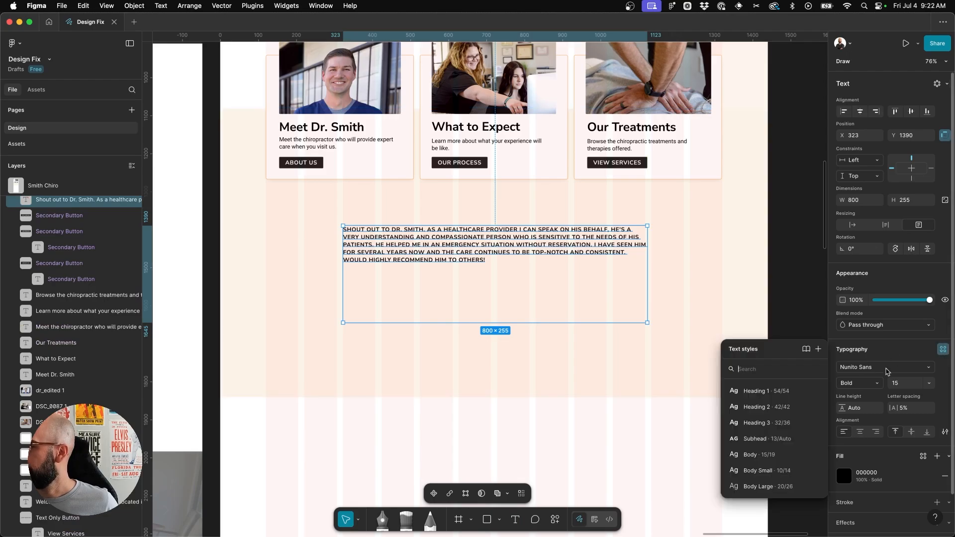
click(753, 456)
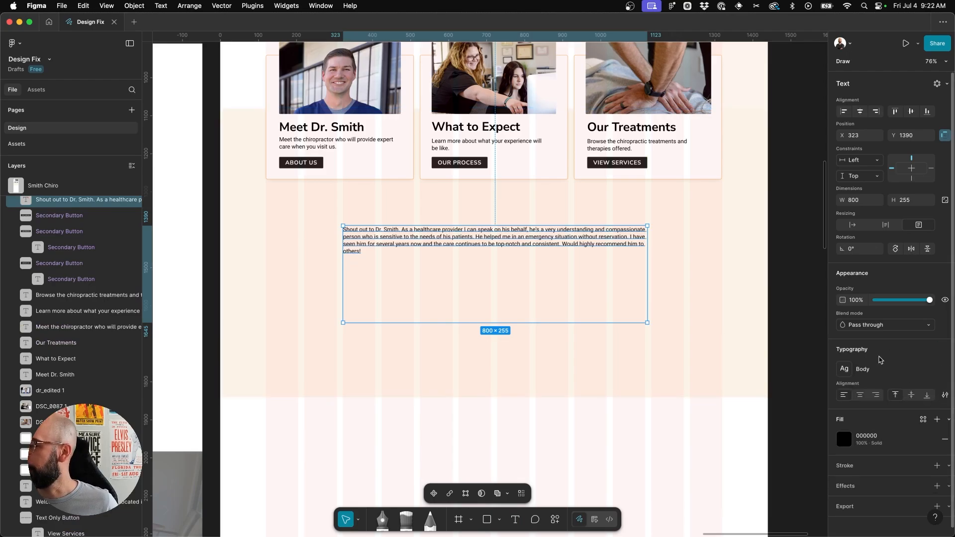
click(880, 363)
click(760, 506)
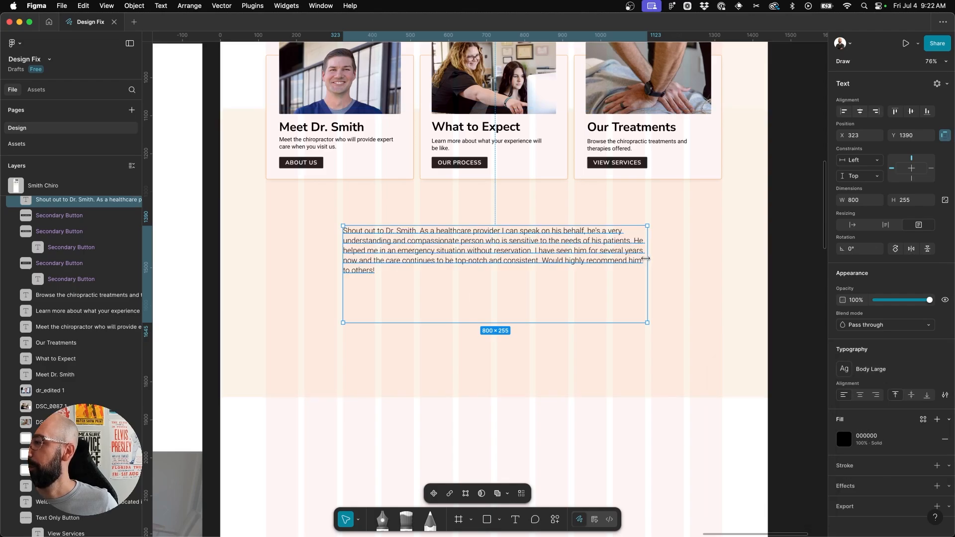
- Fit the testimonial box's height to its text and place it at X 424, Y 1416 with a width of 896
drag(645, 259, 667, 257)
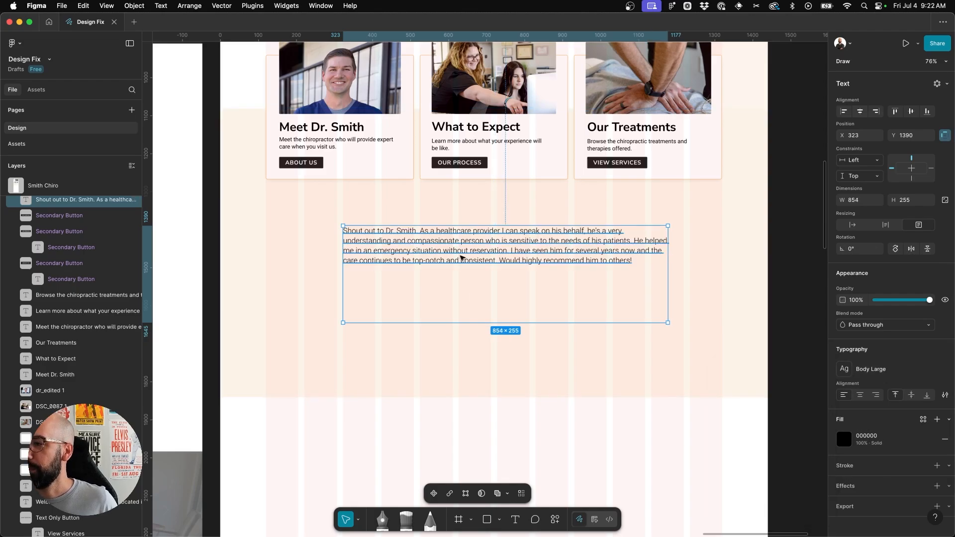
double_click(493, 323)
drag(458, 252, 511, 262)
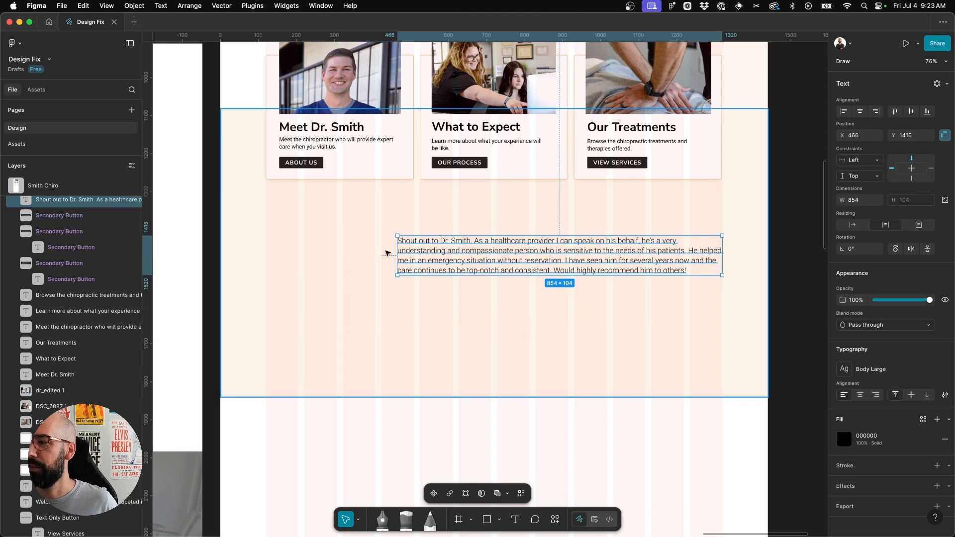
drag(389, 251, 380, 251)
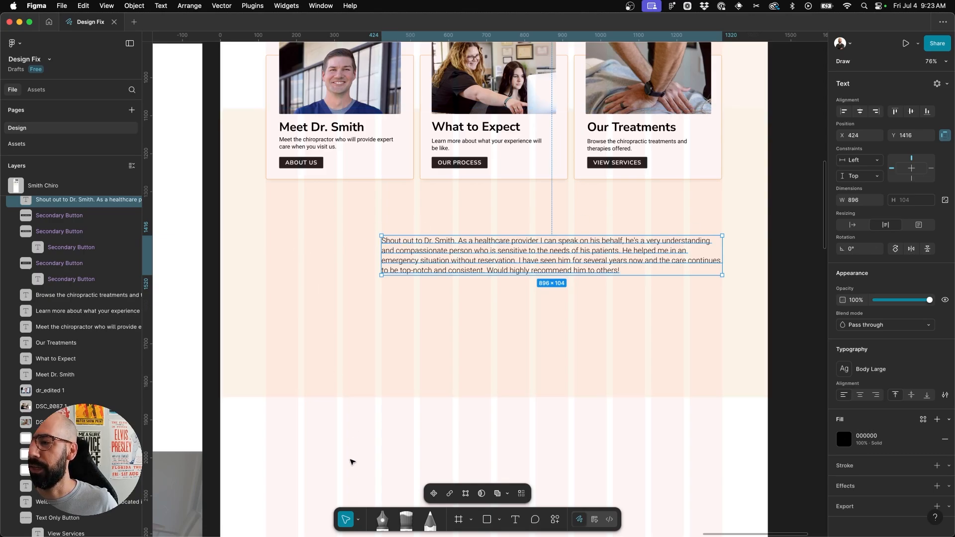
click(314, 345)
- Add the reviewer's name from the original testimonial as a text element beside the quote, near X 125, Y 1469
scroll(294, 256, up, 4)
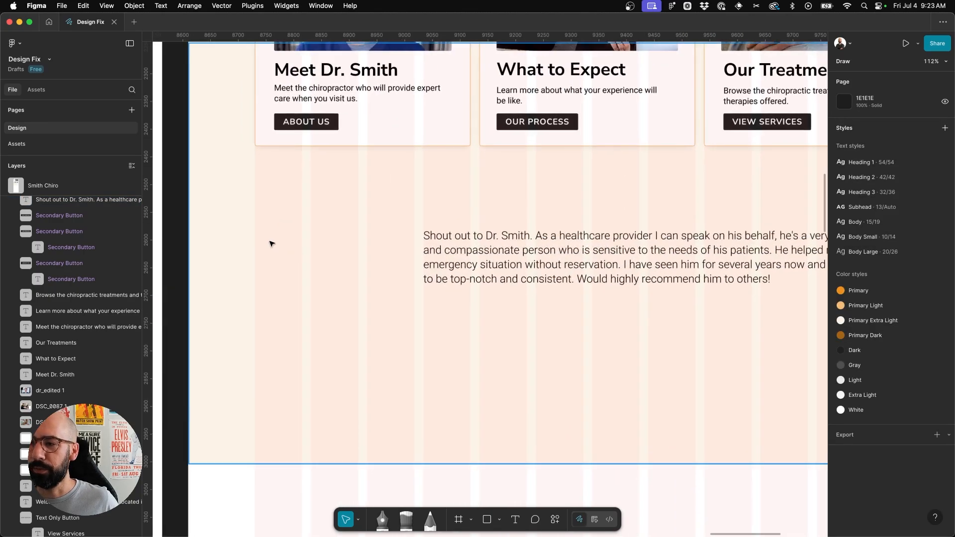
scroll(273, 272, left, 10)
scroll(273, 272, down, 5)
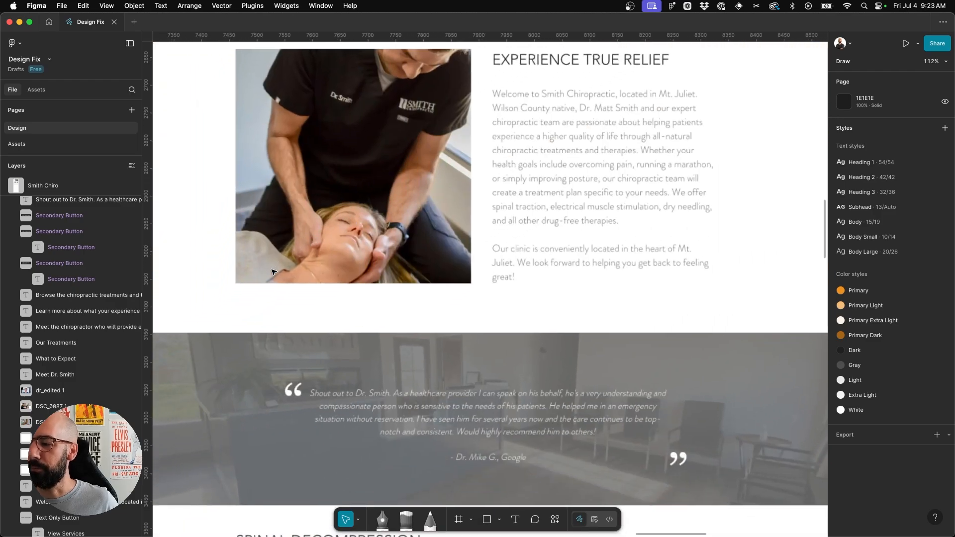
scroll(273, 272, right, 10)
scroll(273, 272, up, 6)
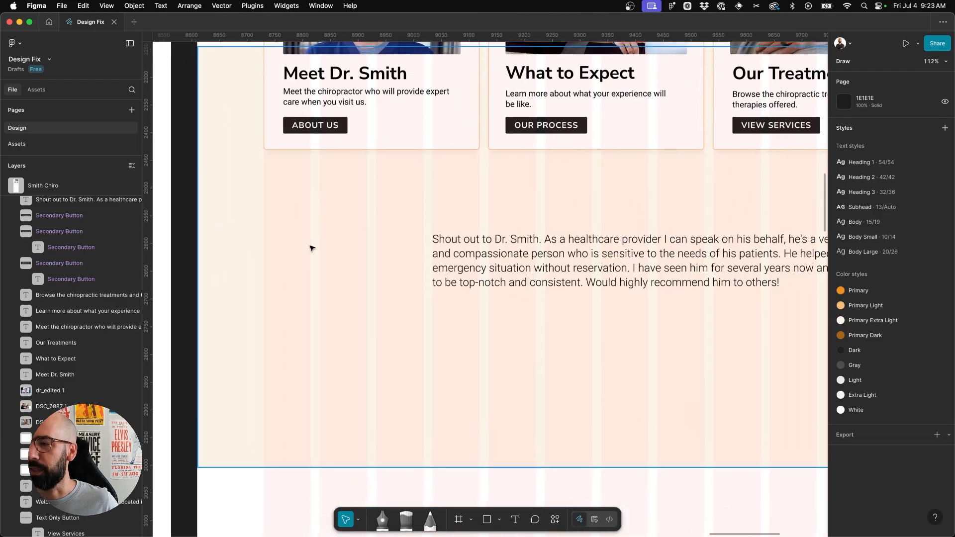
key(t)
click(375, 288)
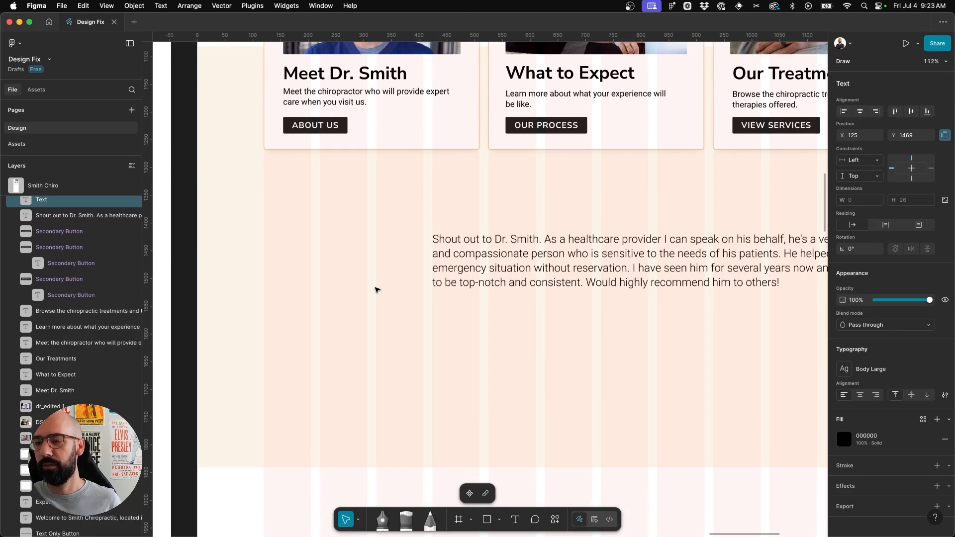
text(Dr. Mike)
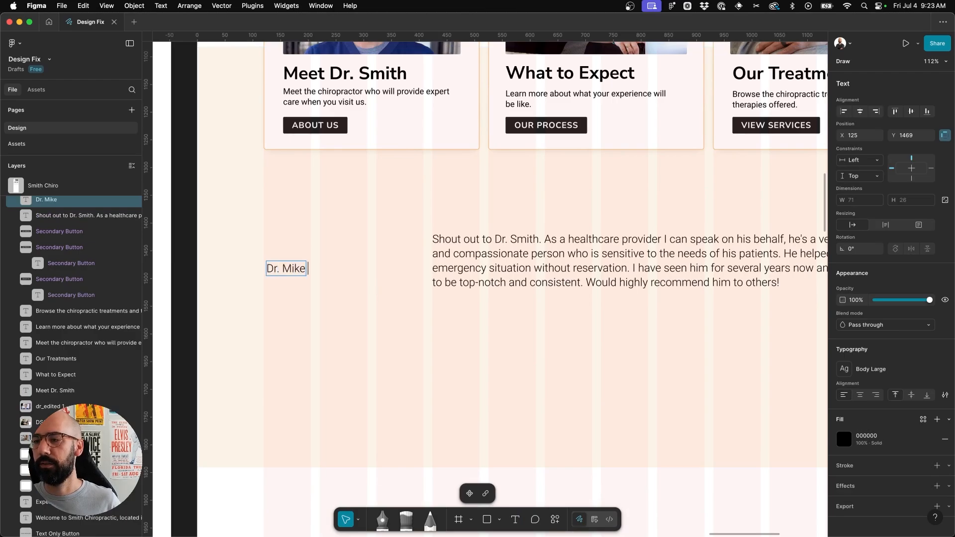
text( G.)
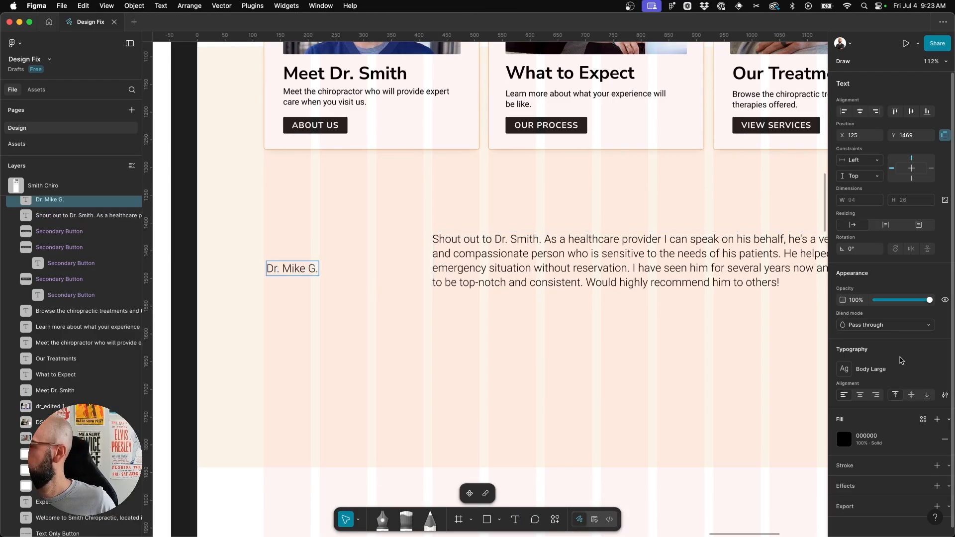
key(Escape)
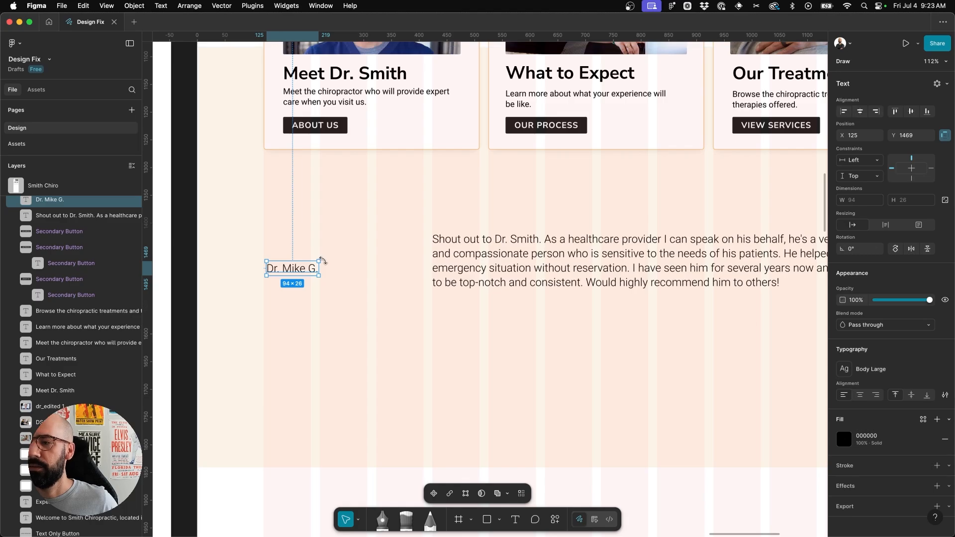
- Make the reviewer's name bold, shift it to X 137, Y 1462, detach its text style and set its font size to 26
key(super+b)
mouse_move(301, 272)
mouse_down()
mouse_move(301, 286)
mouse_move(307, 268)
mouse_up()
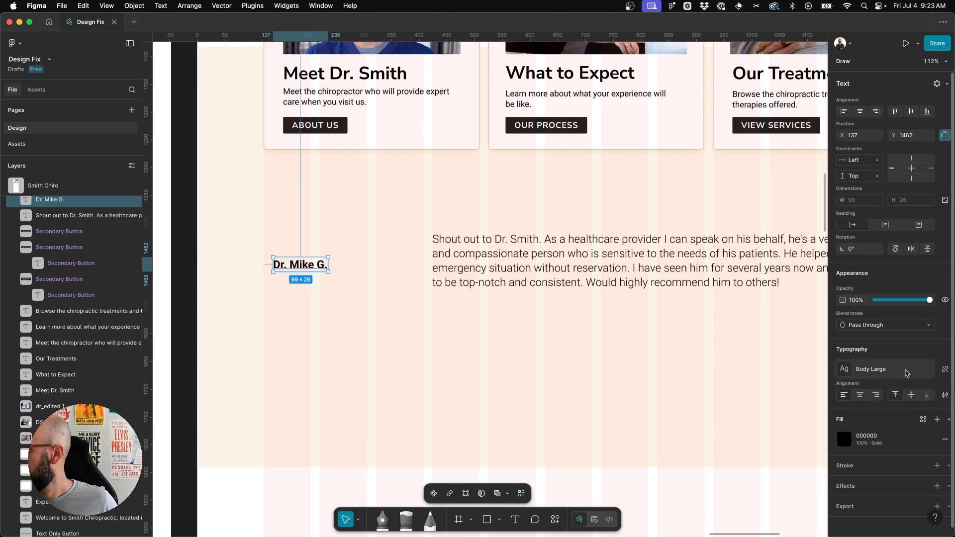
click(944, 370)
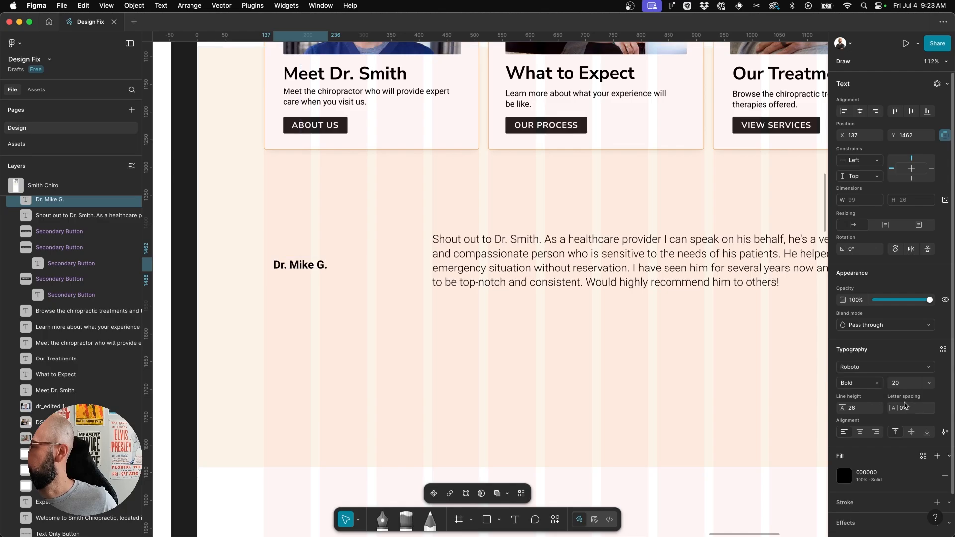
click(908, 382)
key(Up)
key(Up)
key(Up)
key(Up)
key(Up)
key(Up)
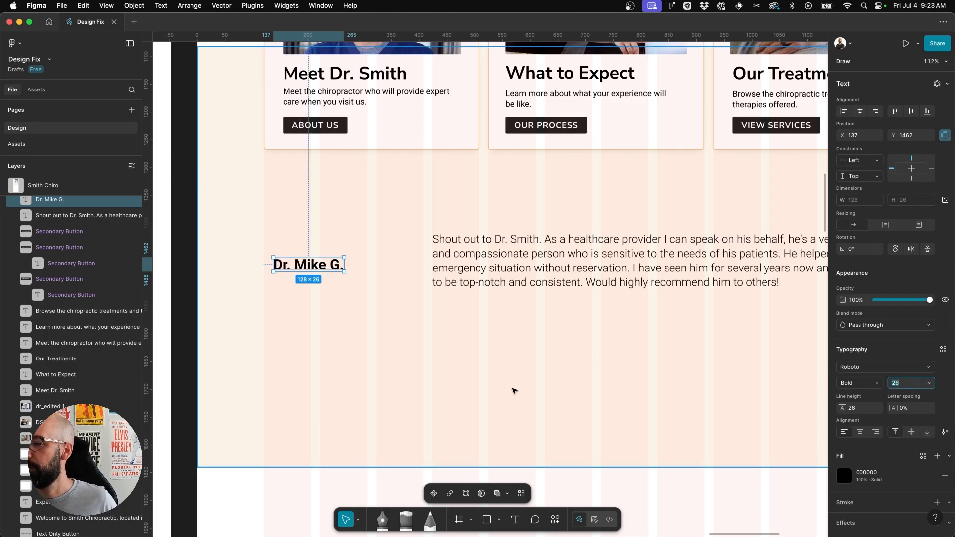
click(587, 491)
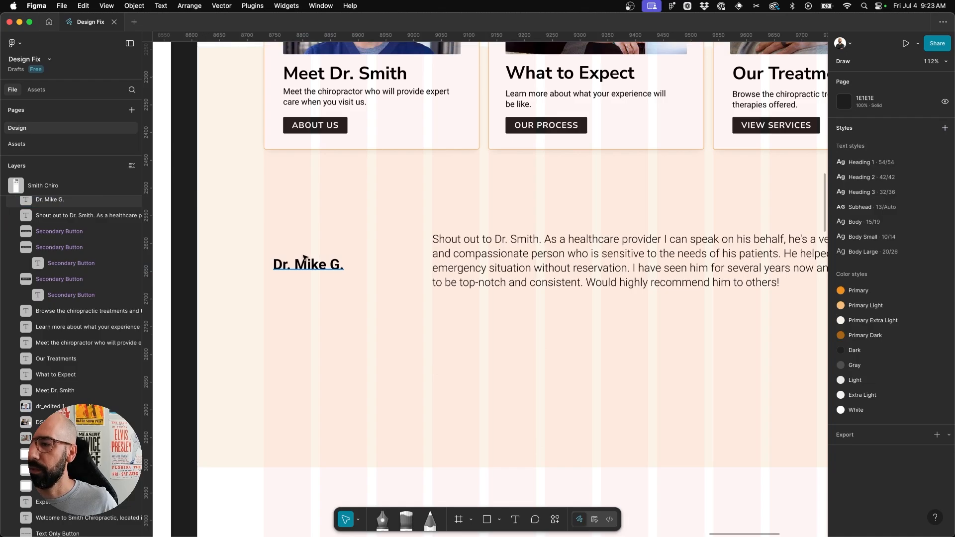
- Draw a five-pointed star about 37 × 37 below the reviewer's name and fill it with gold D8A600
click(498, 521)
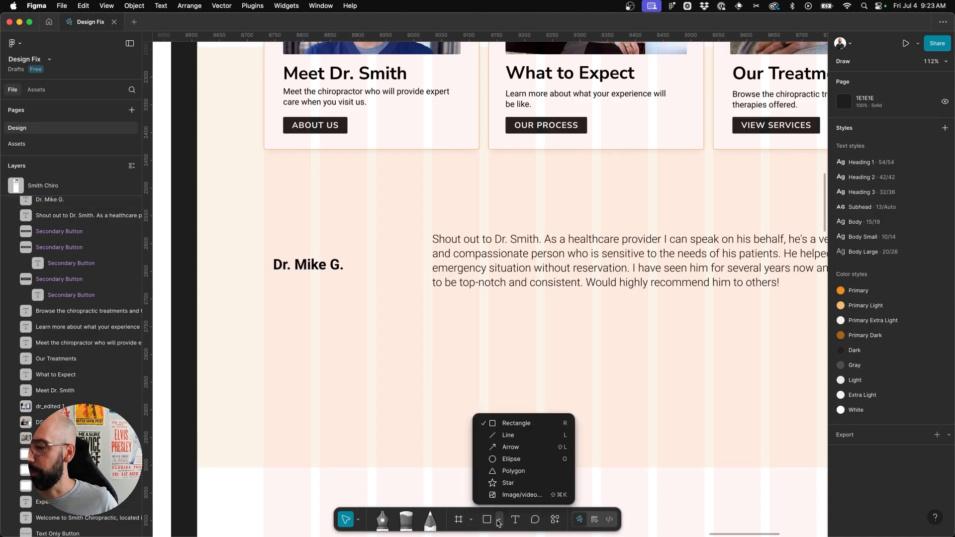
click(500, 485)
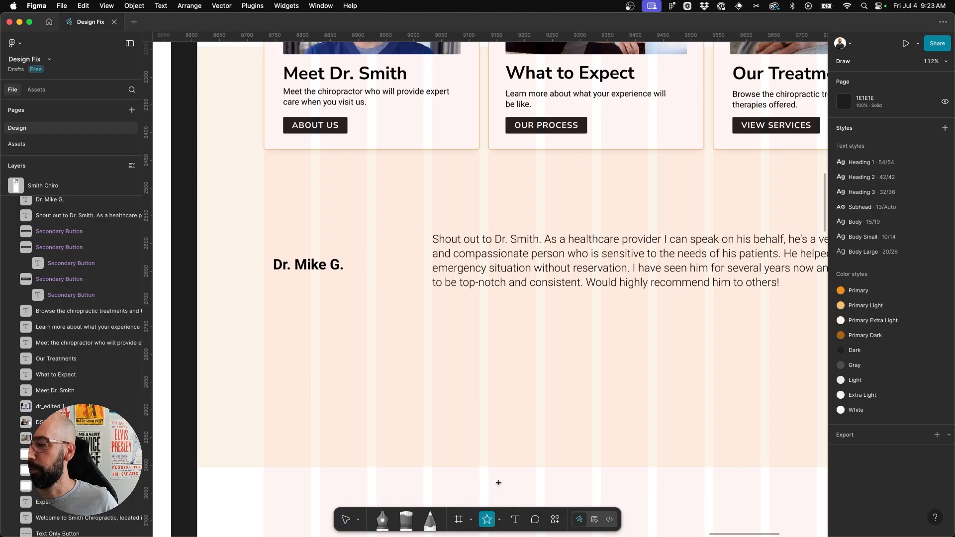
mouse_move(306, 325)
mouse_down()
mouse_move(334, 356)
mouse_move(326, 346)
mouse_up()
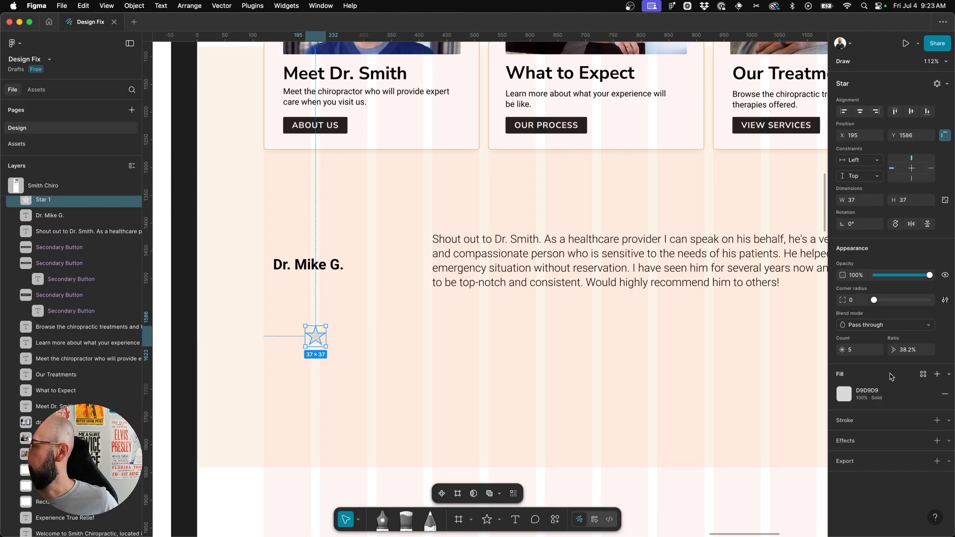
click(844, 396)
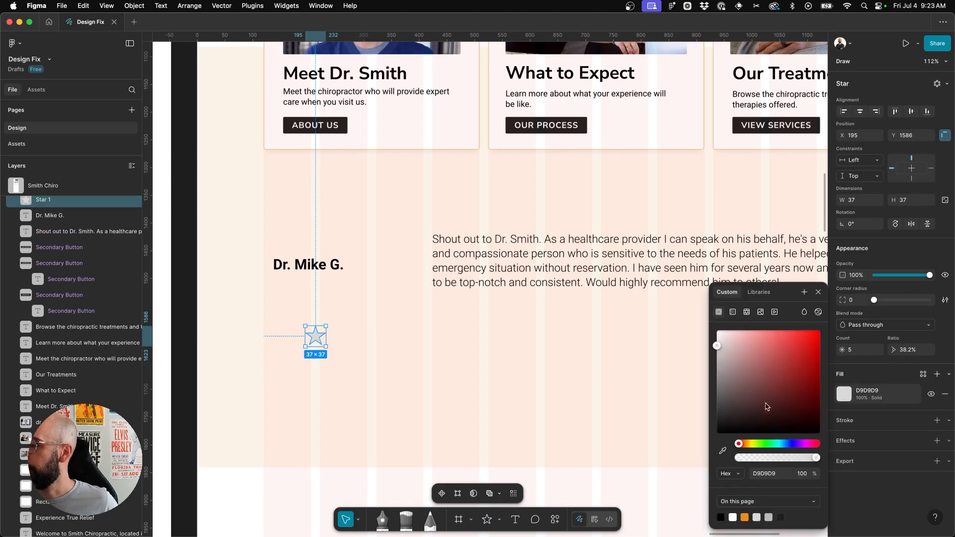
click(749, 444)
drag(756, 348, 841, 353)
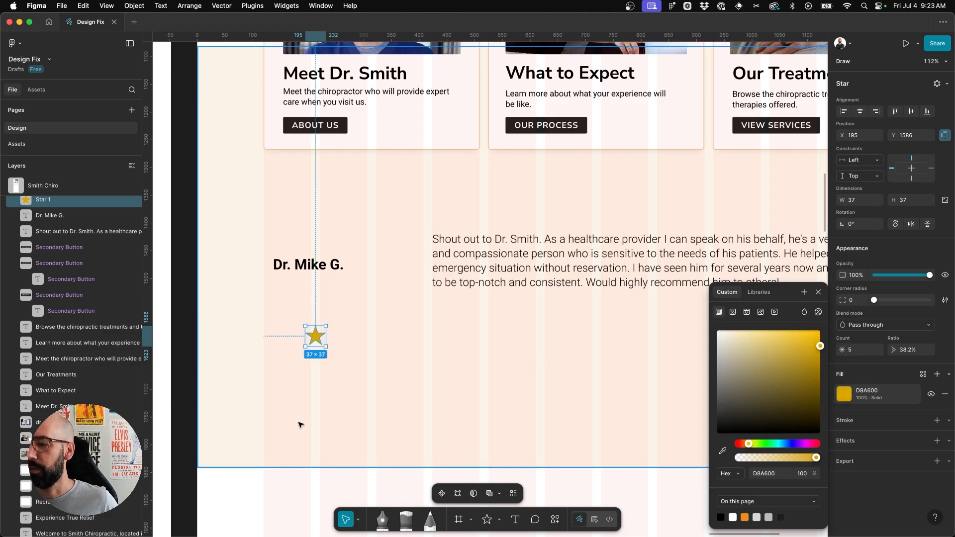
click(284, 450)
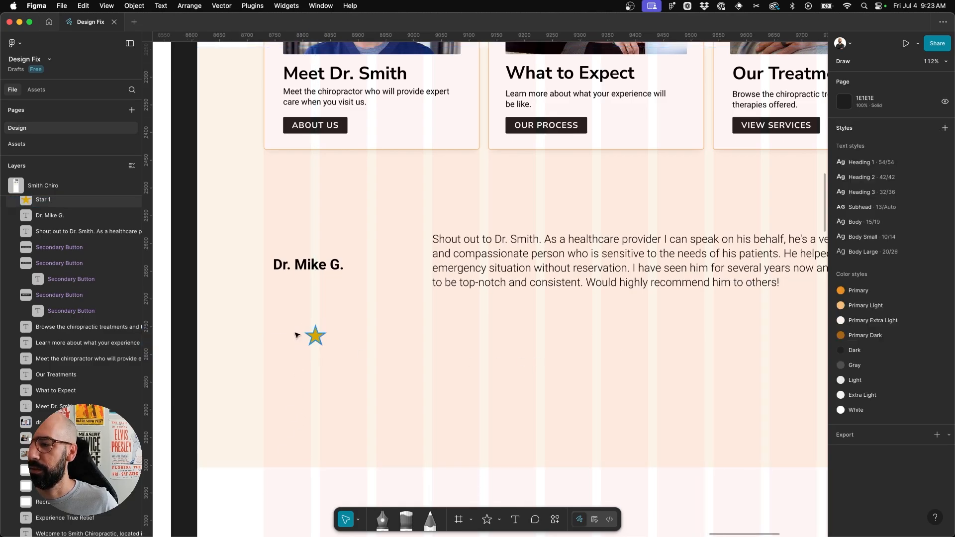
- Duplicate the gold star into an evenly spaced horizontal row of five stars at Y 1573
mouse_move(315, 339)
mouse_down()
mouse_move(291, 332)
mouse_move(312, 333)
mouse_up()
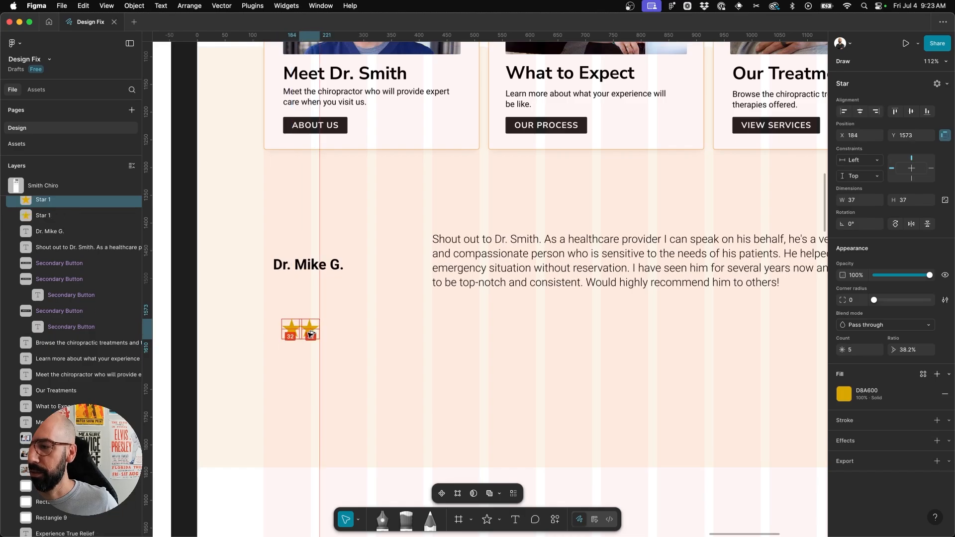
scroll(312, 333, up, 10)
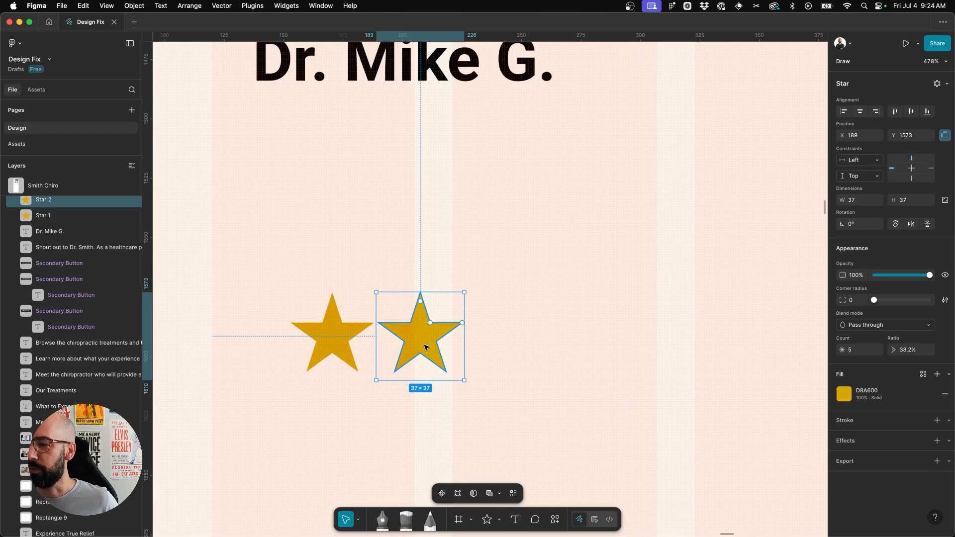
key(super+d)
key(super+d)
key(super+d)
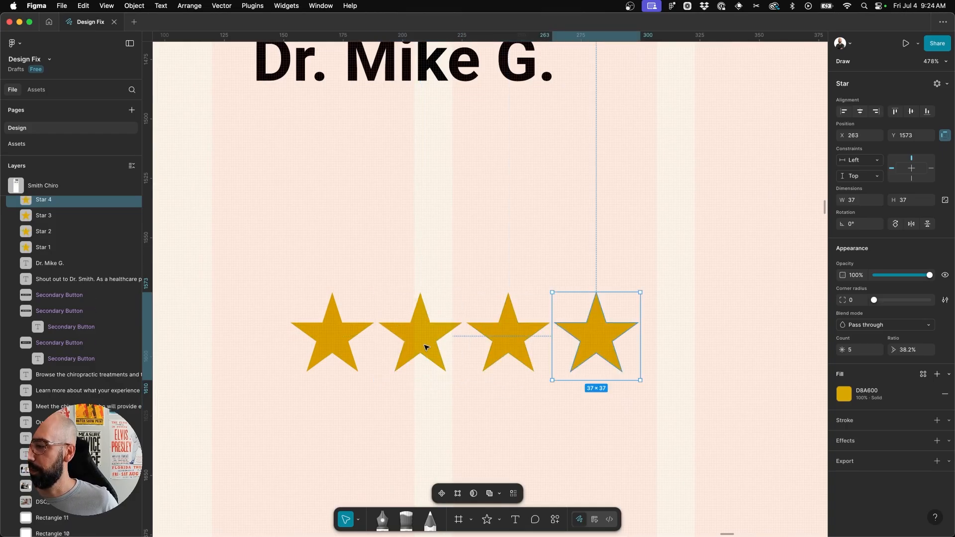
scroll(427, 347, down, 3)
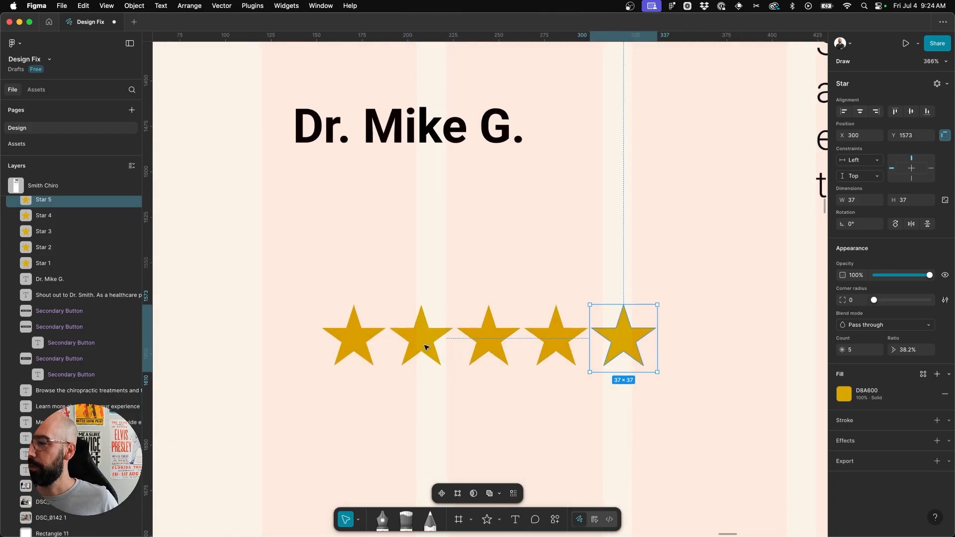
- Move all five stars together to just above the reviewer's name, at Y 1413, and group them
shift+click(364, 343)
shift+click(422, 336)
shift+click(490, 337)
shift+click(563, 338)
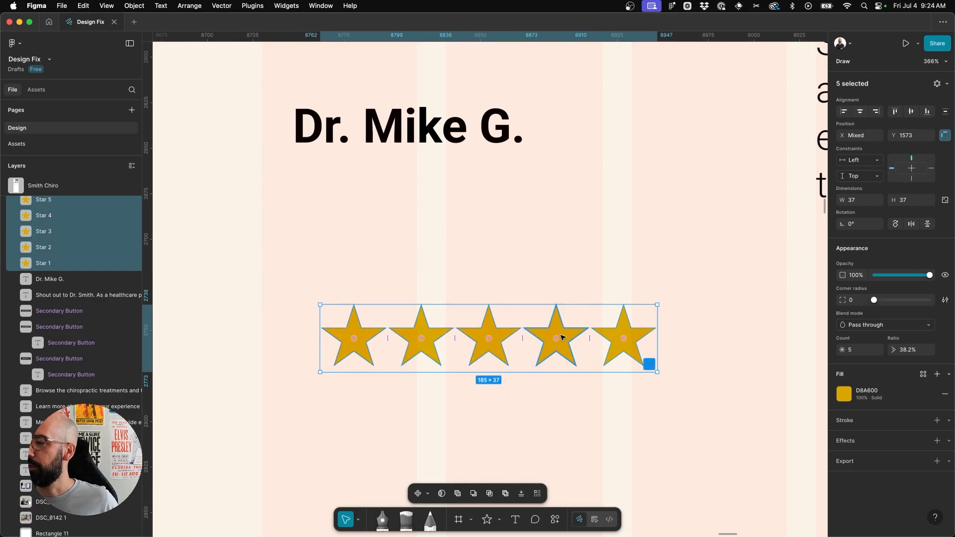
scroll(629, 339, down, 4)
drag(629, 340, 580, 188)
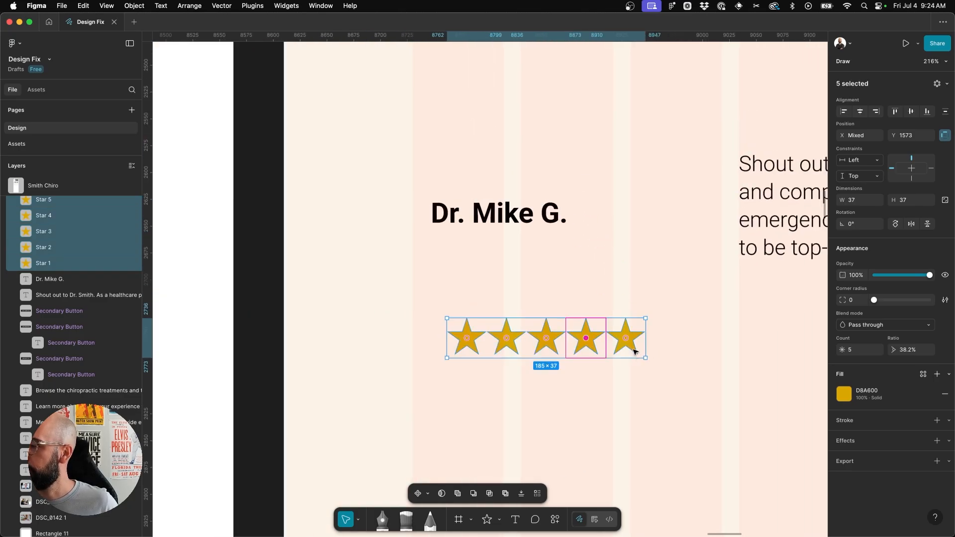
drag(632, 351, 605, 180)
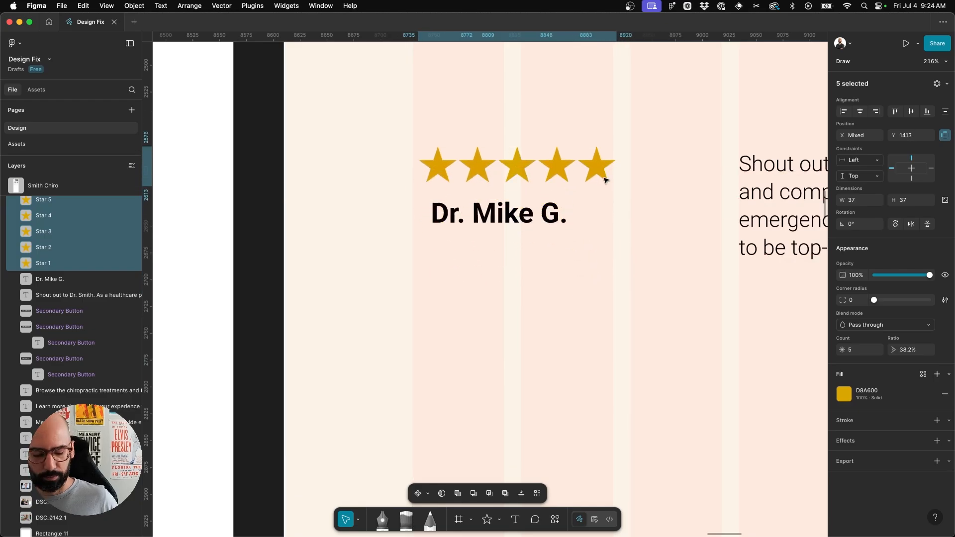
key(super+g)
- Place the reviewer's name at X 120, Y 1436 and the star group directly beneath it, aligned to the same column edge
scroll(603, 179, down, 3)
scroll(572, 194, up, 3)
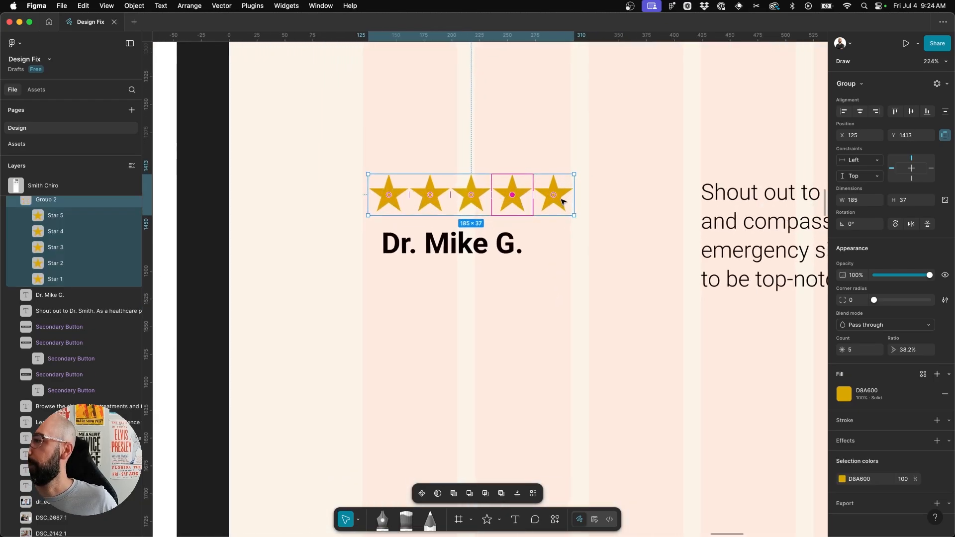
drag(566, 194, 484, 210)
scroll(484, 210, down, 5)
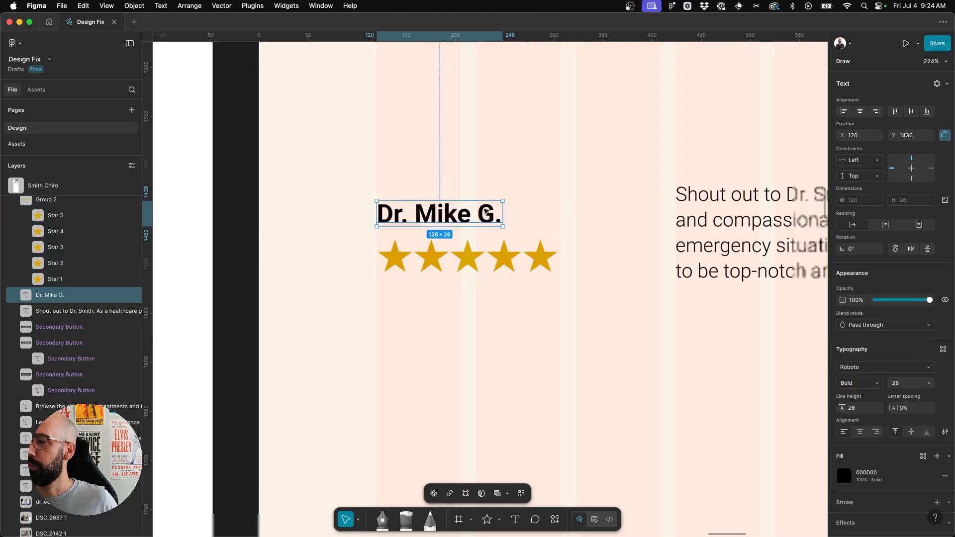
scroll(485, 211, right, 2)
click(683, 452)
- Hide the layout guides to check the testimonial section without the column overlay
scroll(679, 447, right, 3)
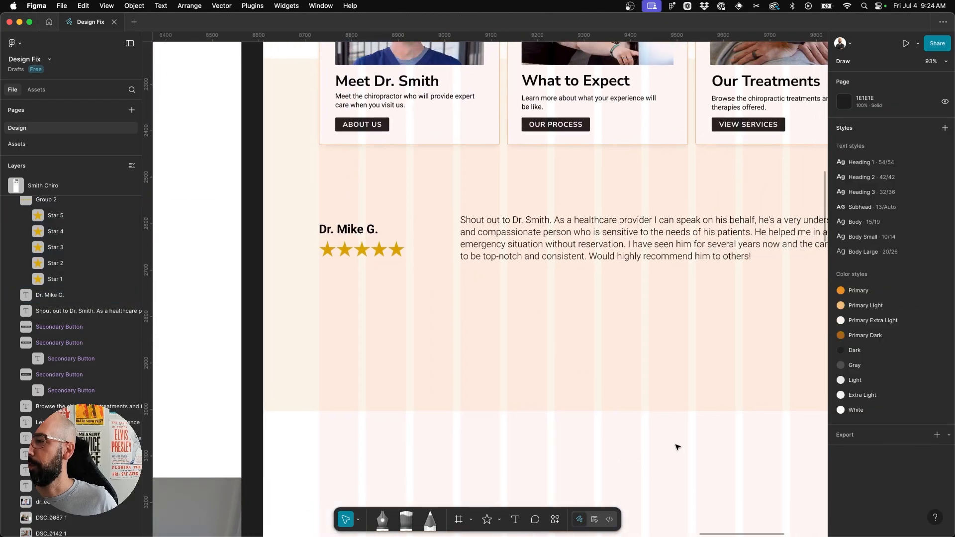
scroll(622, 348, right, 2)
scroll(571, 271, down, 2)
scroll(571, 271, right, 2)
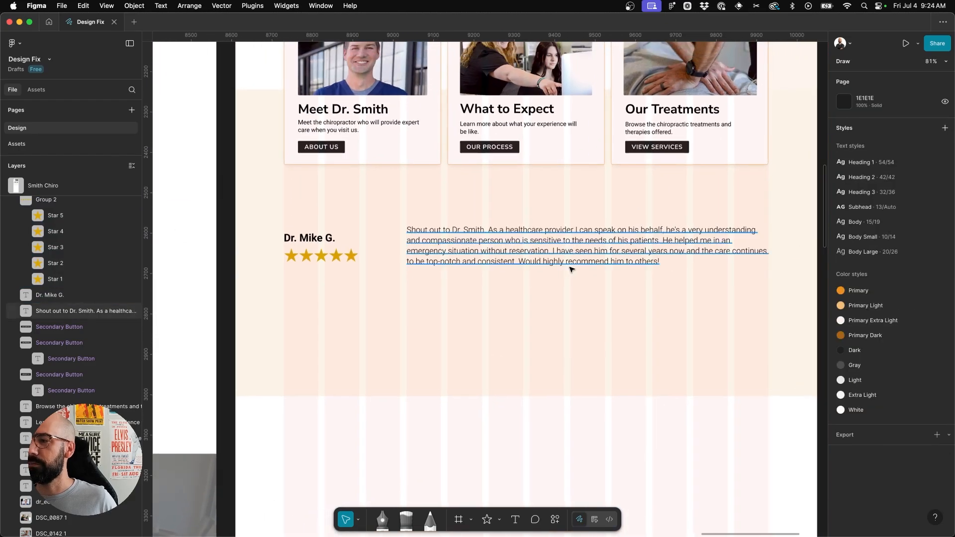
scroll(571, 271, up, 1)
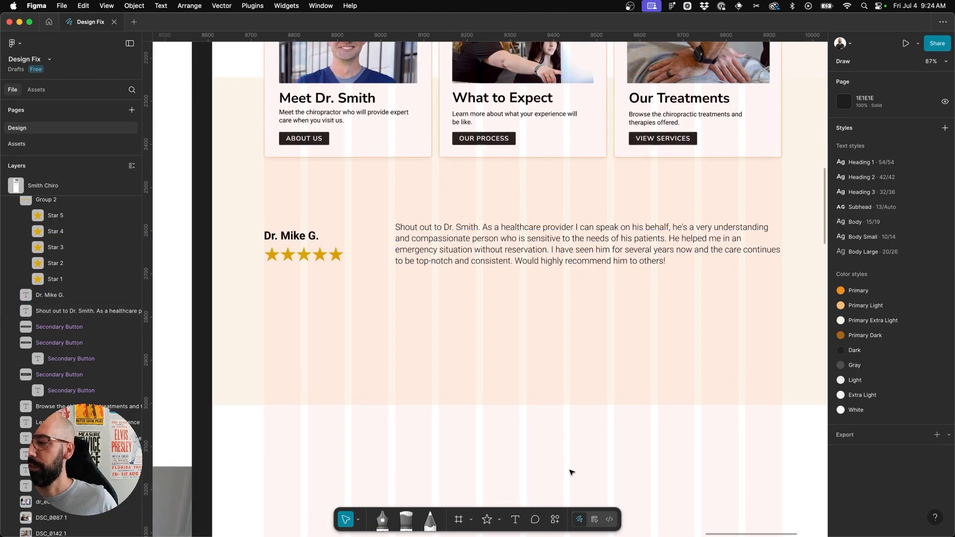
scroll(571, 471, up, 1)
scroll(571, 471, right, 1)
key(shift+g)
scroll(417, 329, up, 1)
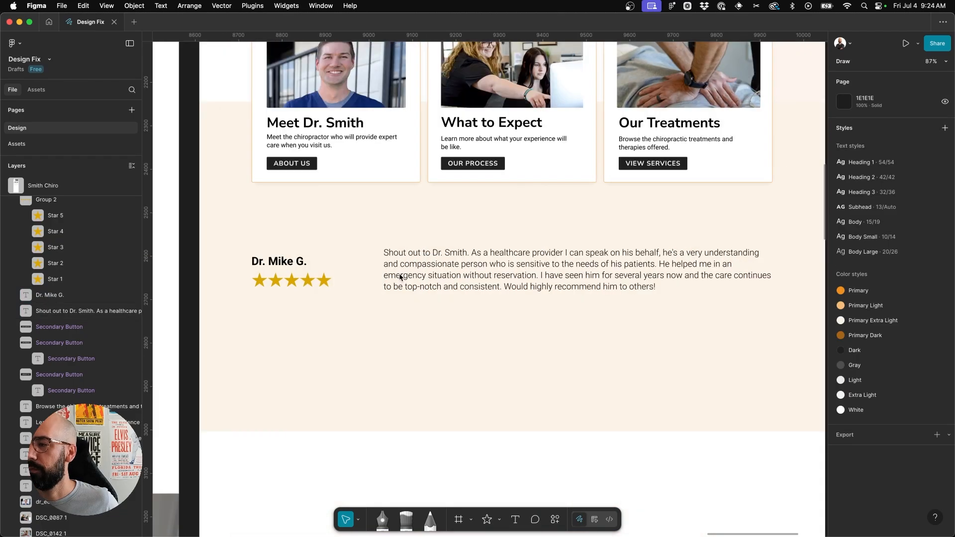
- Enclose the testimonial quote in opening and closing quotation marks
double_click(386, 253)
click(385, 254)
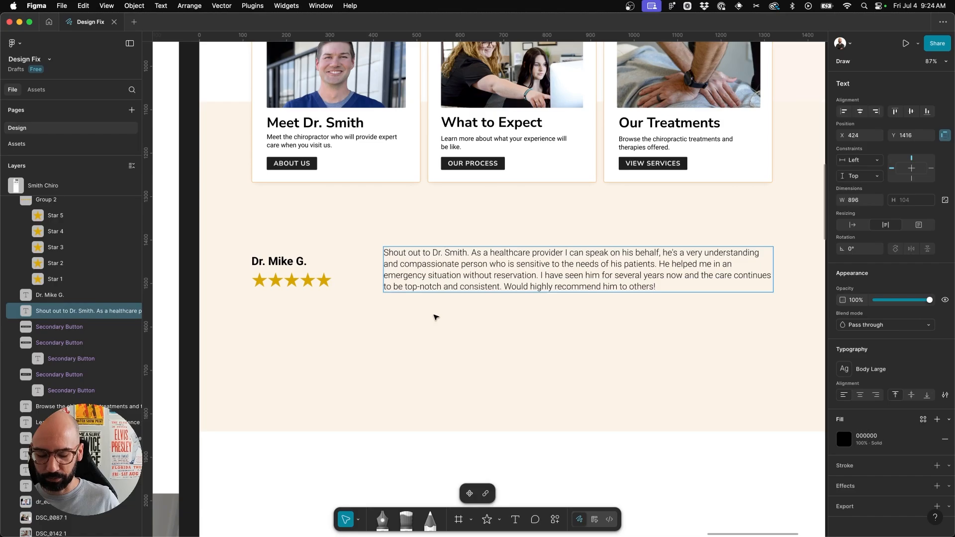
text(")
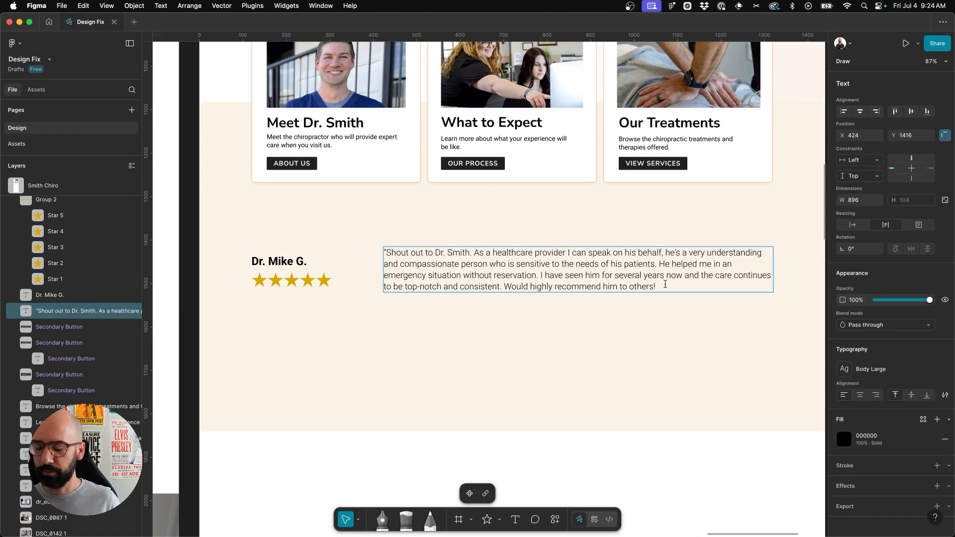
key(Escape)
key(Escape)
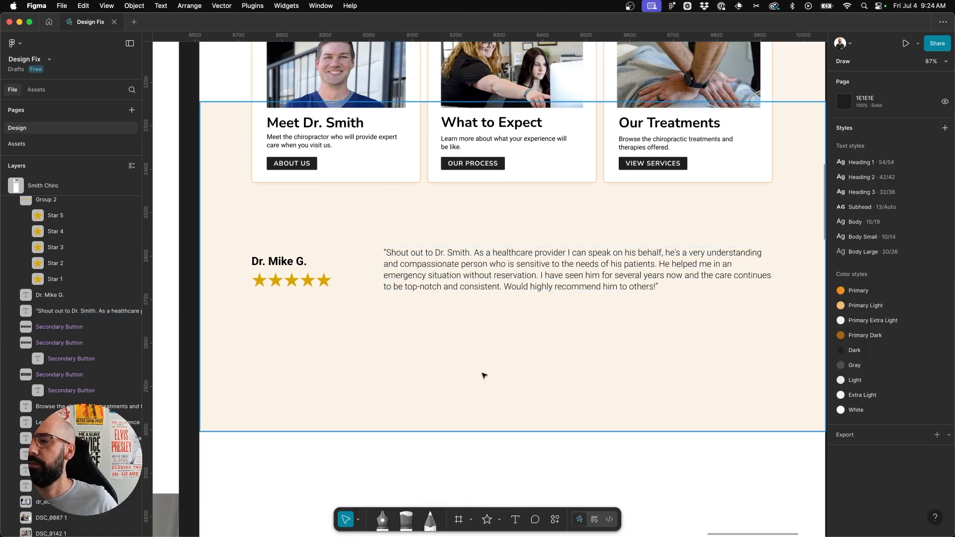
scroll(469, 354, down, 3)
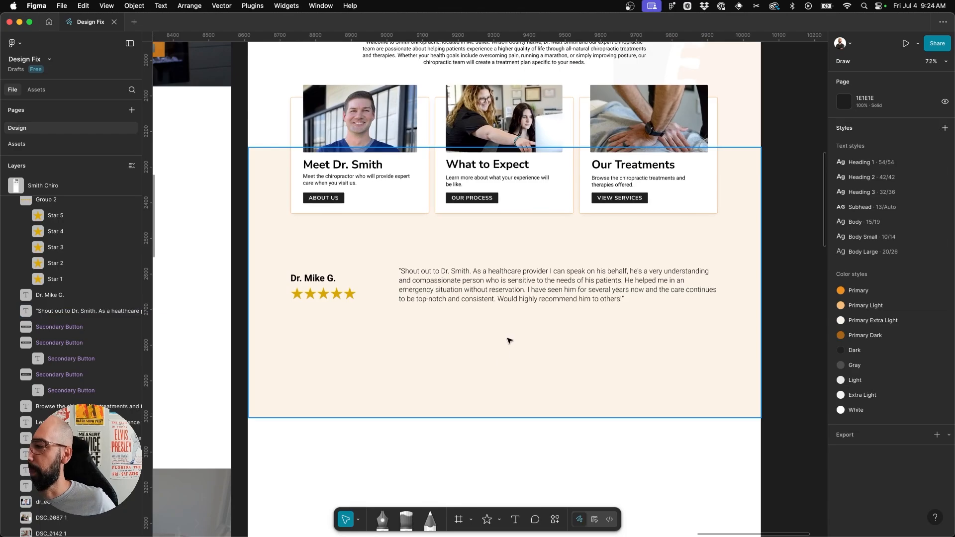
scroll(508, 341, up, 3)
scroll(366, 253, down, 3)
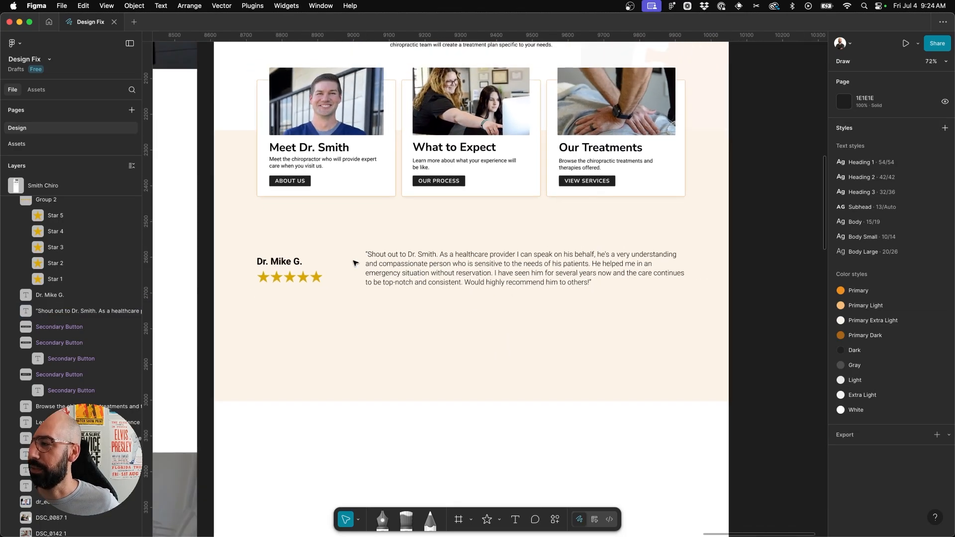
- Move the testimonial quote, reviewer name and star group up together to 80 px below the service cards
click(423, 259)
shift+click(290, 262)
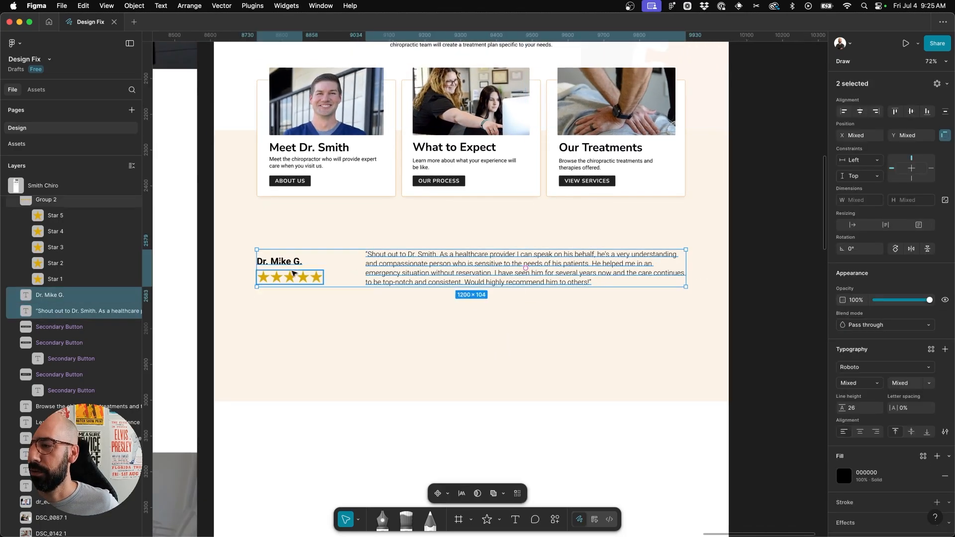
shift+click(294, 279)
drag(313, 277, 312, 254)
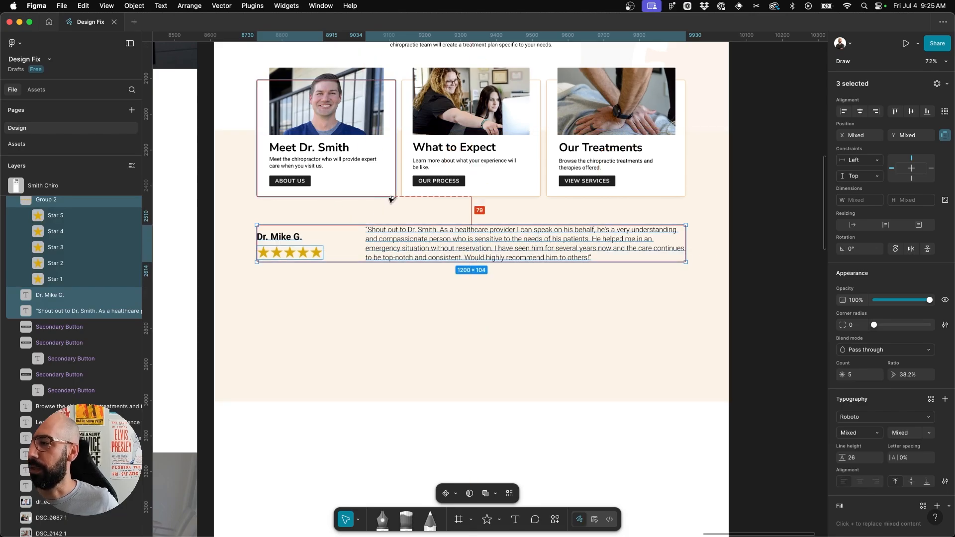
key(Down)
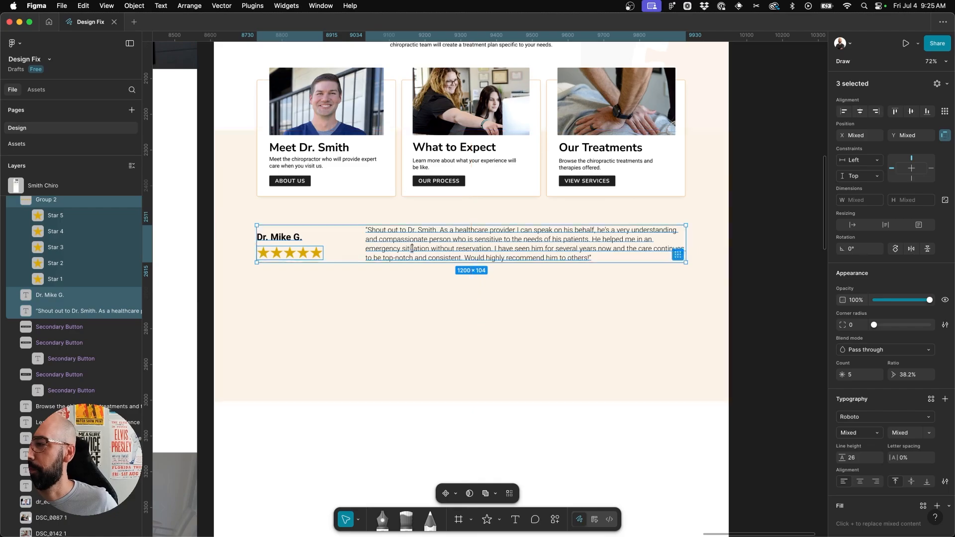
- Shorten the cream background rectangle behind the testimonial to a height of 449 and show the layout guides
click(431, 319)
drag(426, 401, 424, 292)
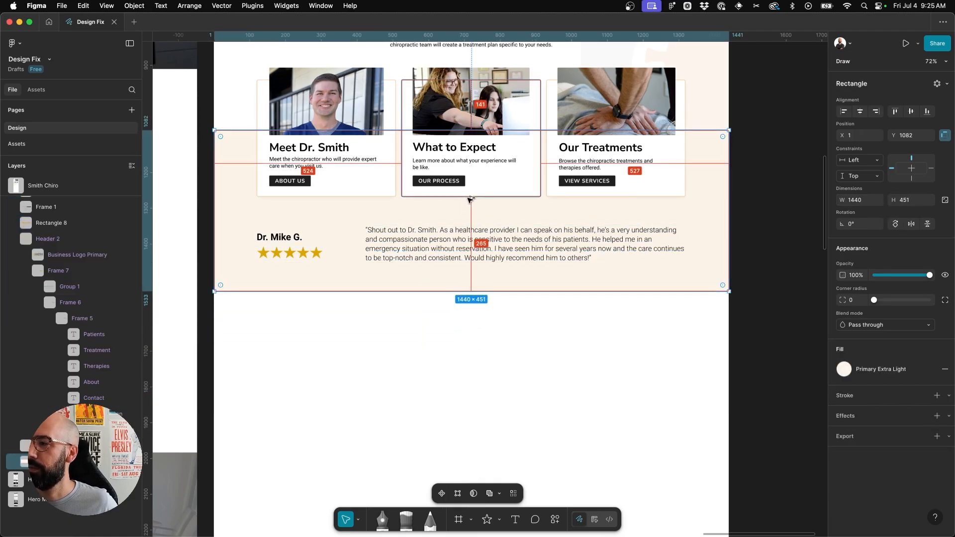
scroll(481, 273, up, 10)
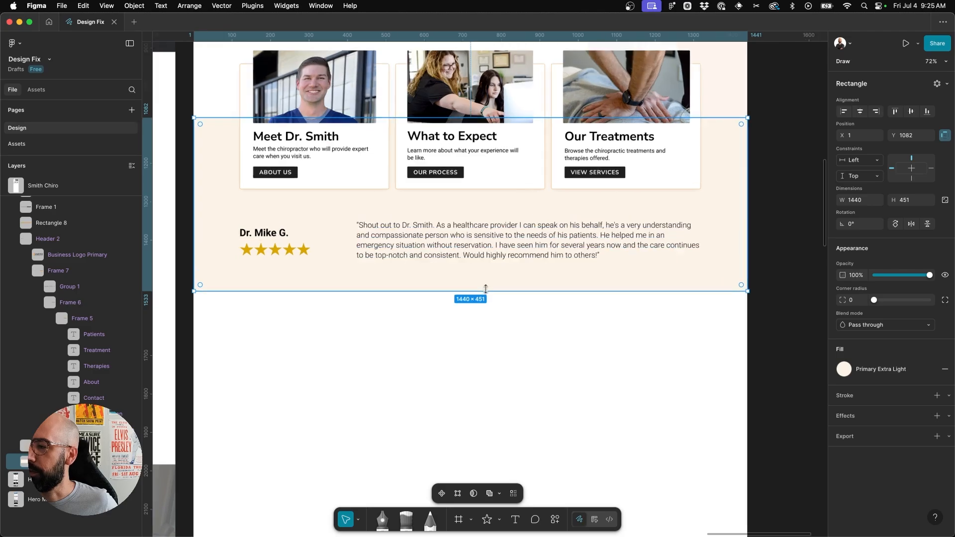
key(ctrl+g)
drag(493, 299, 492, 295)
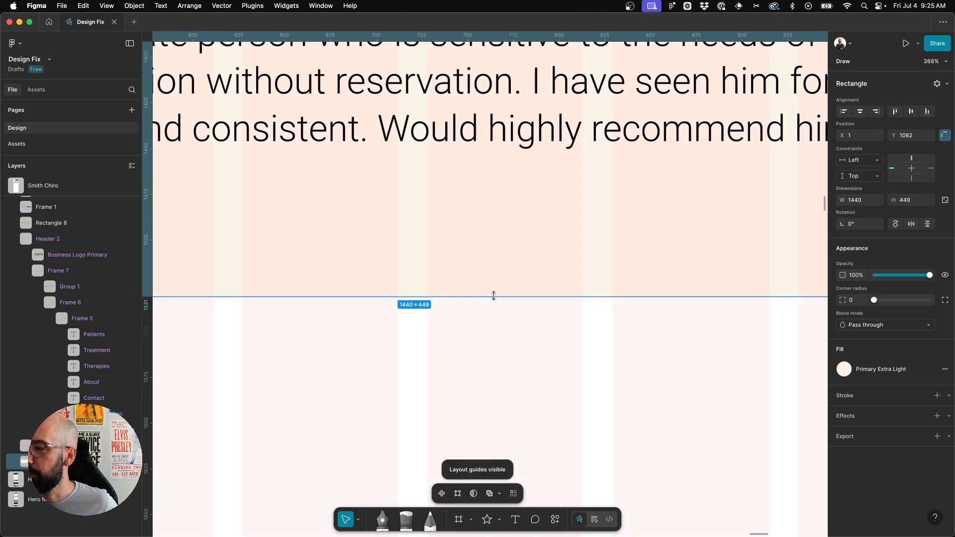
scroll(493, 294, down, 10)
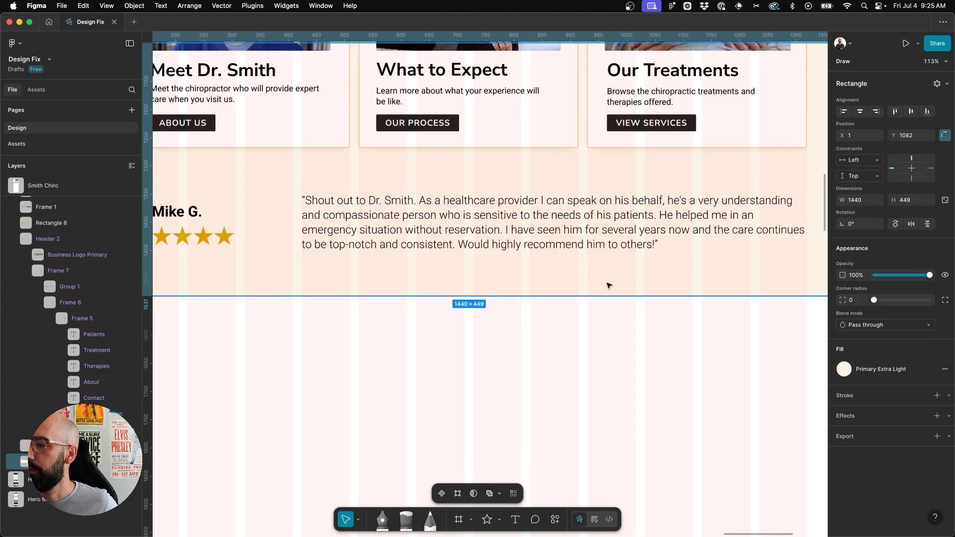
scroll(608, 284, down, 3)
click(584, 337)
scroll(585, 337, down, 3)
scroll(584, 337, up, 2)
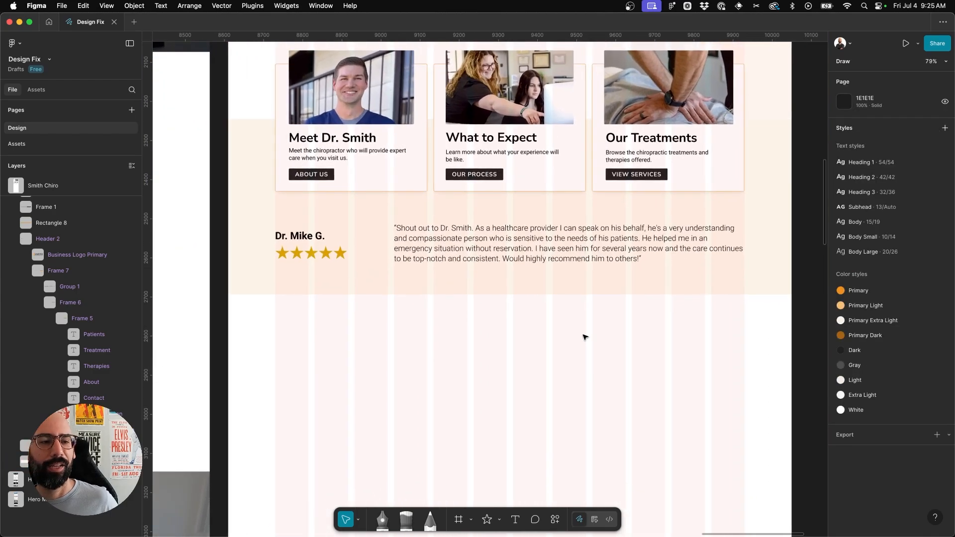
- Examine the original homepage's sections below its testimonial, including spinal decompression, laser therapy and the consultation call to action
scroll(585, 337, down, 1)
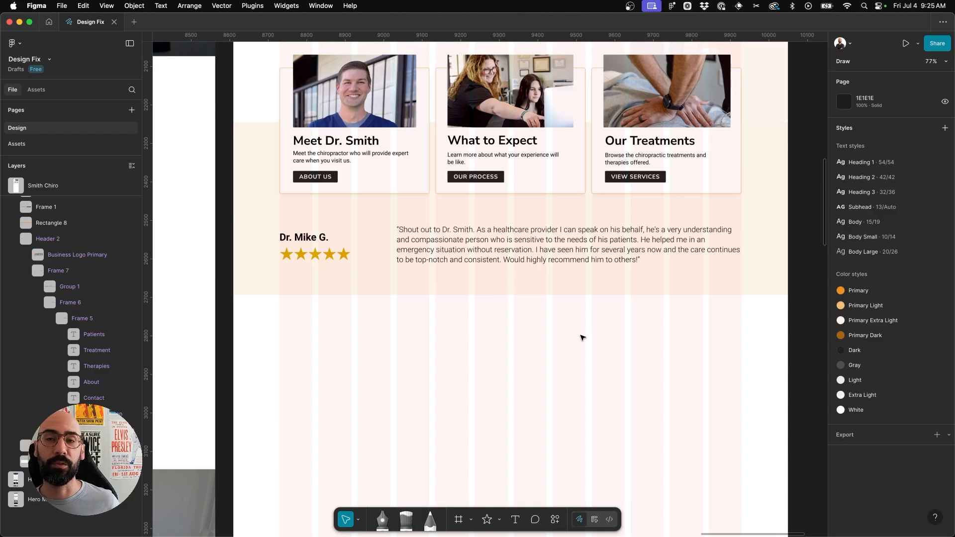
scroll(583, 338, down, 3)
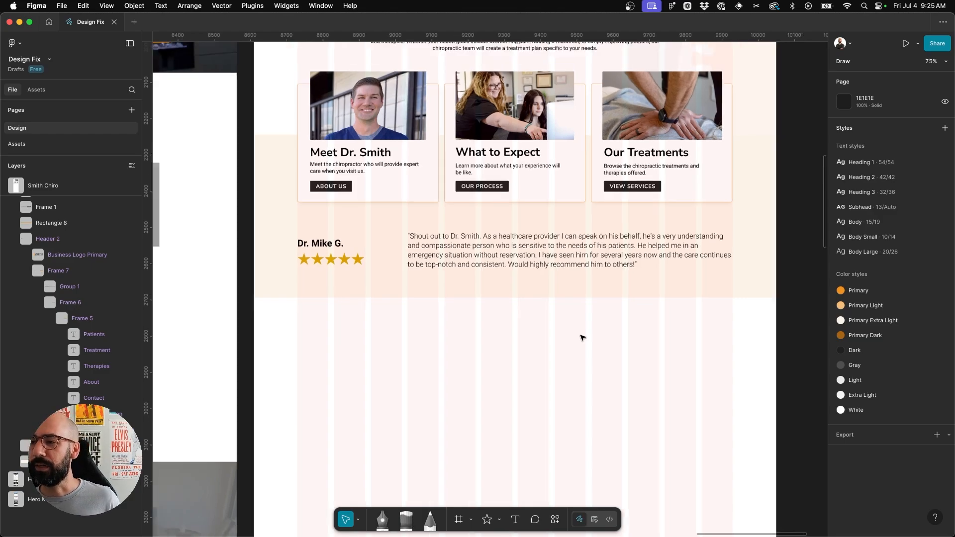
scroll(588, 325, up, 1)
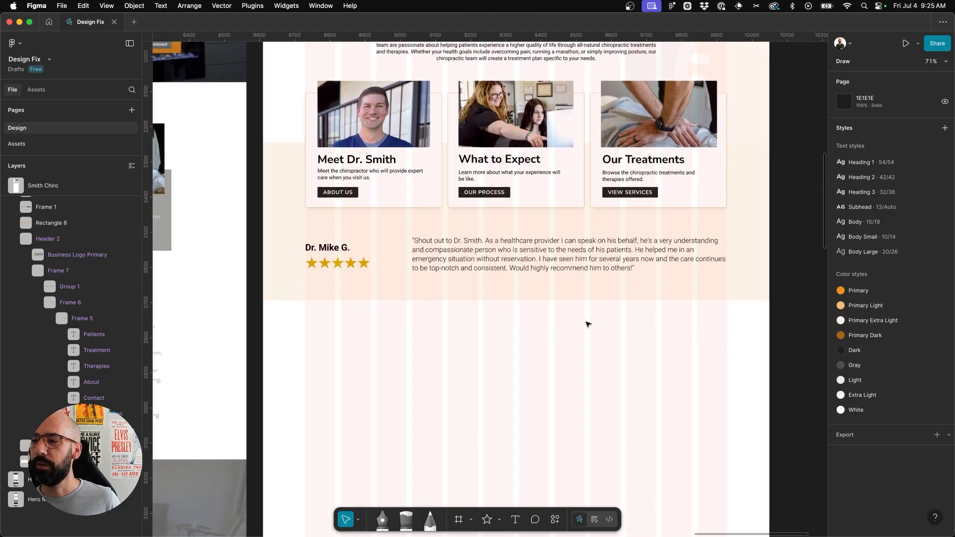
scroll(588, 324, up, 1)
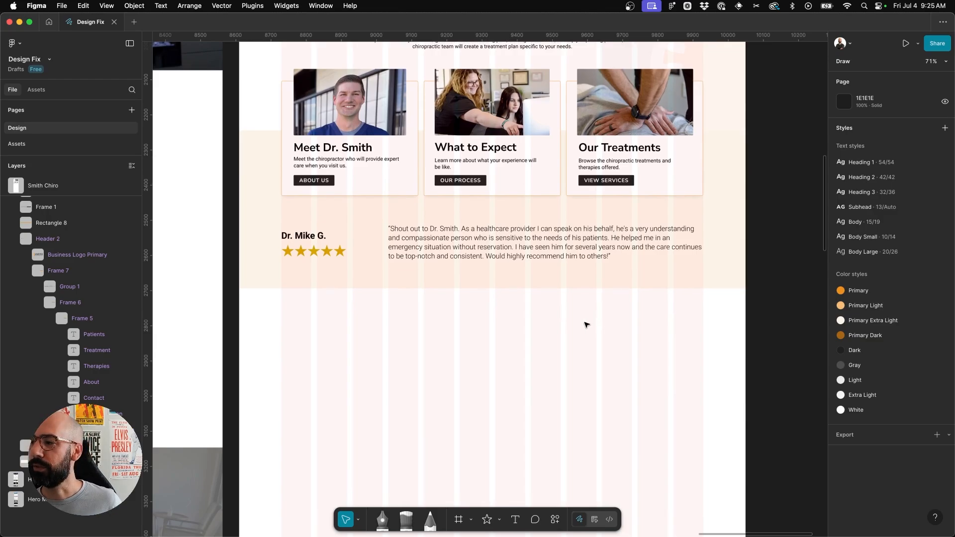
scroll(586, 324, down, 1)
scroll(585, 325, left, 10)
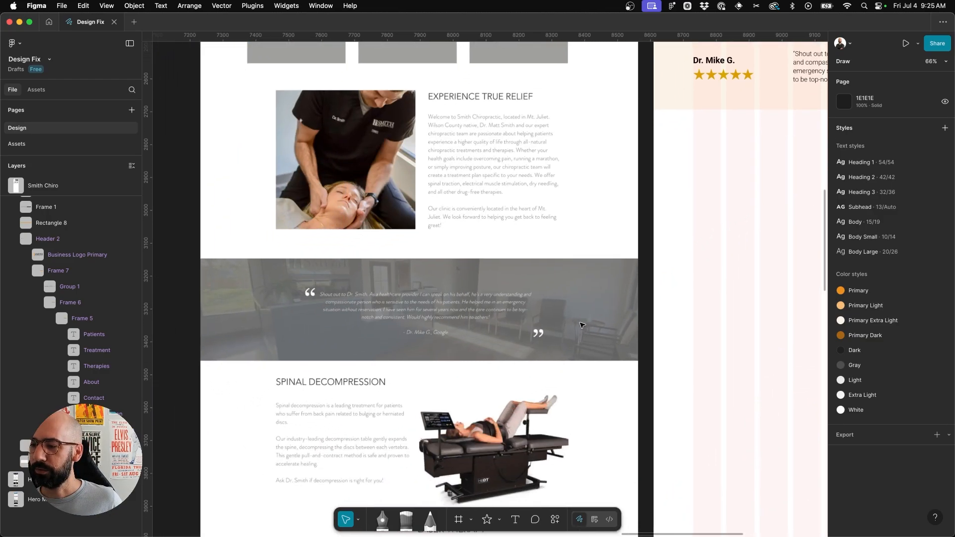
scroll(581, 325, down, 5)
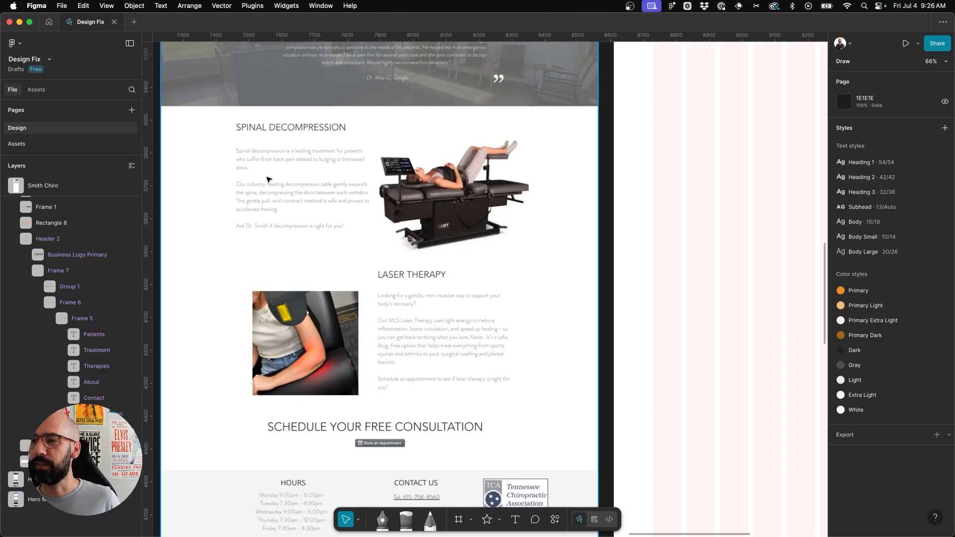
scroll(587, 213, right, 10)
scroll(587, 213, down, 5)
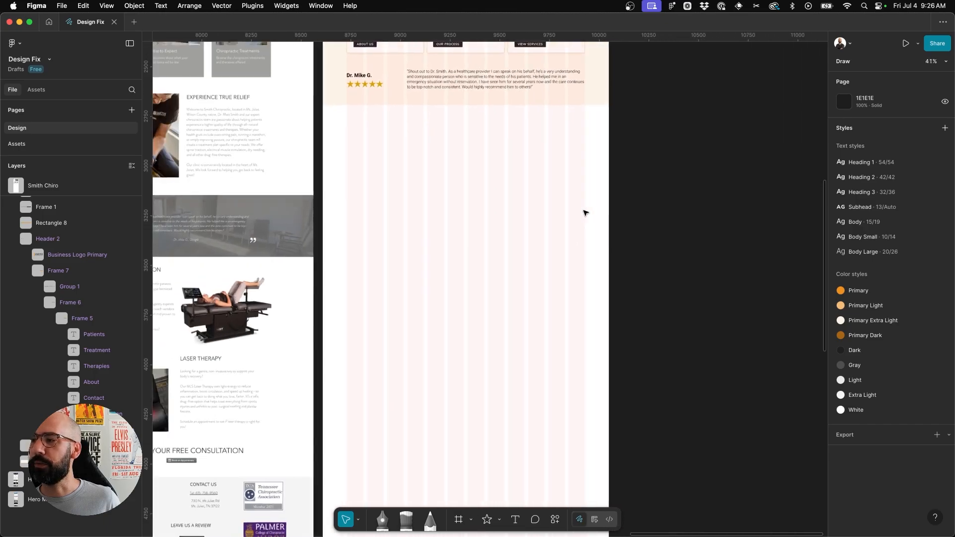
scroll(585, 213, down, 1)
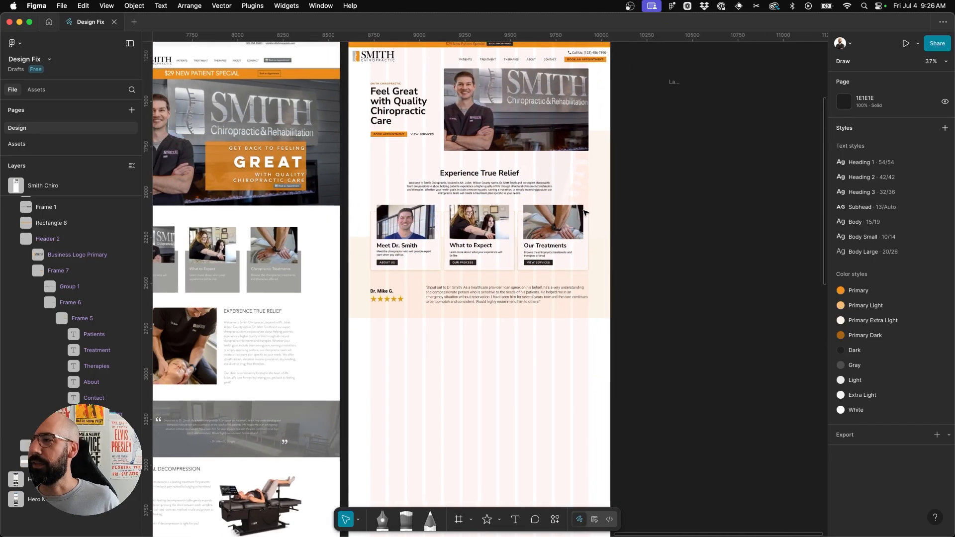
- Hide the layout guides and compare the redesigned homepage with the original page beside it
key(shift+g)
scroll(585, 213, right, 4)
scroll(585, 213, up, 2)
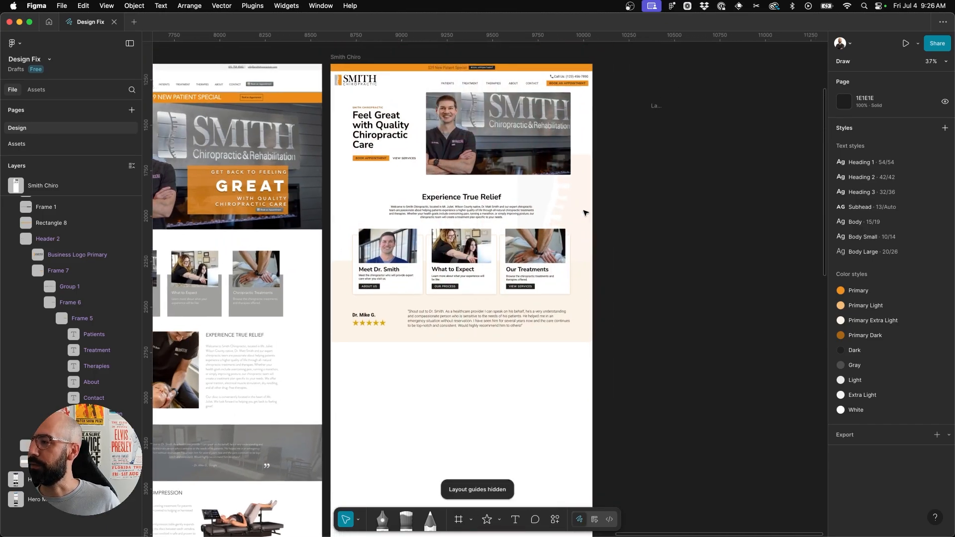
scroll(586, 212, down, 2)
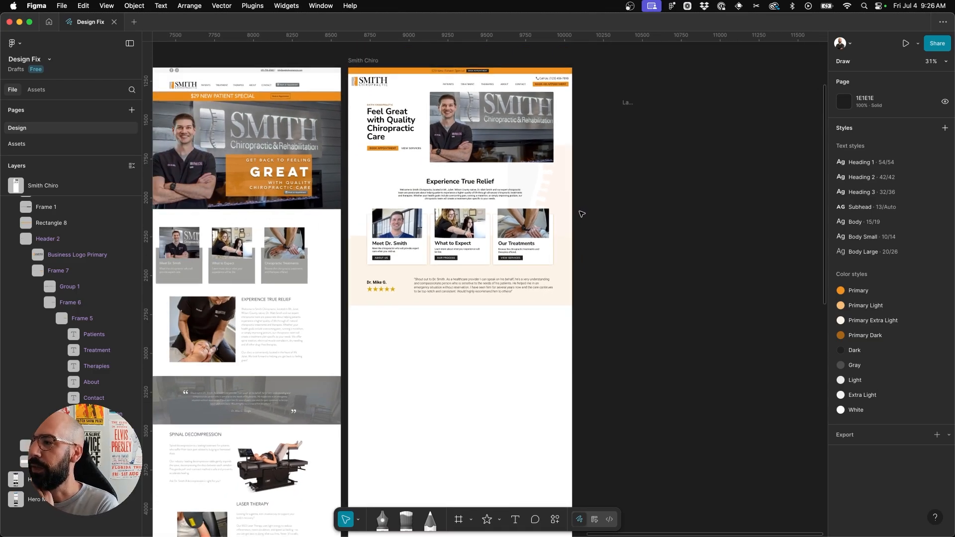
scroll(582, 213, down, 2)
scroll(548, 319, down, 1)
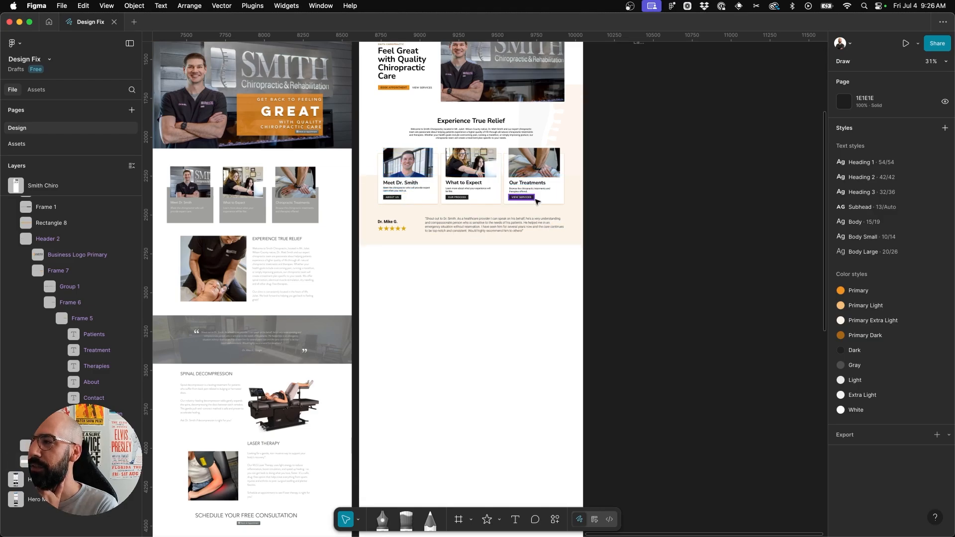
scroll(400, 297, down, 2)
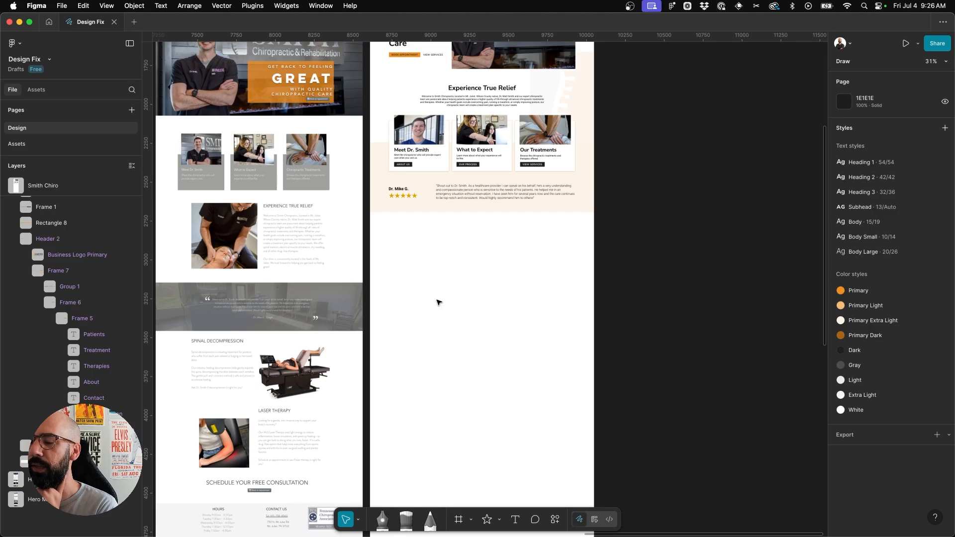
scroll(437, 302, up, 5)
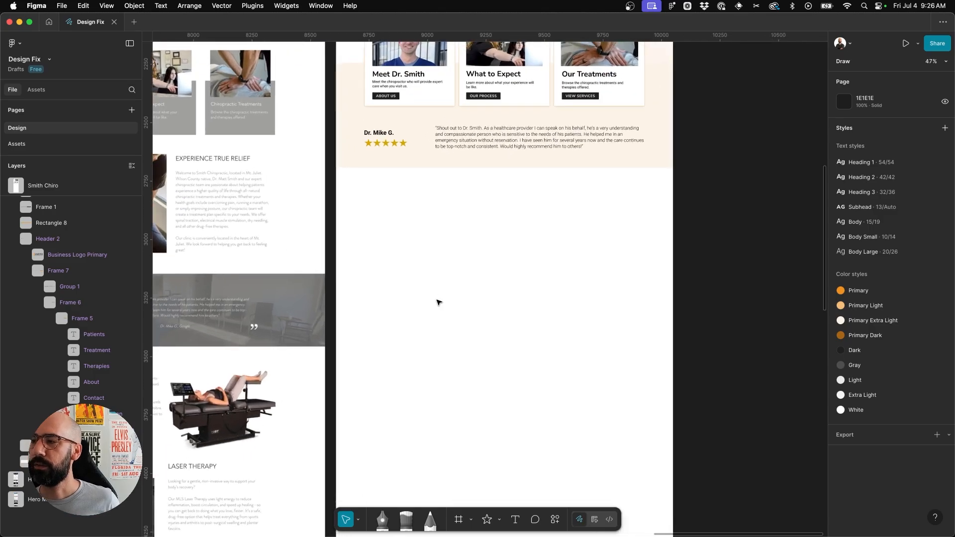
- Show the layout guides and place Spinal_20Decompression.png below the testimonial at about 591 × 459, ending at the last column's outer edge
key(ctrl+g)
scroll(437, 302, down, 1)
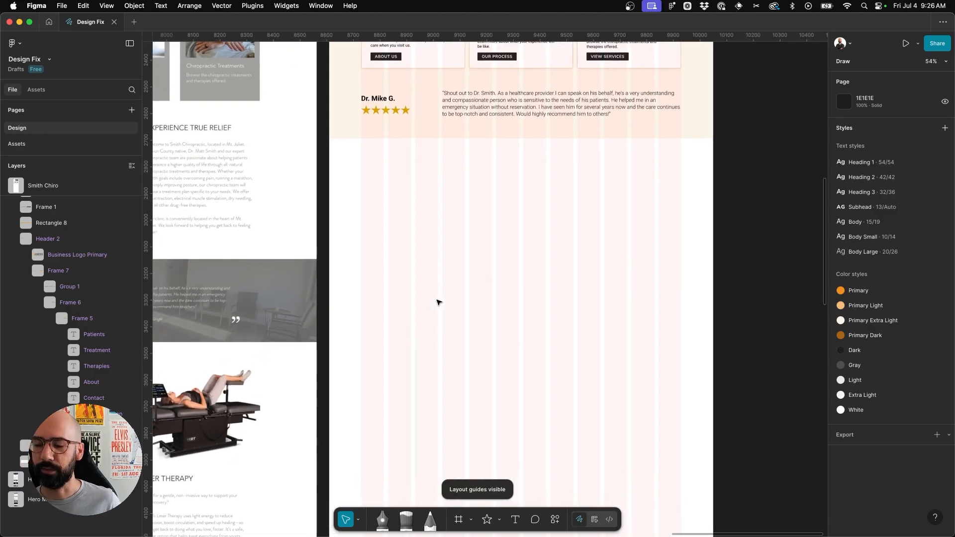
key(super+shift+k)
click(589, 254)
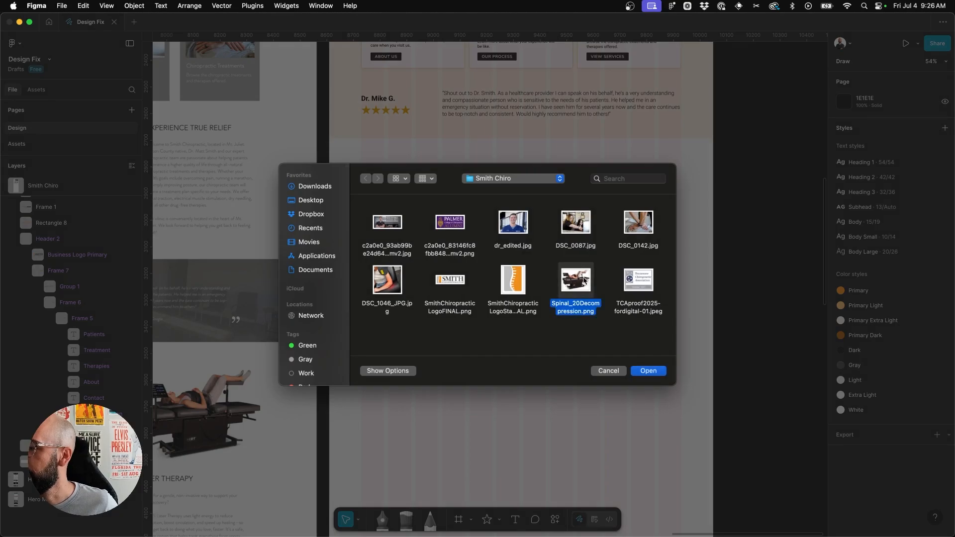
key(Return)
drag(524, 180, 681, 252)
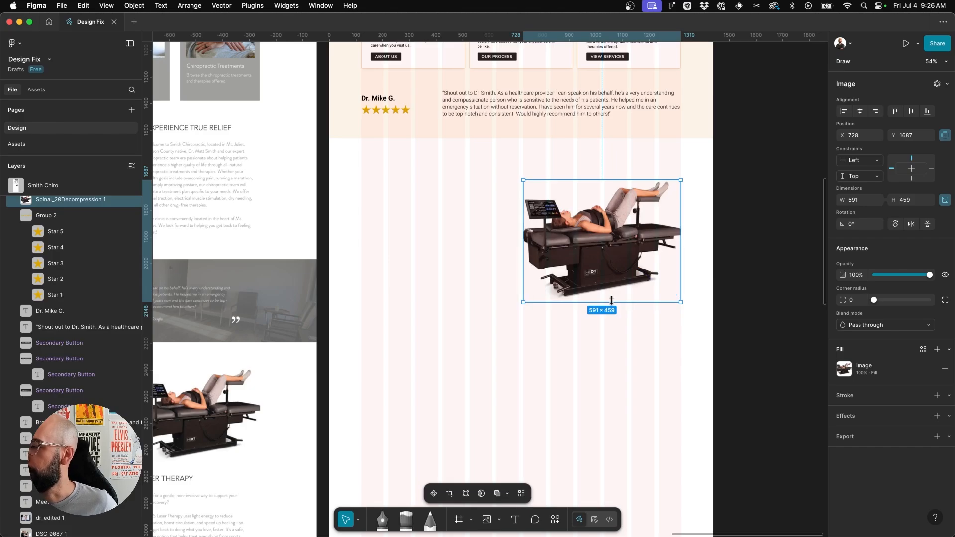
- Crop the bottom of the spinal decompression image to a height of 342 and move it up to Y 1613
drag(611, 301, 609, 271)
click(612, 300)
scroll(611, 301, up, 5)
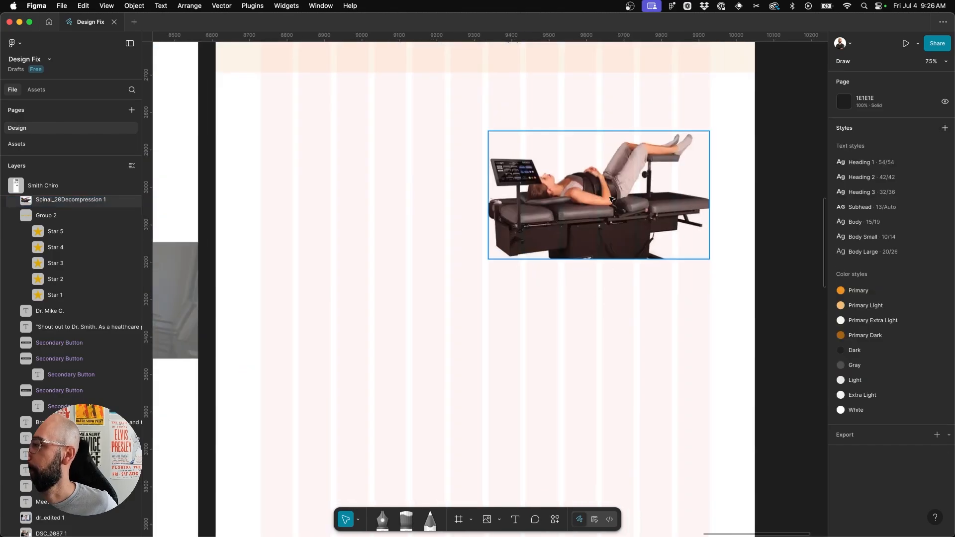
drag(611, 199, 611, 171)
click(576, 283)
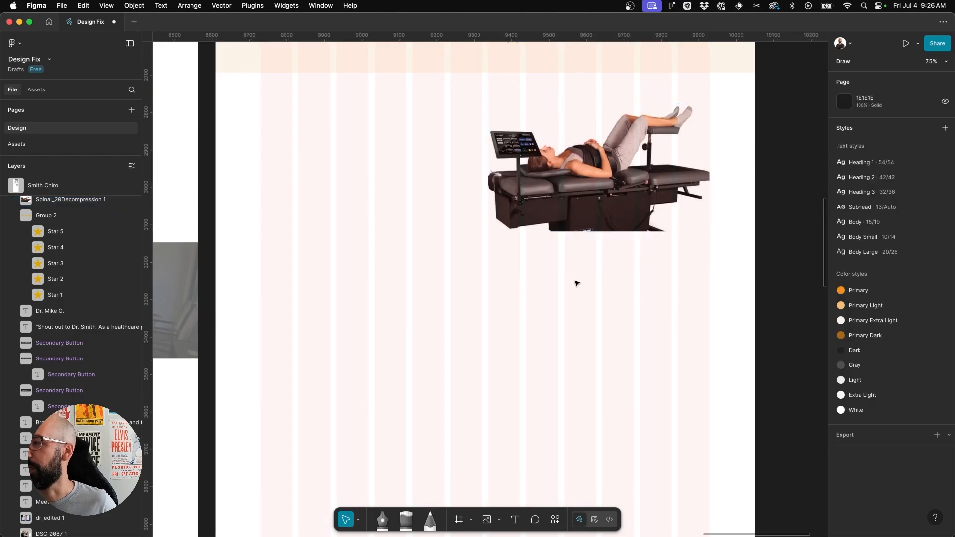
scroll(573, 287, down, 5)
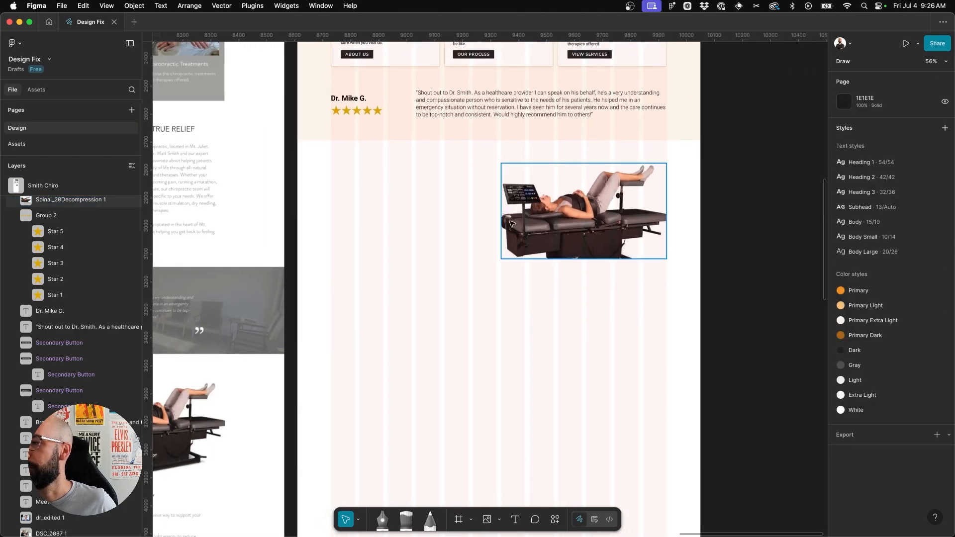
- Inspect the cropped spinal decompression image and check it against the original page's matching section
click(513, 224)
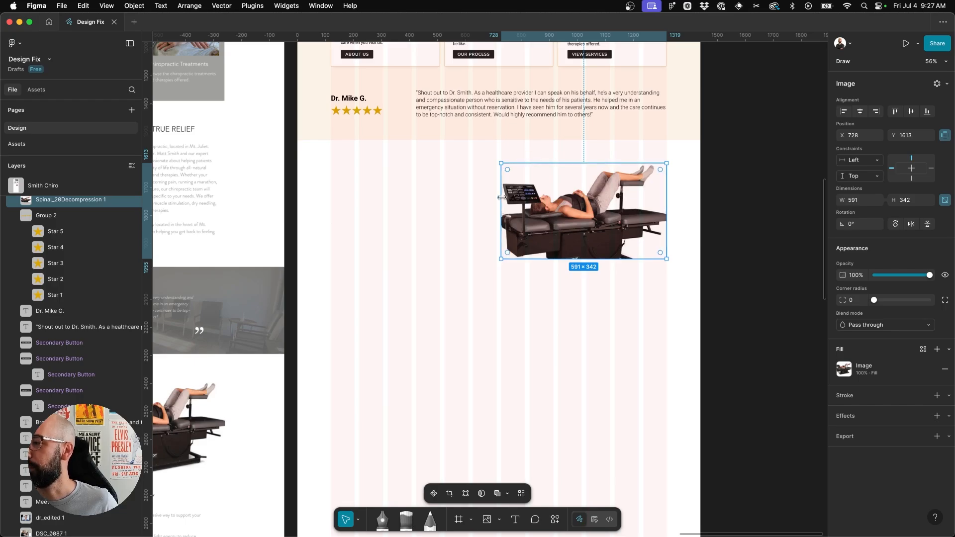
scroll(501, 198, up, 5)
scroll(502, 198, down, 2)
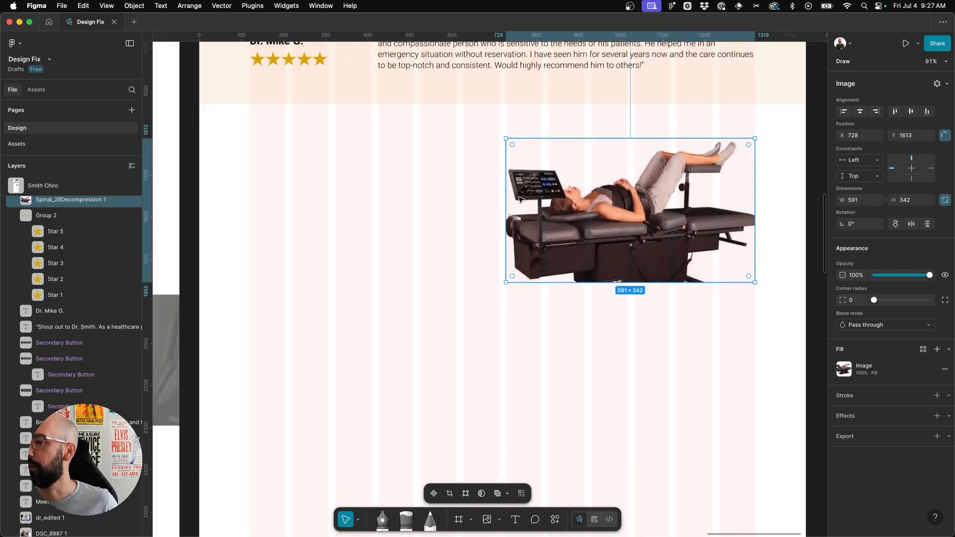
scroll(519, 198, down, 3)
click(541, 289)
scroll(541, 289, left, 2)
scroll(487, 280, down, 3)
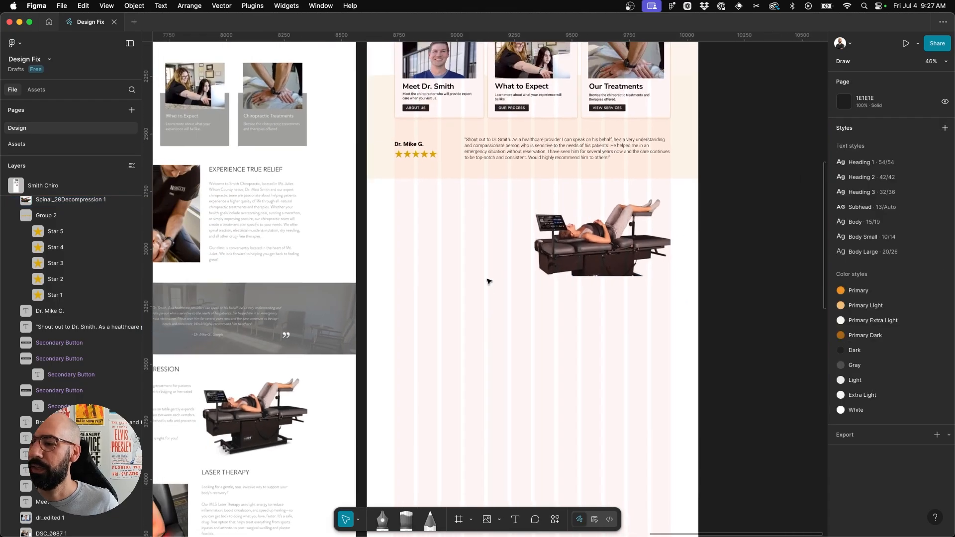
scroll(487, 280, down, 3)
scroll(485, 282, left, 5)
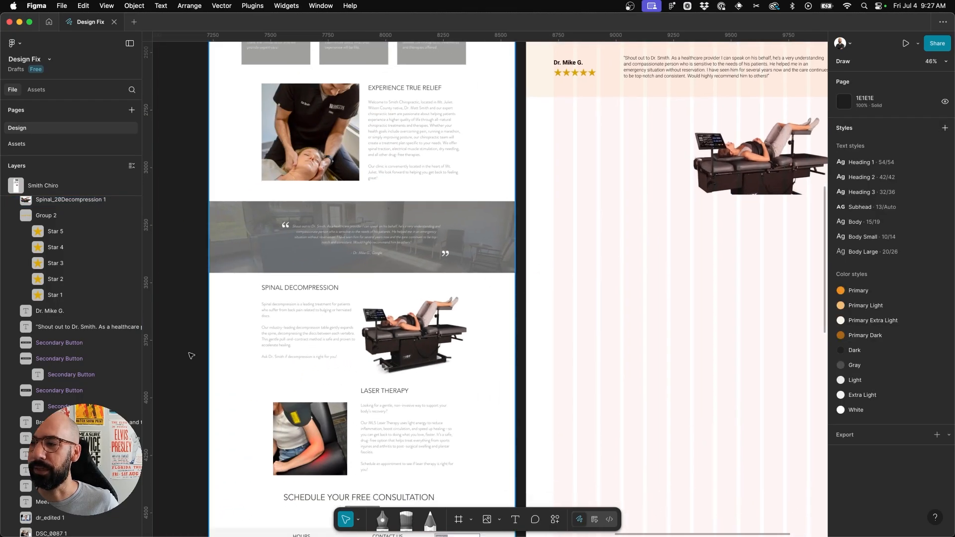
scroll(452, 315, up, 3)
scroll(452, 316, right, 4)
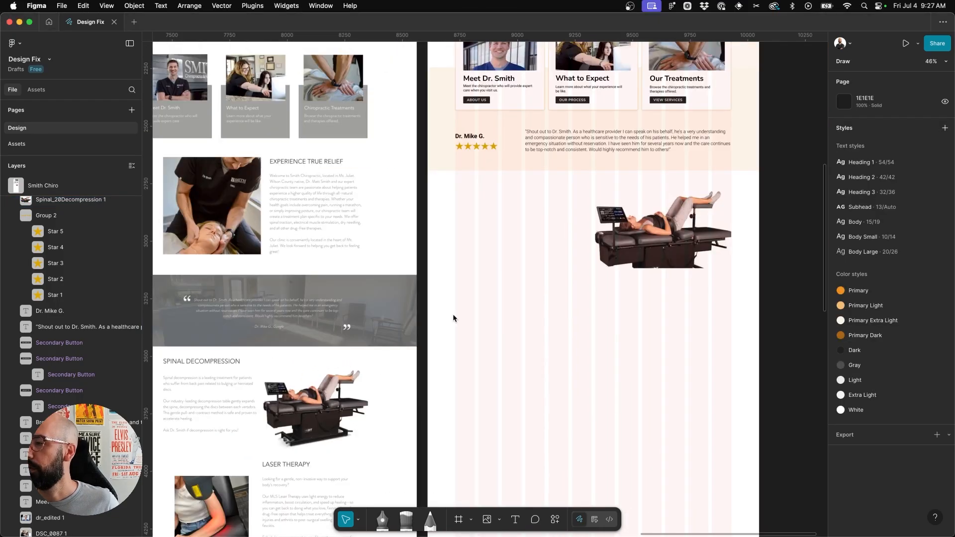
- Add the text "Spinal Decompression" beneath the testimonial at X 128, Y 1637, across from the treatment table image
scroll(453, 318, up, 5)
key(t)
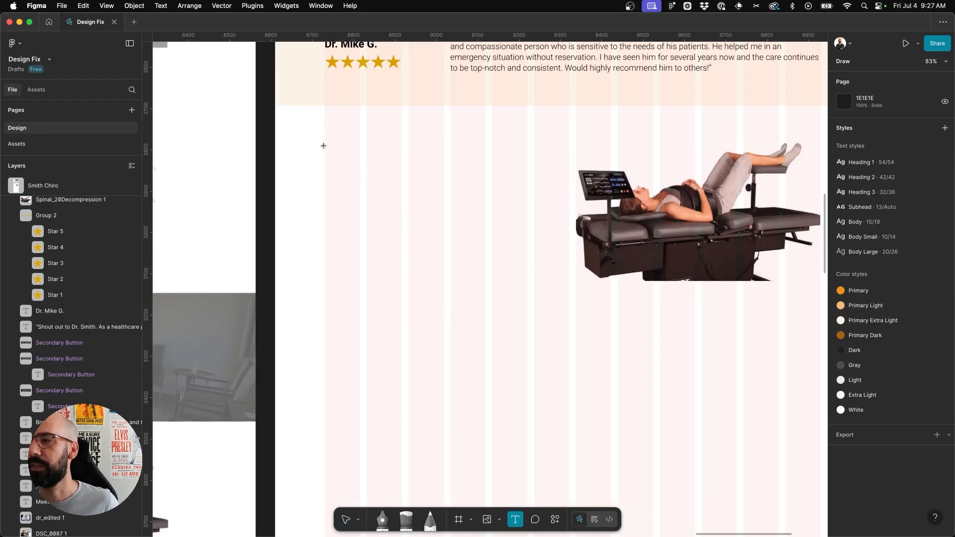
click(328, 150)
text(Spi)
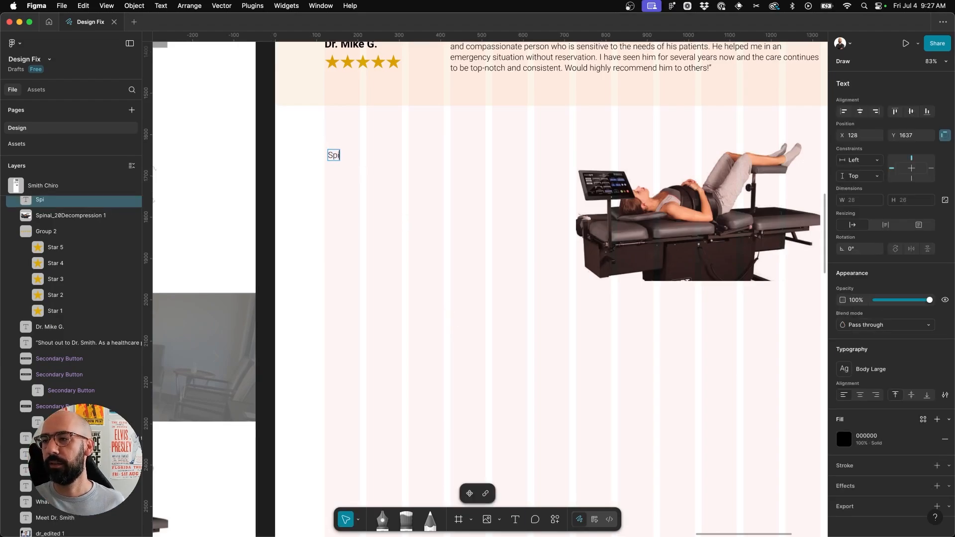
text(nal Decompression)
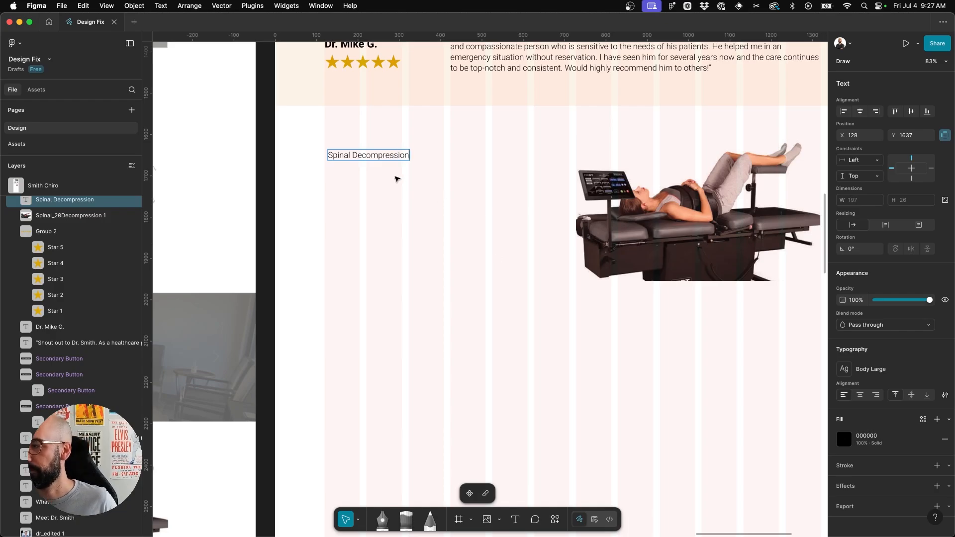
- Apply the Heading 2 style to the "Spinal Decompression" text and move it to the first column's edge at X 120, Y 1682
key(Escape)
click(870, 369)
click(756, 427)
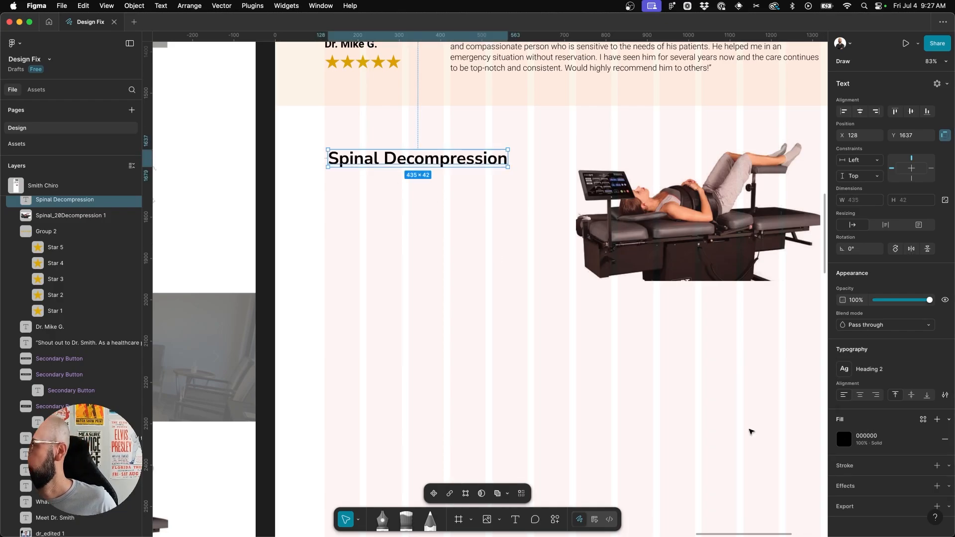
drag(399, 165, 394, 187)
key(Escape)
- Add a text box about 517 × 229 beneath the heading, paste the spinal decompression description into it and apply the Body style
key(t)
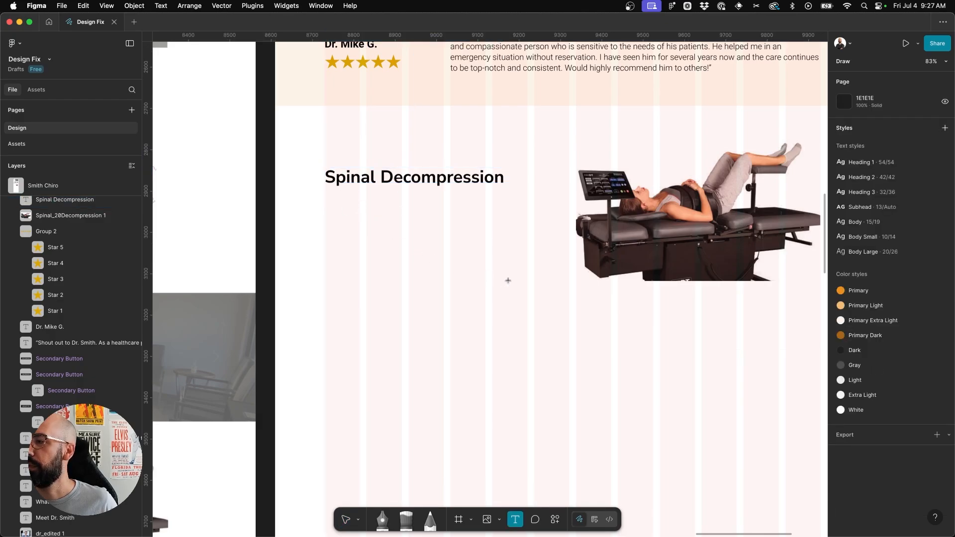
drag(325, 197, 538, 291)
key(super+v)
key(Escape)
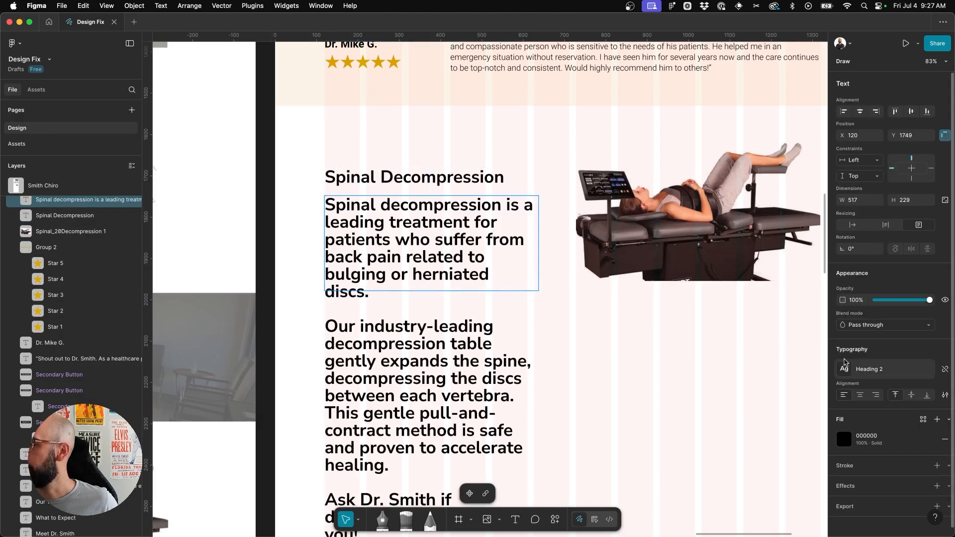
click(876, 370)
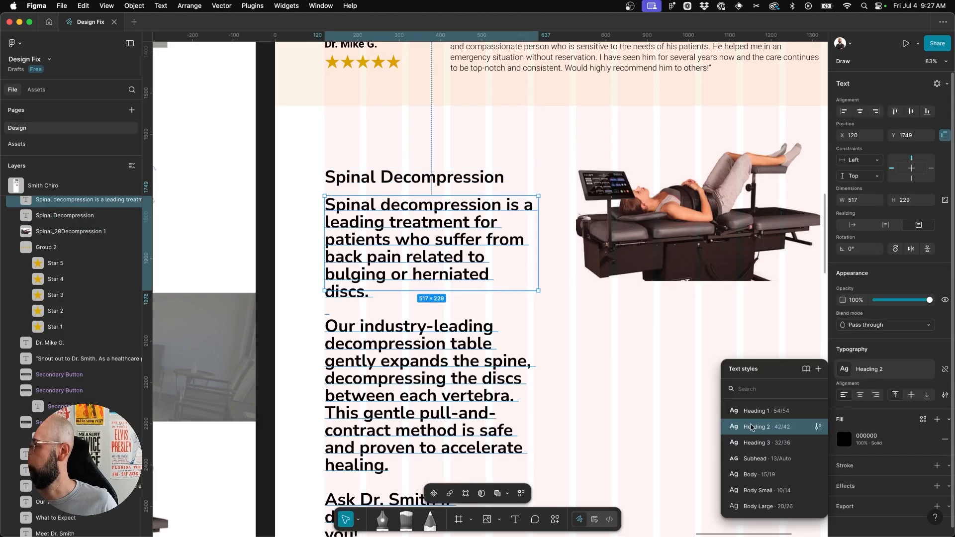
click(754, 474)
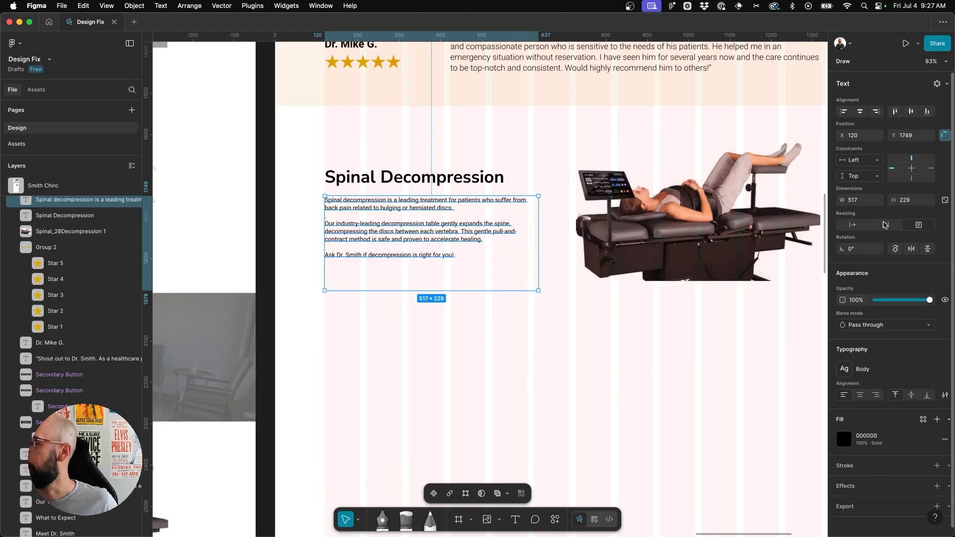
- Set the description box to auto height, move it up to Y 1740 and widen it to 564
click(884, 225)
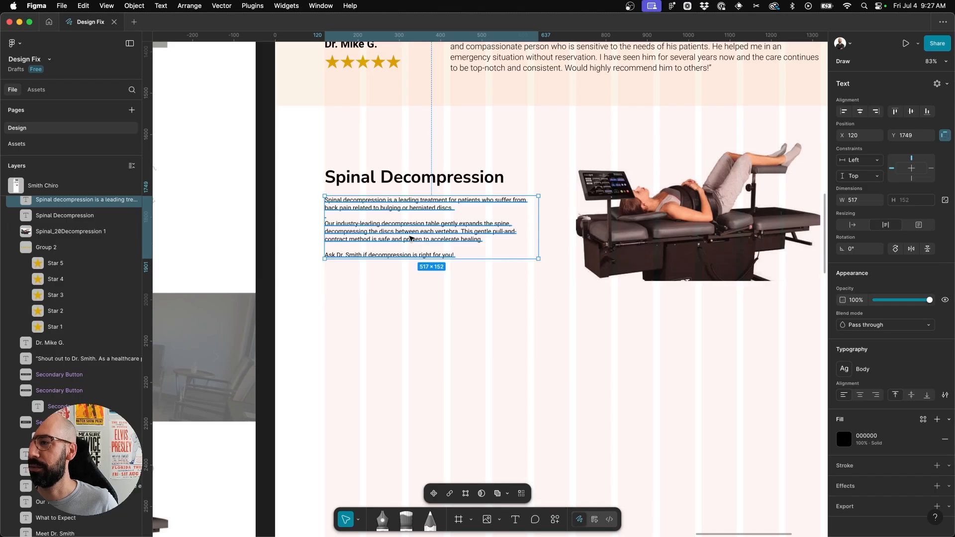
drag(411, 239, 411, 241)
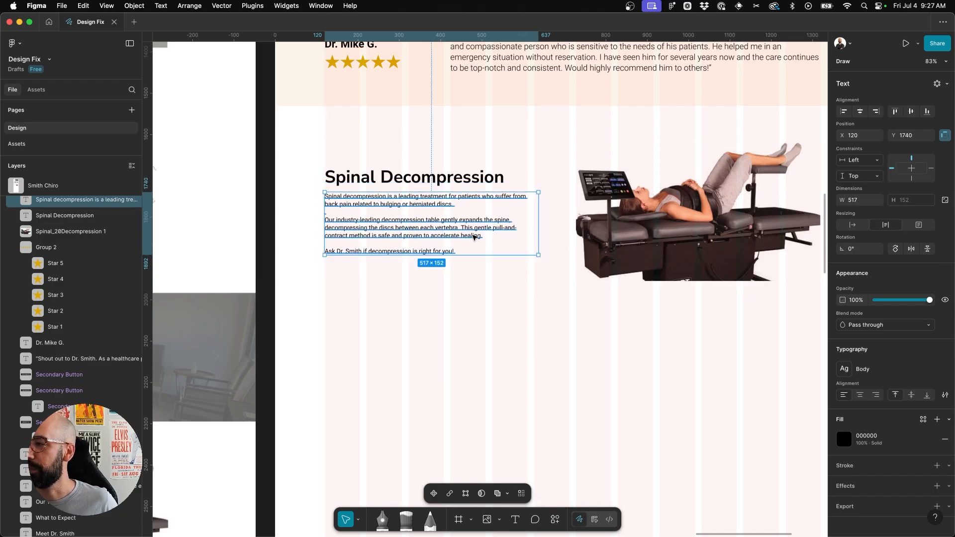
drag(541, 221, 569, 219)
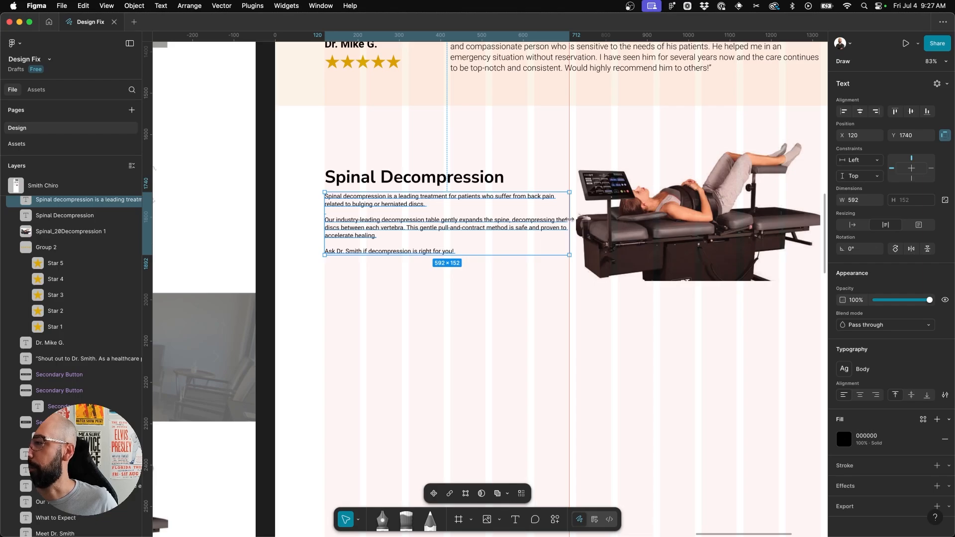
drag(568, 220, 557, 220)
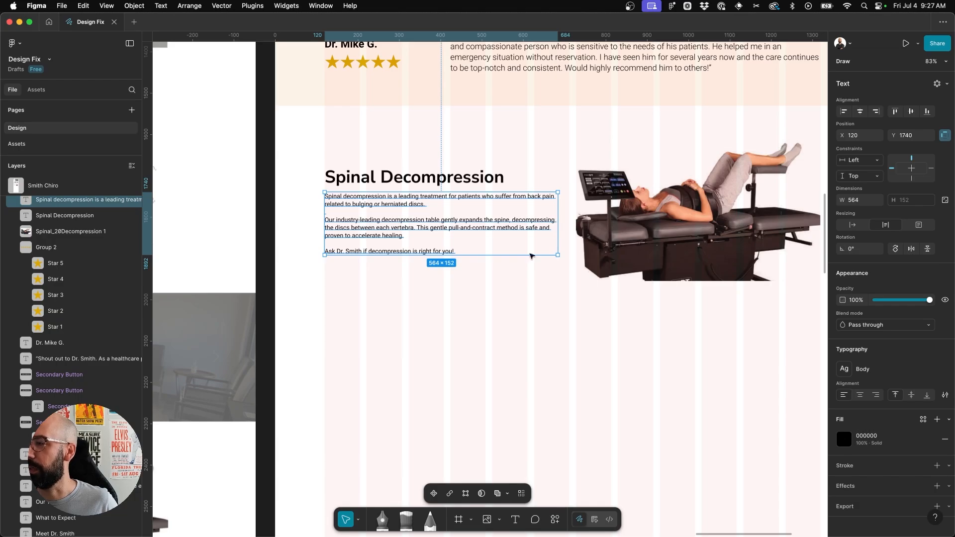
click(494, 290)
- Place a Secondary Button component beneath the description and change its label to "VIEW TREATMENT"
scroll(494, 290, right, 5)
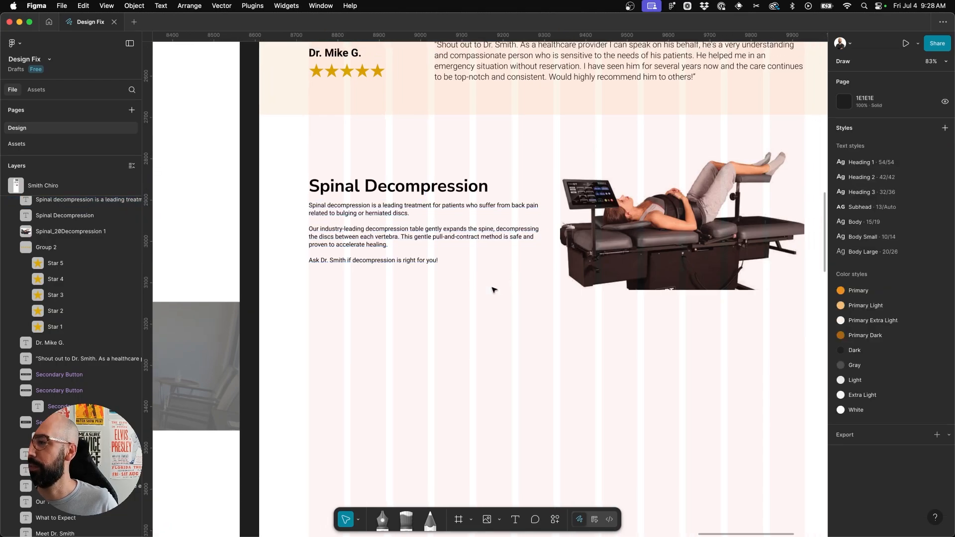
scroll(494, 290, down, 5)
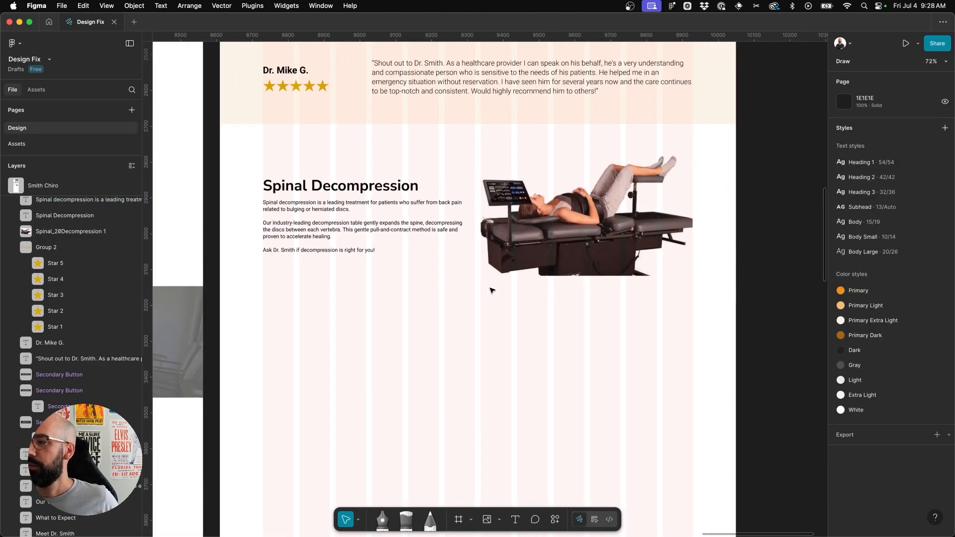
scroll(493, 290, left, 3)
scroll(492, 291, up, 5)
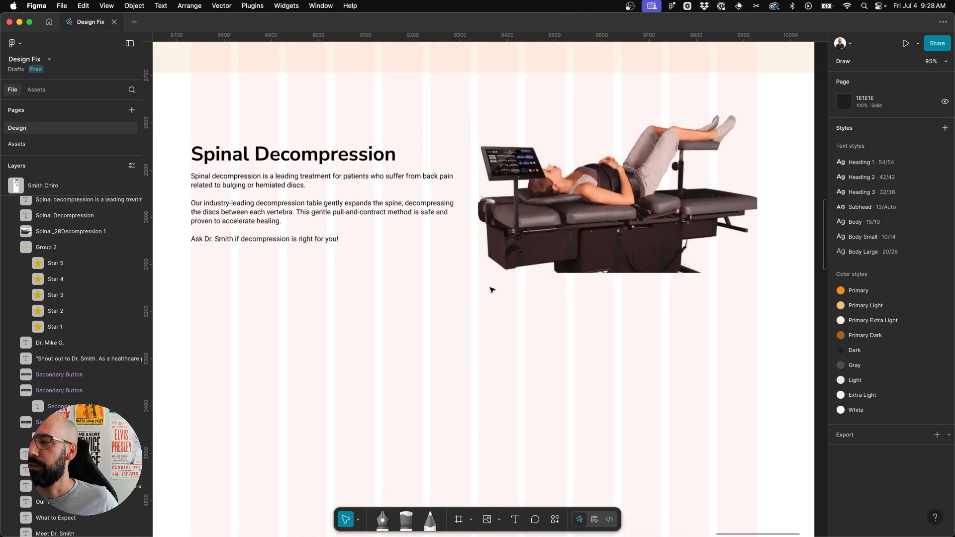
scroll(431, 308, down, 3)
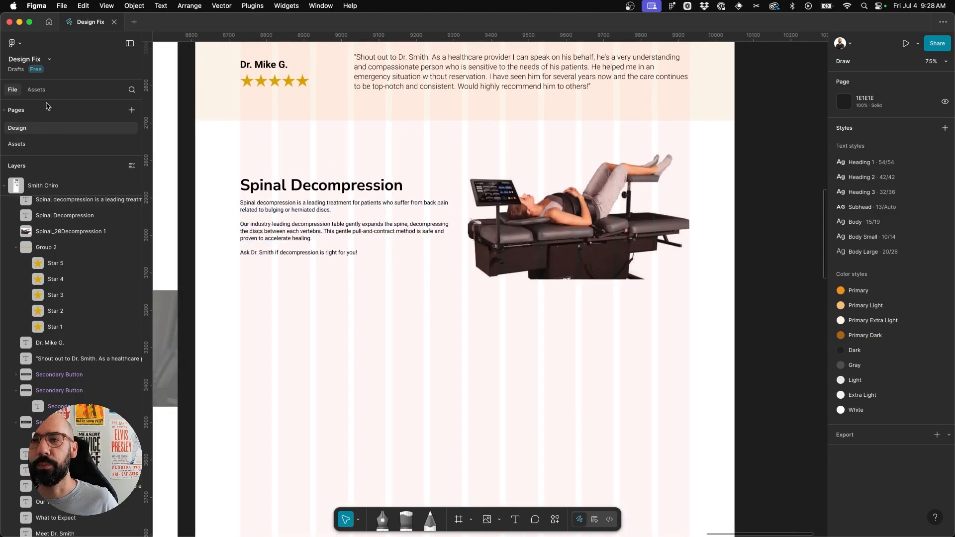
click(37, 91)
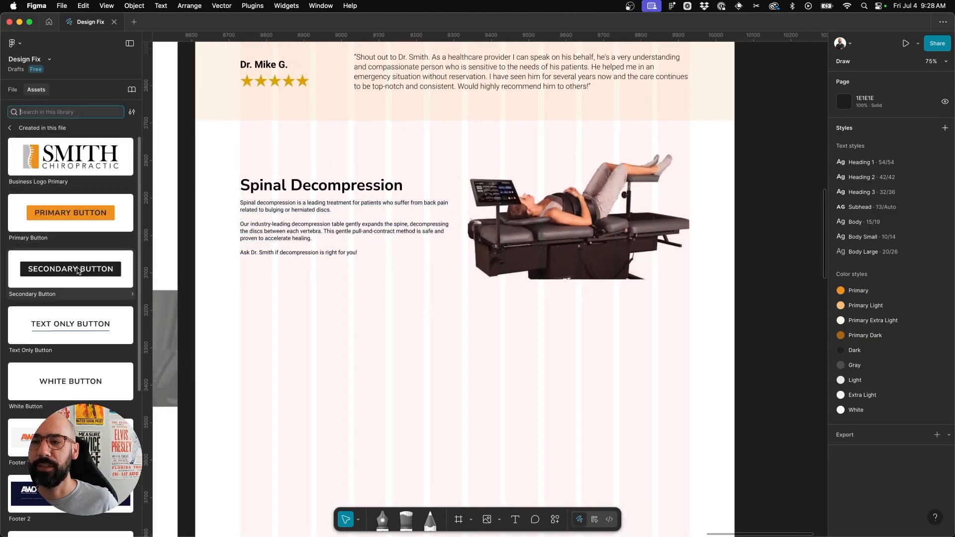
drag(71, 268, 297, 273)
double_click(301, 272)
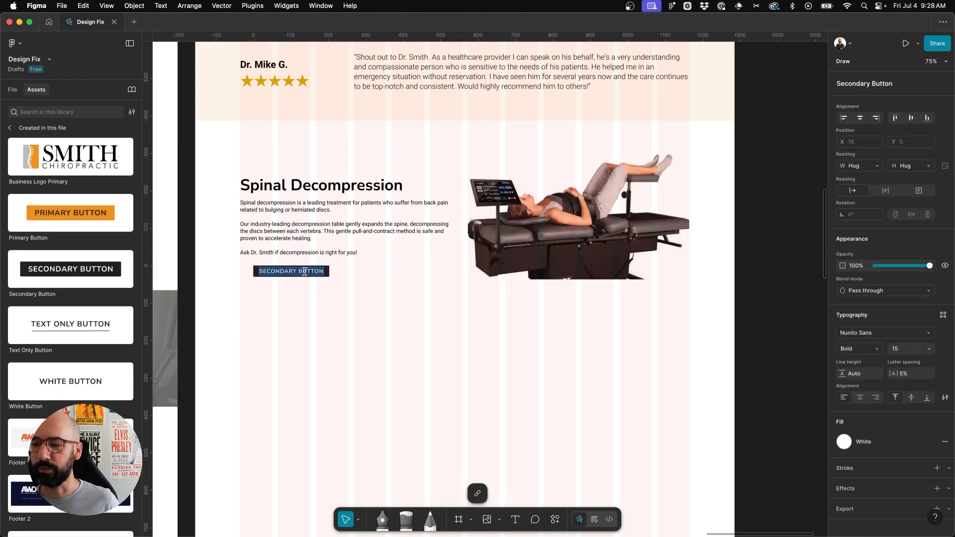
text(B)
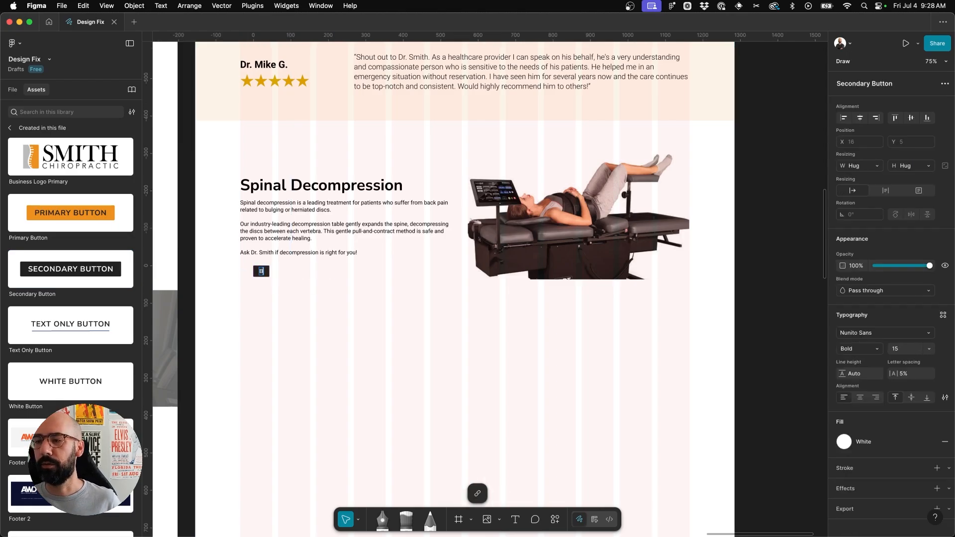
key(BackSpace)
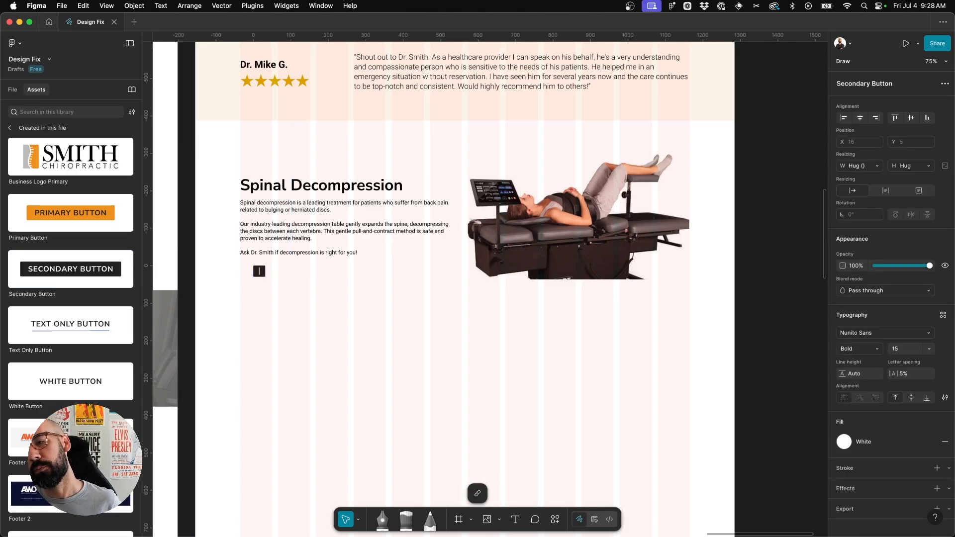
text(VIEW TR)
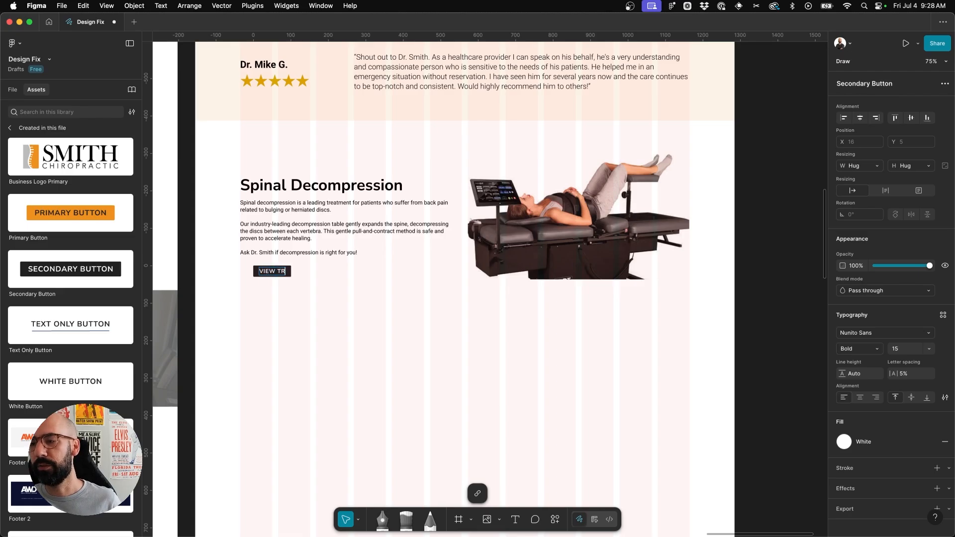
text(EATMENT)
key(Escape)
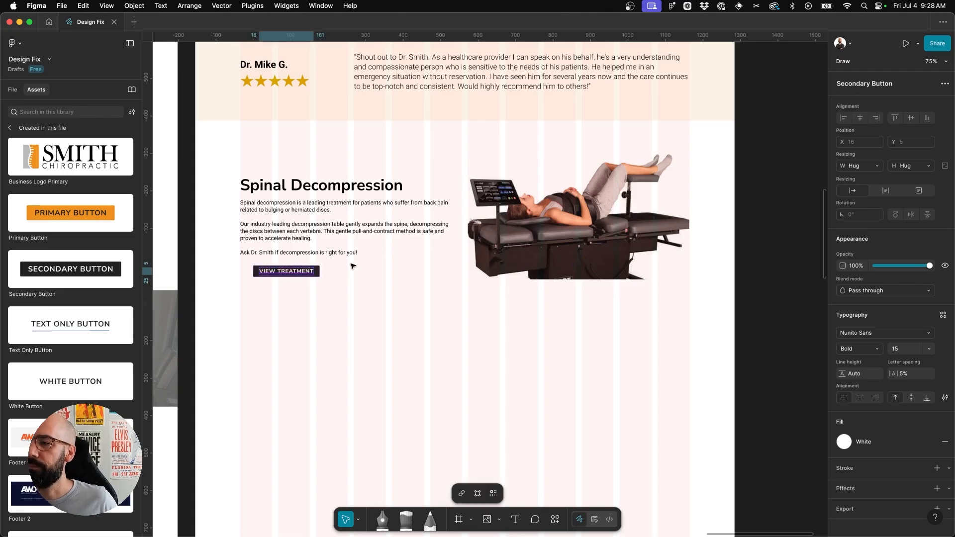
- Align the VIEW TREATMENT button with the description's outer edge and the image's base at X 120, Y 1925
click(353, 267)
drag(305, 273, 298, 277)
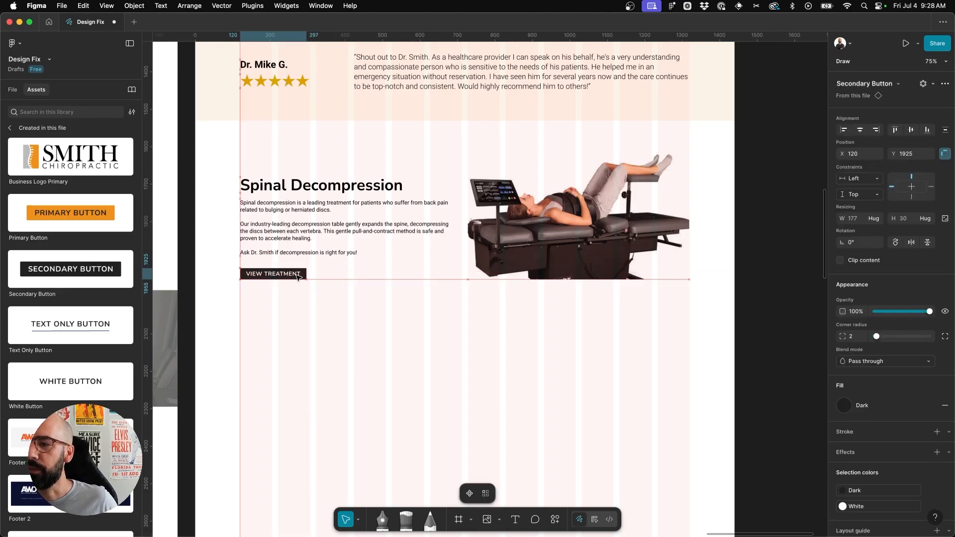
click(358, 319)
- Draw a 1200 × 385 rectangle around the whole spinal decompression section at X 120, Y 1603 and remove its fill
scroll(480, 273, right, 2)
scroll(479, 273, down, 1)
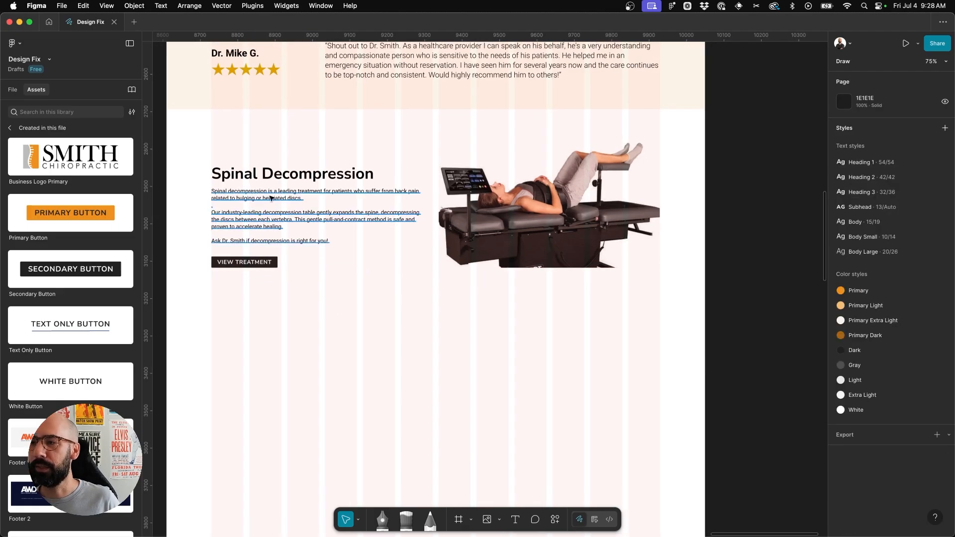
key(r)
mouse_move(211, 136)
mouse_down()
mouse_move(656, 246)
mouse_move(660, 280)
mouse_up()
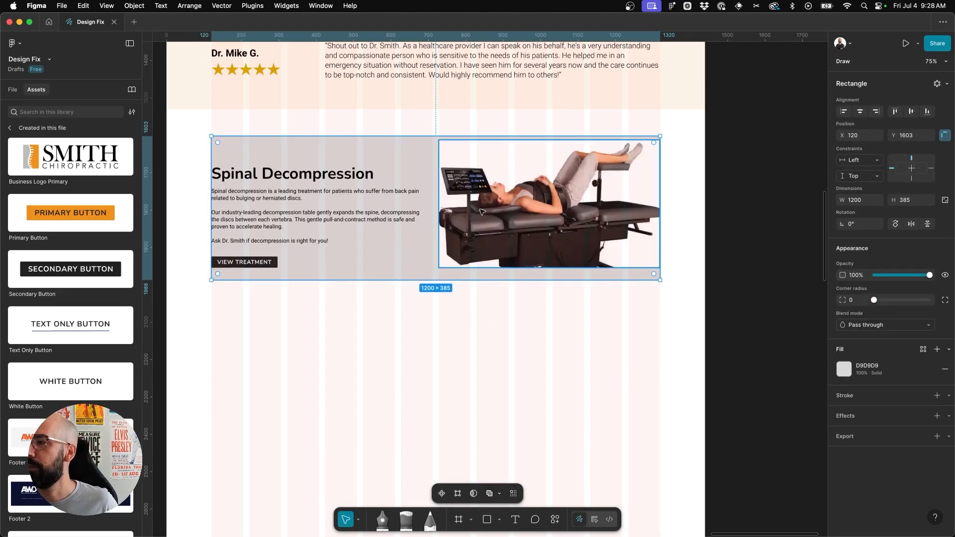
click(944, 369)
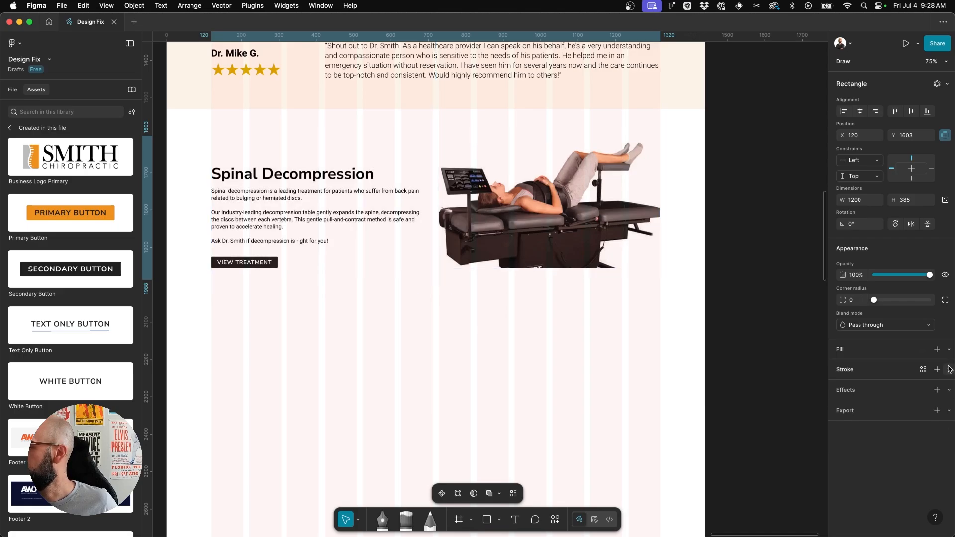
- Give the section's rectangle a Primary Light stroke and a corner radius of 6
click(923, 369)
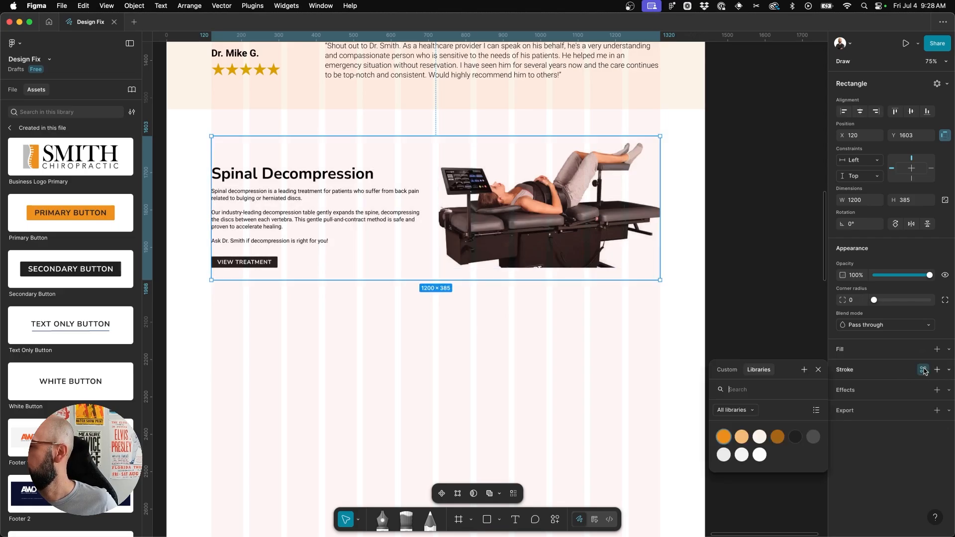
click(741, 436)
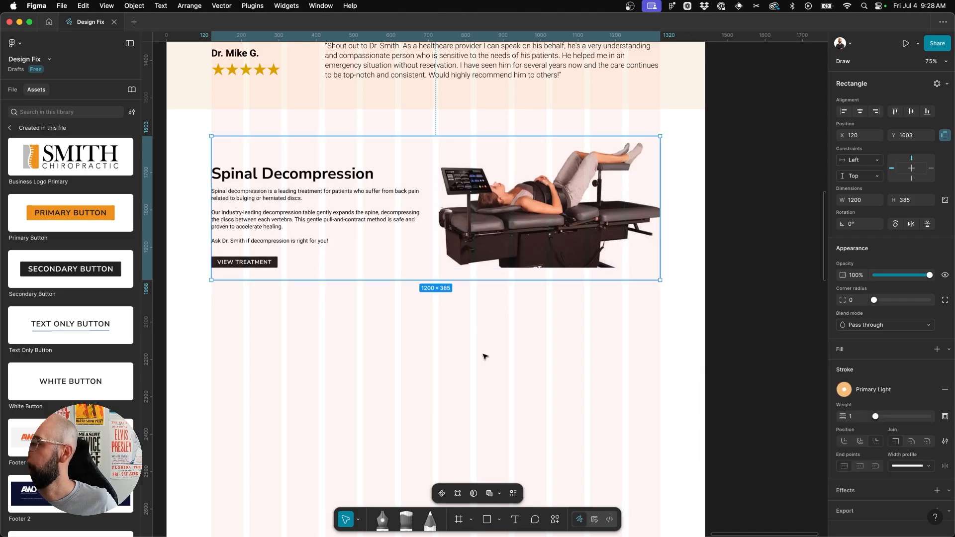
click(852, 300)
text(6)
key(Return)
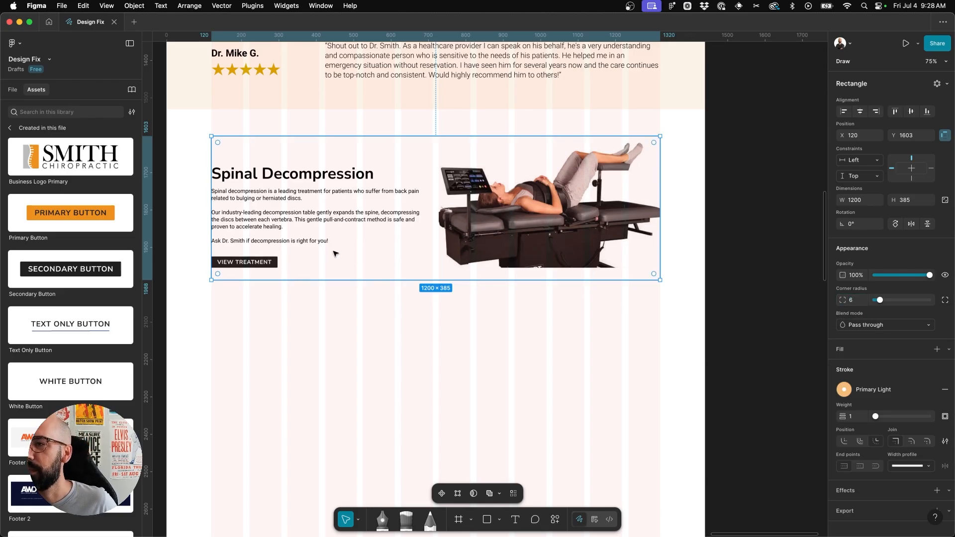
click(193, 195)
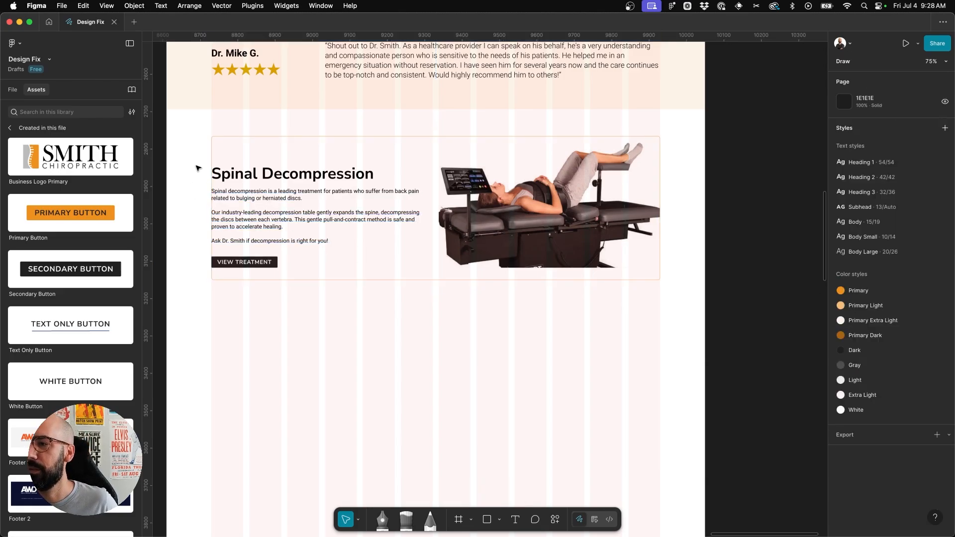
- Inset the heading and description to X 167 with a width of 517, and move the VIEW TREATMENT button to X 167, Y 1922
click(278, 174)
shift+click(259, 203)
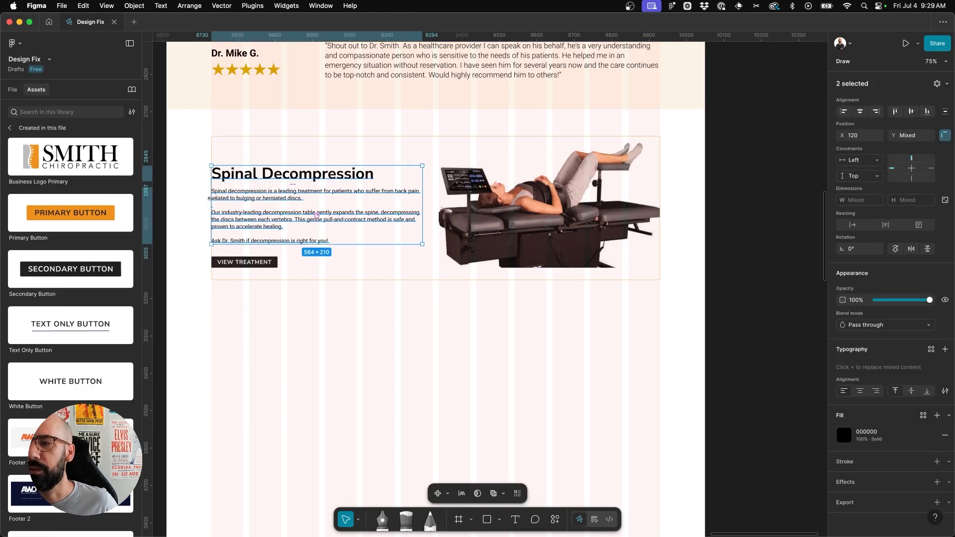
drag(212, 198, 228, 199)
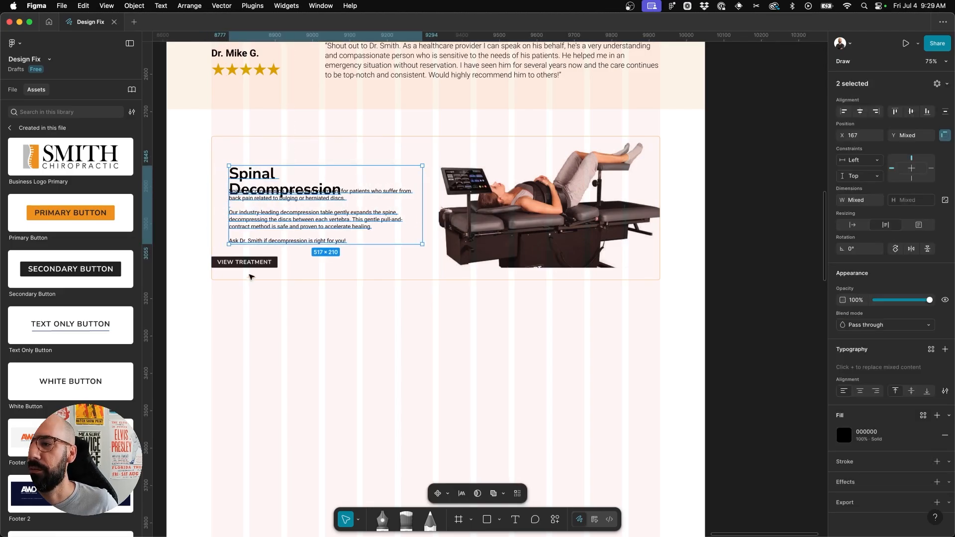
click(279, 162)
click(271, 175)
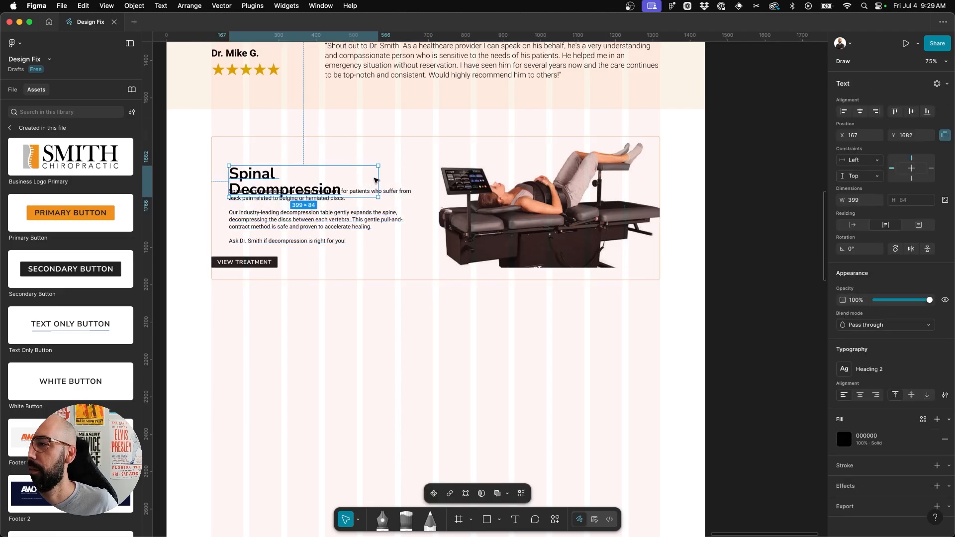
drag(378, 180, 422, 177)
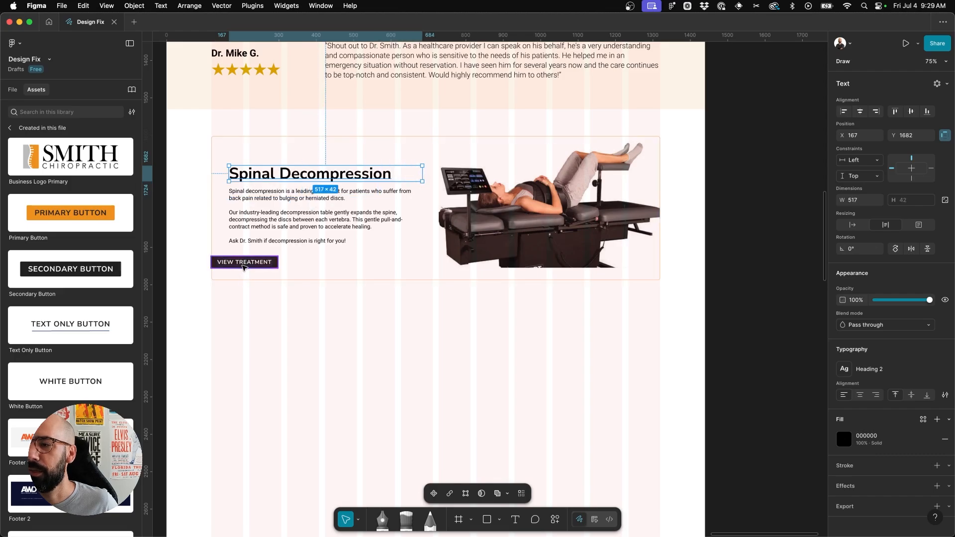
drag(244, 268, 261, 265)
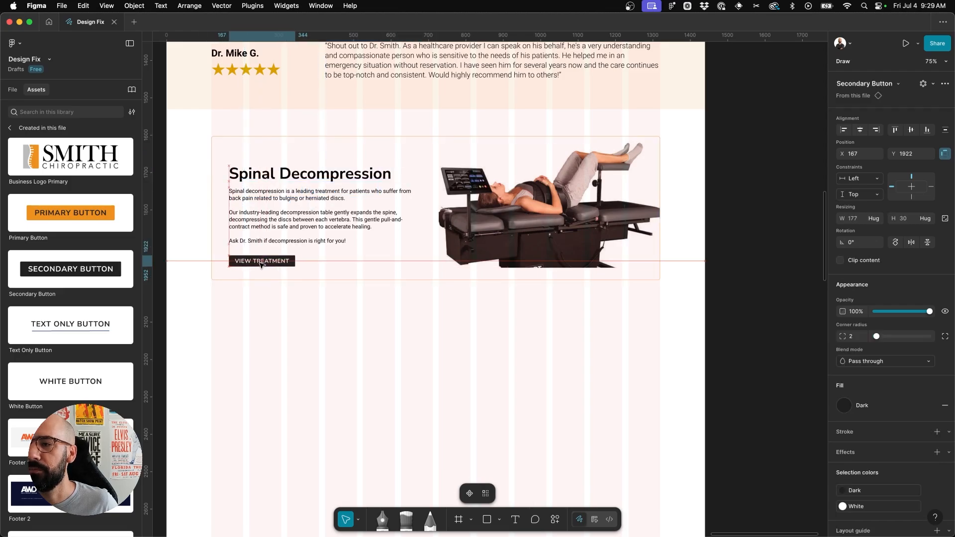
click(187, 154)
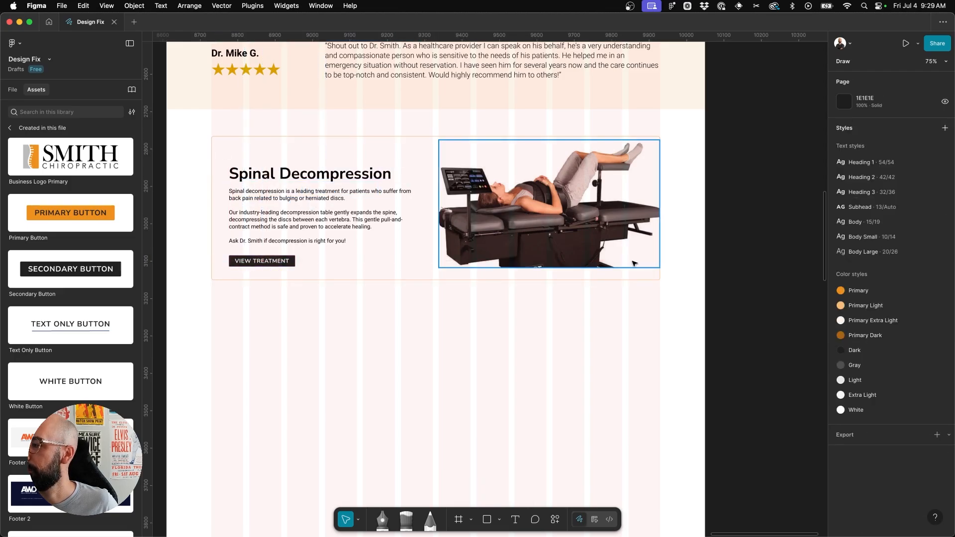
- Move the treatment table image down to Y 1646 so it sits on the border rectangle's lower edge, and check its base up close
drag(616, 236, 616, 247)
scroll(607, 314, up, 5)
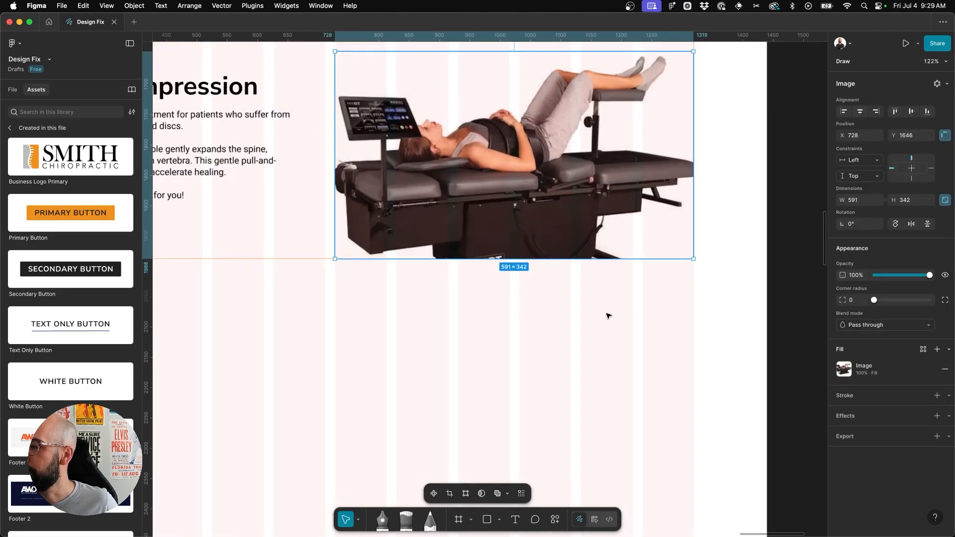
click(607, 315)
click(559, 229)
scroll(561, 230, up, 5)
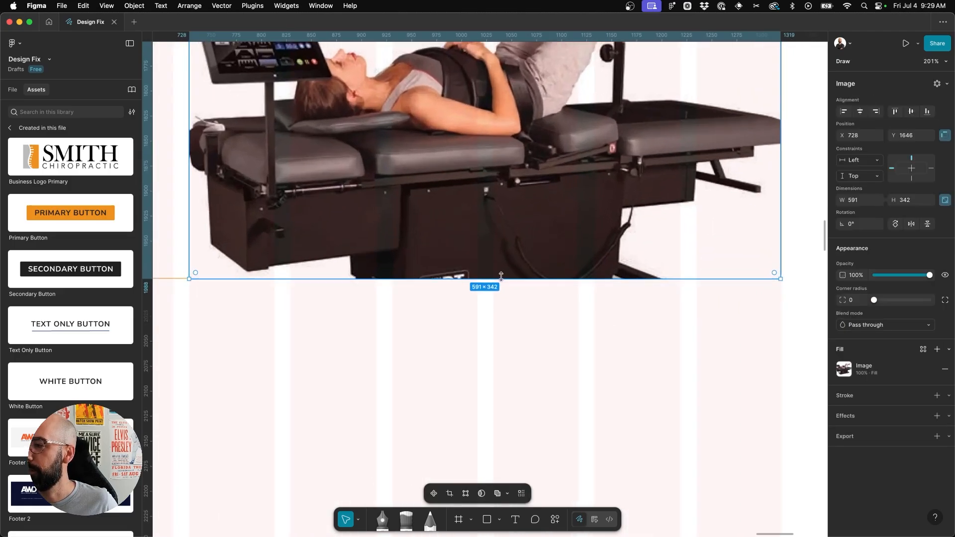
- Crop the bottom of the treatment table image to a height of 309 and align it with the border's lower edge at Y 1679
mouse_move(501, 277)
mouse_down()
mouse_move(495, 362)
mouse_move(500, 230)
mouse_move(496, 261)
mouse_up()
scroll(500, 247, down, 5)
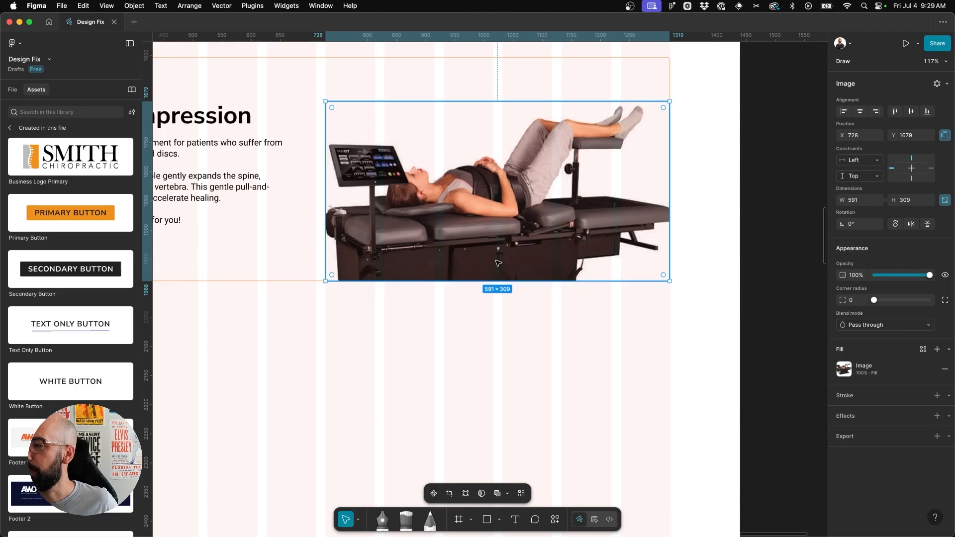
scroll(498, 263, down, 3)
click(450, 319)
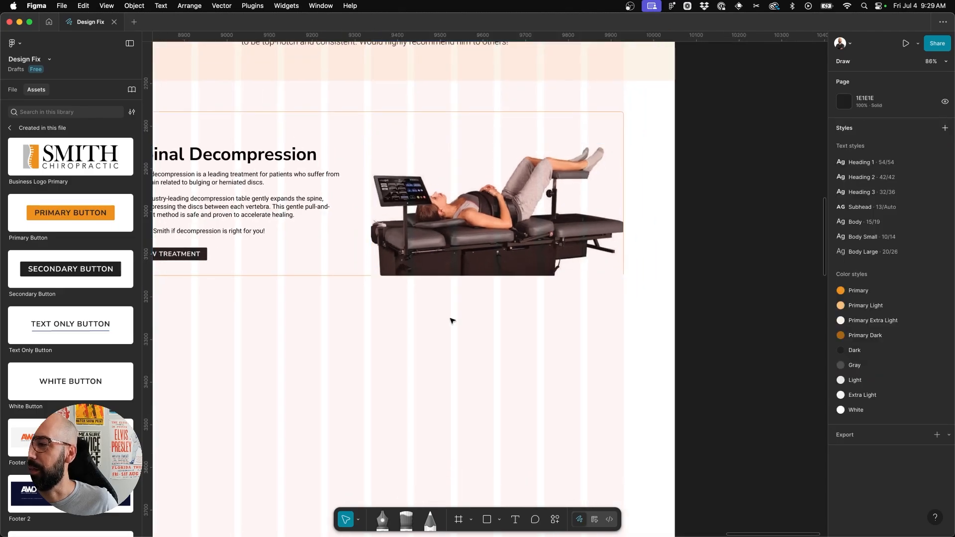
scroll(452, 321, left, 3)
click(601, 229)
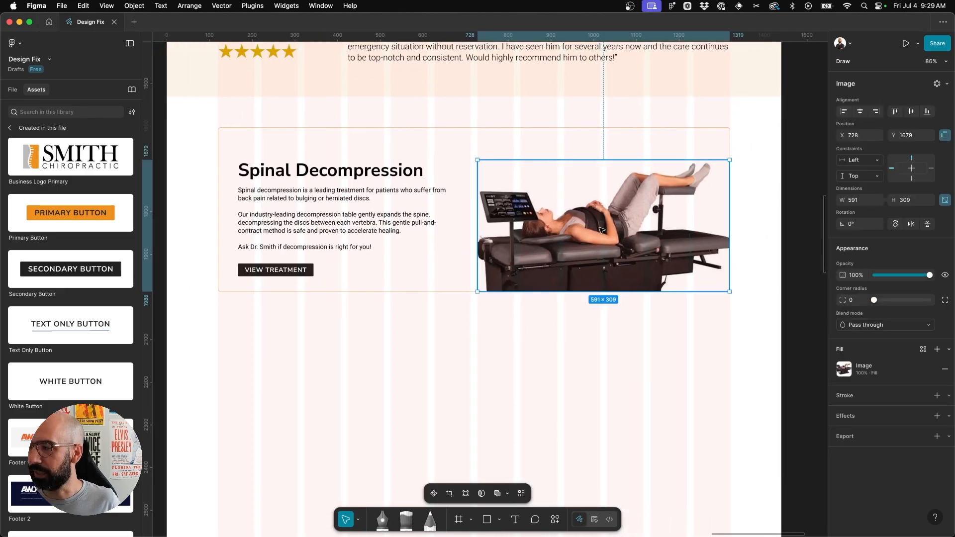
scroll(601, 230, up, 2)
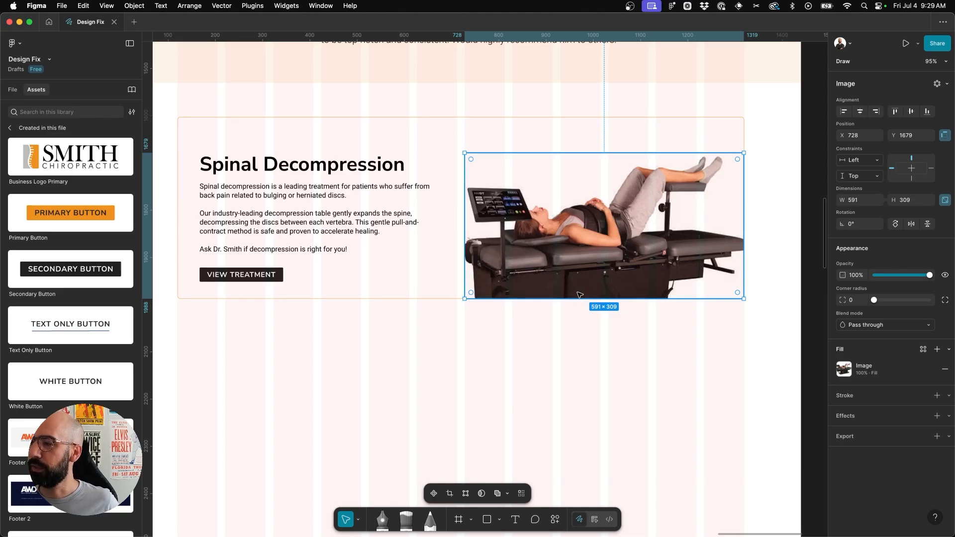
click(598, 322)
scroll(599, 320, up, 5)
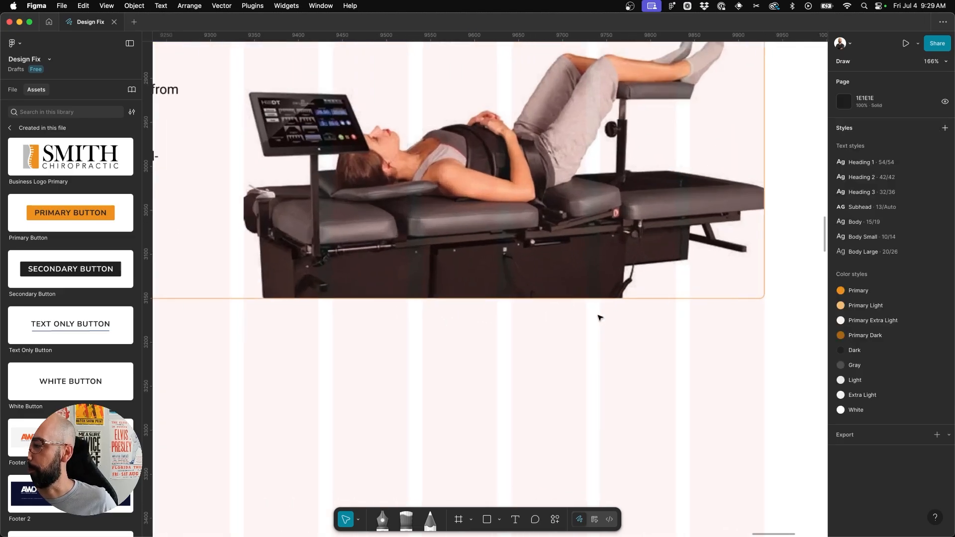
scroll(611, 363, down, 5)
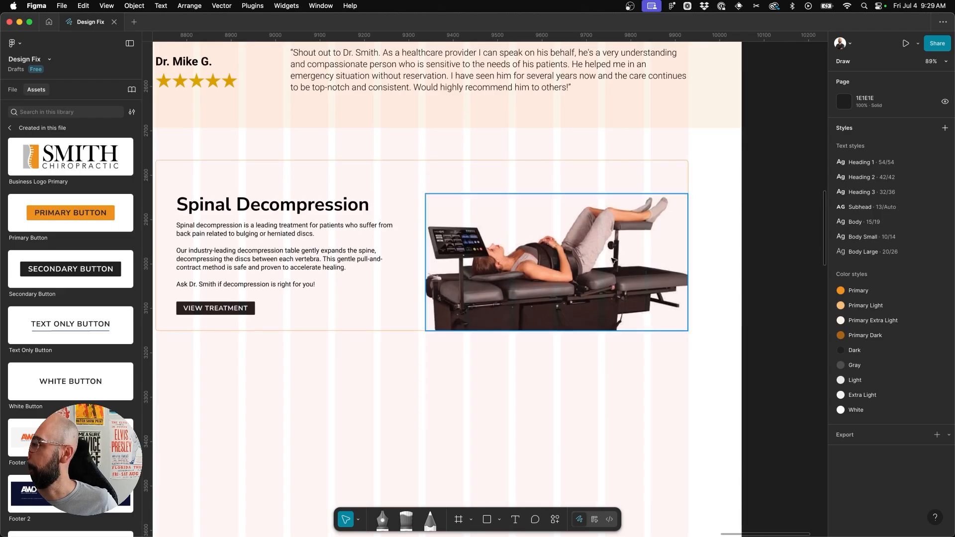
scroll(654, 183, left, 5)
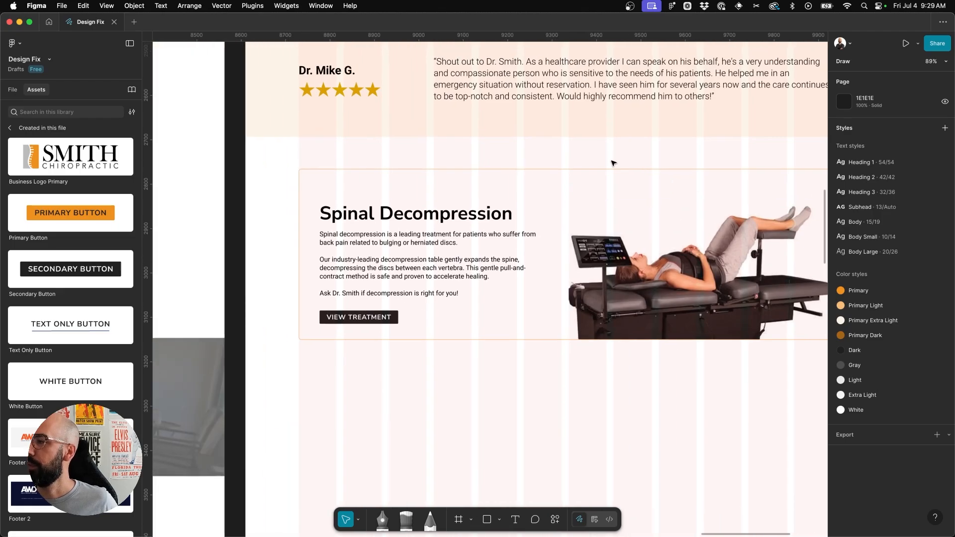
- Lower the border rectangle's top edge to reduce the spinal decompression section's height to 343
click(612, 170)
drag(599, 170, 597, 187)
click(529, 170)
scroll(529, 170, down, 4)
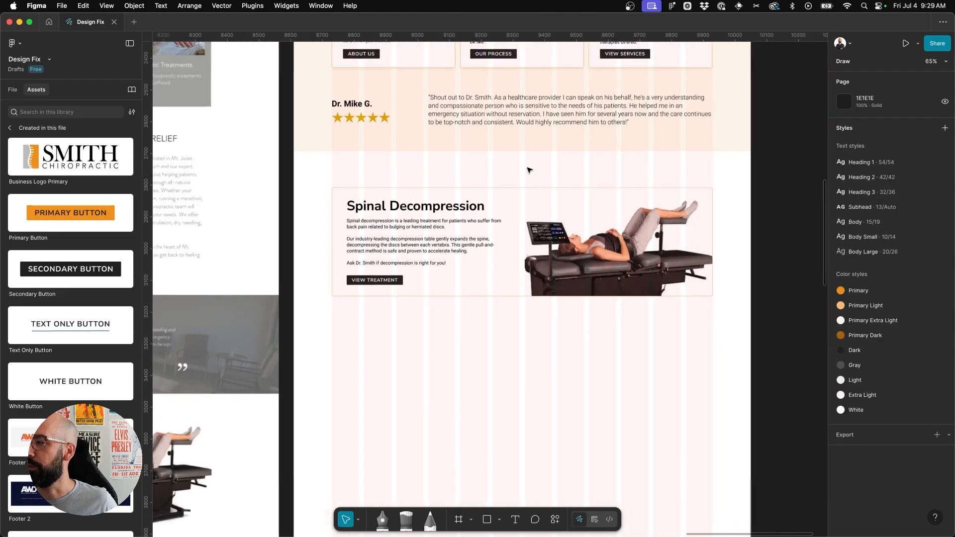
- Move the whole spinal decompression section up closer to the testimonial and duplicate it 60 px below
scroll(529, 169, up, 1)
drag(296, 174, 695, 304)
drag(609, 240, 606, 224)
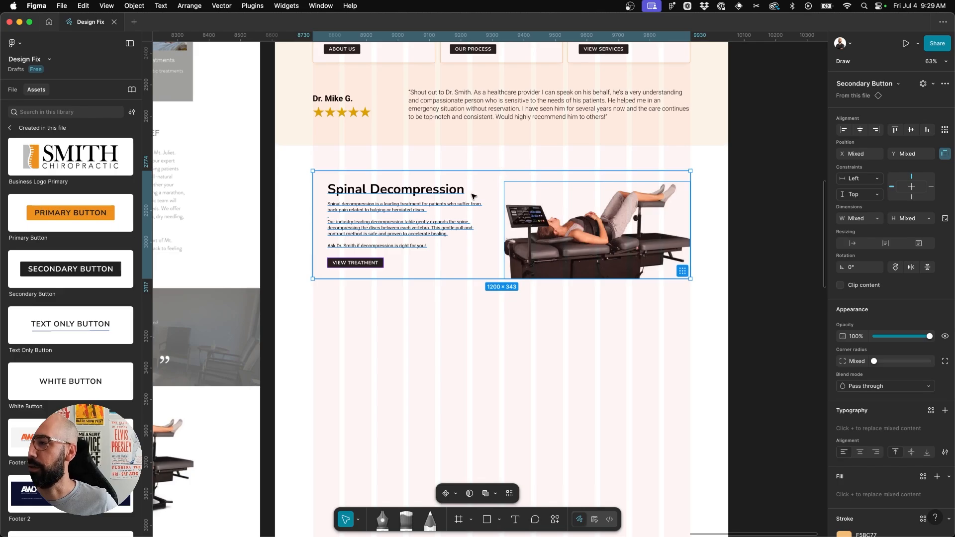
drag(421, 194, 421, 319)
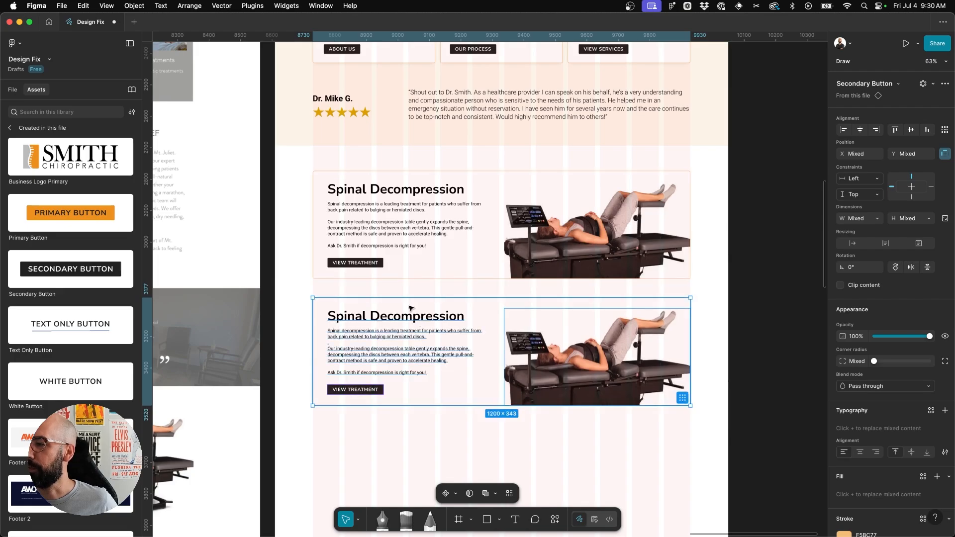
click(418, 288)
scroll(413, 298, down, 2)
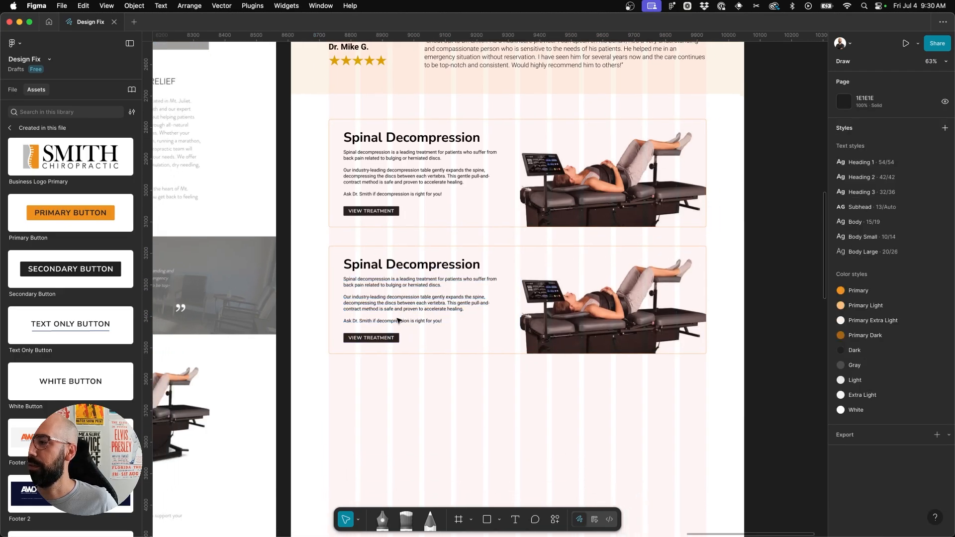
- Change the duplicated section's heading to "Laser Therapy"
scroll(497, 308, left, 5)
scroll(532, 304, right, 5)
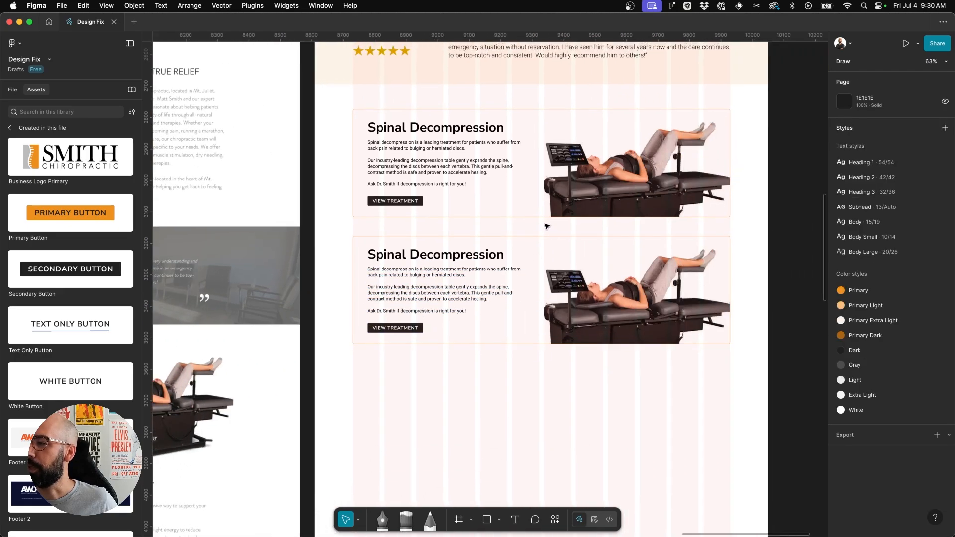
scroll(547, 226, left, 5)
scroll(502, 239, right, 5)
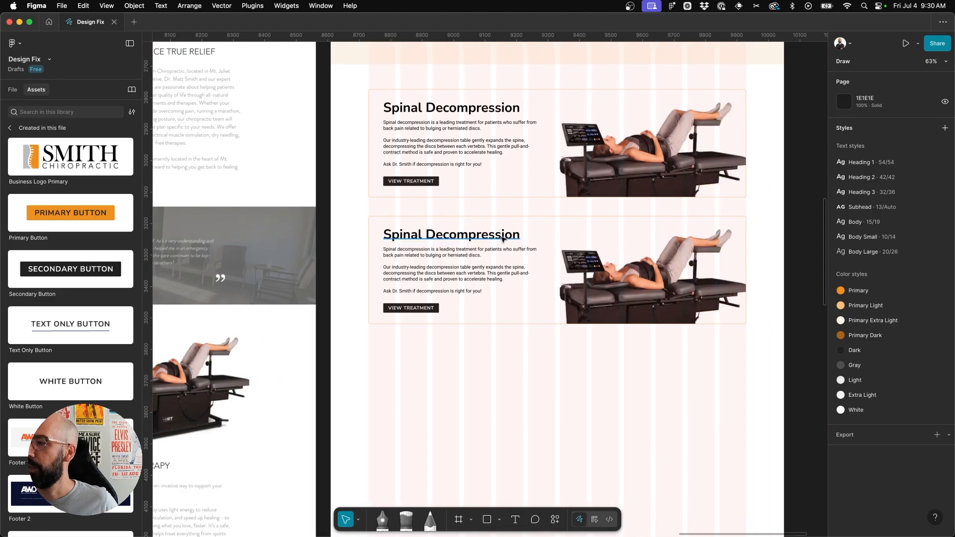
double_click(496, 235)
text(Las)
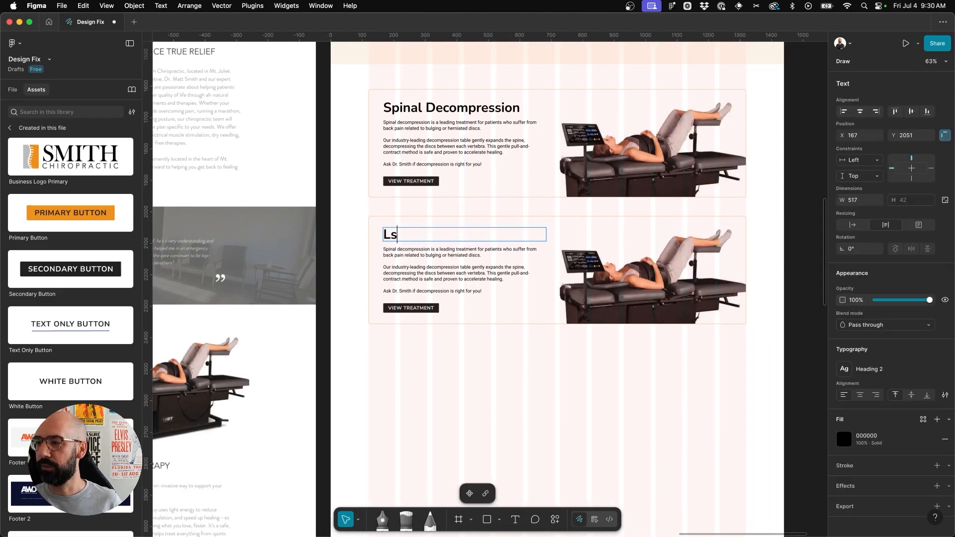
text(er Therapy)
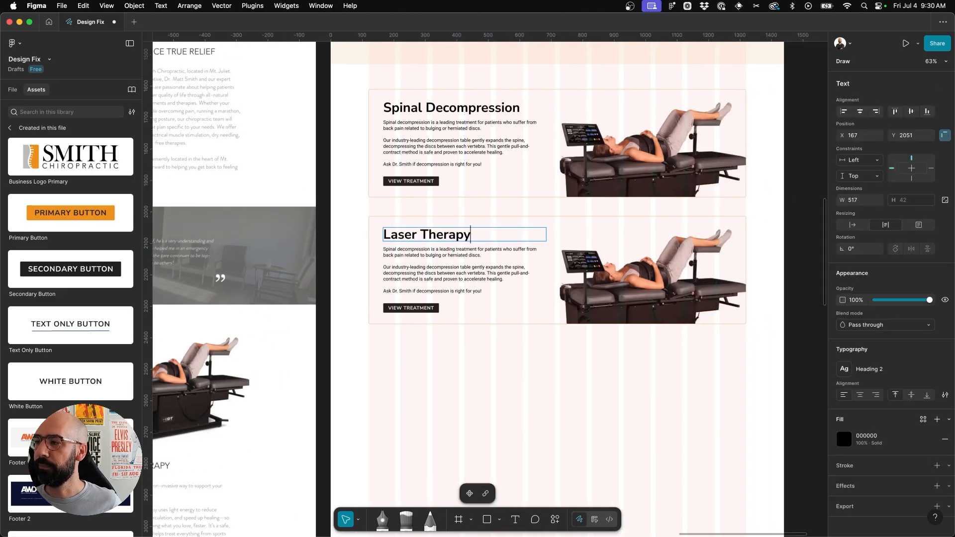
- Replace the Laser Therapy description with the old design's laser therapy copy and remove the surplus blank lines between its paragraphs
scroll(487, 288, left, 5)
scroll(488, 288, down, 2)
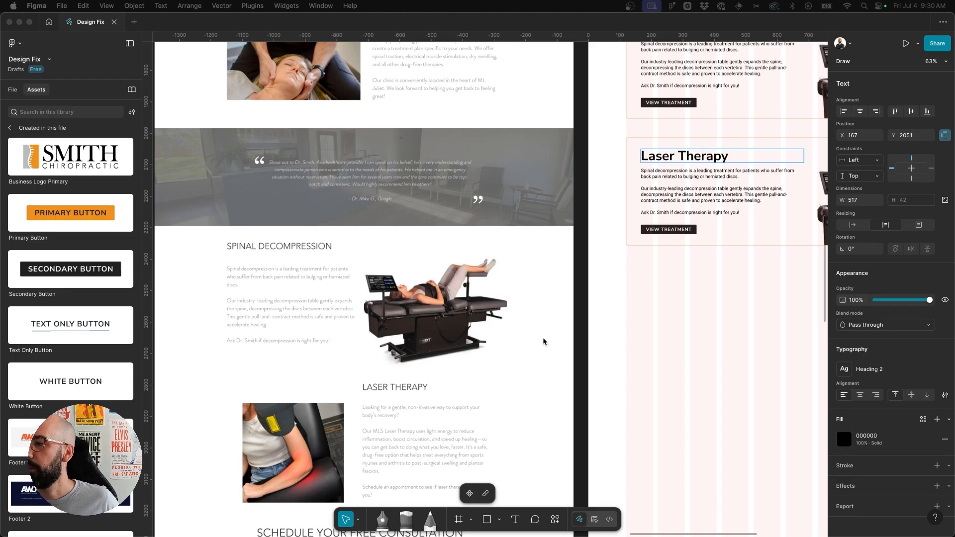
scroll(544, 342, right, 5)
click(472, 186)
double_click(472, 186)
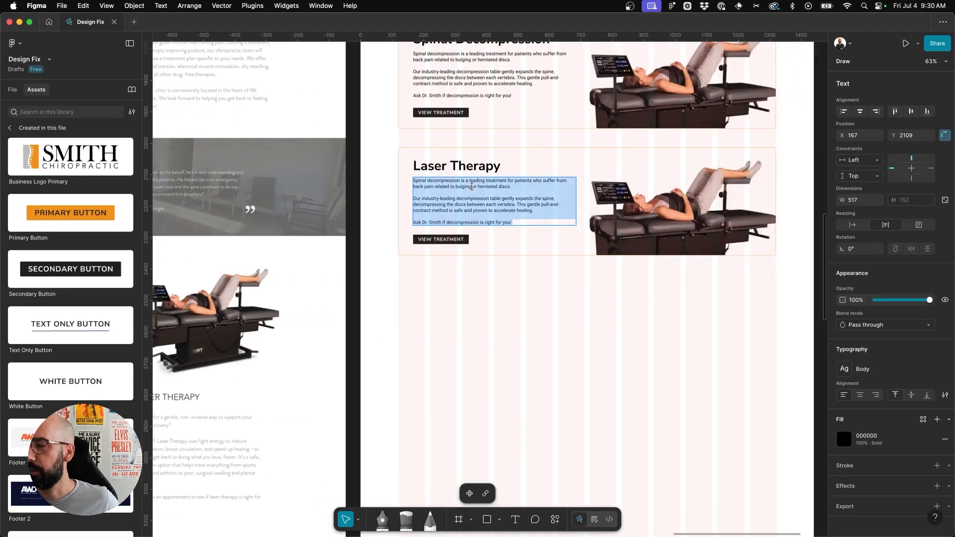
text(Looking for a gentle, non-invasive way to support your body's recovery?    Our MLS Laser Therapy uses light energy to reduce inflammation, boost circulation, and speed up healing—so you can get back to doing what you love, faster. It's a safe, drug-free option that helps treat everything from sports injuries and arthritis to post-surgical swelling and plantar fasciitis.    Schedule an appointment to see if laser therapy is right for you!)
scroll(472, 189, up, 5)
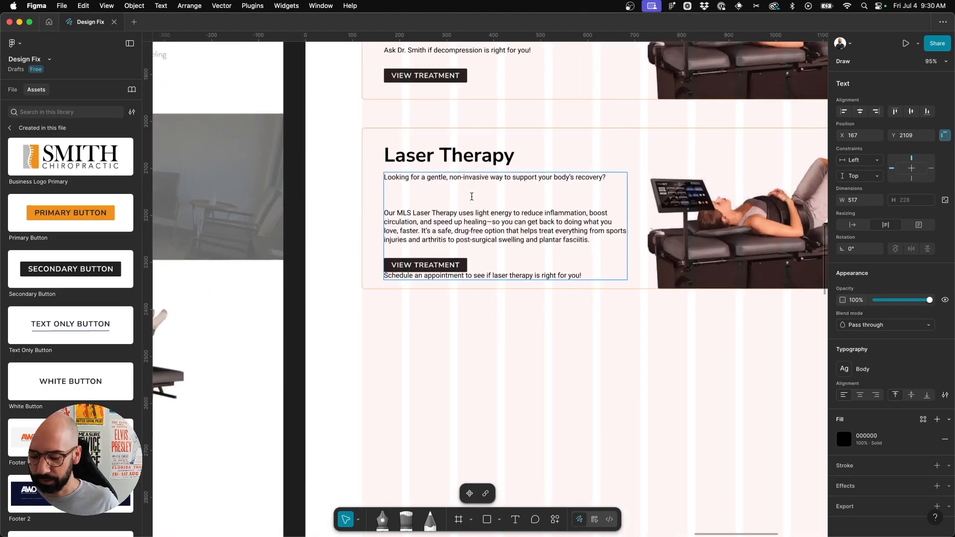
click(472, 197)
key(Delete)
key(Delete)
key(Delete)
key(Delete)
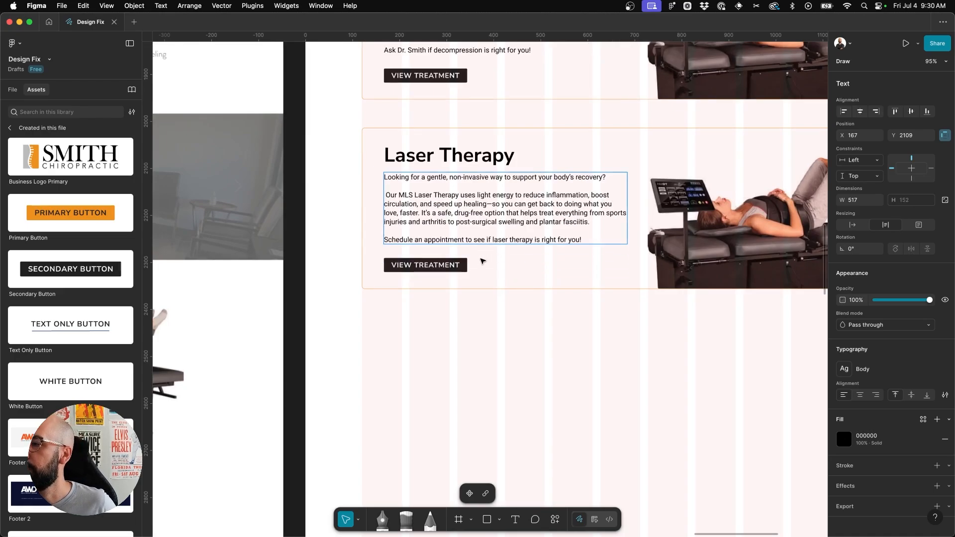
- Remove the leading space before "Our MLS Laser Therapy" in the Laser Therapy description
click(556, 316)
click(556, 316)
scroll(556, 316, right, 1)
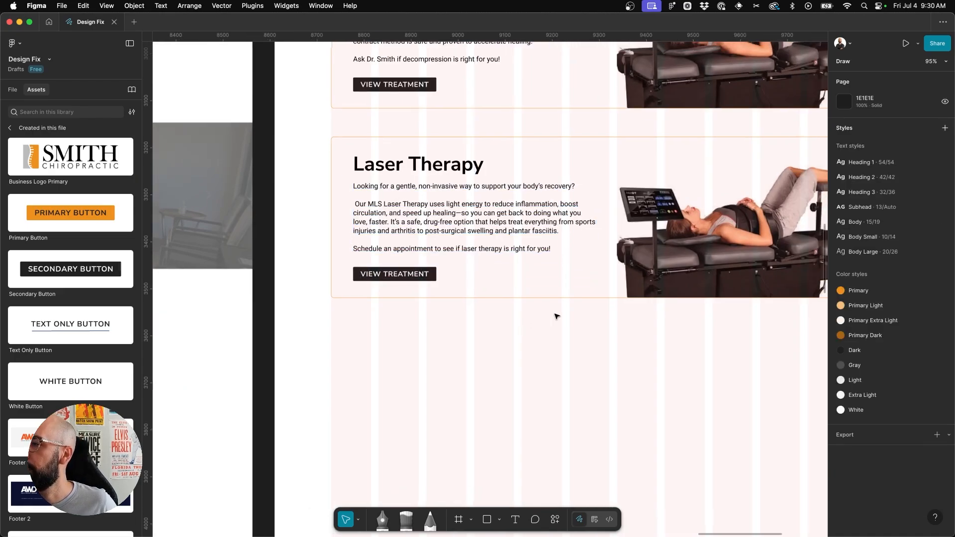
double_click(356, 204)
click(356, 204)
key(BackSpace)
key(Escape)
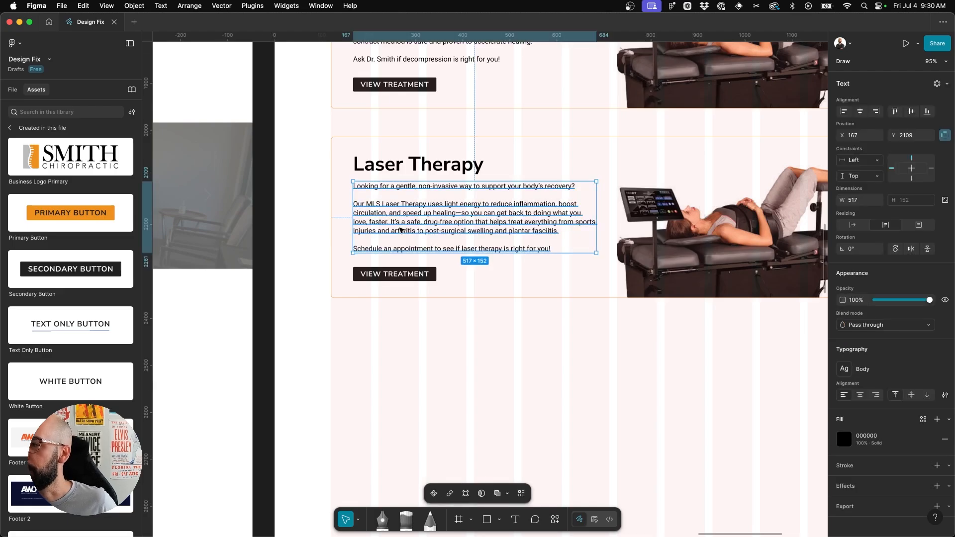
- Delete the table image from the Laser Therapy section and place the laser treatment photo there at 570 × 561, X 750, Y 2016
click(499, 347)
scroll(499, 346, down, 2)
scroll(499, 347, right, 3)
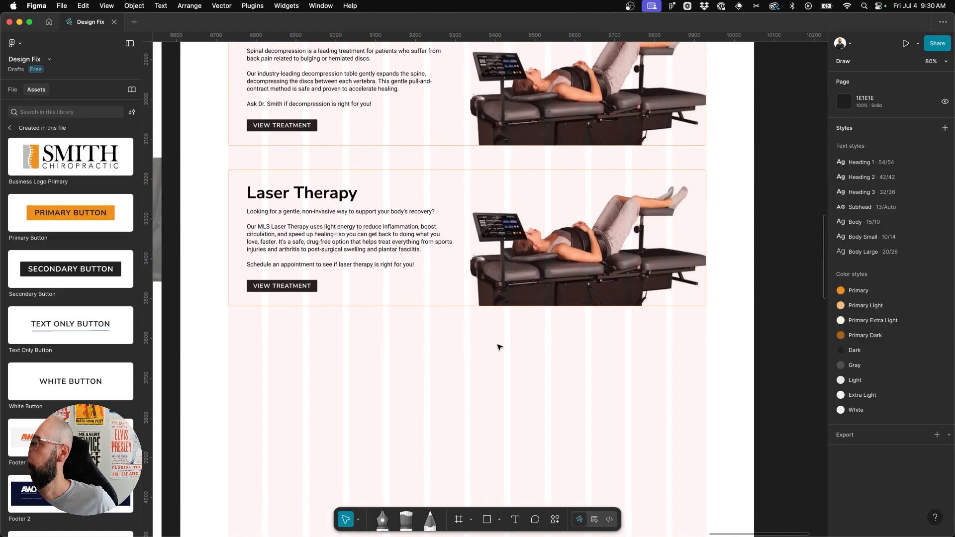
click(569, 232)
key(Delete)
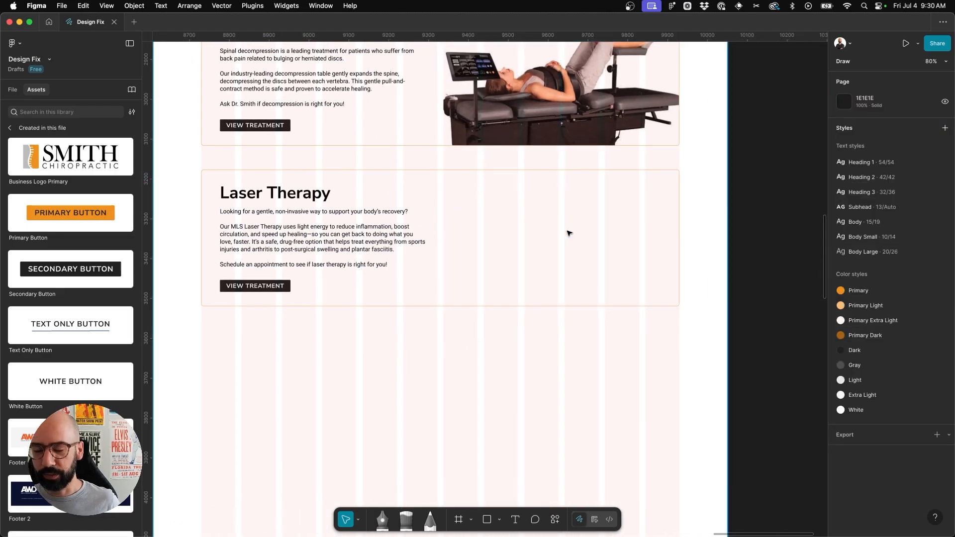
key(super+shift+k)
double_click(387, 286)
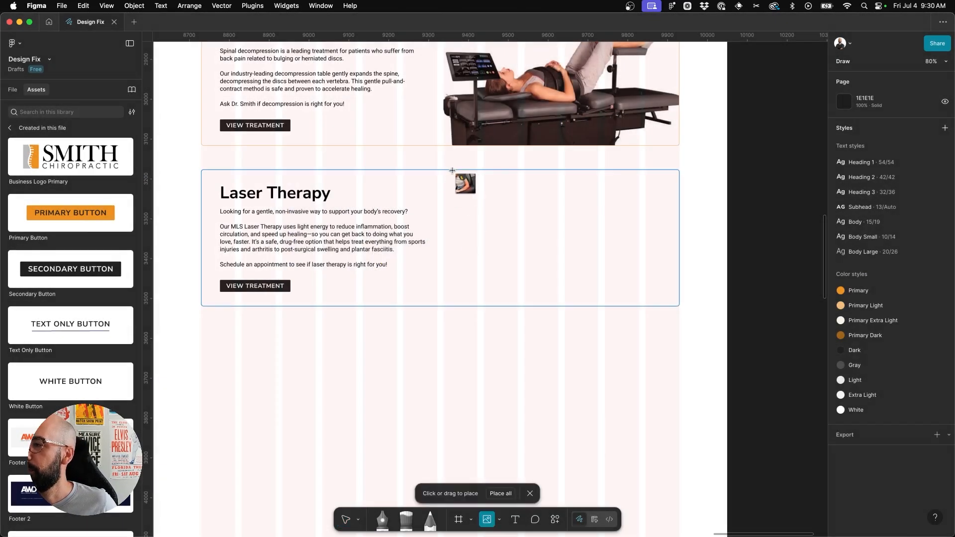
click(628, 238)
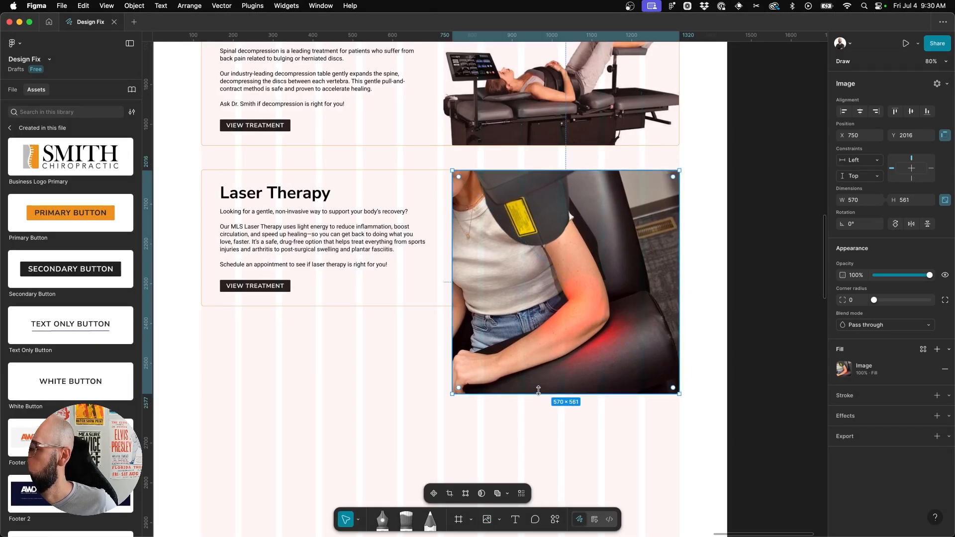
- Resize the laser treatment photo's frame to 592 × 341 at X 728 to match the section's height and the image column above
drag(538, 394, 531, 305)
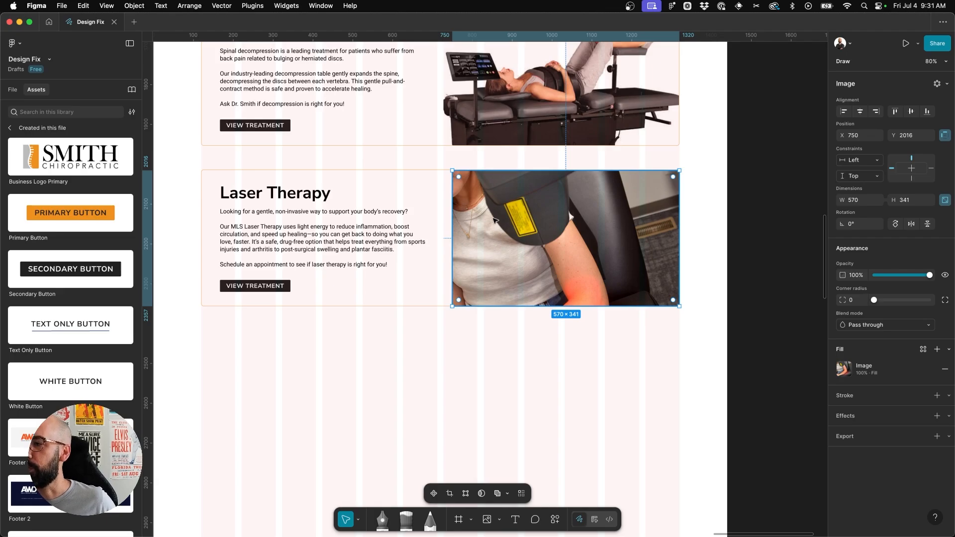
drag(447, 213, 439, 213)
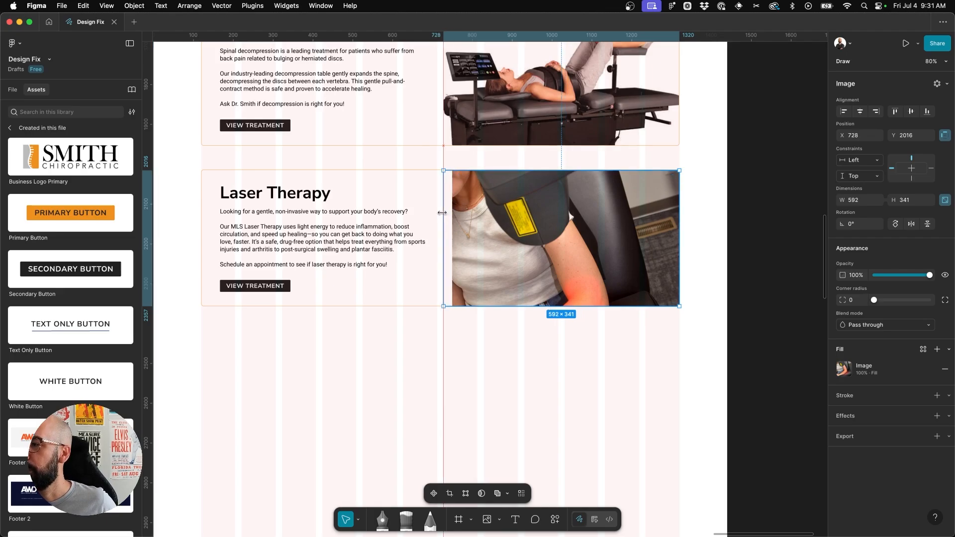
- Set the laser photo's top right and bottom right corner radii to 6, leaving the other two corners square
scroll(492, 216, up, 3)
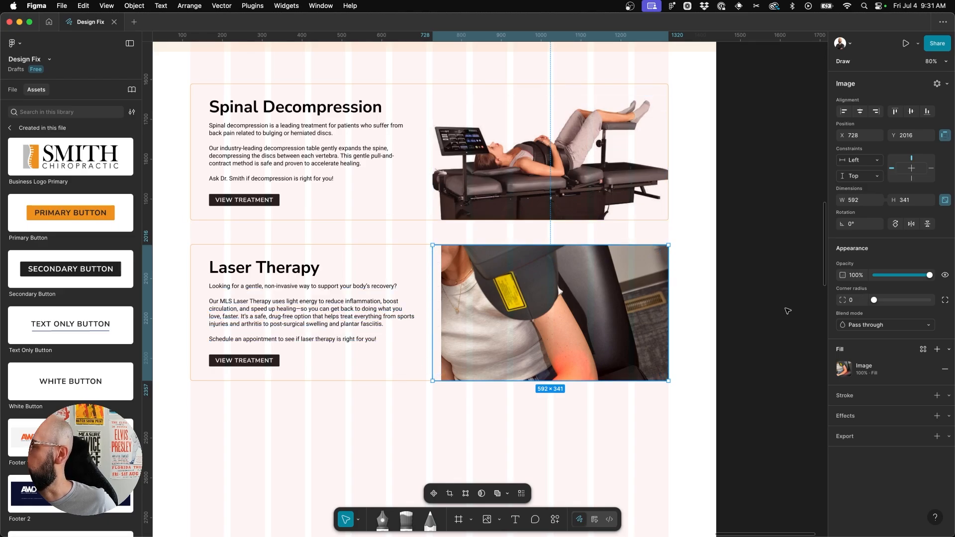
click(945, 300)
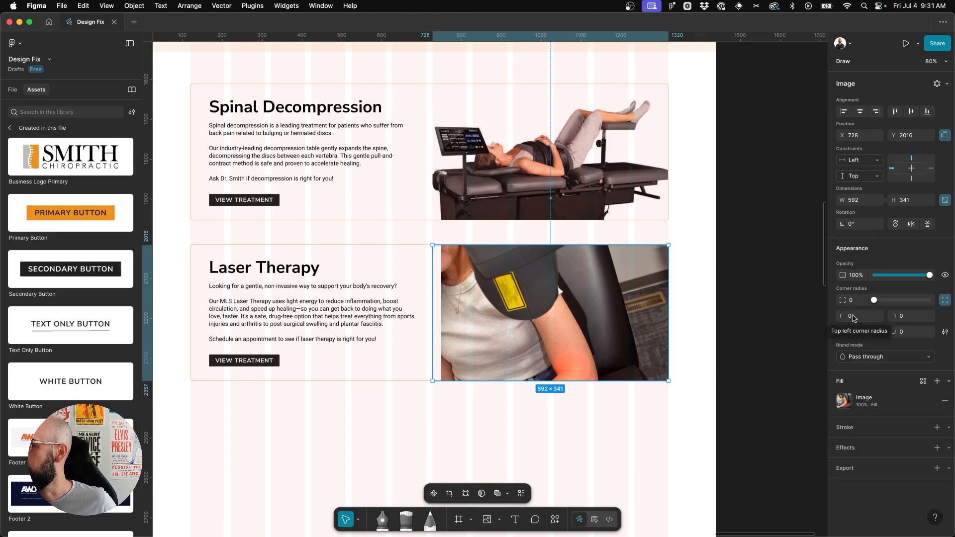
click(911, 319)
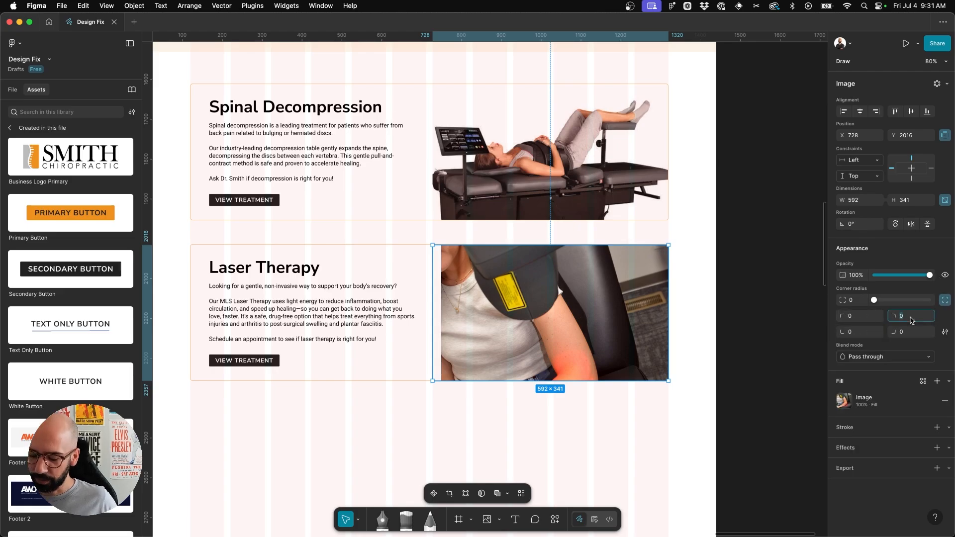
text(6)
key(Tab)
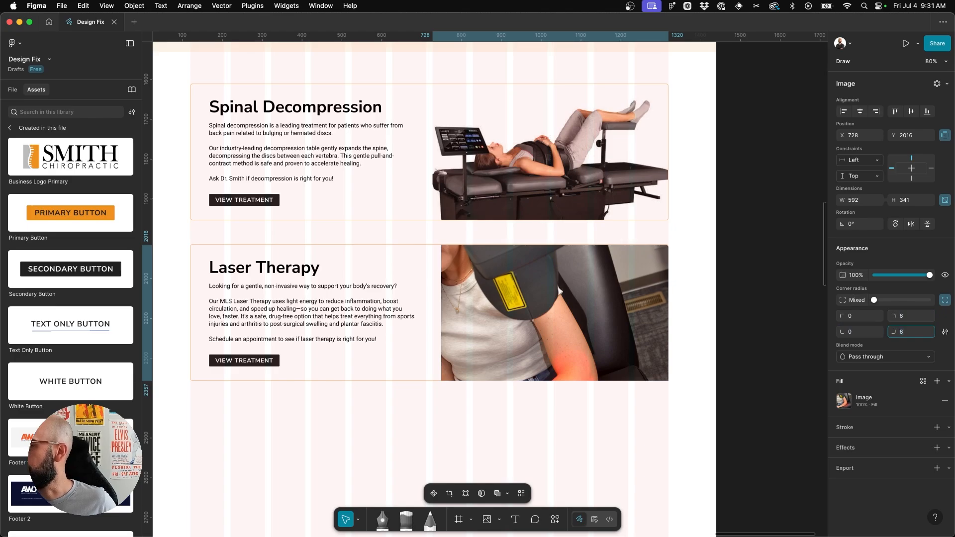
text(6)
key(Return)
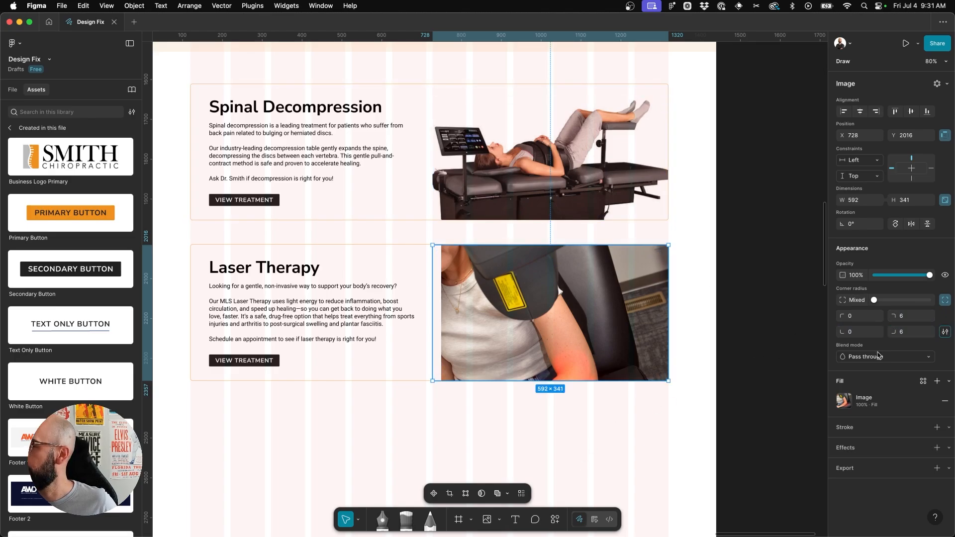
- Set the laser photo's image mode to Fill, switch it to Crop, and shift the picture upward within its frame
click(841, 402)
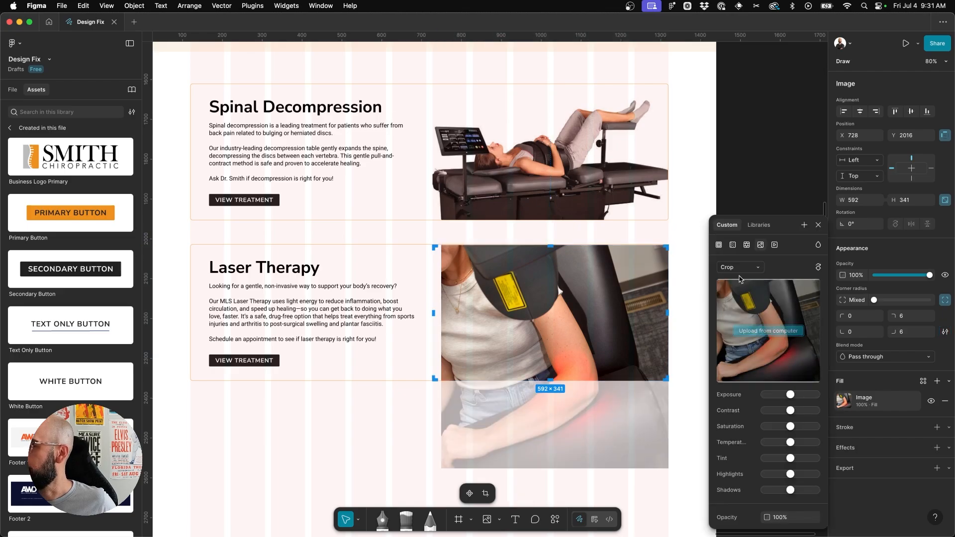
click(734, 244)
click(738, 243)
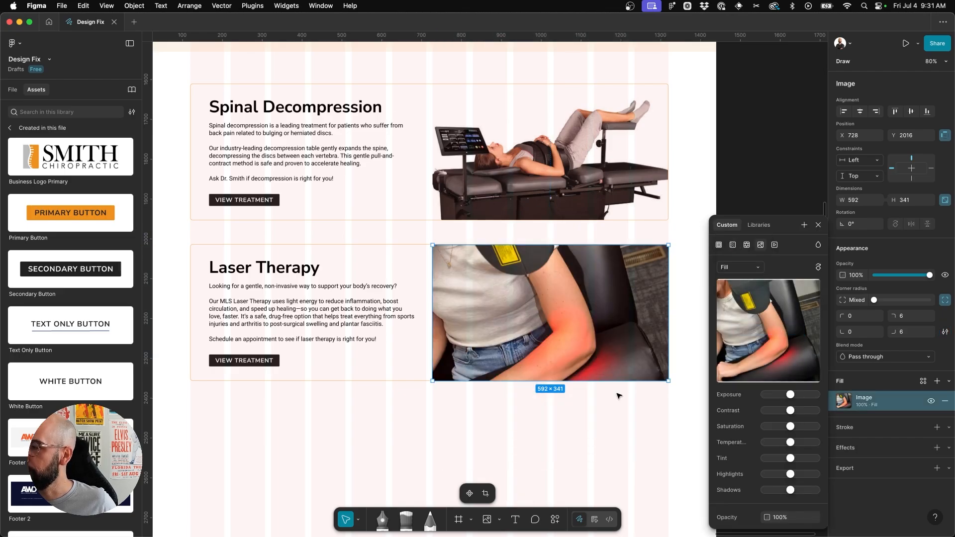
click(741, 267)
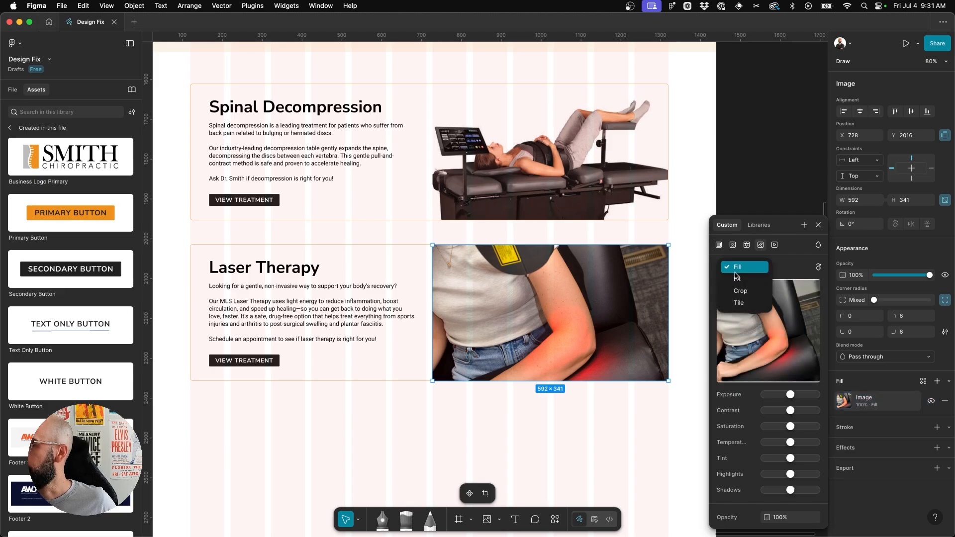
click(728, 291)
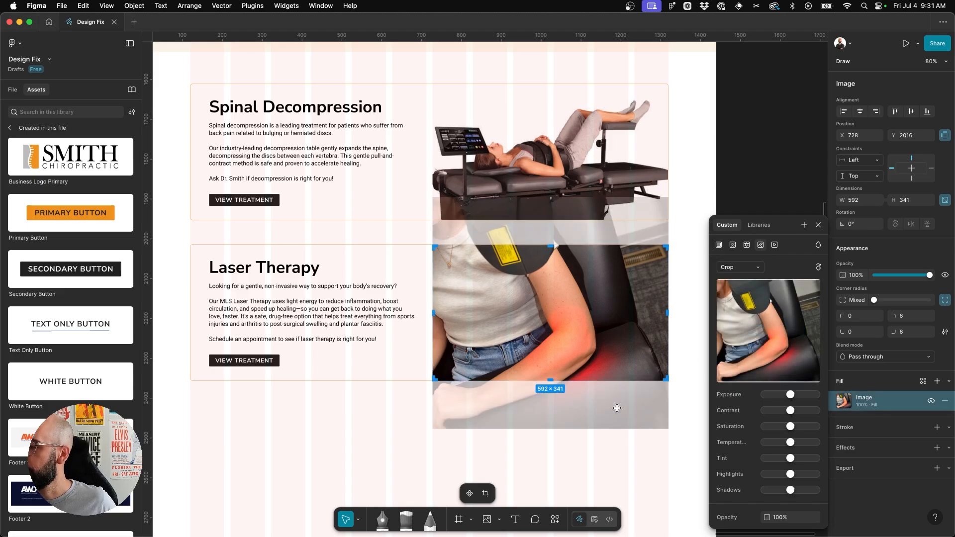
mouse_move(616, 409)
mouse_down()
mouse_move(613, 372)
mouse_move(611, 395)
mouse_up()
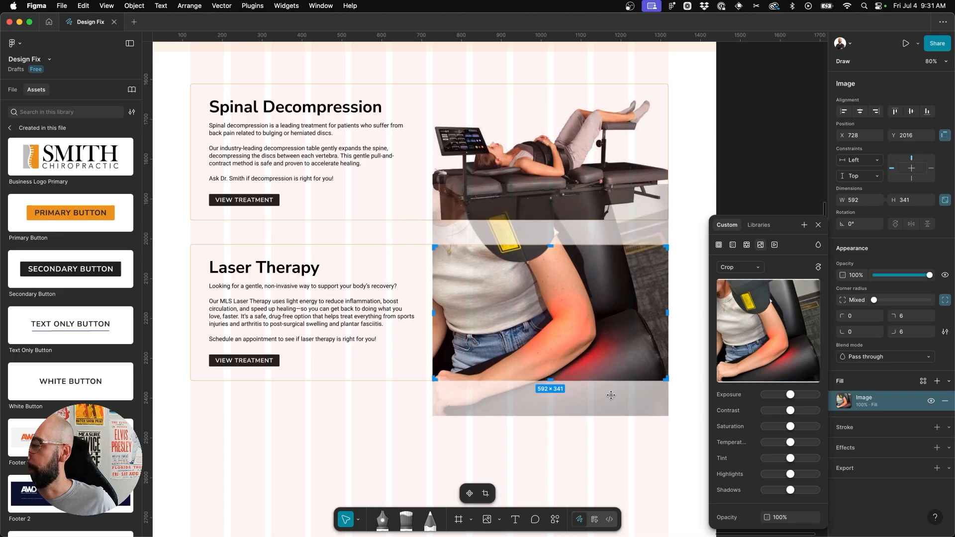
key(Return)
key(Escape)
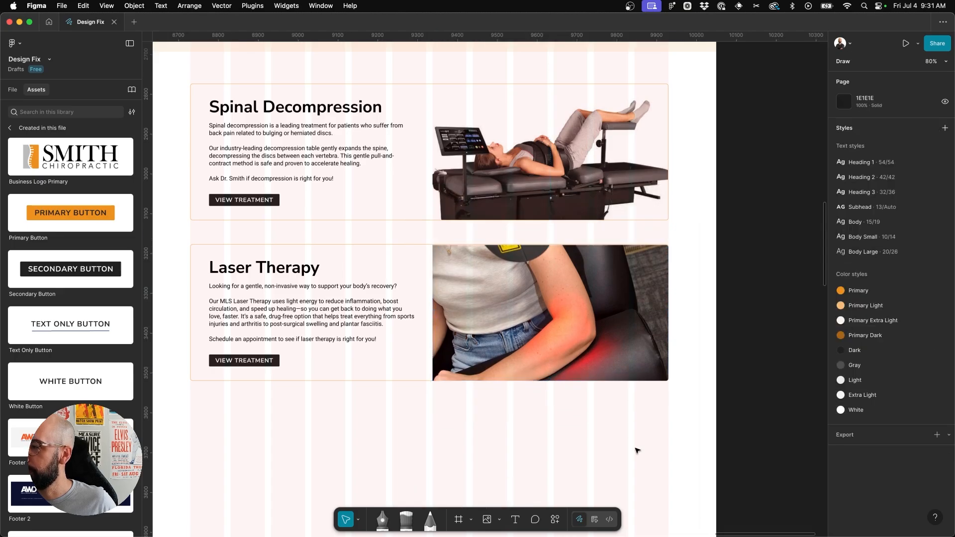
- Extend the laser photo's upper edge to Y 2015, making the frame 592 × 342 so it covers the section border
scroll(567, 311, up, 5)
click(569, 299)
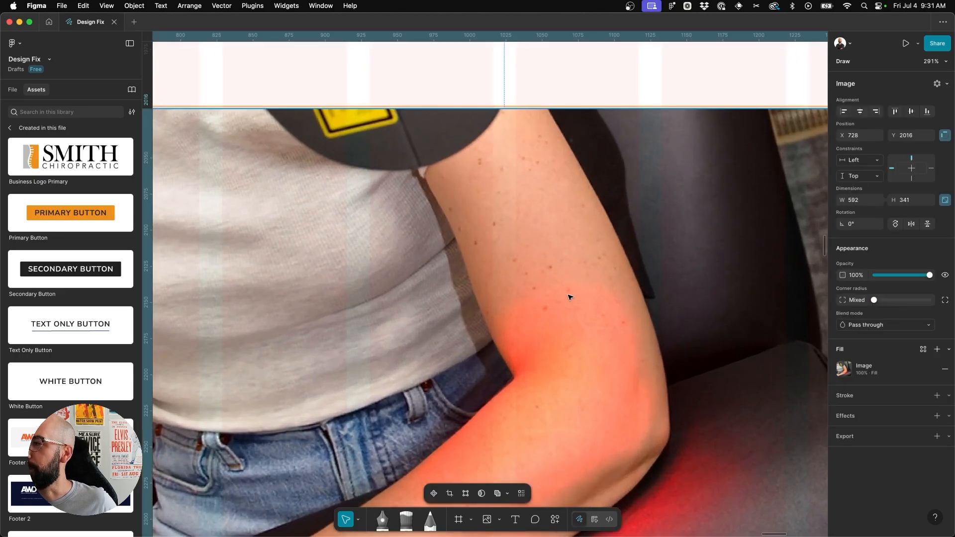
scroll(519, 222, up, 1)
scroll(518, 222, up, 5)
scroll(521, 199, up, 2)
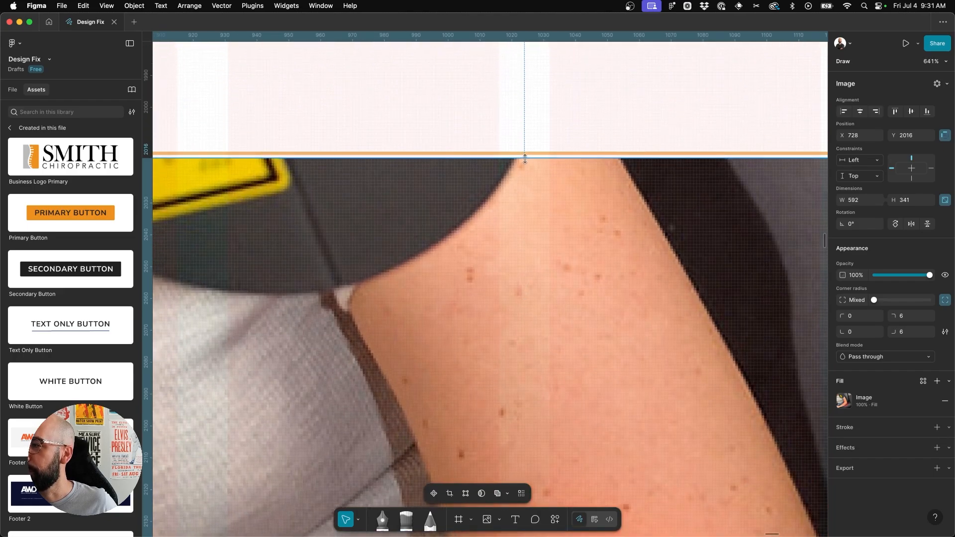
drag(524, 158, 525, 156)
scroll(525, 154, down, 12)
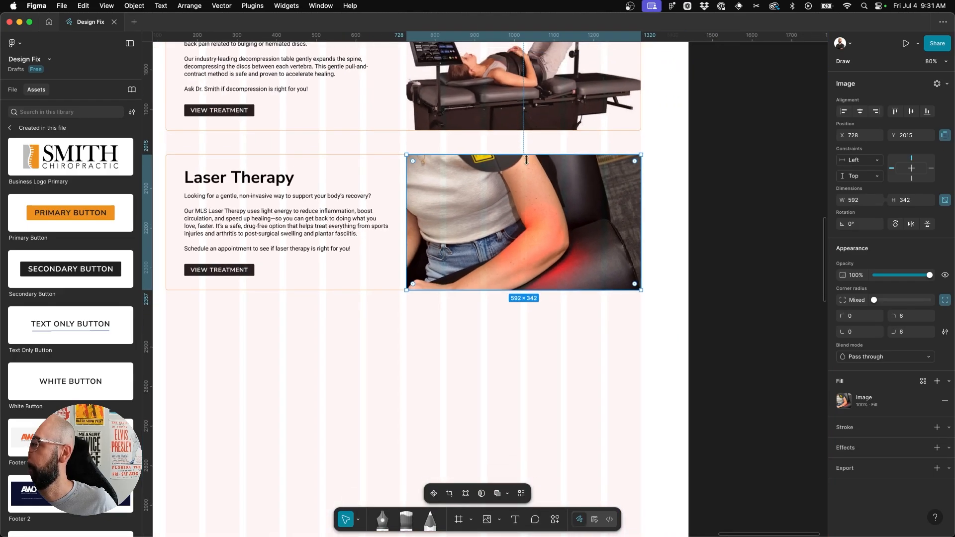
- Check the laser photo's edges against the section border and compare the two treatment sections
click(550, 346)
click(541, 231)
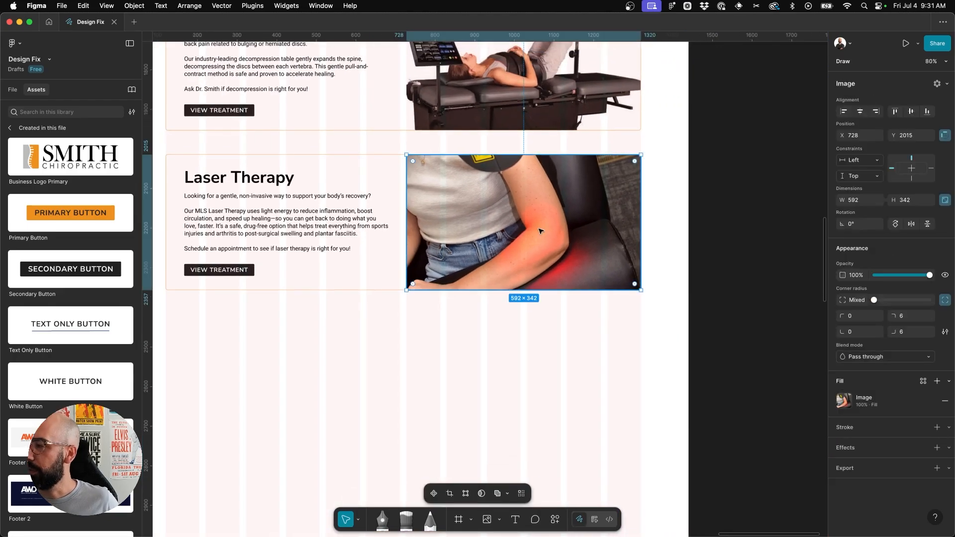
click(541, 322)
scroll(541, 321, up, 5)
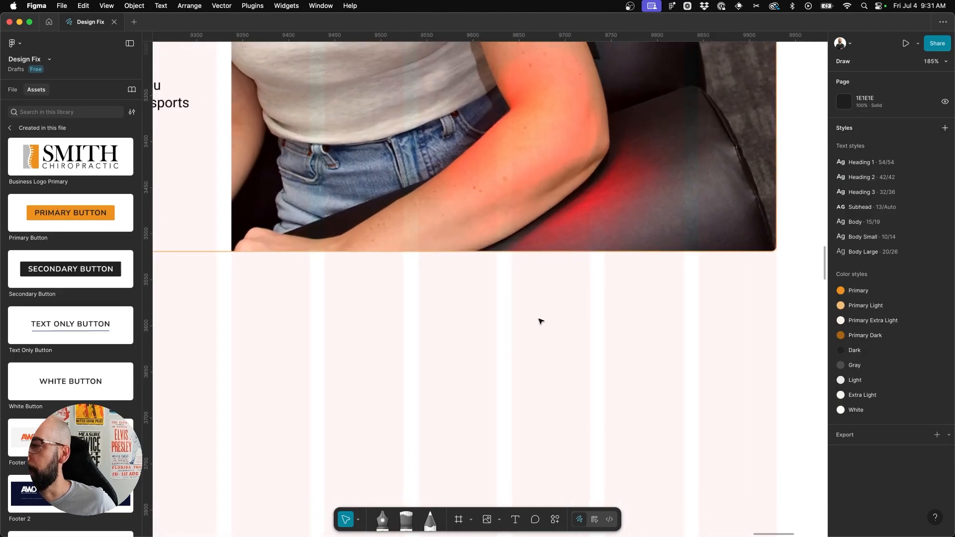
scroll(640, 360, down, 5)
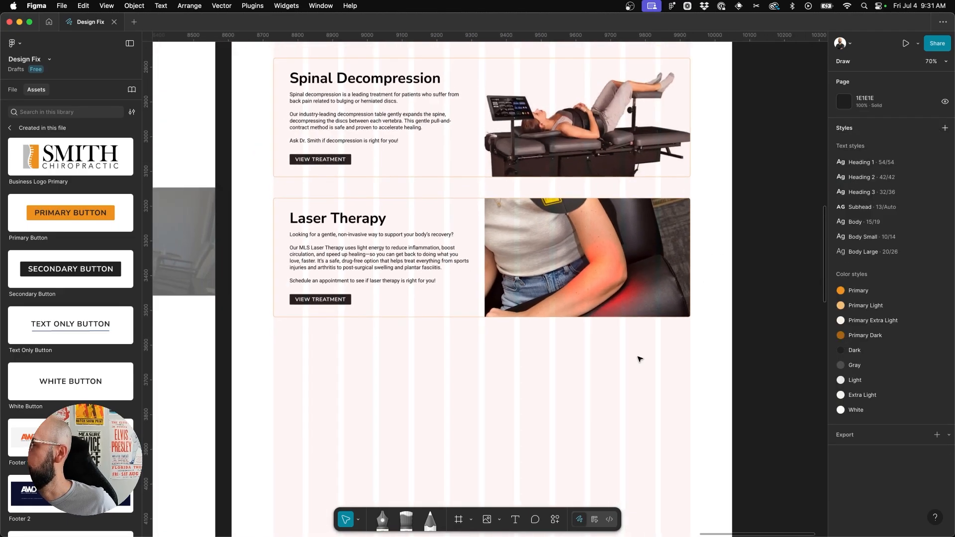
scroll(597, 423, up, 2)
scroll(597, 423, down, 2)
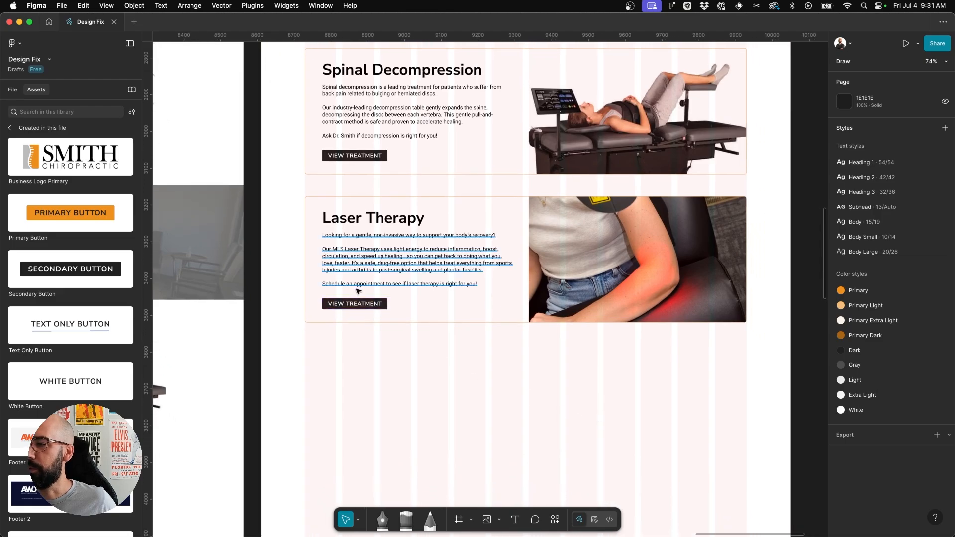
scroll(418, 312, up, 2)
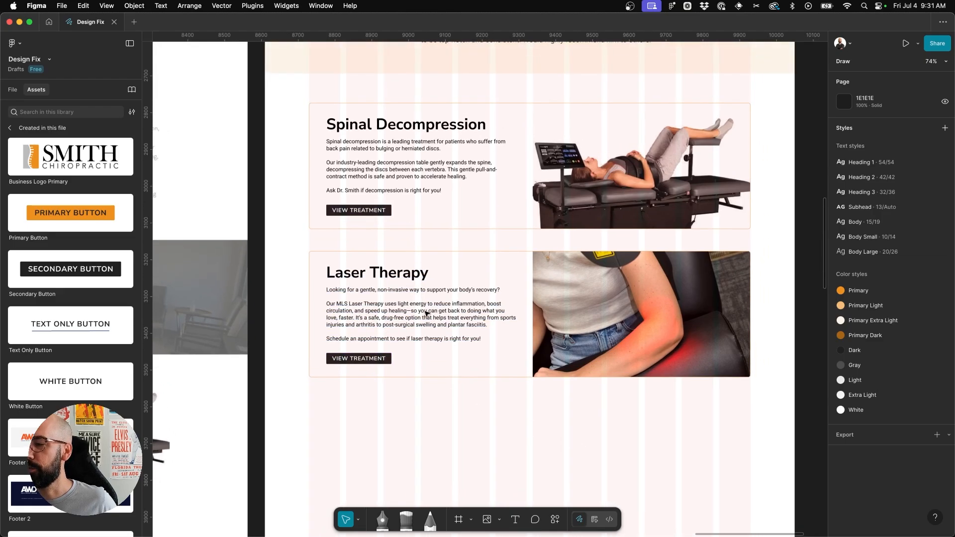
scroll(447, 227, down, 3)
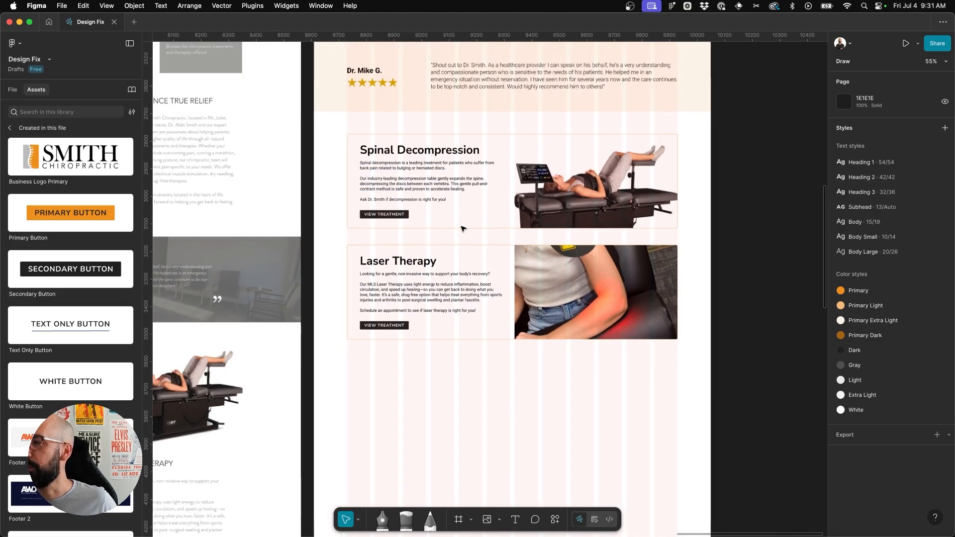
- Hide the layout guides and review the two treatment sections together with the page content above them
key(ctrl+g)
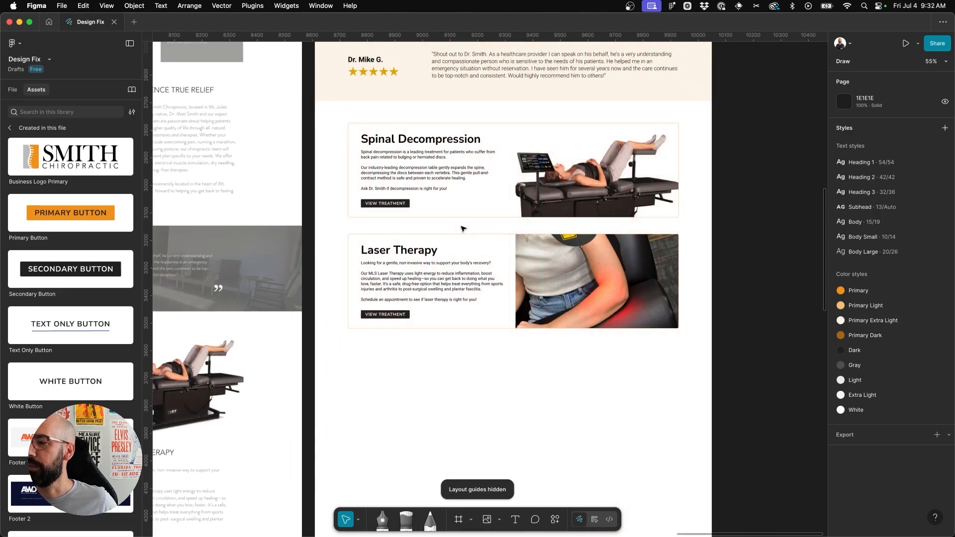
scroll(462, 229, down, 1)
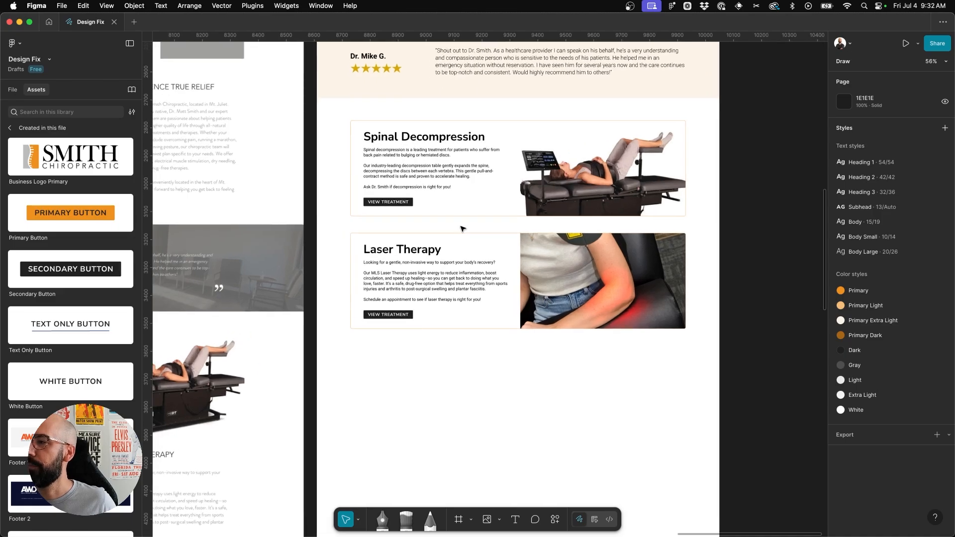
scroll(462, 229, down, 1)
scroll(463, 228, up, 2)
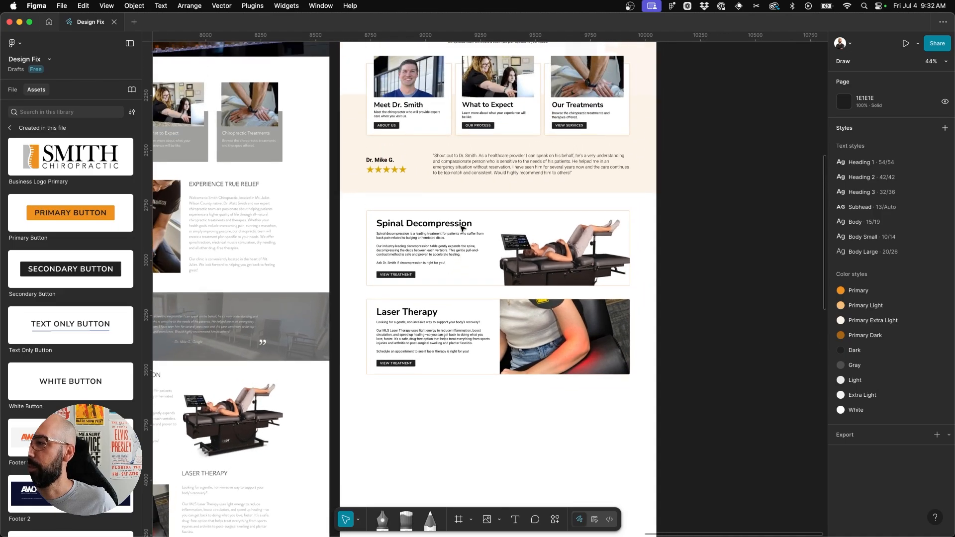
scroll(462, 229, up, 4)
scroll(462, 229, down, 3)
scroll(462, 228, right, 2)
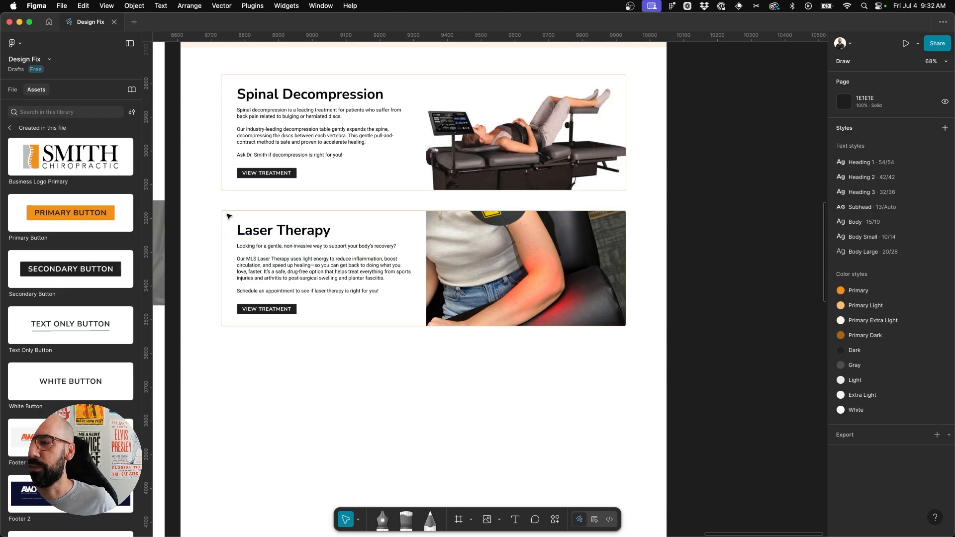
- Mirror the Laser Therapy layout by moving its heading, description and button to X 765 and the photo to X 120
drag(228, 217, 305, 312)
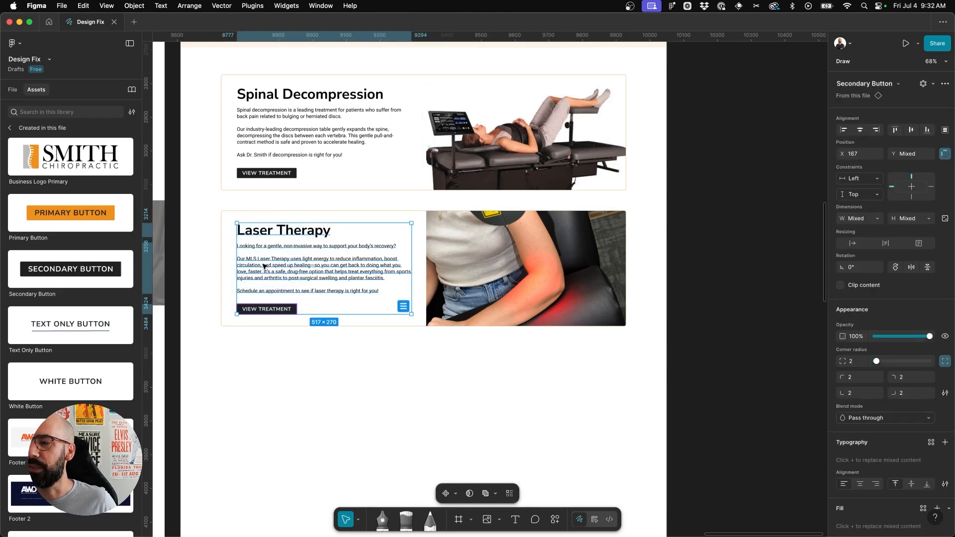
drag(264, 266, 465, 269)
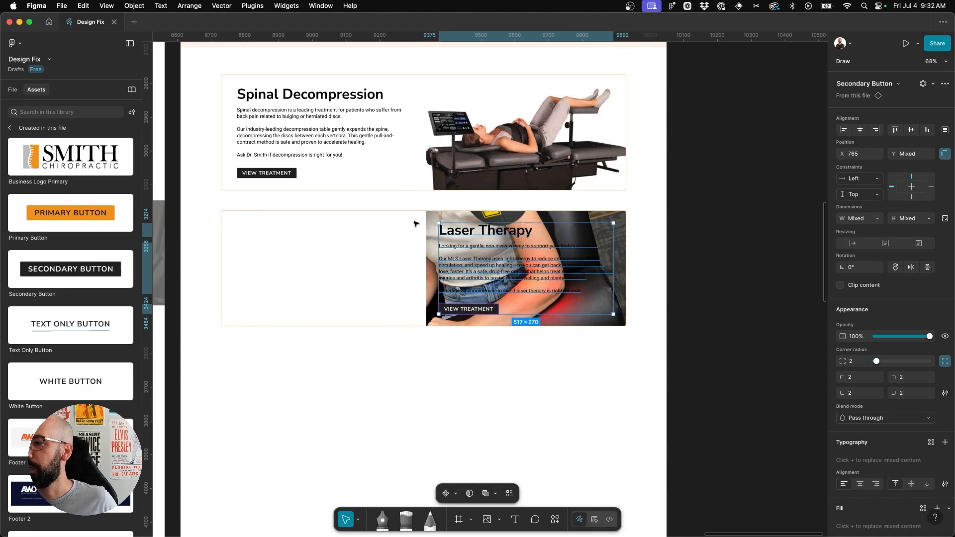
drag(430, 237, 228, 239)
click(581, 424)
scroll(581, 423, down, 4)
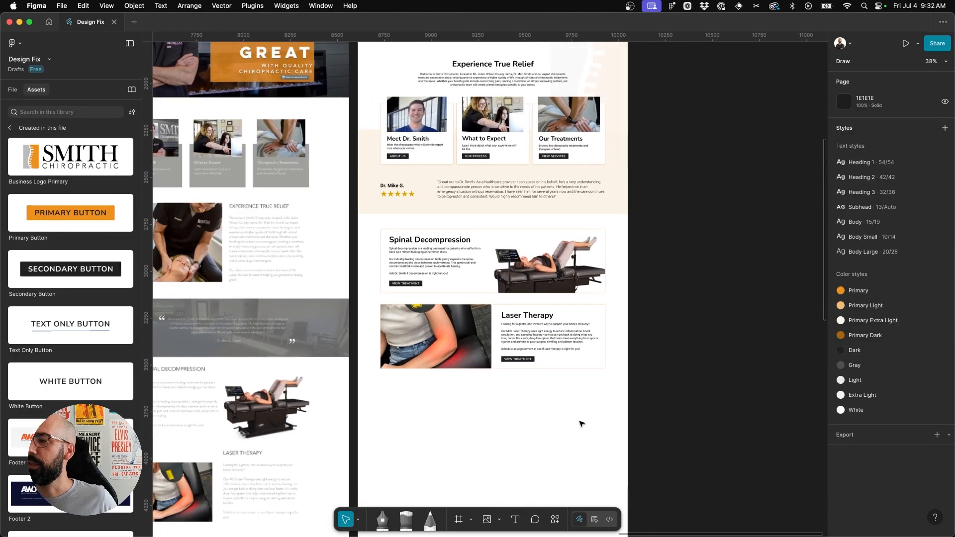
scroll(581, 423, down, 2)
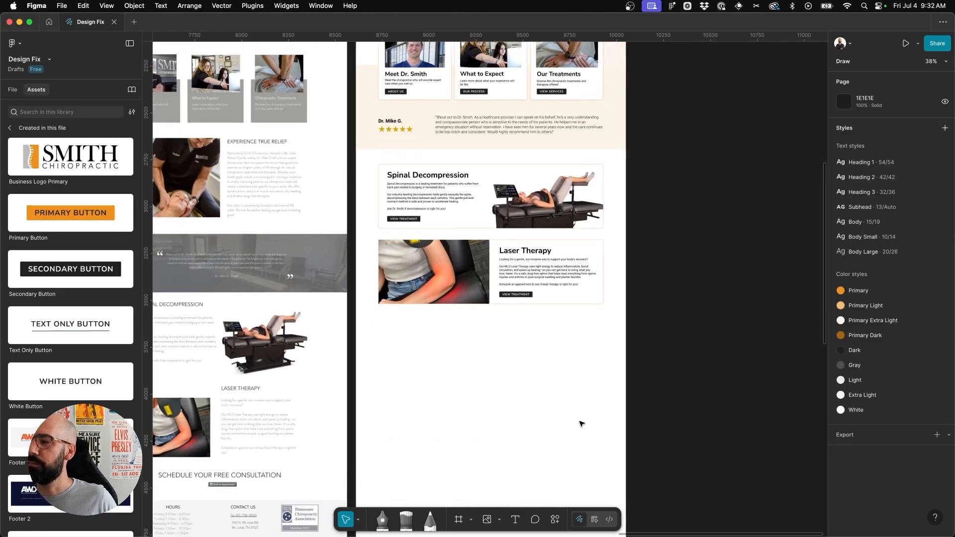
- Set the laser photo's top left and bottom left corner radii to 6 and its top right and bottom right radii to 0
scroll(581, 423, up, 3)
scroll(535, 400, up, 5)
scroll(535, 400, down, 2)
click(356, 294)
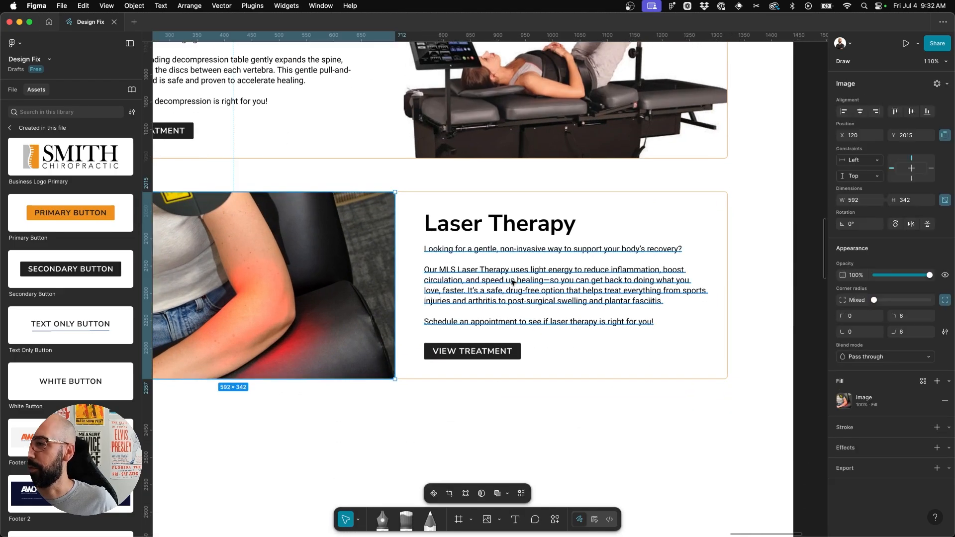
click(911, 319)
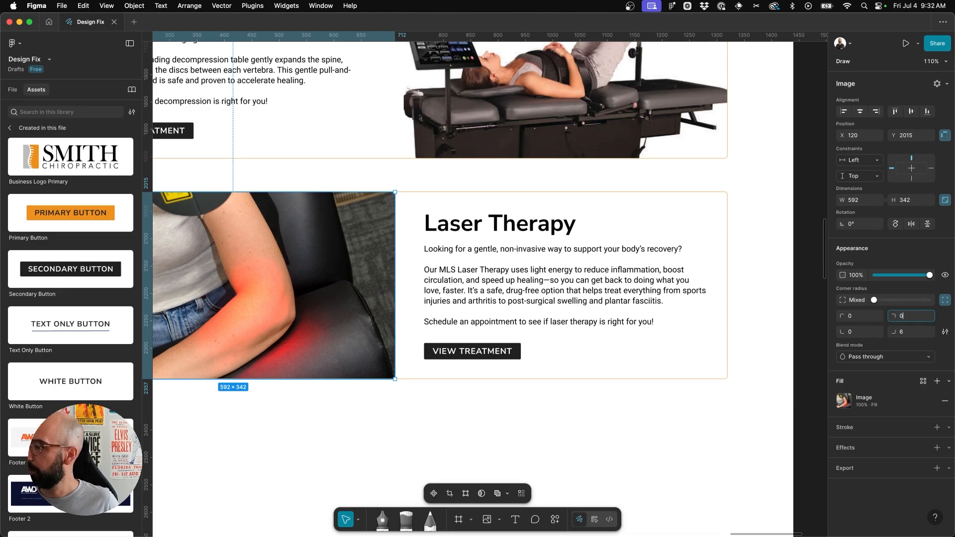
key(Tab)
click(864, 318)
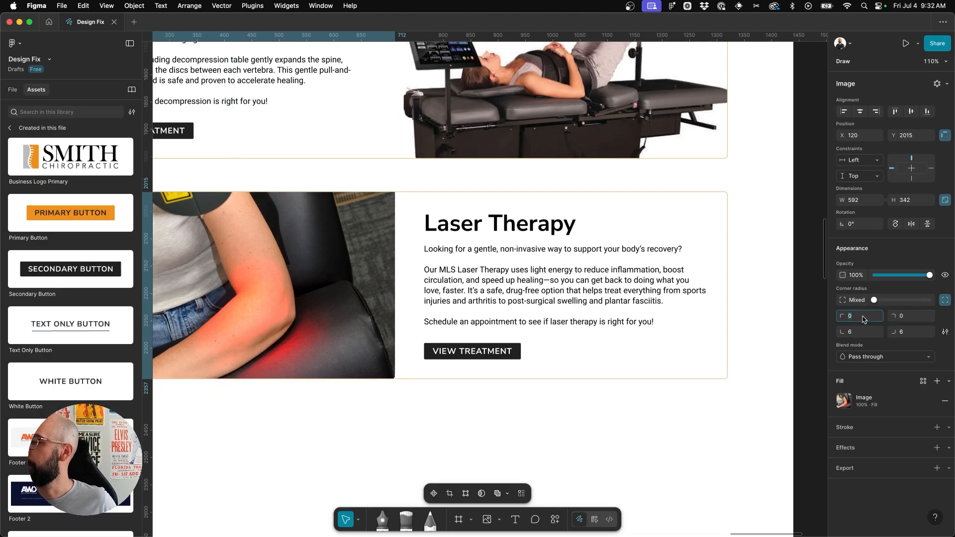
text(6)
key(Tab)
click(919, 334)
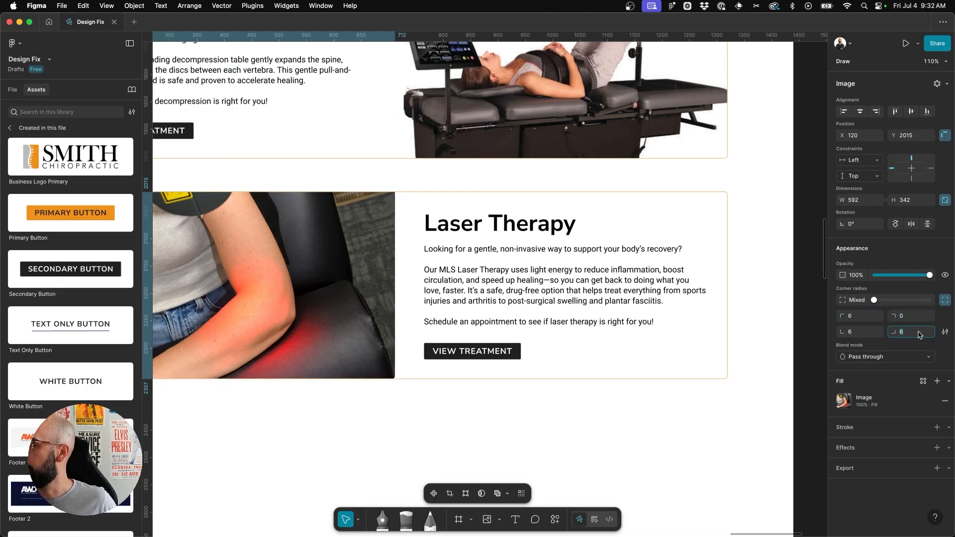
text(0)
key(Tab)
click(504, 451)
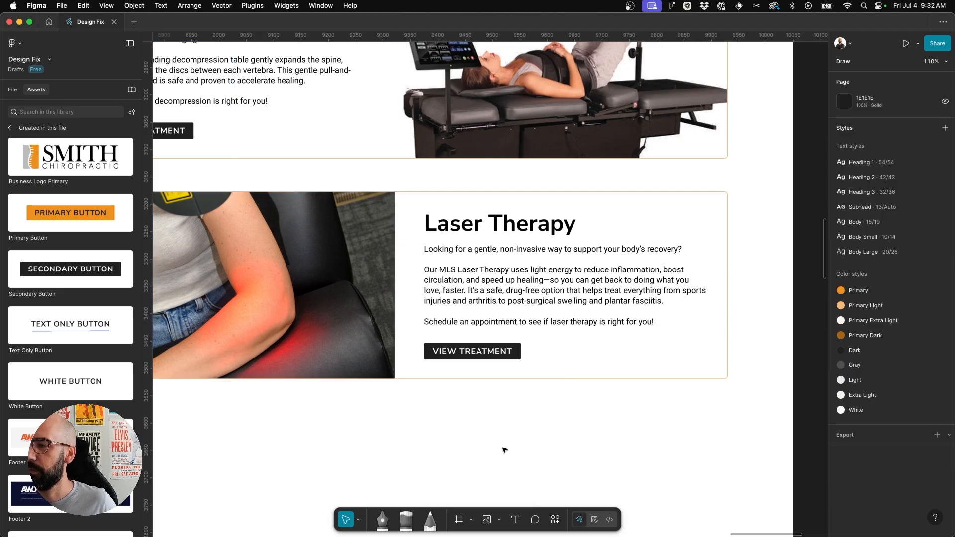
scroll(308, 422, down, 2)
scroll(309, 423, left, 3)
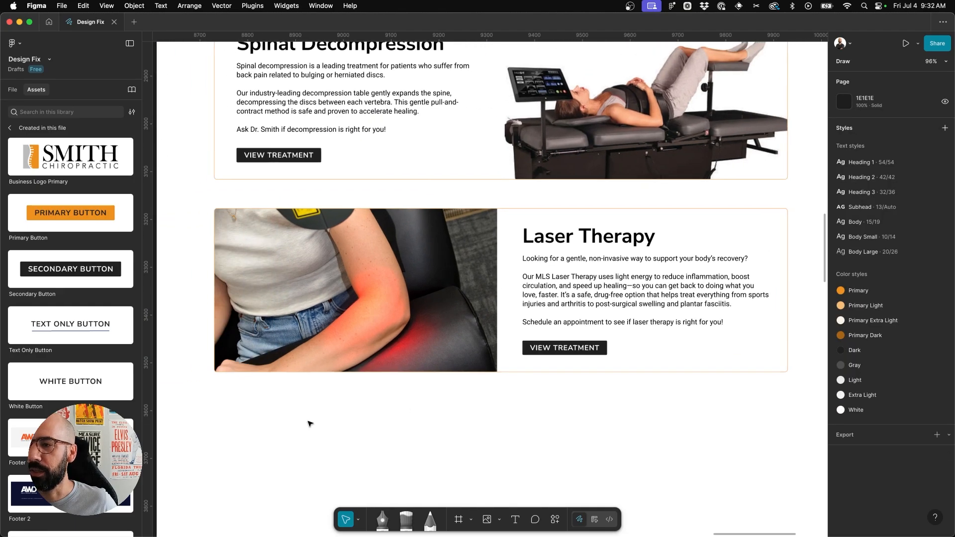
- Examine the original page's free consultation call to action and footer below its Laser Therapy section
scroll(309, 423, down, 4)
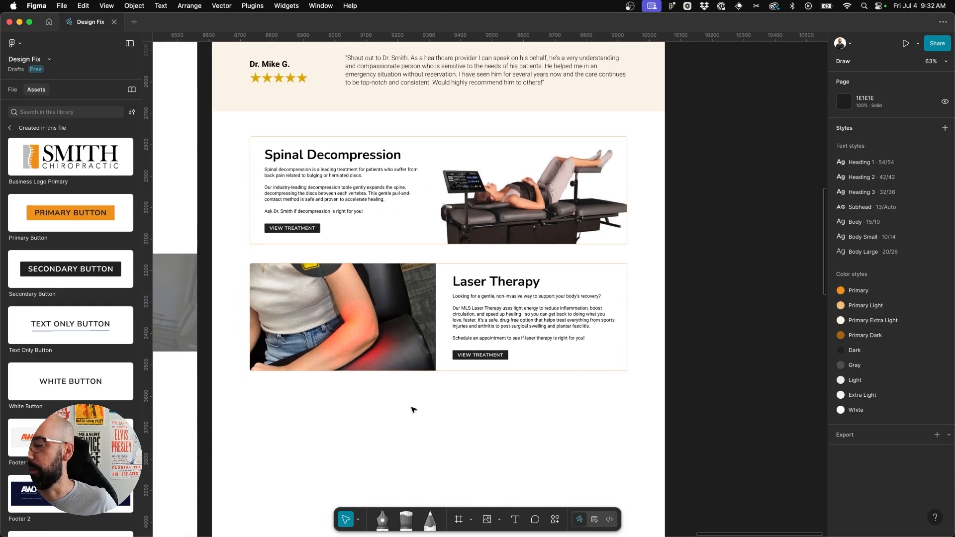
scroll(529, 321, down, 3)
scroll(528, 322, down, 2)
scroll(528, 321, left, 2)
scroll(528, 321, down, 1)
scroll(528, 322, left, 2)
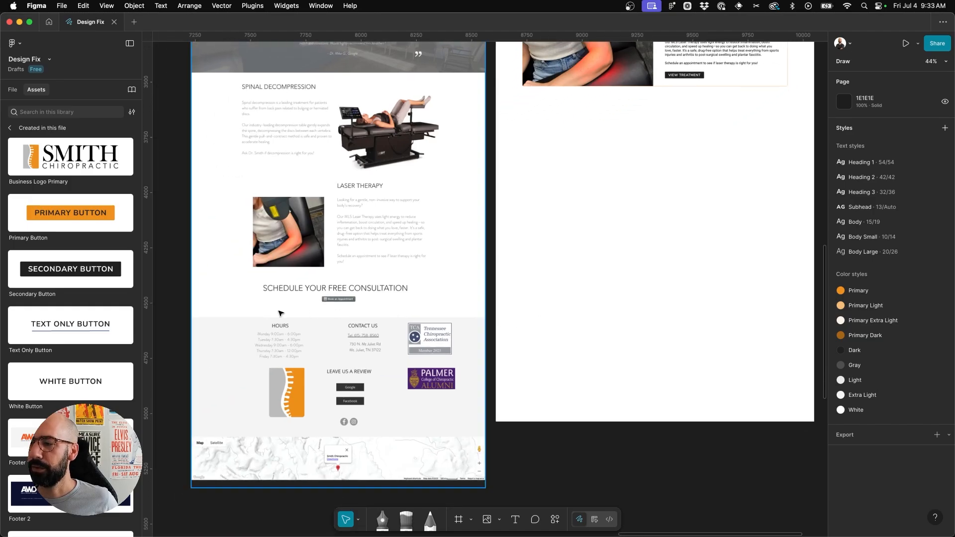
scroll(281, 312, up, 2)
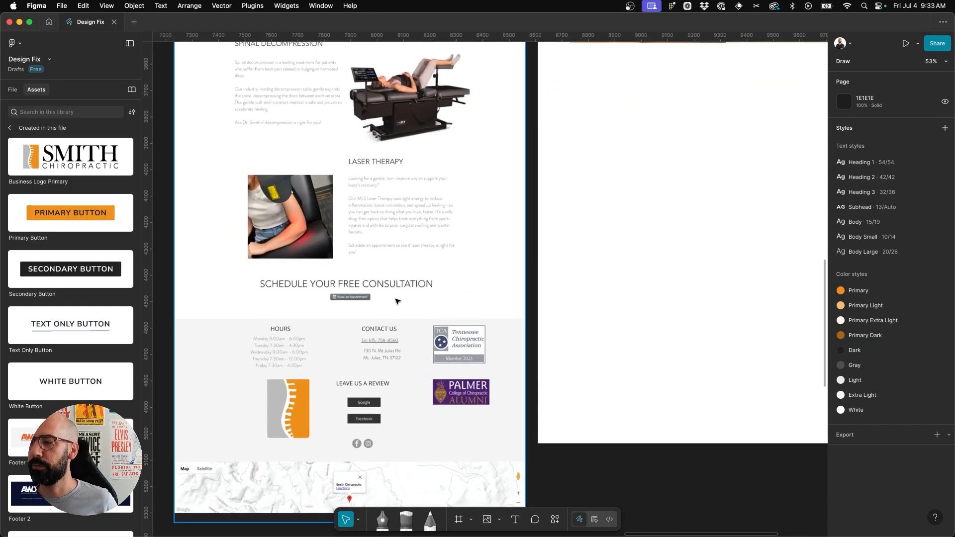
scroll(396, 301, up, 2)
scroll(396, 301, right, 2)
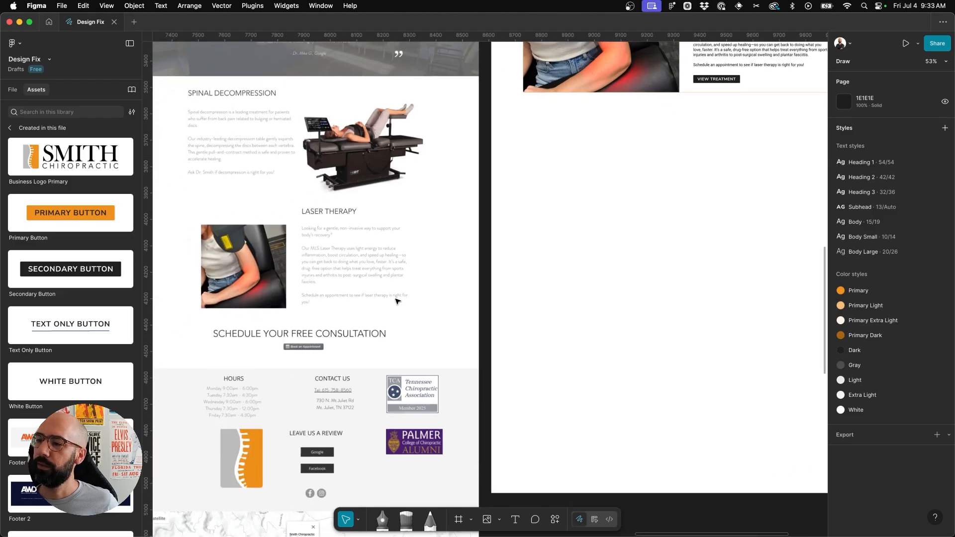
scroll(371, 318, down, 1)
scroll(371, 319, left, 1)
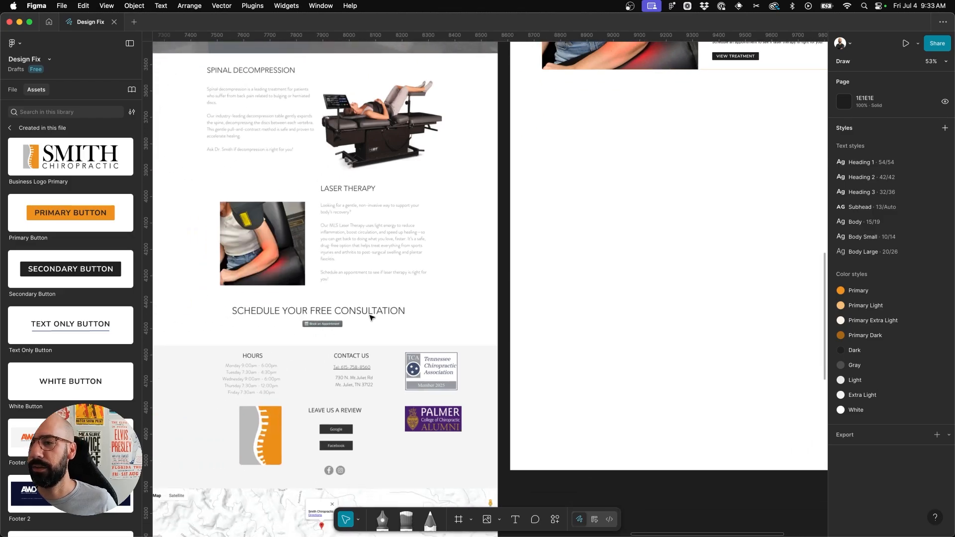
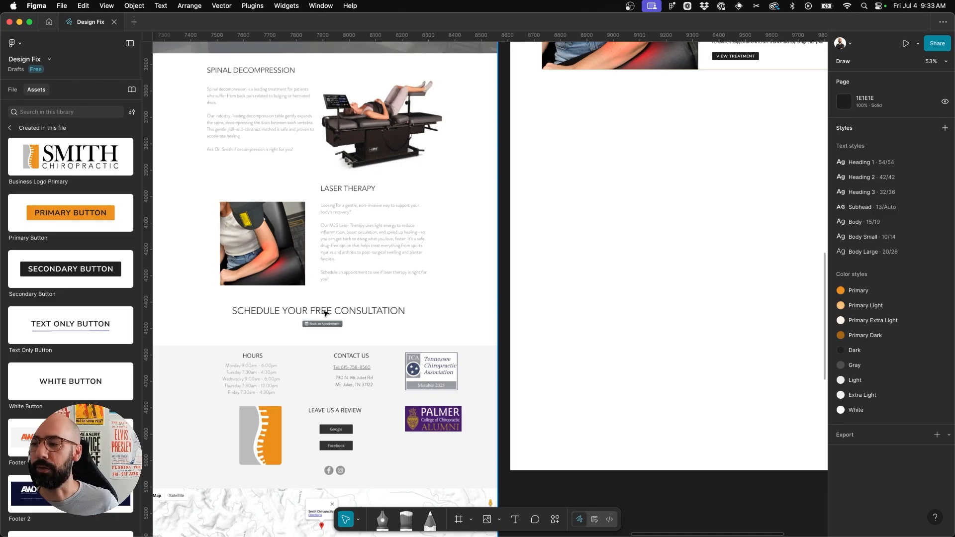
- Draw a full-width rectangle about 1440 × 191 below the Laser Therapy section of the redesign and fill it with the Primary color style
scroll(548, 230, right, 5)
scroll(547, 230, up, 3)
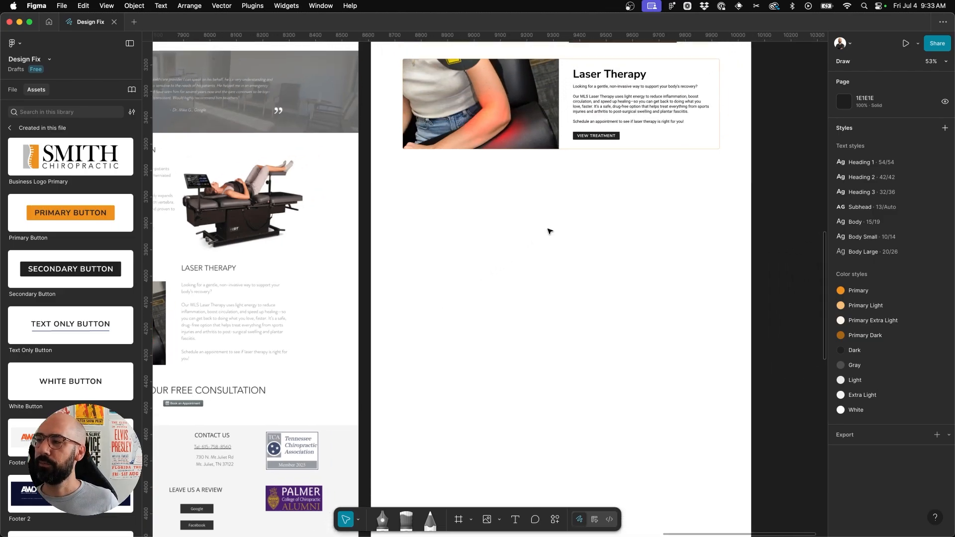
scroll(552, 227, right, 2)
scroll(552, 226, up, 1)
scroll(561, 217, up, 3)
key(r)
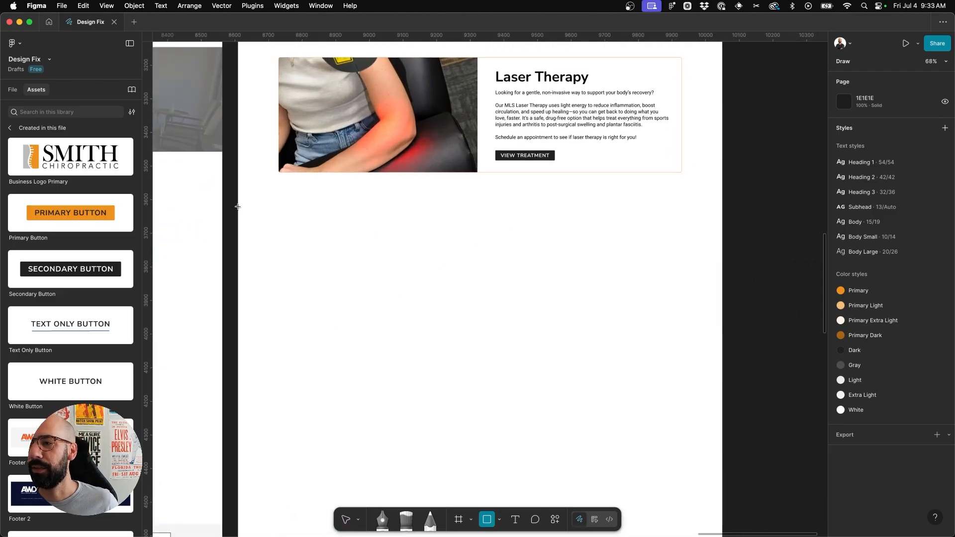
drag(238, 207, 723, 272)
click(923, 381)
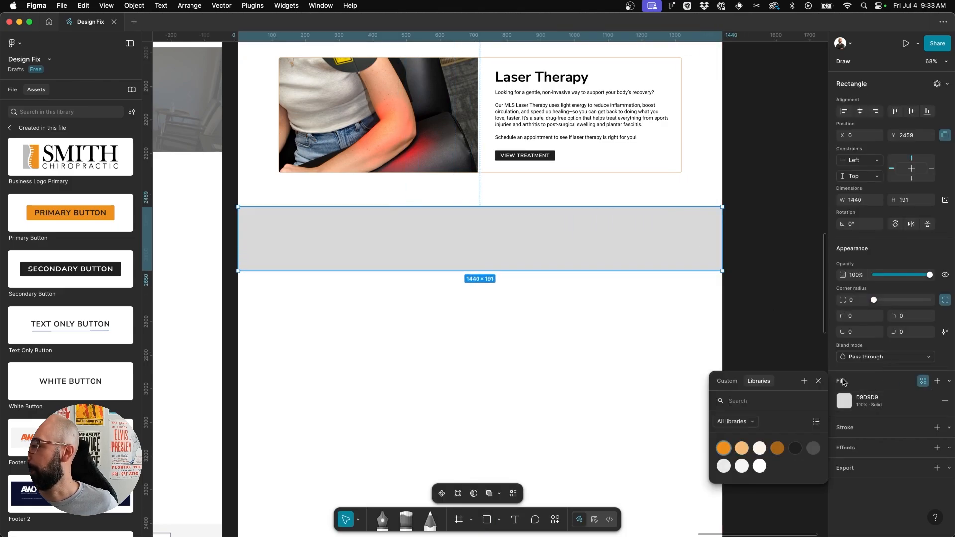
click(729, 449)
click(662, 417)
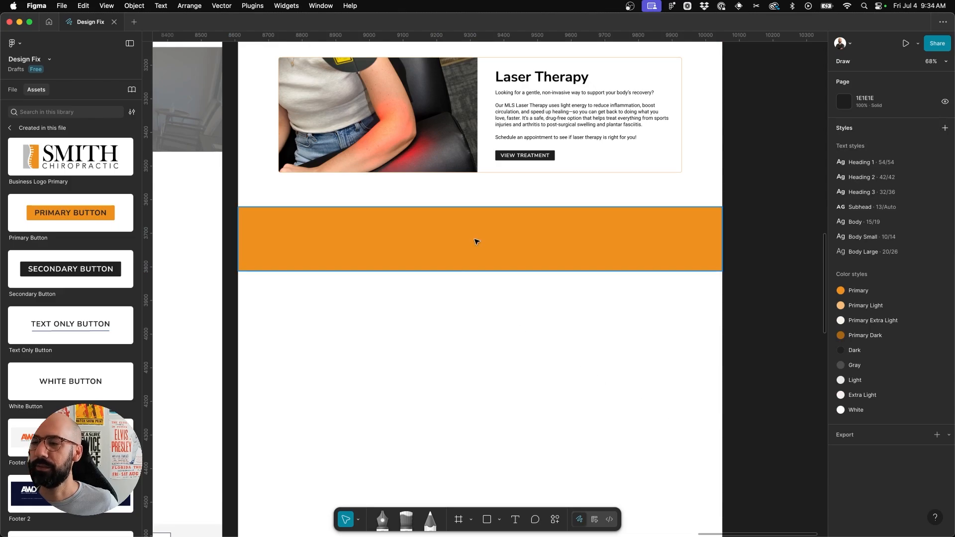
- Show the layout guides and add the text "Schedule Your Free Consultation" on the orange band
scroll(410, 339, up, 2)
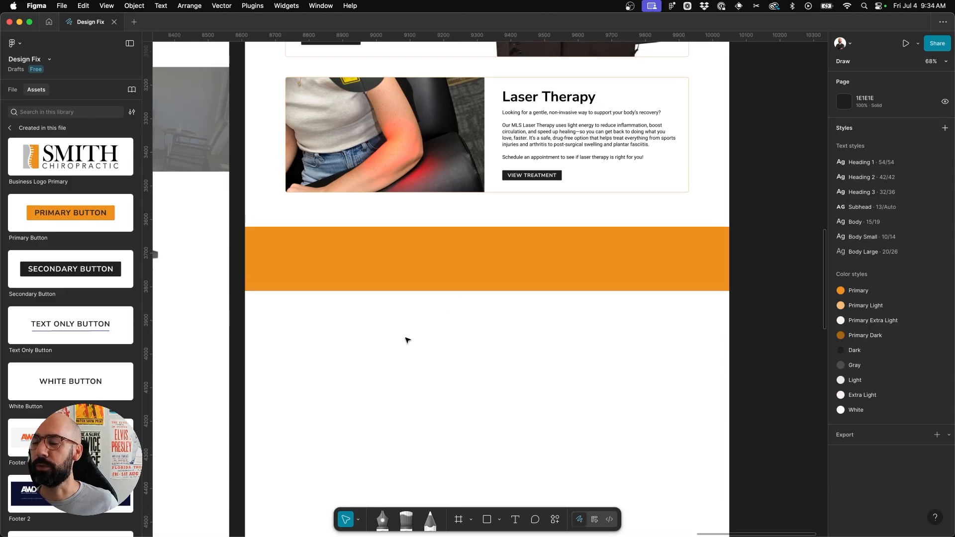
scroll(408, 340, right, 2)
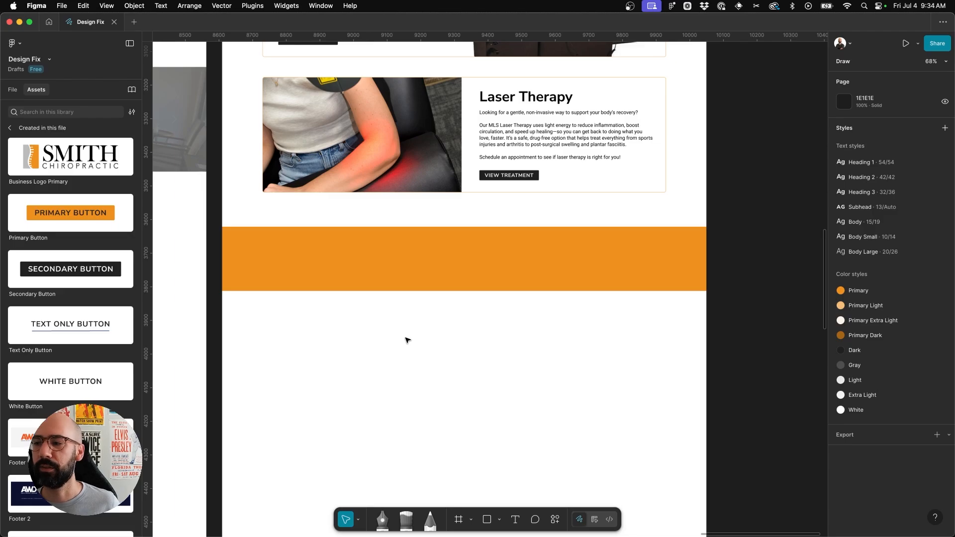
key(ctrl+g)
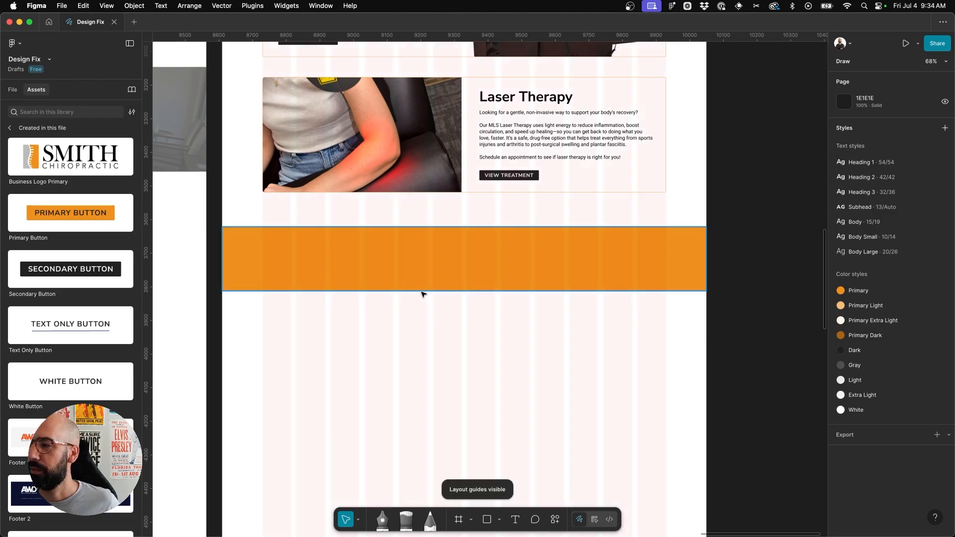
key(t)
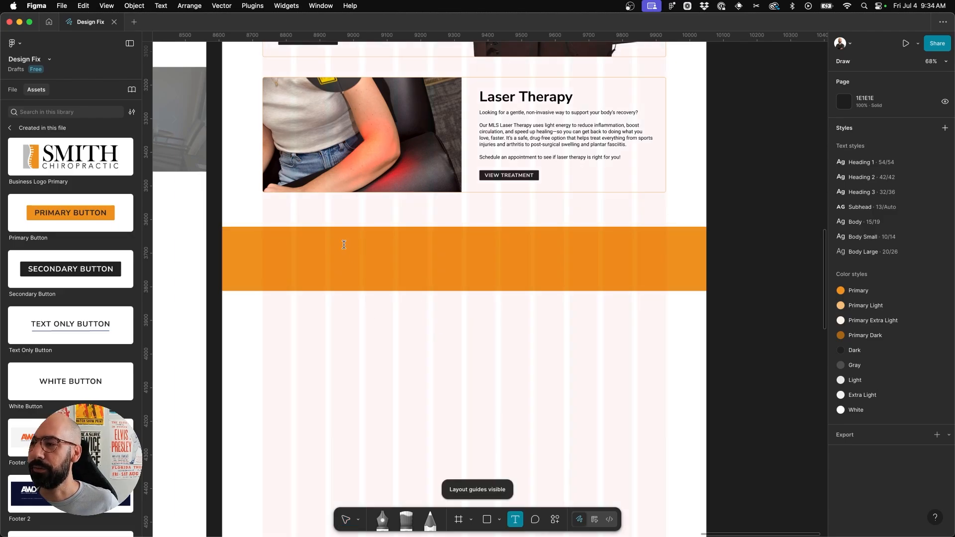
click(343, 245)
text(Schedule Your Free Consultation)
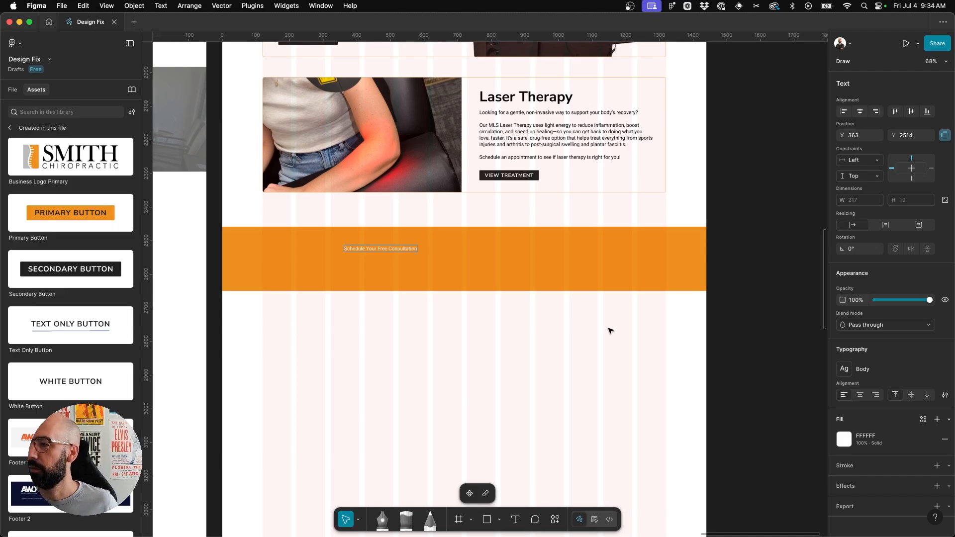
- Style the consultation text as Heading 2 in Dark, center-align it and center it horizontally on the page
click(884, 369)
click(783, 429)
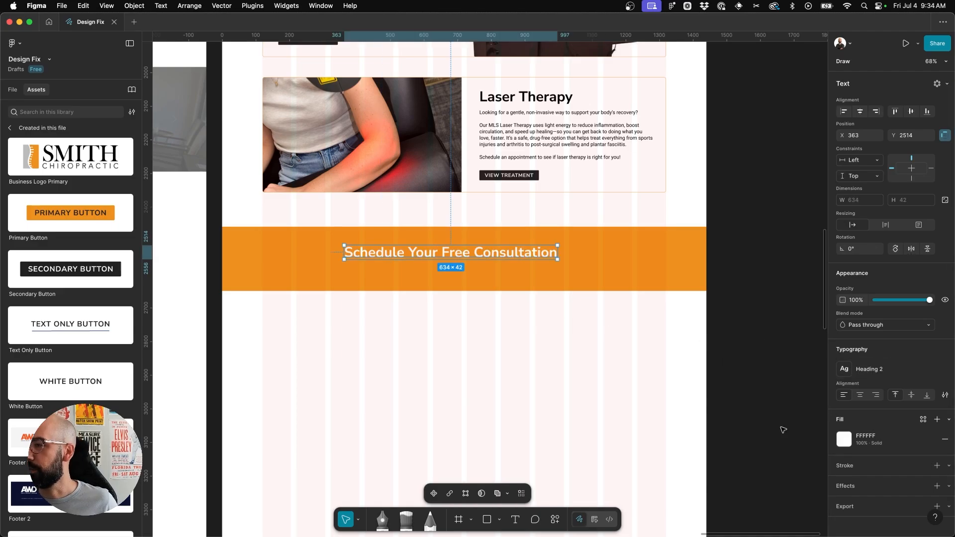
click(923, 419)
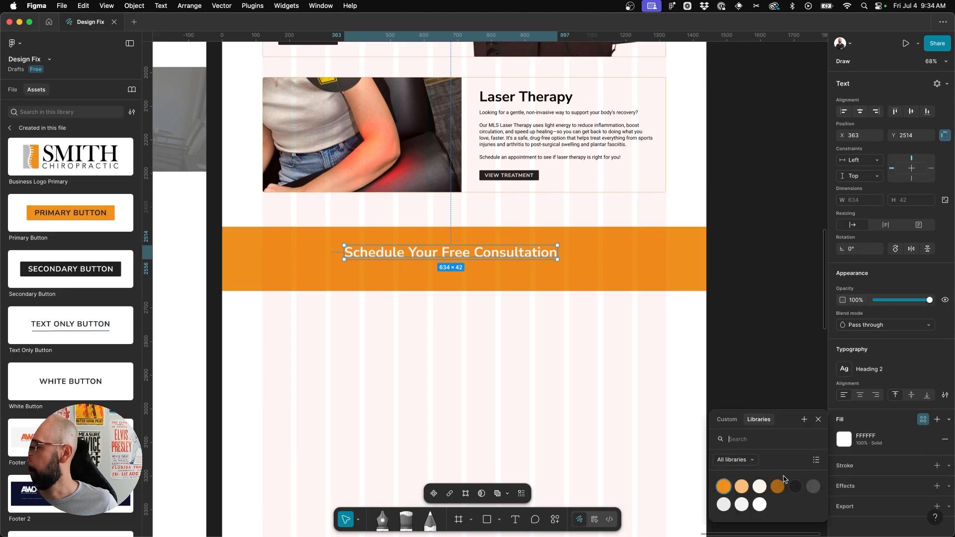
click(795, 487)
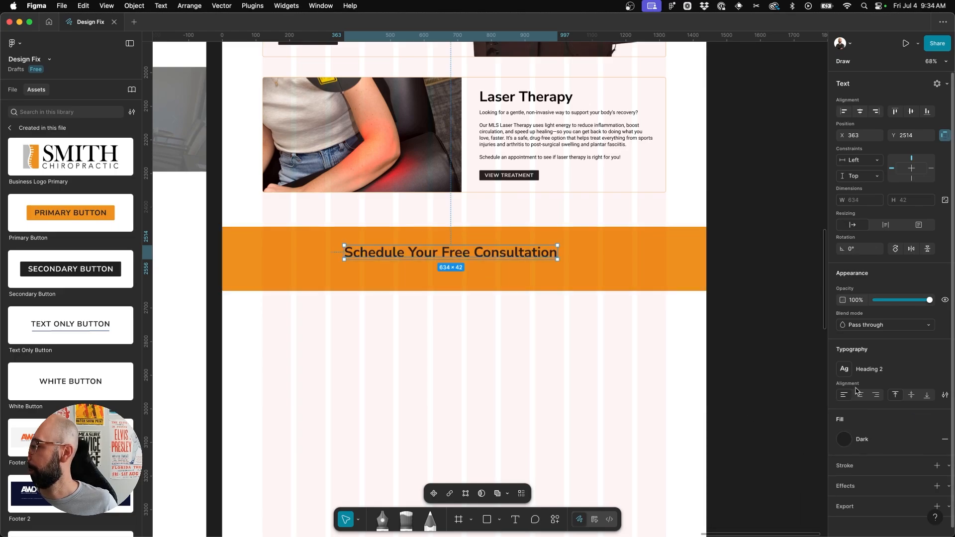
click(864, 399)
click(859, 111)
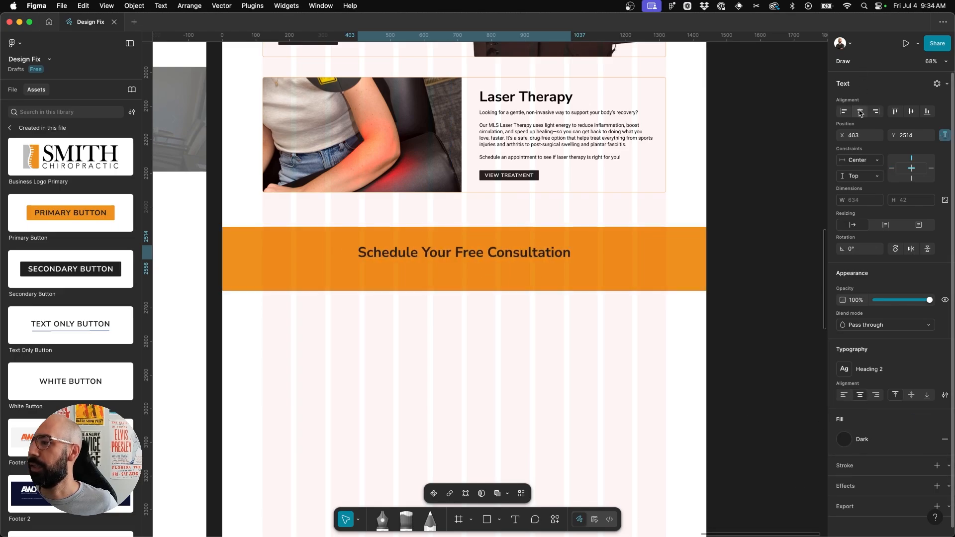
click(392, 327)
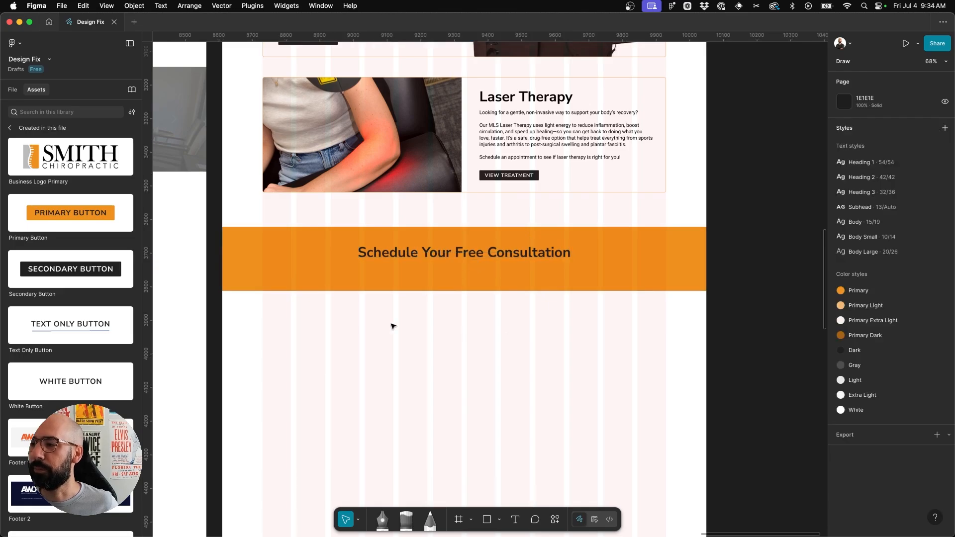
- Place a White Button component beneath the consultation heading and change its label to "BOOK APPOINTMENT"
drag(46, 389, 464, 277)
double_click(464, 276)
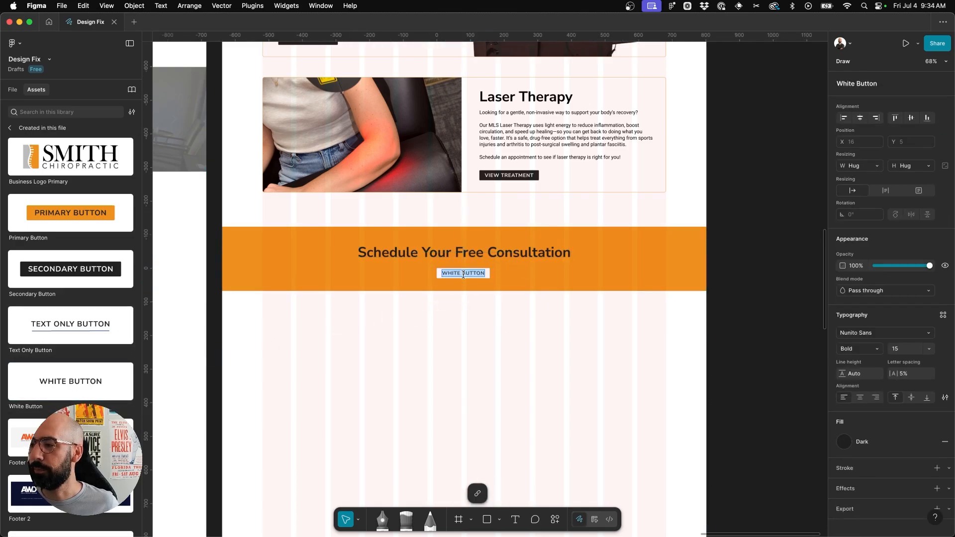
double_click(464, 276)
text(BOOK AP)
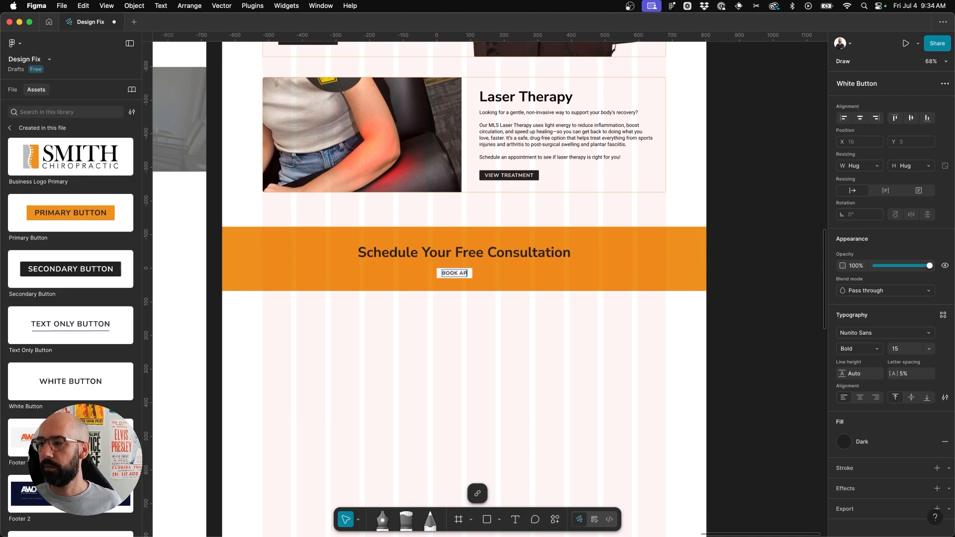
text(POINTMENT)
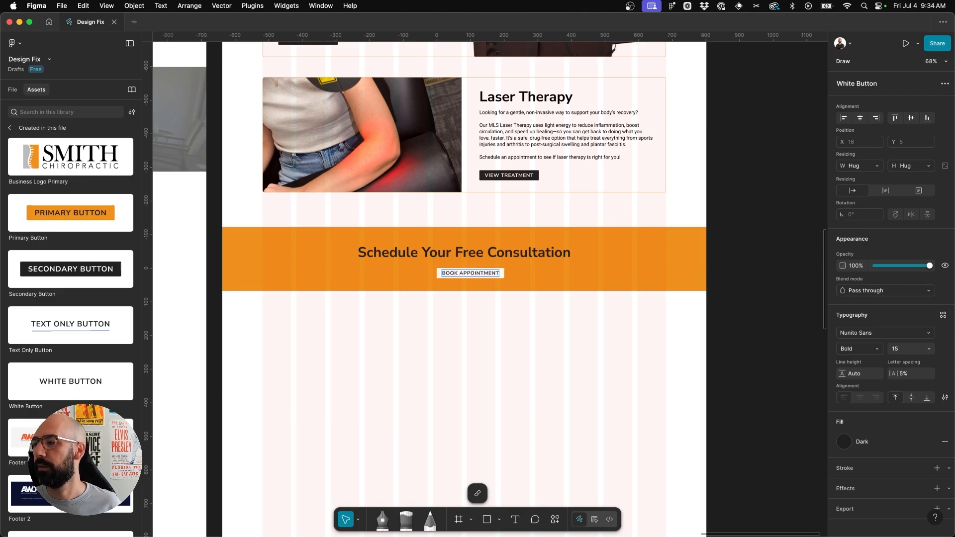
click(494, 304)
click(490, 302)
- Scale the Book Appointment button up to about 240 × 36 and center it horizontally on the page
click(475, 276)
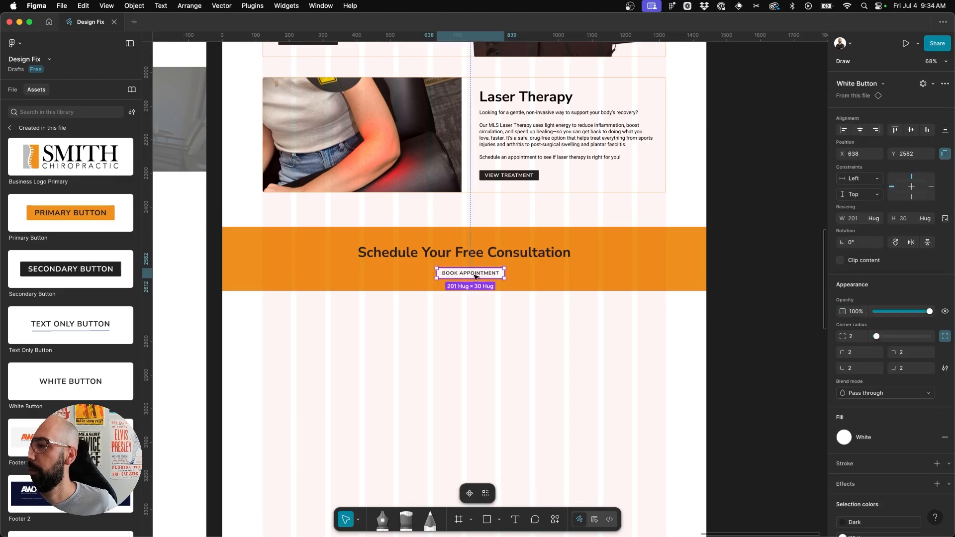
scroll(476, 277, up, 4)
scroll(476, 278, up, 4)
key(k)
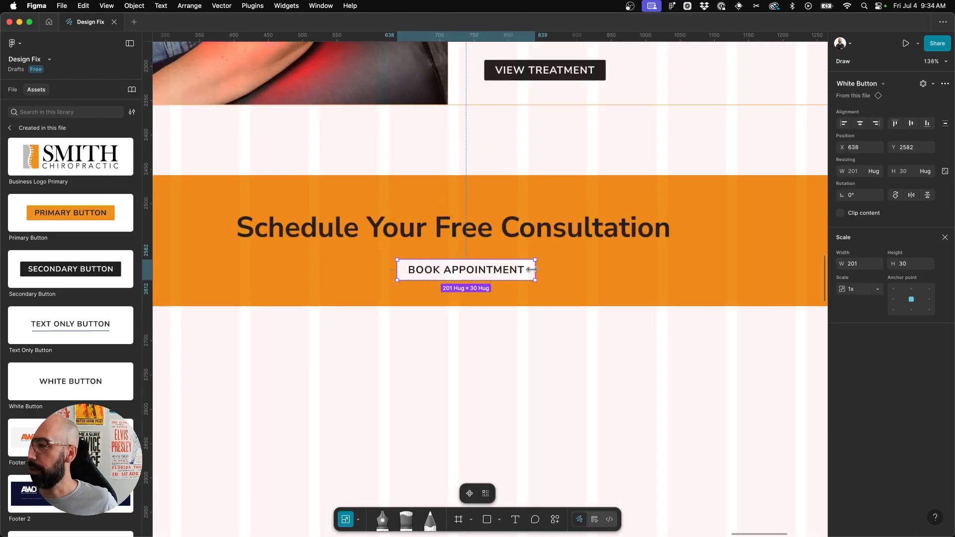
drag(532, 270, 562, 267)
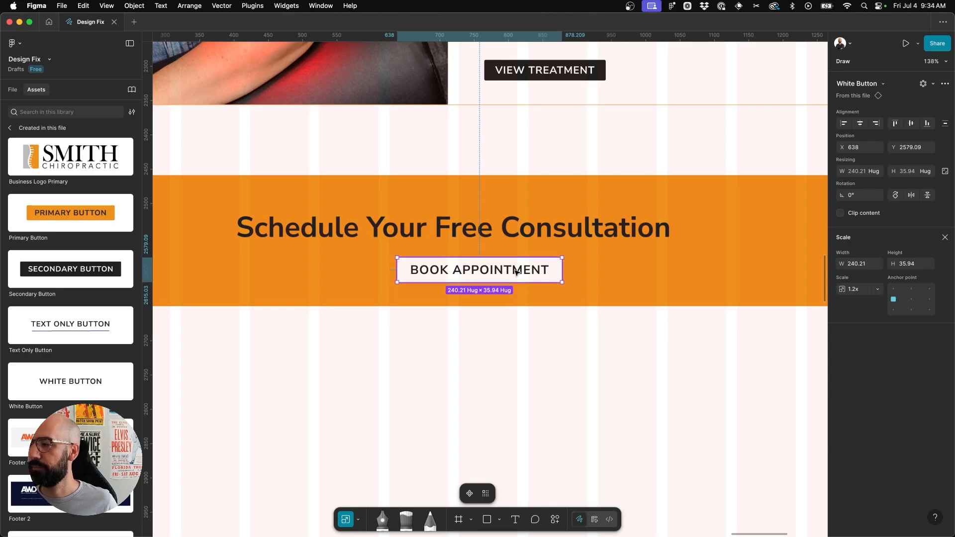
key(v)
click(524, 332)
click(525, 280)
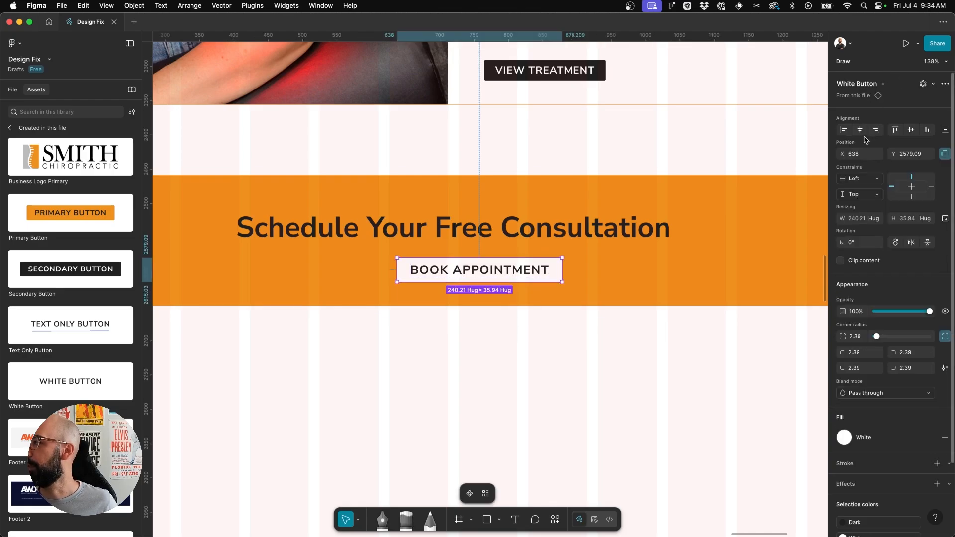
click(860, 130)
- Shift the consultation heading and its button up together to balance them vertically inside the orange band
scroll(524, 403, down, 3)
scroll(526, 404, down, 3)
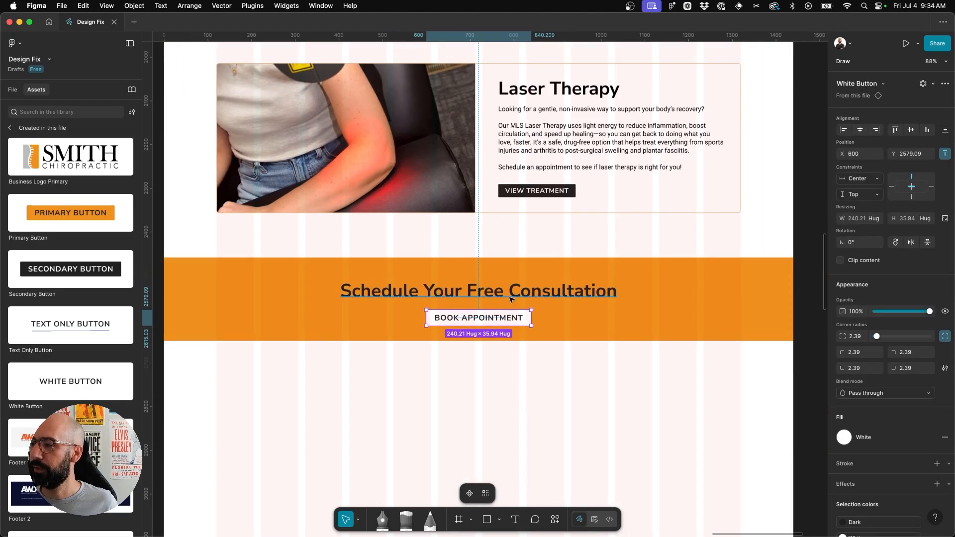
shift+click(531, 289)
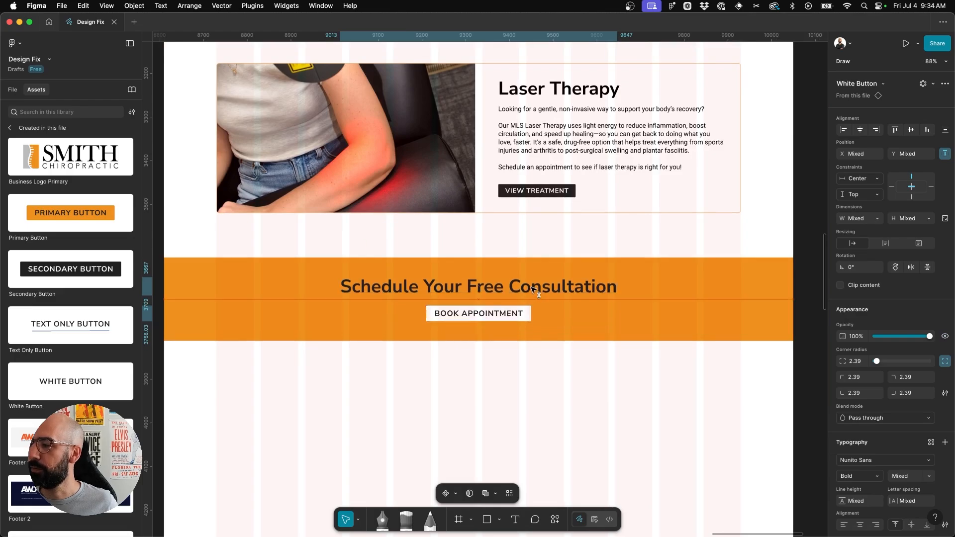
click(529, 386)
- Narrow the orange rectangle behind the call to action to a width of 1000 and center it horizontally on the page
scroll(529, 386, down, 4)
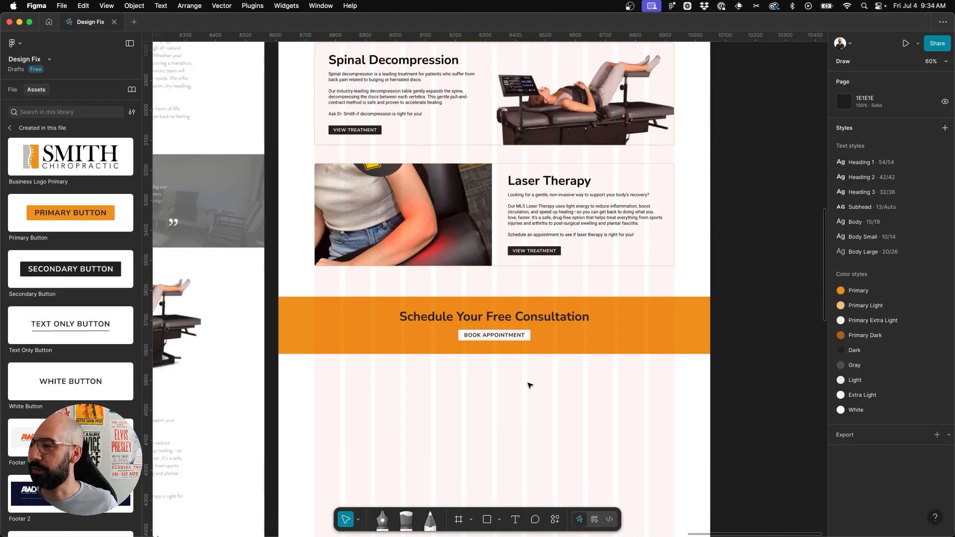
scroll(507, 387, up, 2)
scroll(284, 225, down, 2)
click(220, 239)
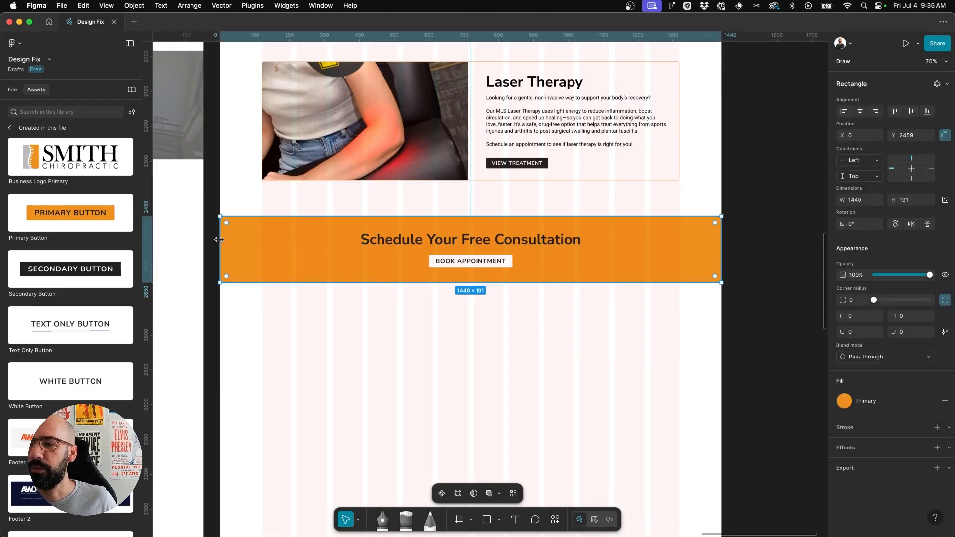
drag(218, 239, 319, 240)
click(865, 204)
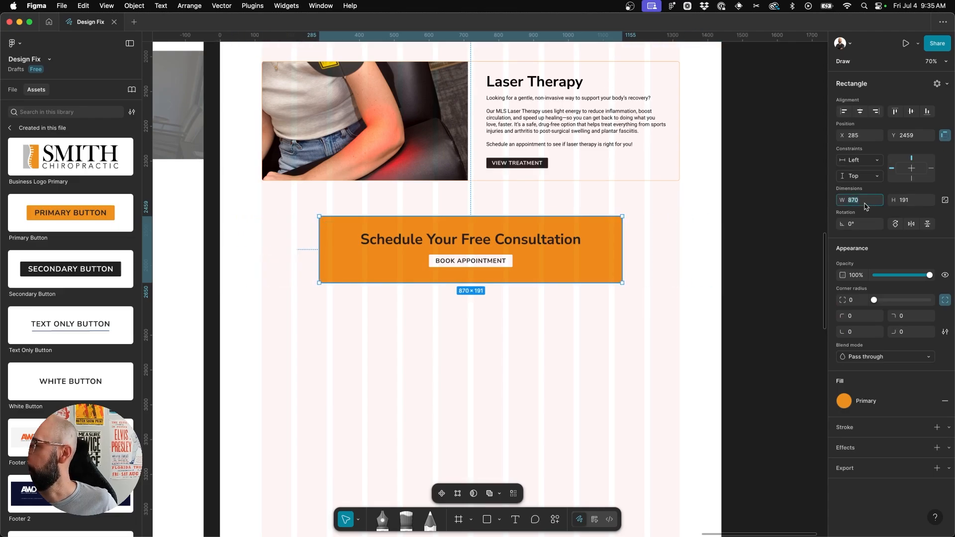
key(Return)
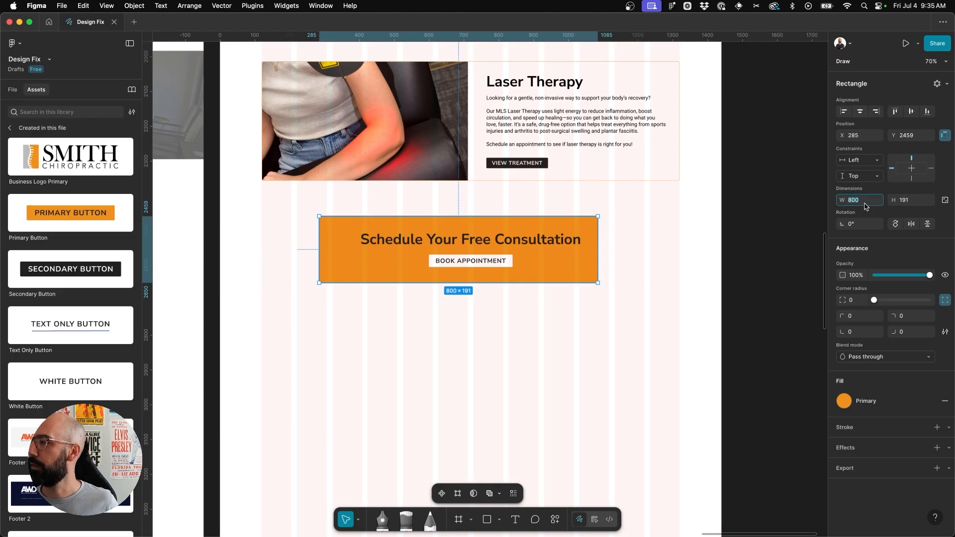
key(Return)
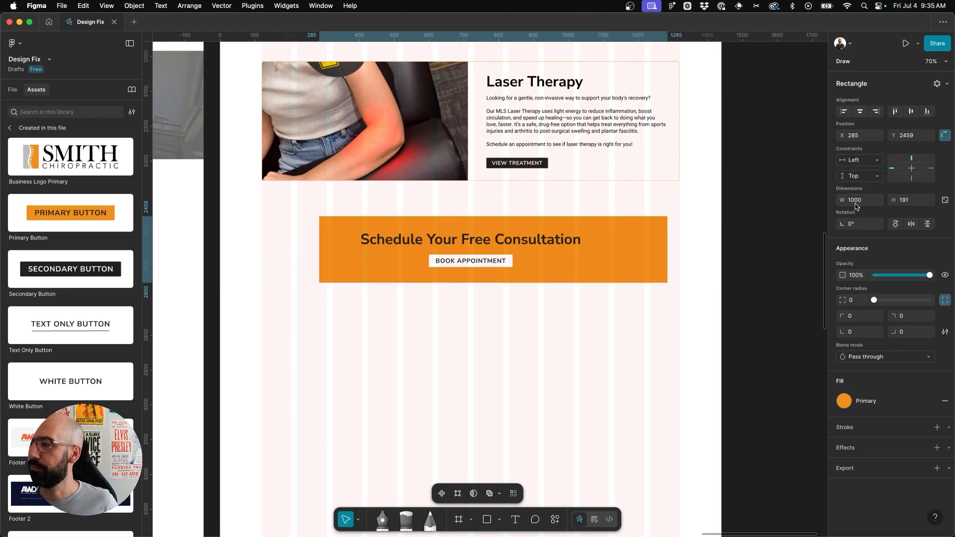
click(861, 114)
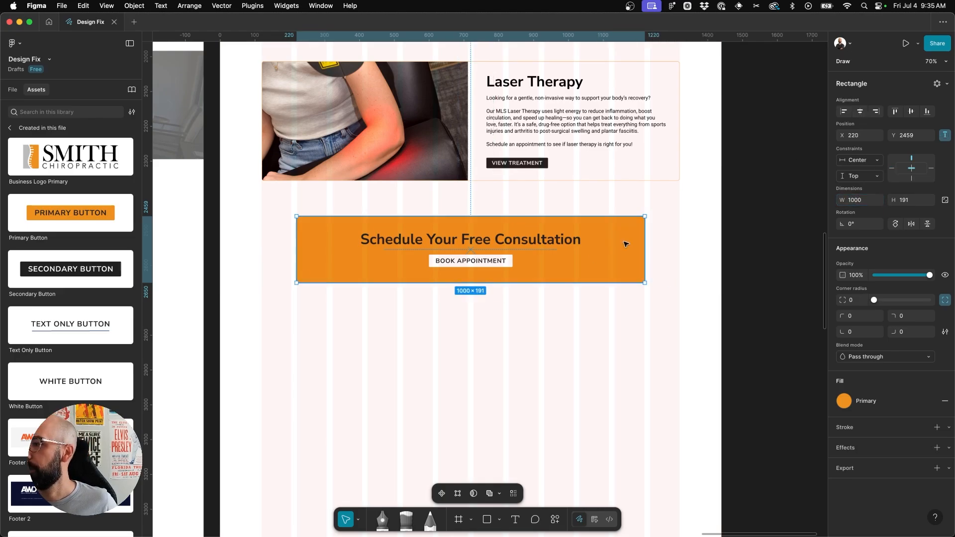
scroll(483, 366, down, 1)
click(484, 366)
scroll(483, 366, up, 1)
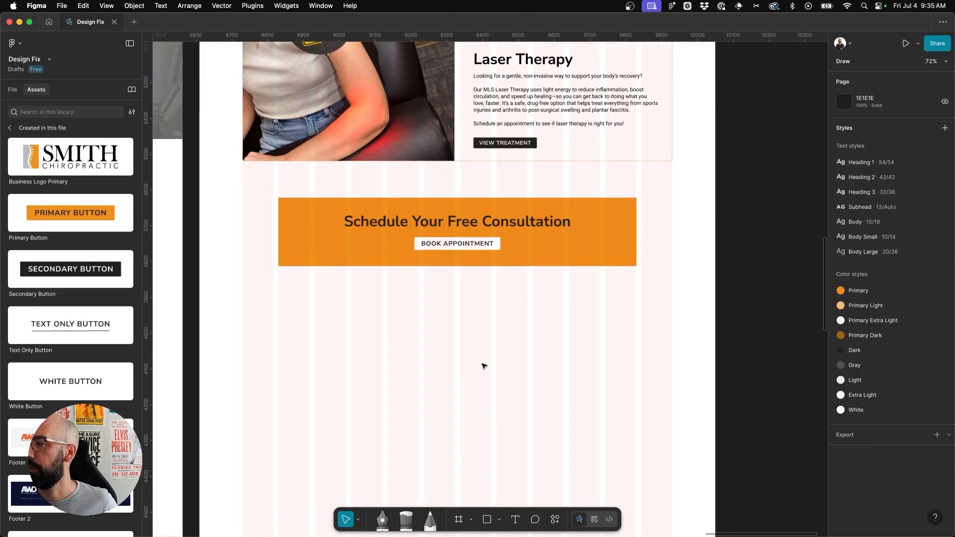
- Round the orange call-to-action rectangle's corners to a radius of 6 and check it against the sections above
click(615, 228)
click(853, 299)
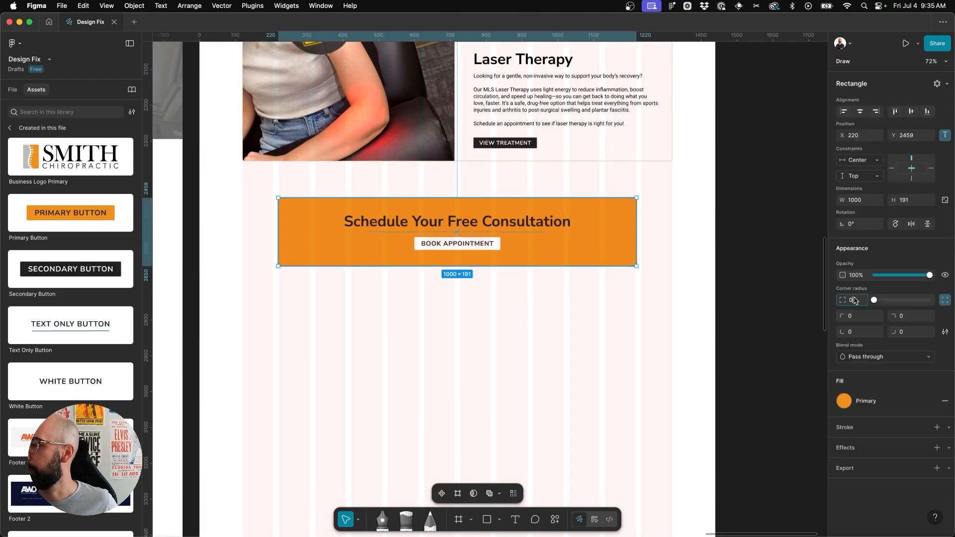
key(BackSpace)
text(6)
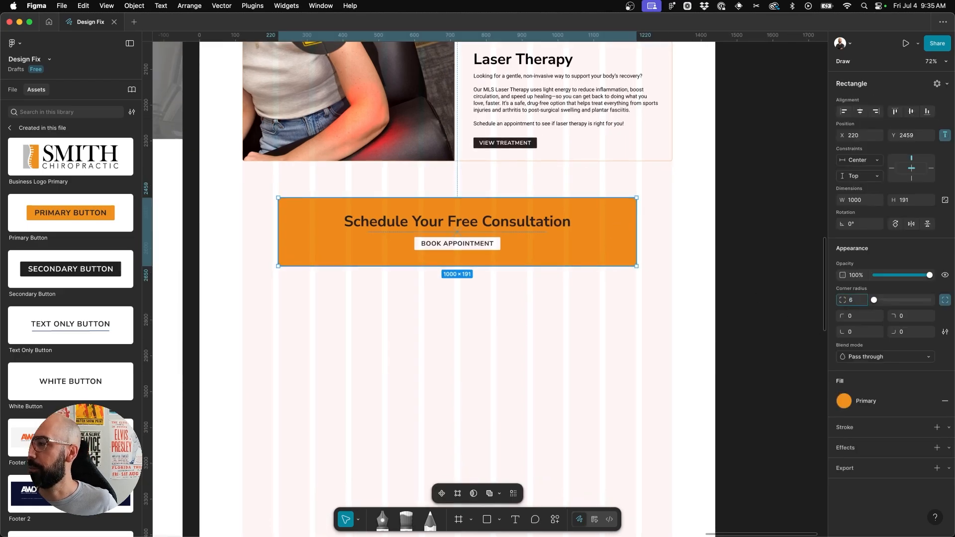
click(548, 330)
scroll(469, 297, down, 1)
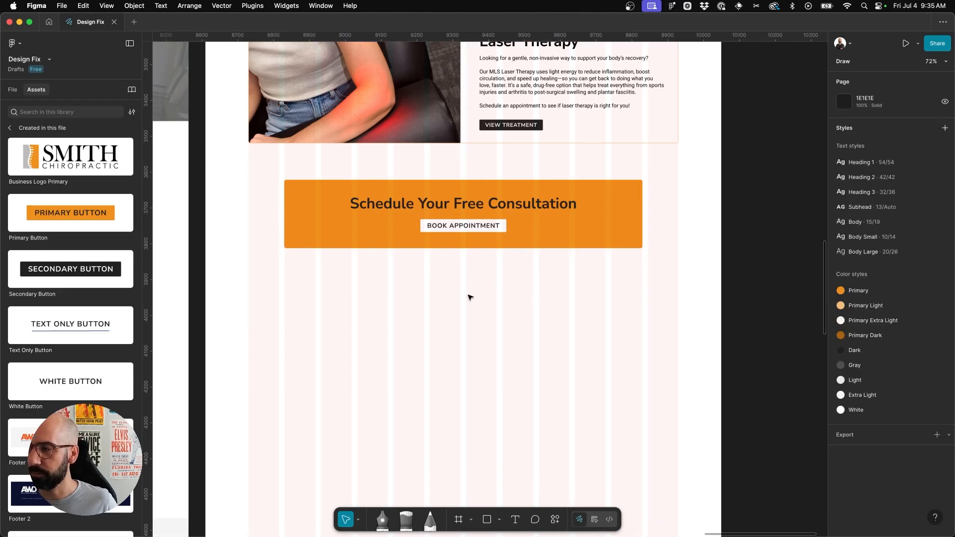
ctrl+scroll(466, 299, down, 3)
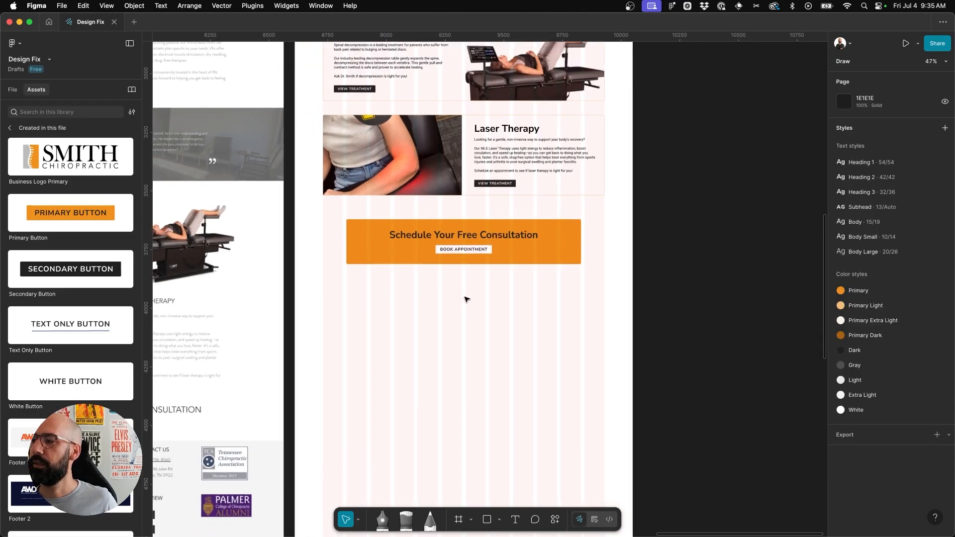
scroll(466, 299, up, 2)
scroll(470, 292, up, 2)
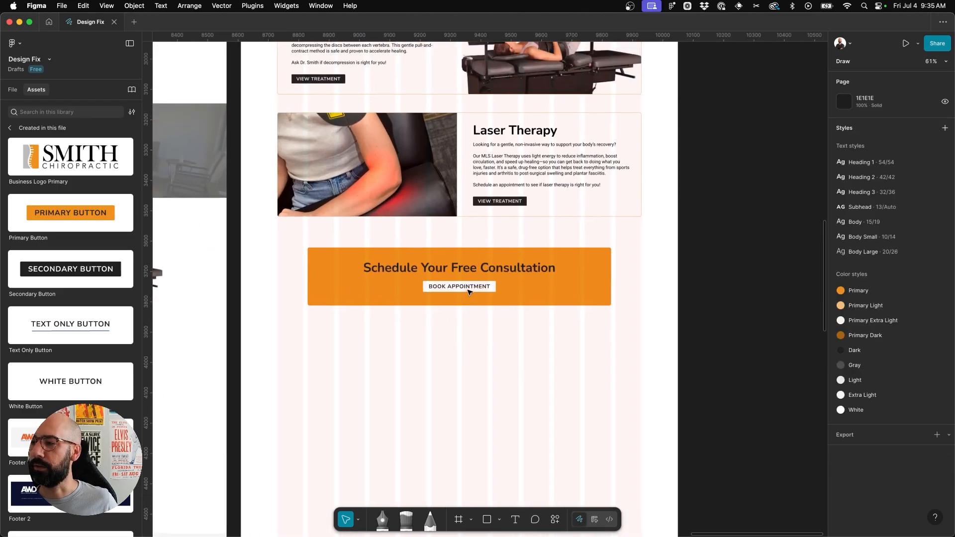
- Examine the original page's footer, including its hours, contact details, review links and association logos, against the empty area below the new call to action
scroll(463, 351, down, 1)
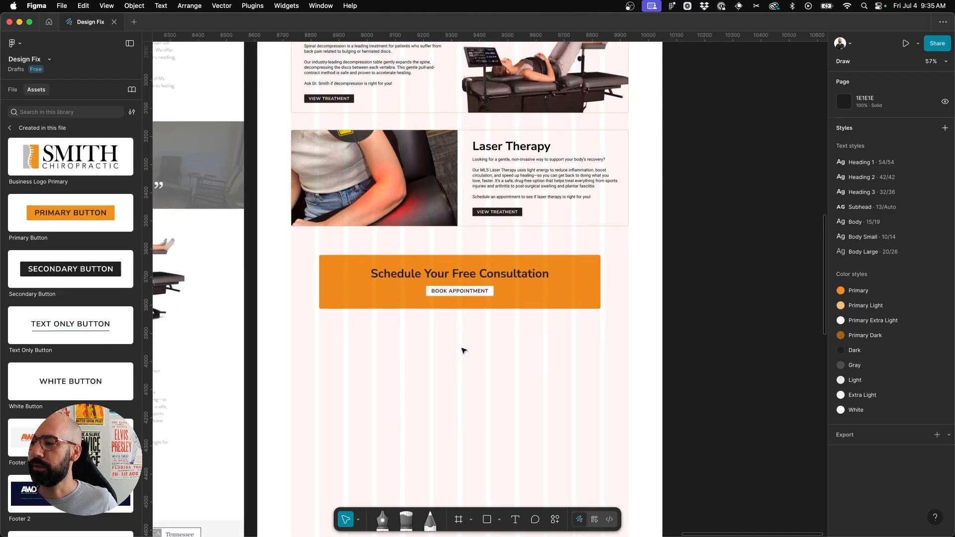
scroll(464, 351, down, 5)
scroll(463, 351, left, 5)
scroll(463, 350, down, 2)
scroll(463, 350, left, 2)
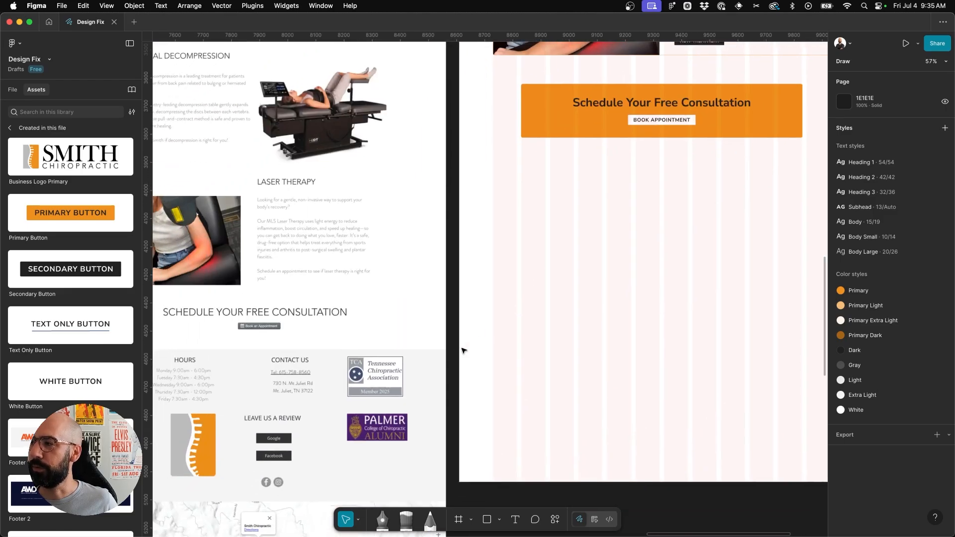
scroll(464, 350, down, 5)
scroll(463, 351, left, 3)
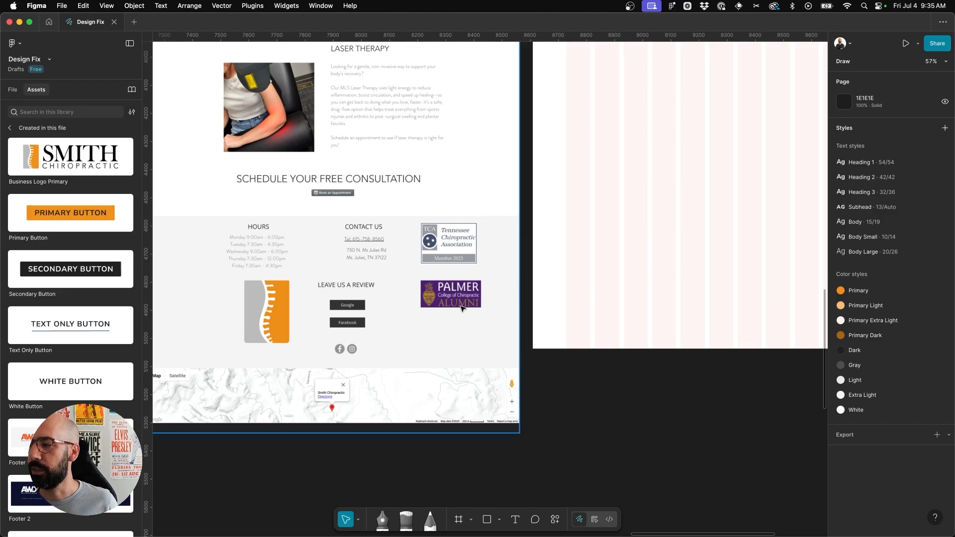
scroll(461, 308, right, 5)
scroll(461, 307, up, 4)
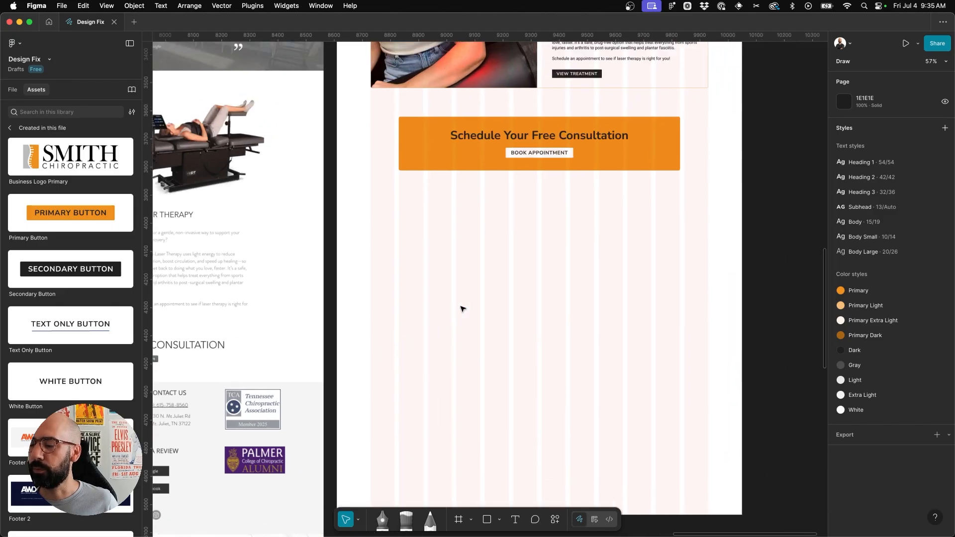
scroll(462, 307, up, 1)
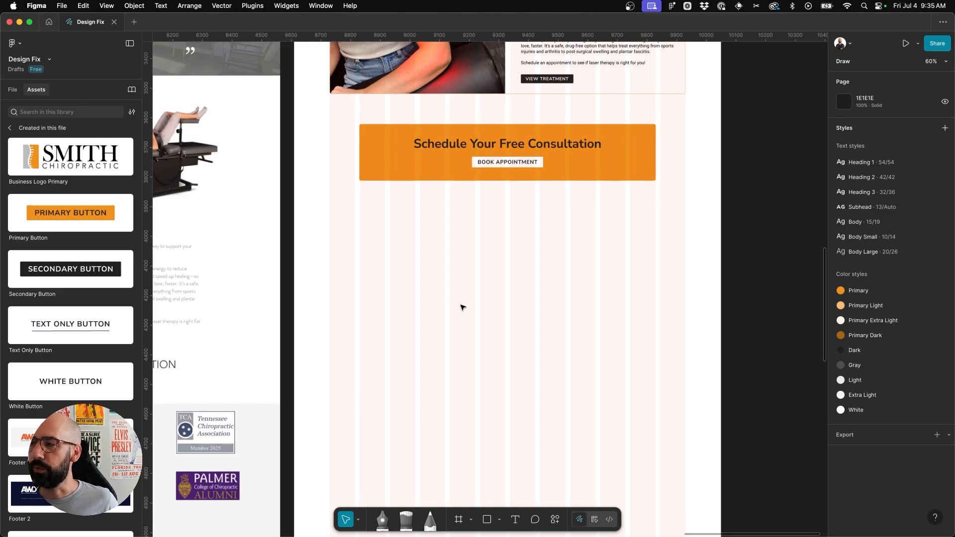
- Place the Footer 4 component below the orange call to action, flush with the page's side edges, and detach its instance
scroll(89, 239, down, 5)
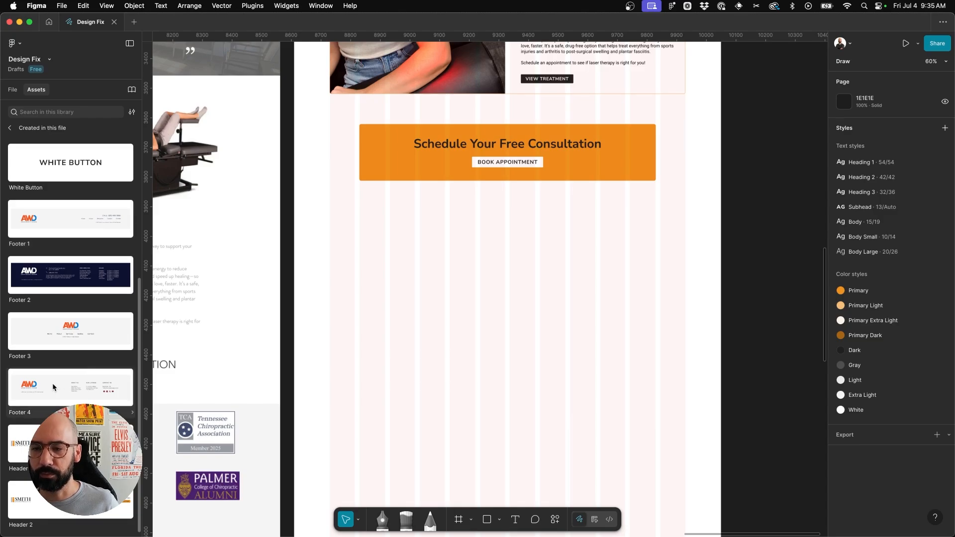
drag(52, 383, 514, 257)
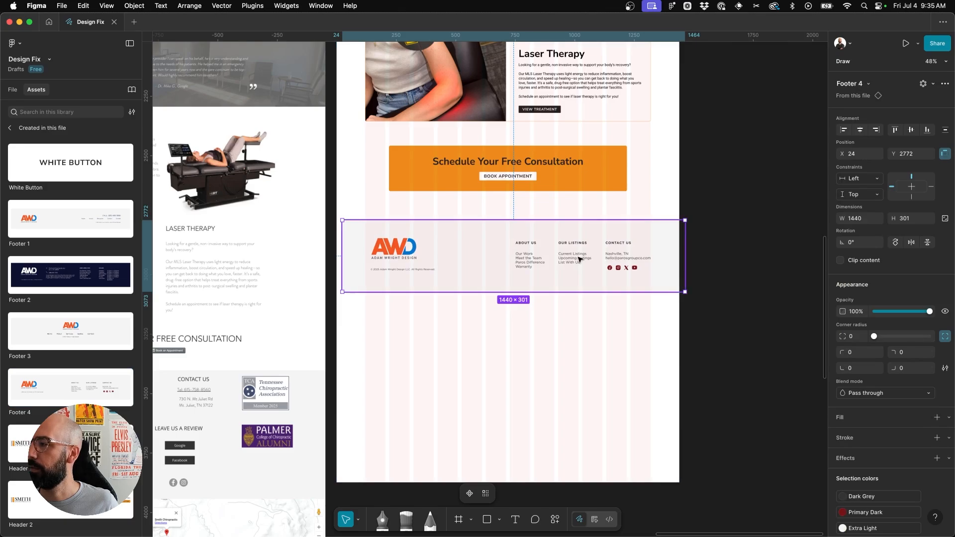
drag(580, 260, 574, 253)
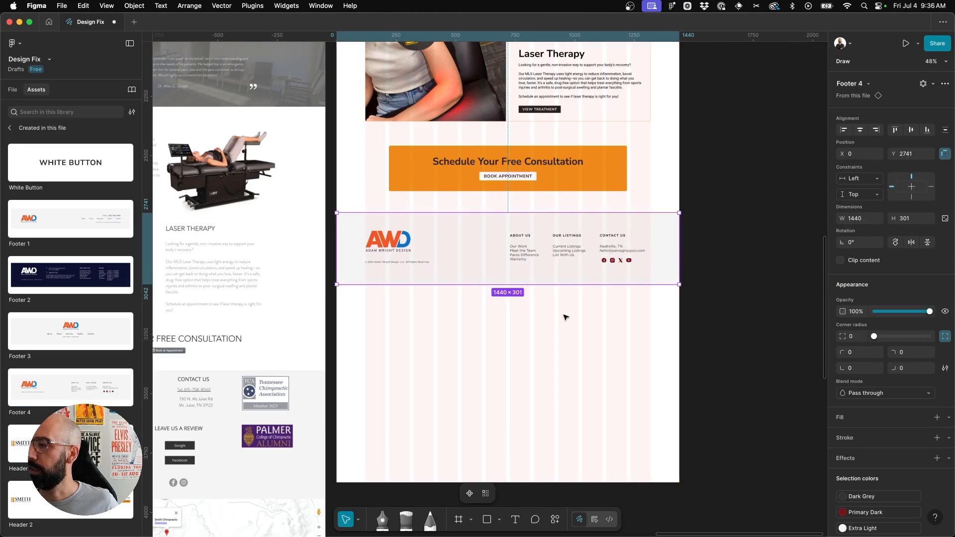
click(944, 83)
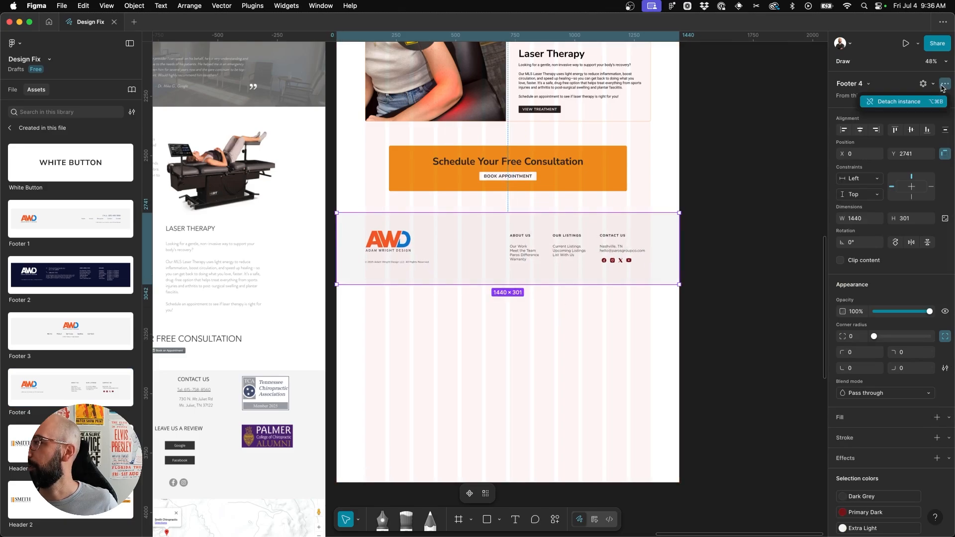
click(913, 103)
click(556, 343)
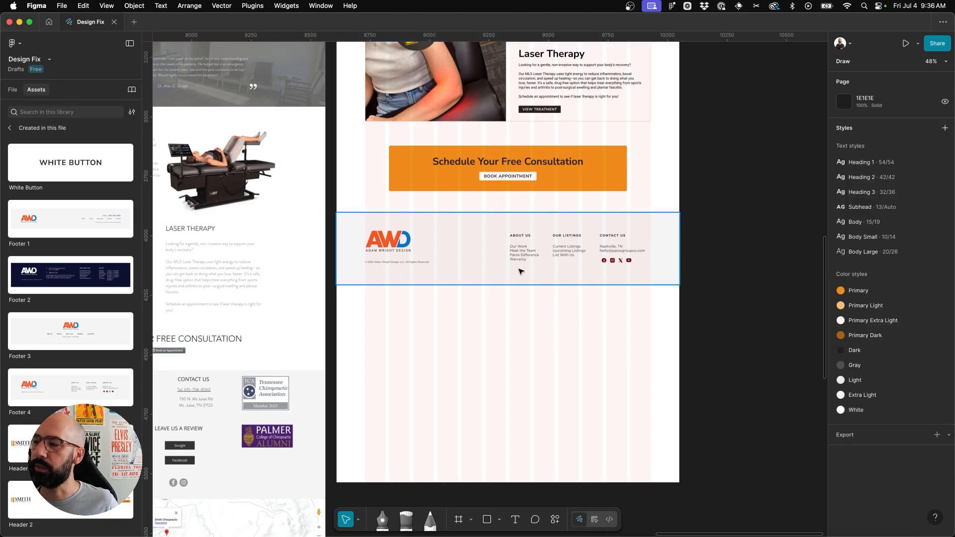
- Replace the AWD logo in the footer with the Business Logo Primary component at about 191 × 48, above the copyright line
scroll(523, 253, up, 3)
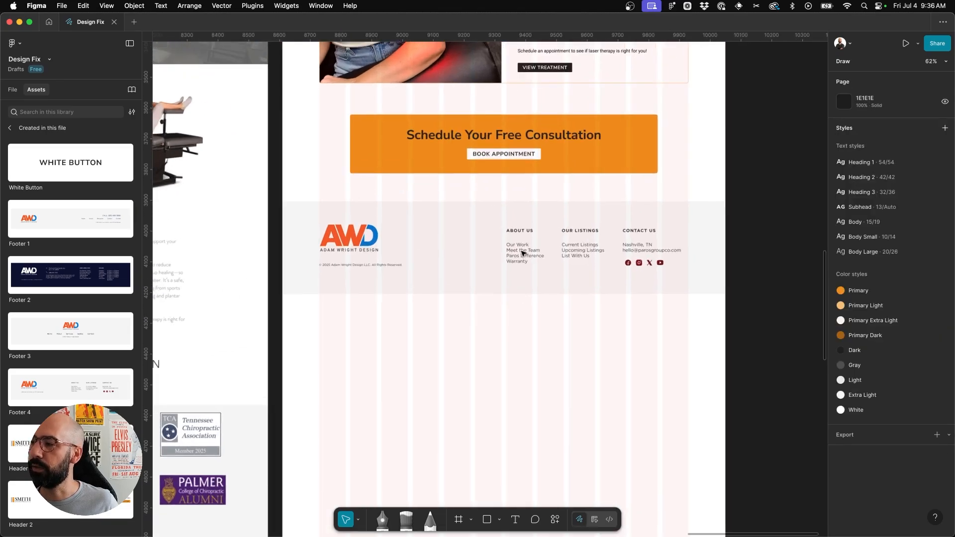
double_click(350, 238)
key(Delete)
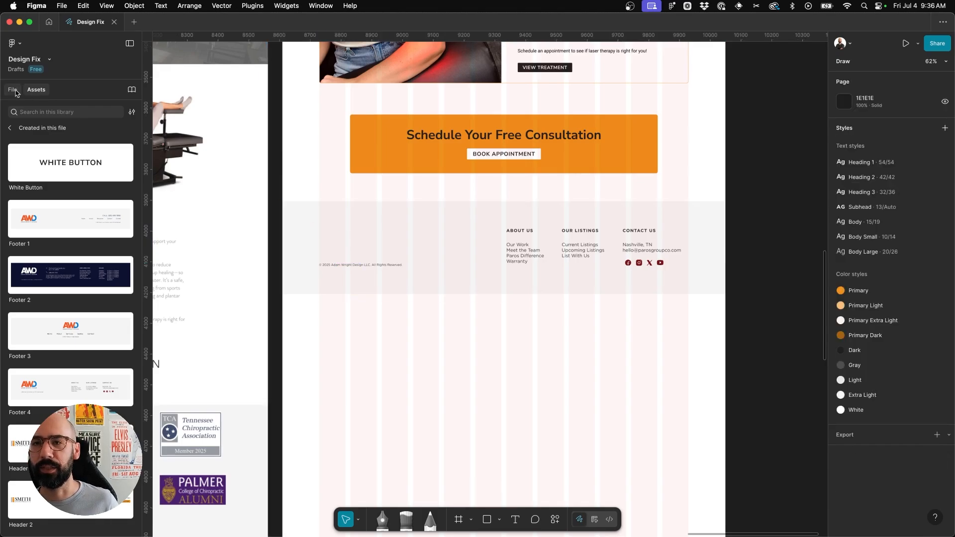
scroll(63, 169, up, 5)
drag(63, 170, 364, 238)
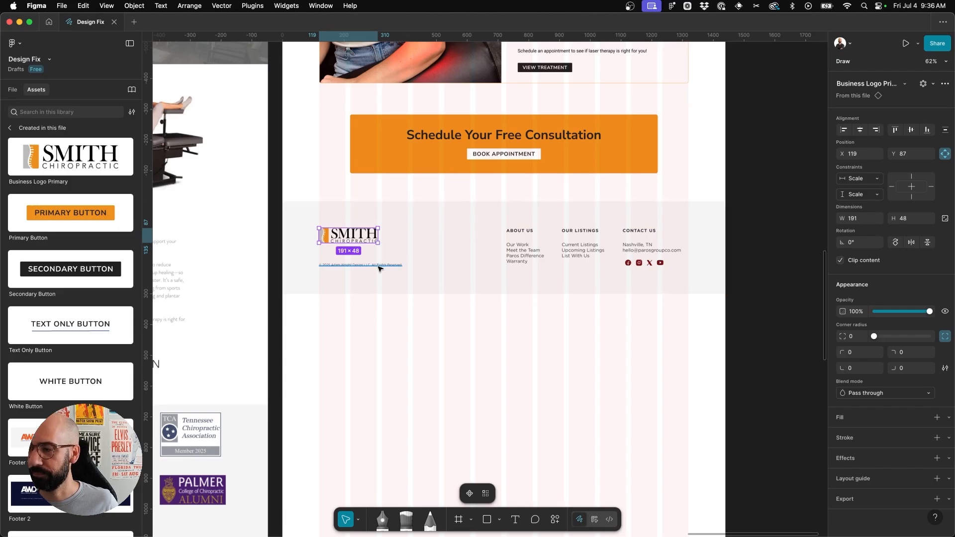
- Retitle the footer's ABOUT US heading to HOURS and its OUR LISTINGS heading to CONTACT
double_click(527, 232)
scroll(526, 232, left, 8)
scroll(526, 233, down, 3)
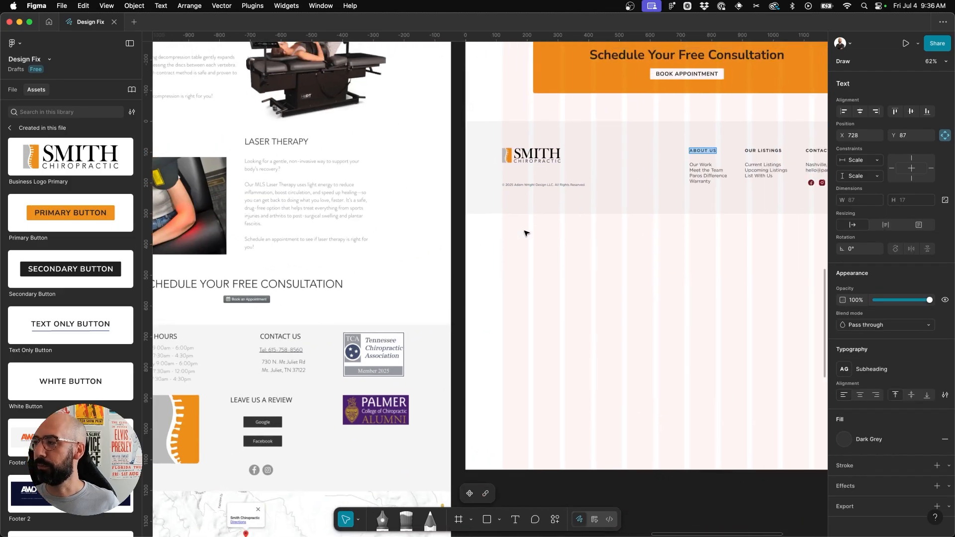
text(HOURS)
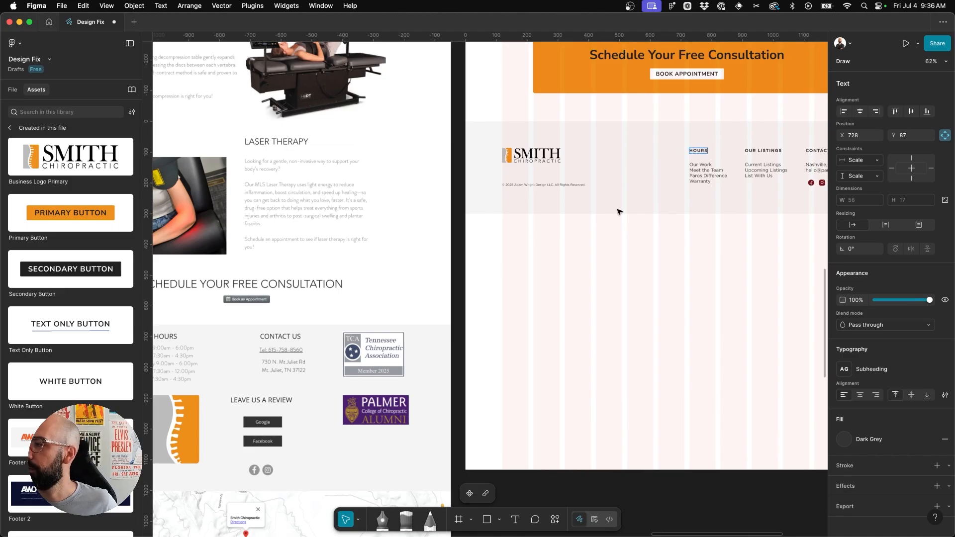
double_click(701, 166)
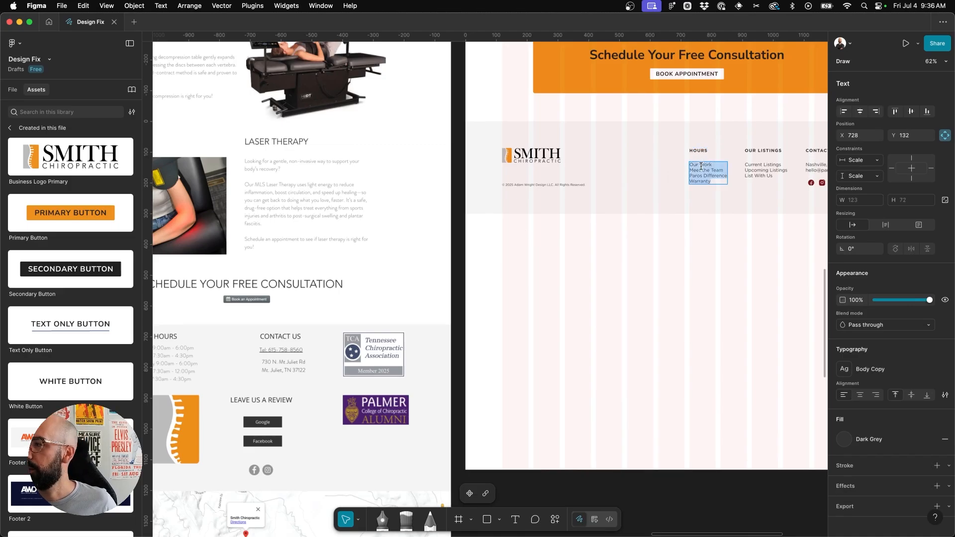
scroll(743, 160, left, 2)
double_click(768, 158)
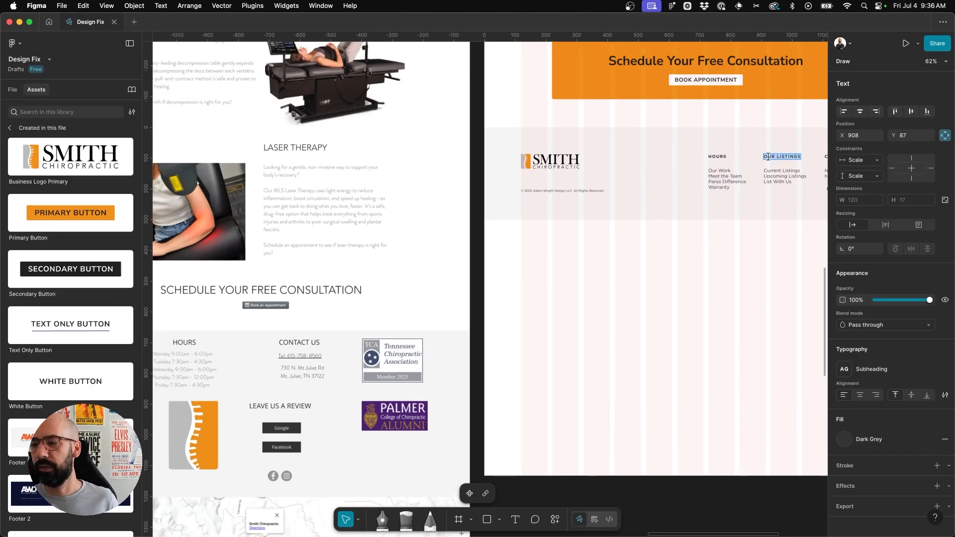
text(CONTACT)
- Replace the placeholder links under HOURS with the clinic's Monday to Friday opening times
scroll(576, 239, up, 3)
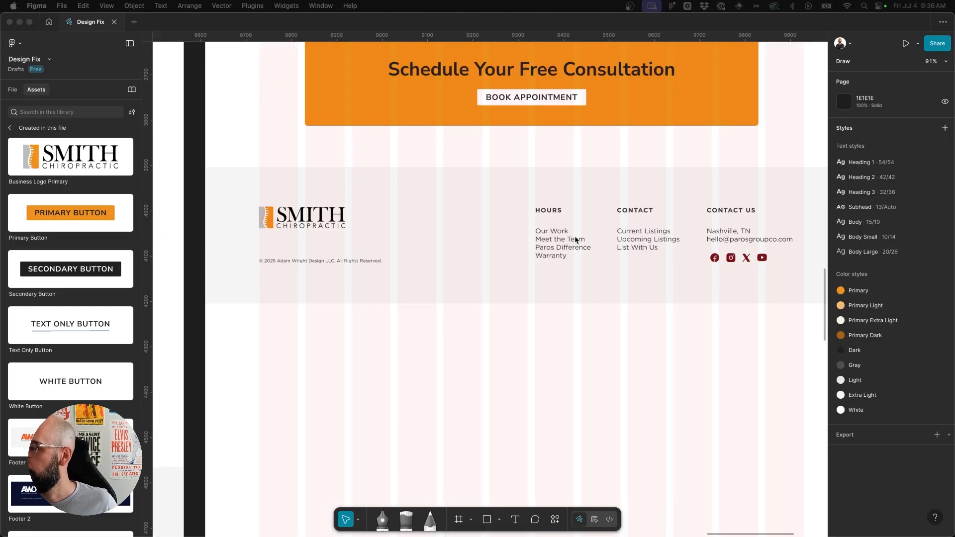
double_click(576, 238)
key(shift+super+v)
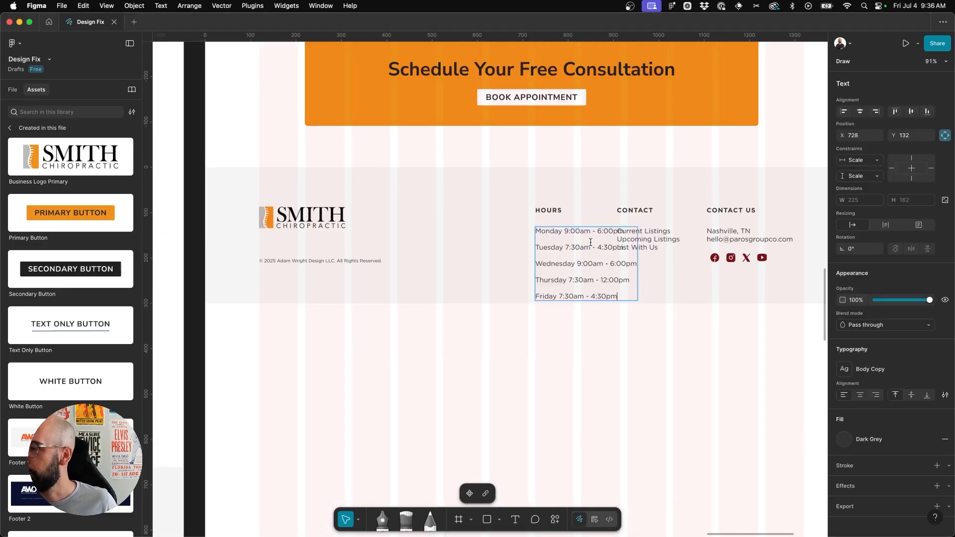
- Move the HOURS heading and its opening times left together to X 525, aligned with the edge of a layout column
key(Escape)
shift+click(552, 209)
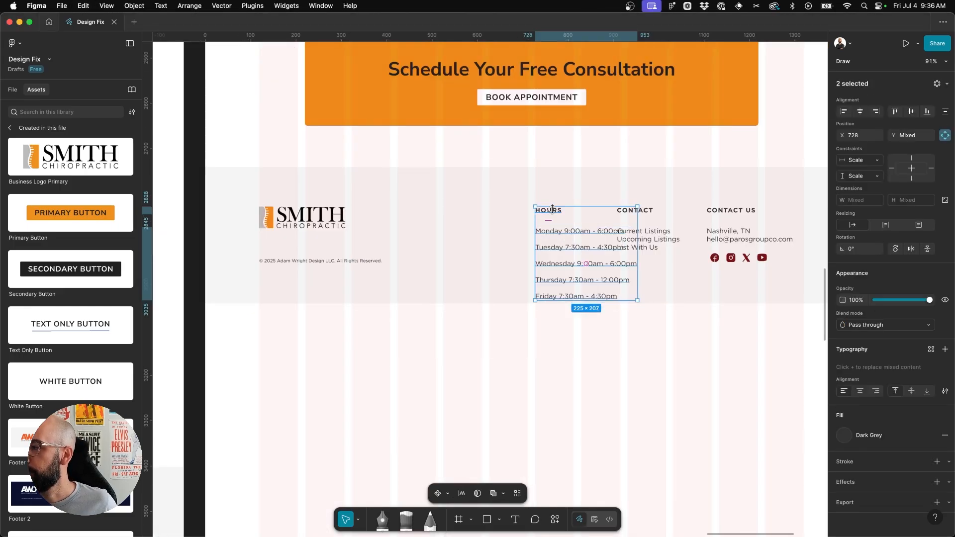
drag(559, 213, 439, 215)
scroll(469, 213, up, 5)
scroll(469, 213, up, 2)
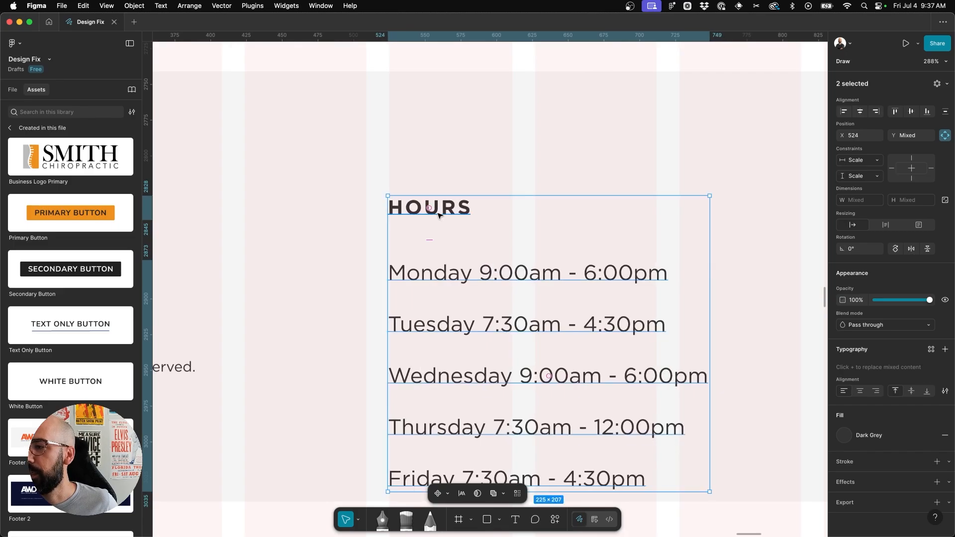
scroll(373, 207, up, 10)
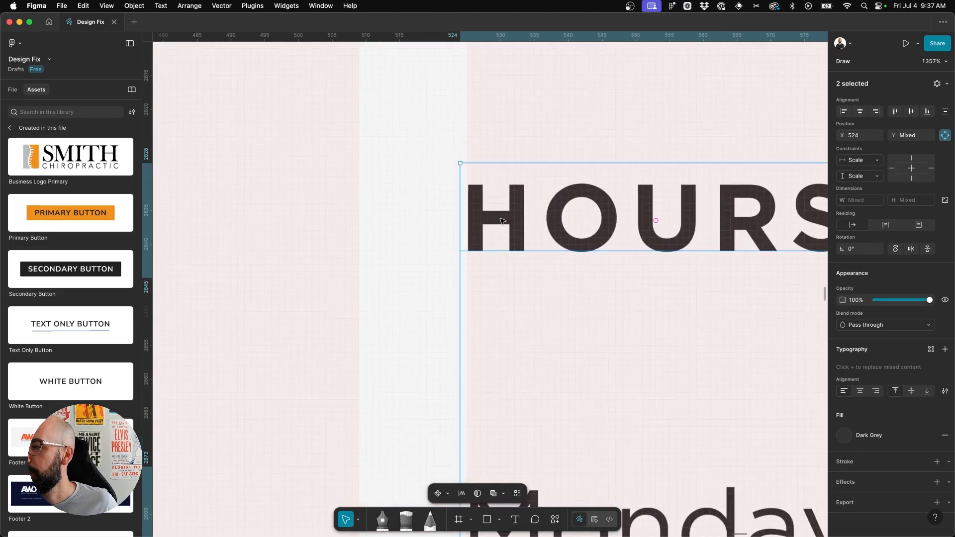
drag(500, 220, 507, 221)
scroll(507, 221, down, 10)
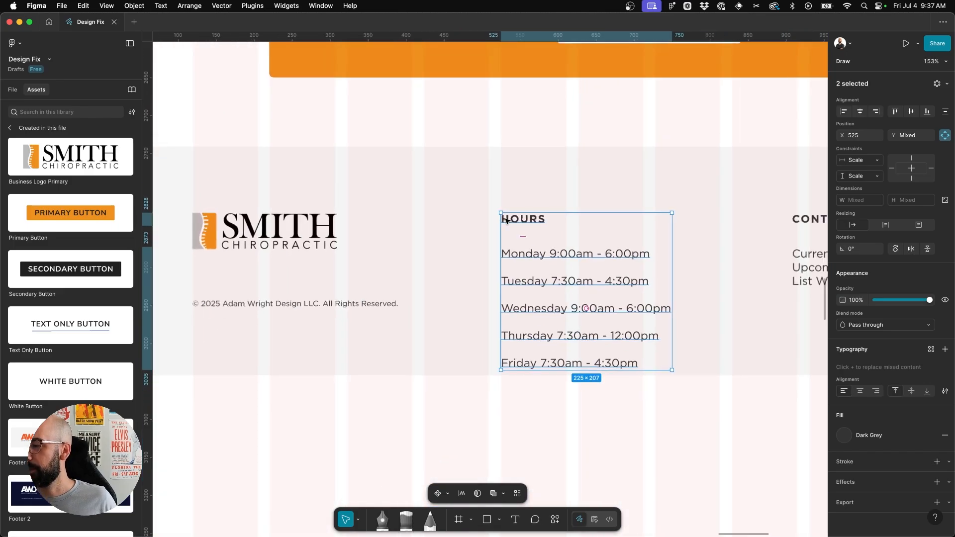
- Tighten the opening times list by detaching its text style and setting the line height to 12
click(475, 228)
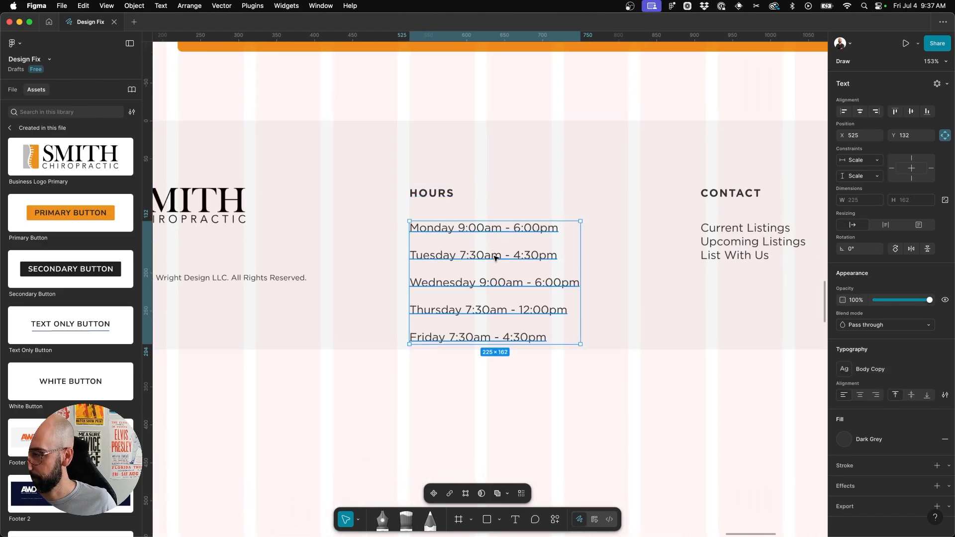
click(945, 370)
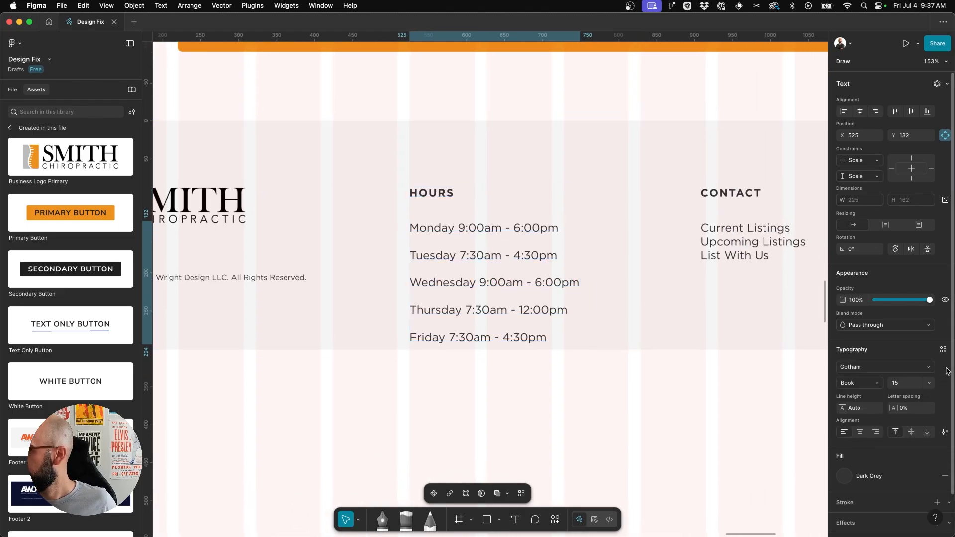
click(866, 411)
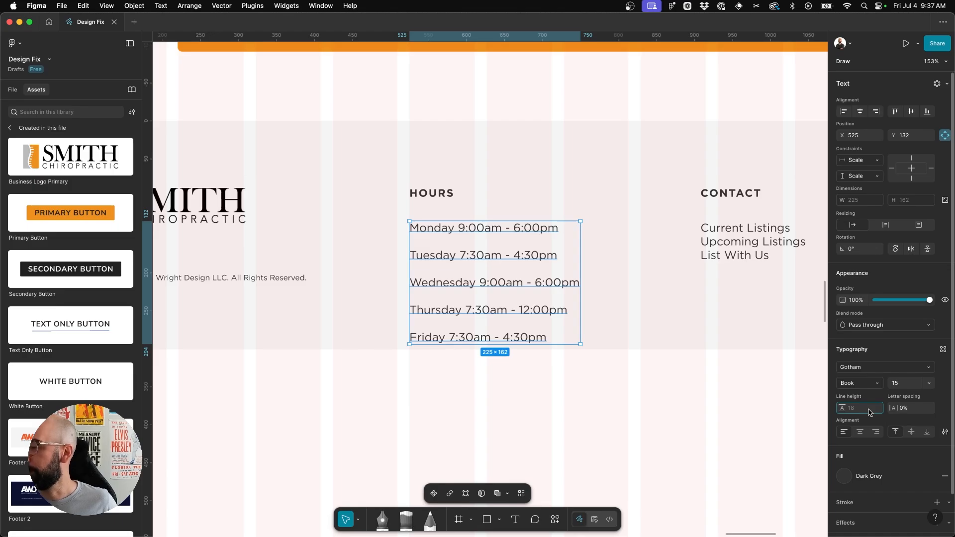
key(Return)
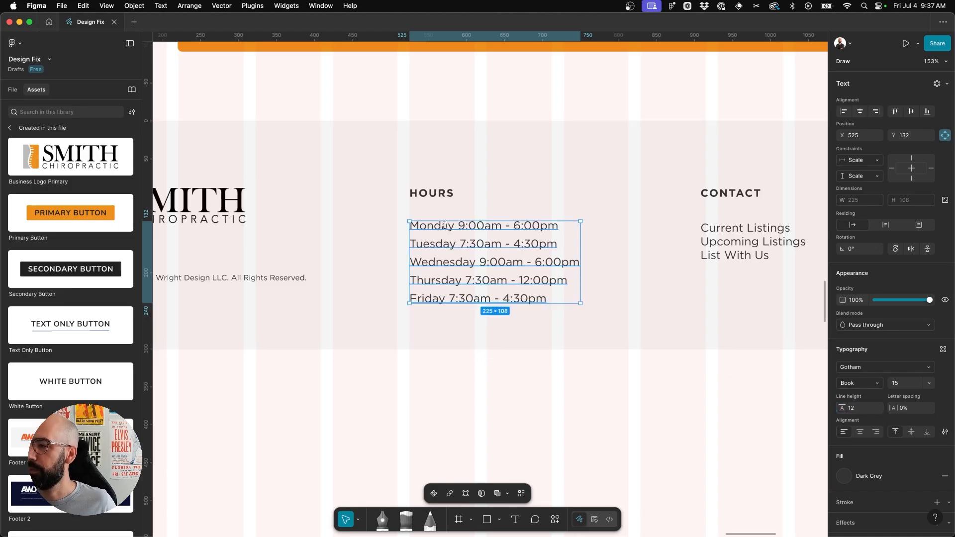
- Move the CONTACT heading and its list left together to about X 832, aligned with a layout column
shift+click(579, 293)
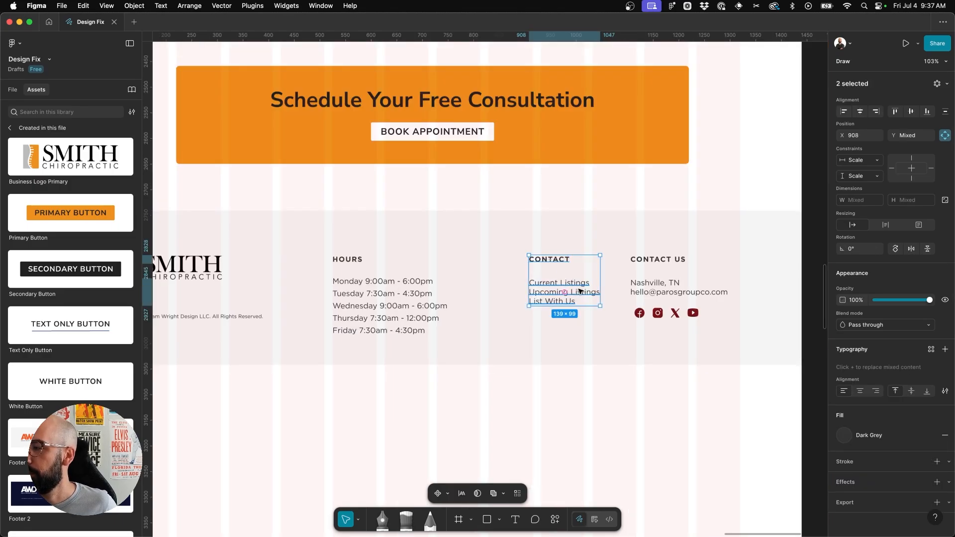
drag(580, 291, 543, 288)
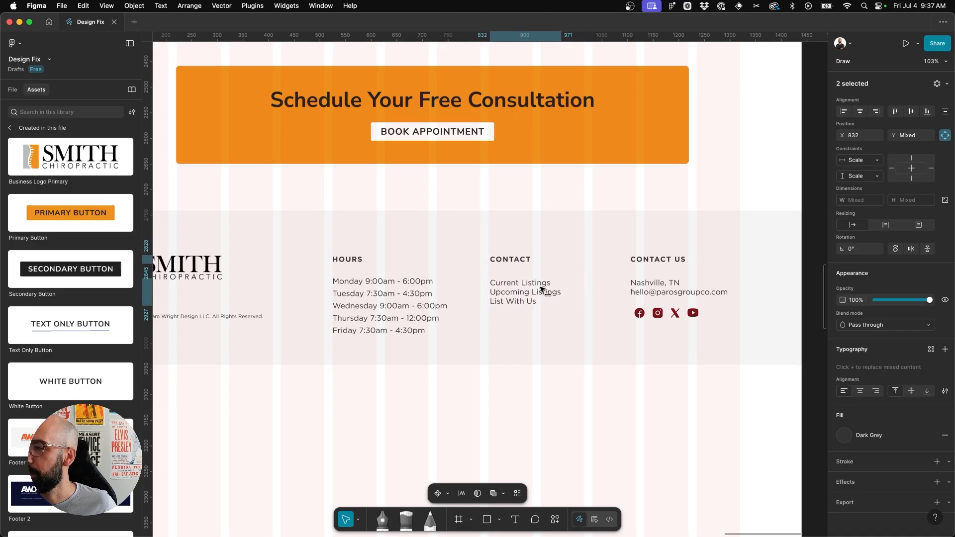
click(541, 386)
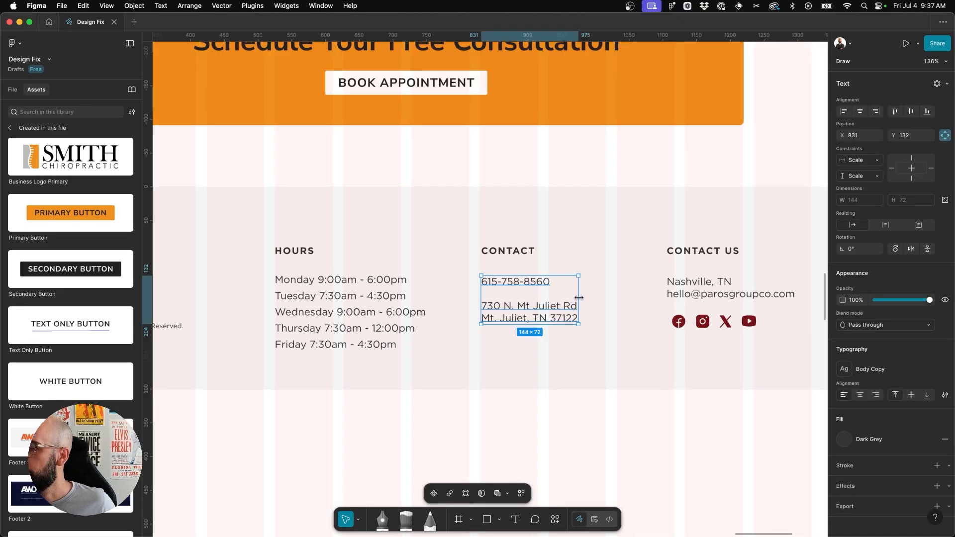
- Replace the list under CONTACT with the clinic's phone number and address in a text box 188 wide, and compare with the original footer
drag(578, 299, 608, 296)
scroll(607, 294, down, 5)
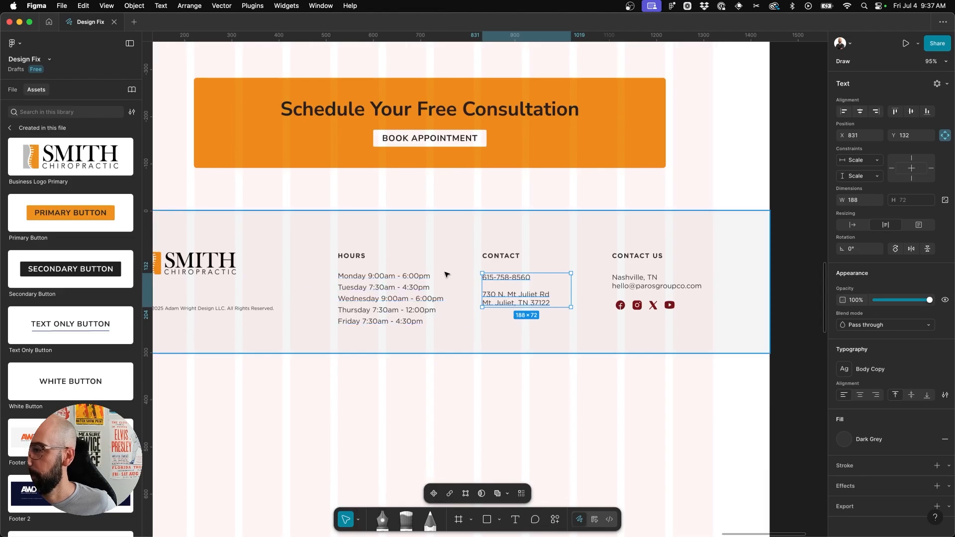
scroll(525, 285, up, 2)
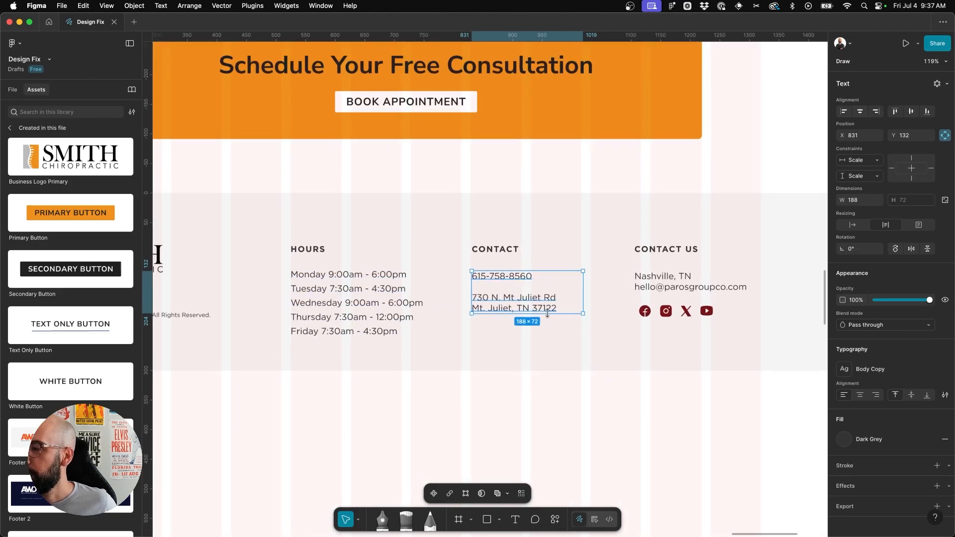
scroll(532, 294, down, 4)
scroll(535, 299, left, 15)
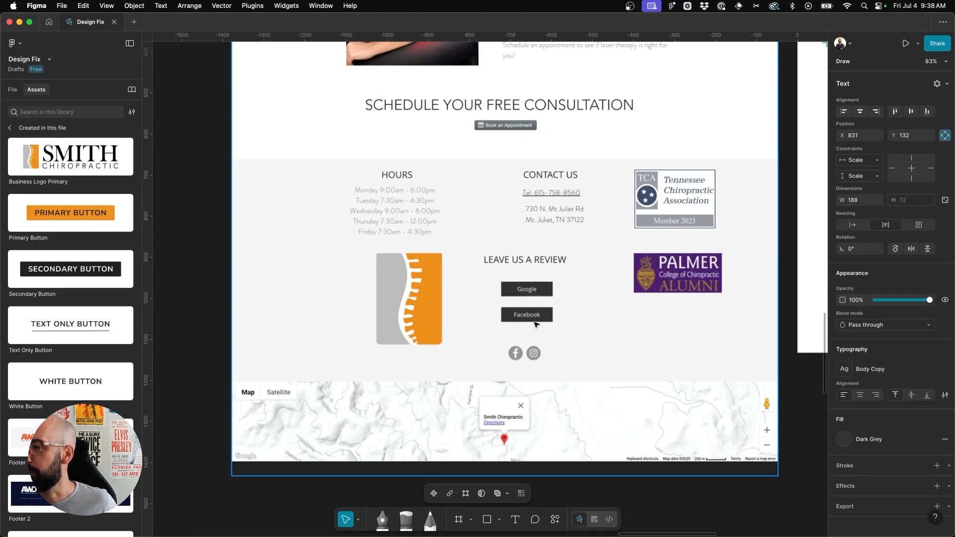
scroll(534, 324, right, 15)
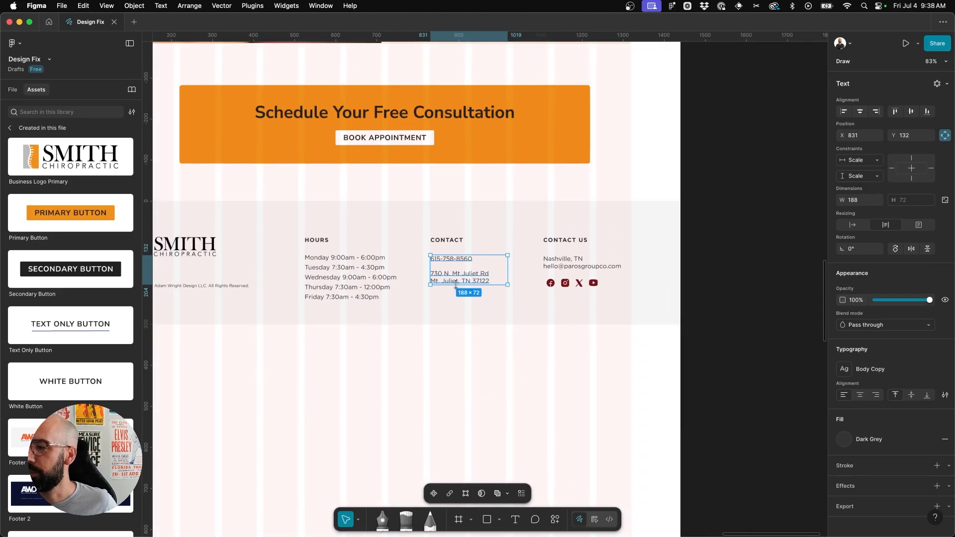
scroll(456, 283, up, 5)
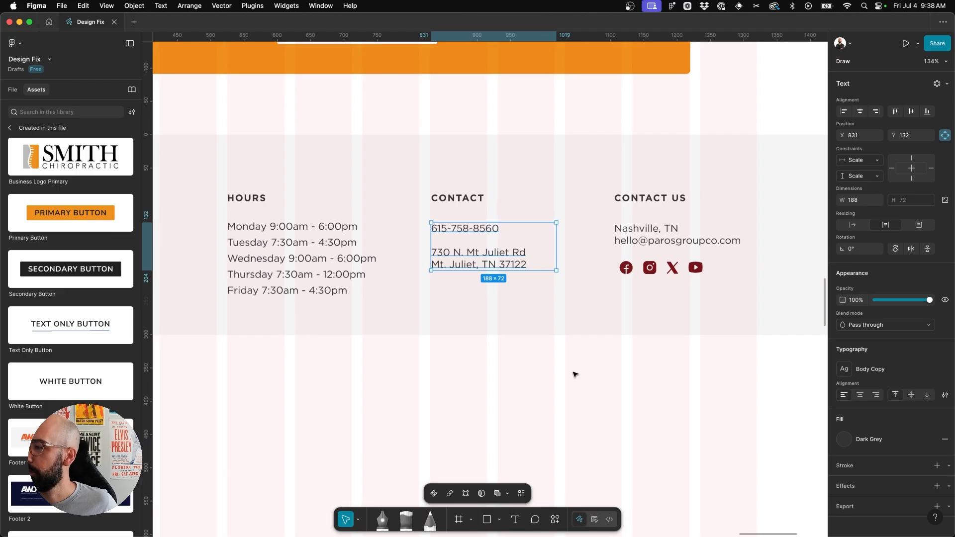
- Add a text line reading "Leave Us a Review:" below the address in the footer's CONTACT column
click(572, 373)
click(459, 244)
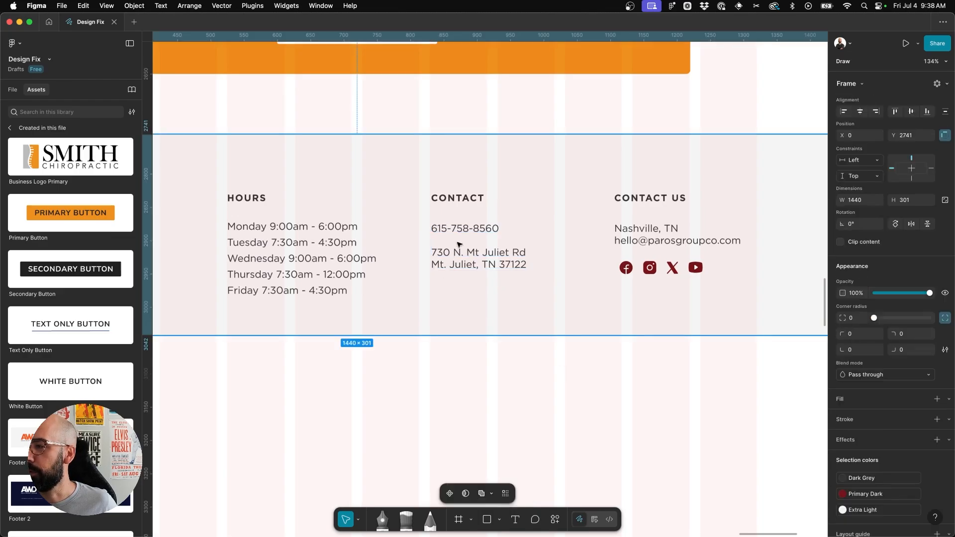
click(462, 228)
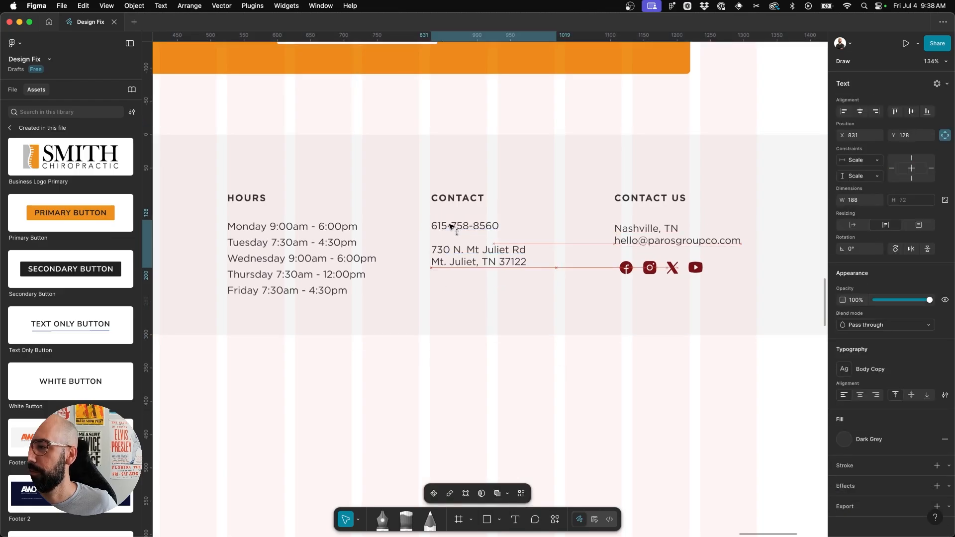
key(t)
click(431, 289)
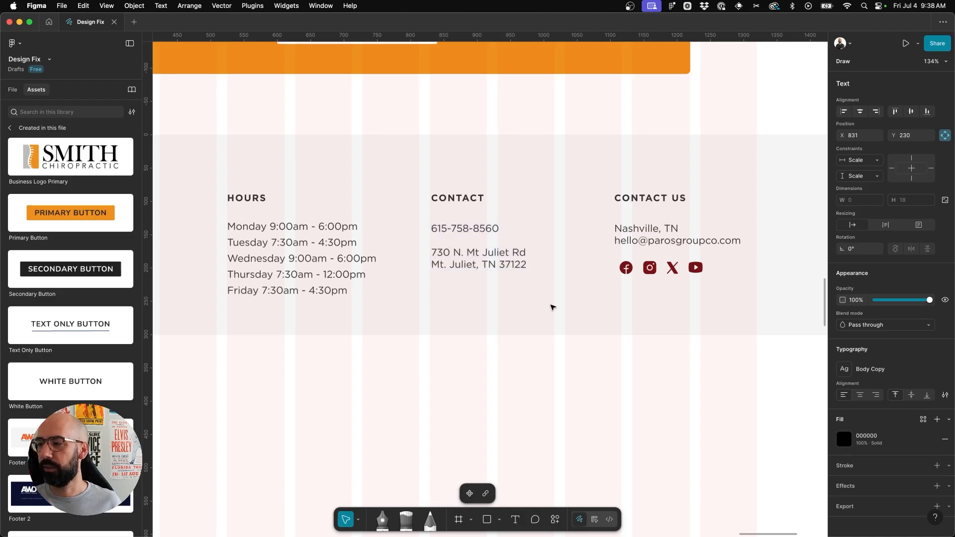
text(Leave Us a )
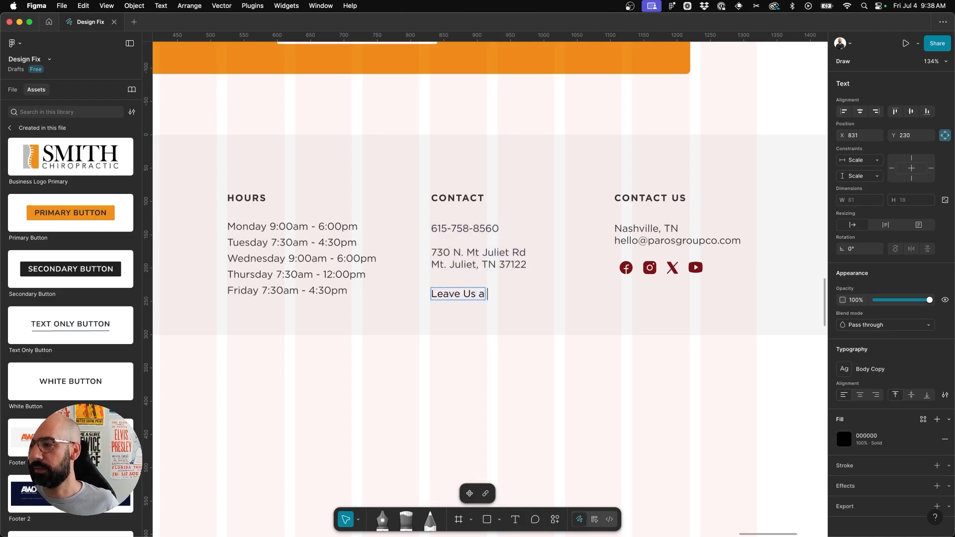
text(Review:)
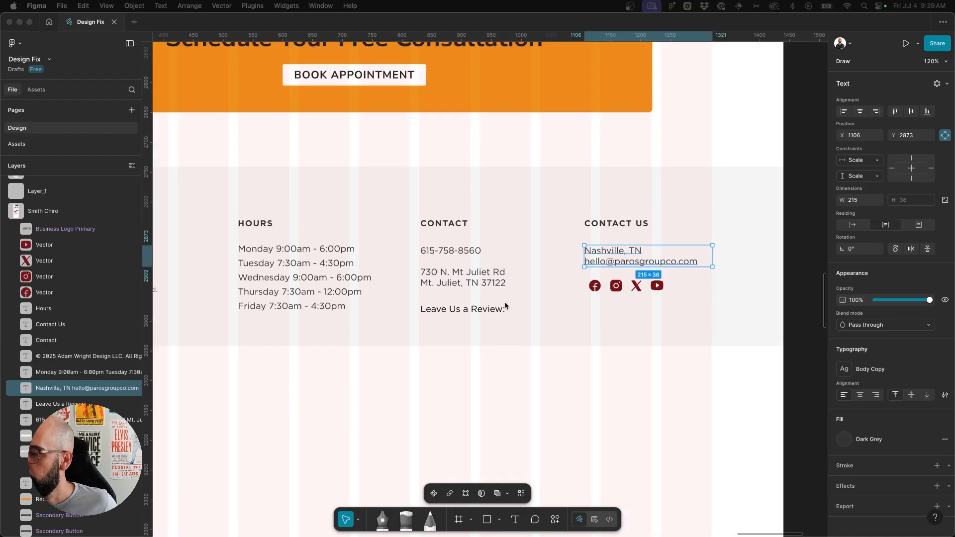
scroll(505, 304, up, 5)
- Add a second line reading "Facebook | Google" beneath "Leave Us a Review:" in the same text layer
double_click(505, 308)
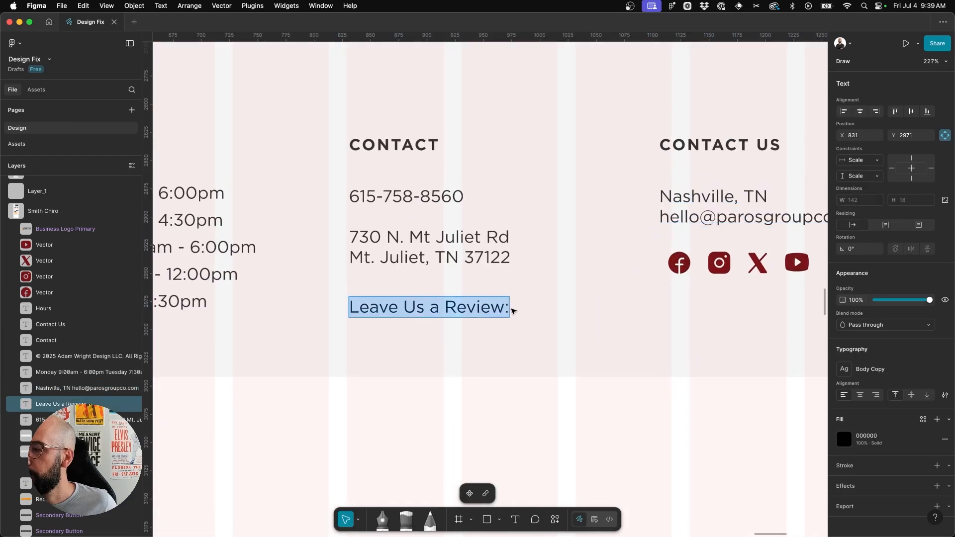
click(506, 307)
key(BackSpace)
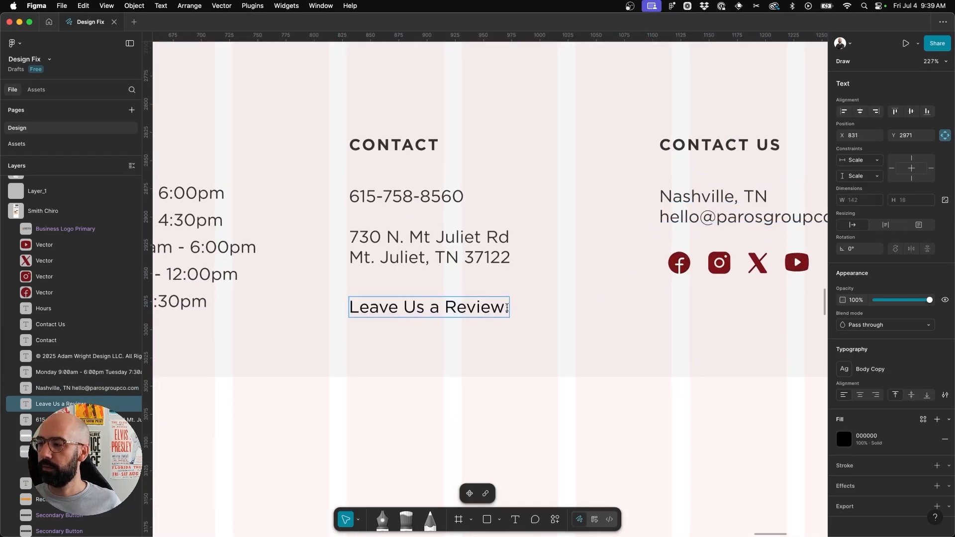
text(:)
key(Return)
text(Facebbok)
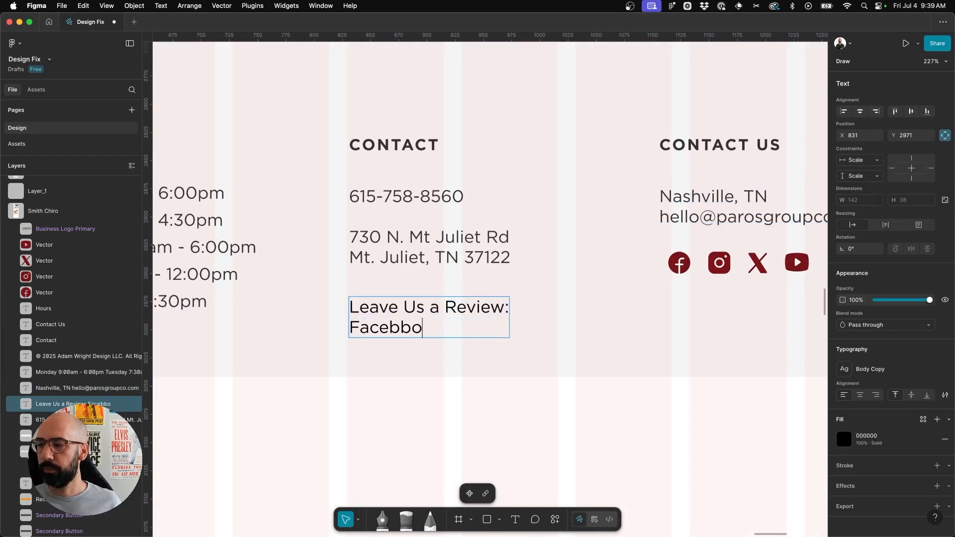
key(BackSpace)
key(BackSpace)
key(BackSpace)
key(BackSpace)
text(oo)
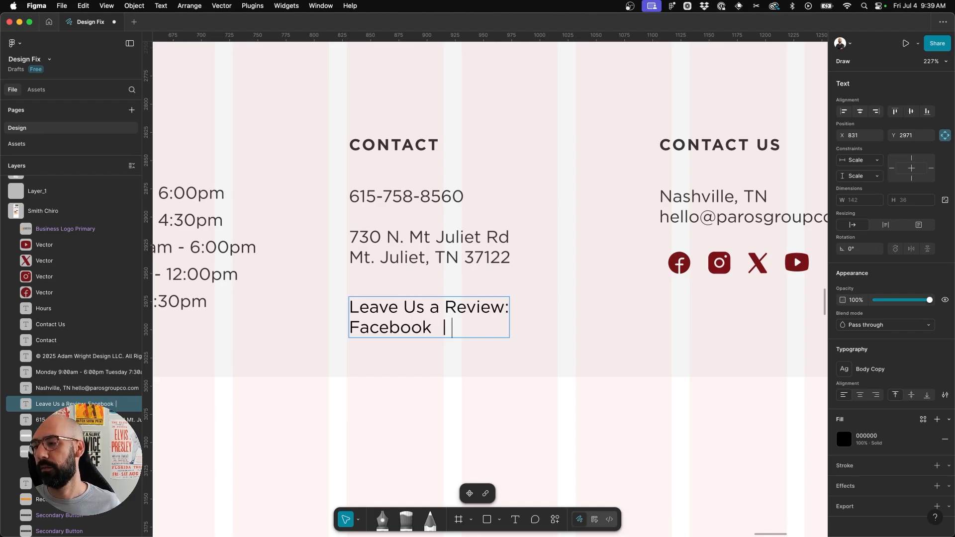
text(k | Google)
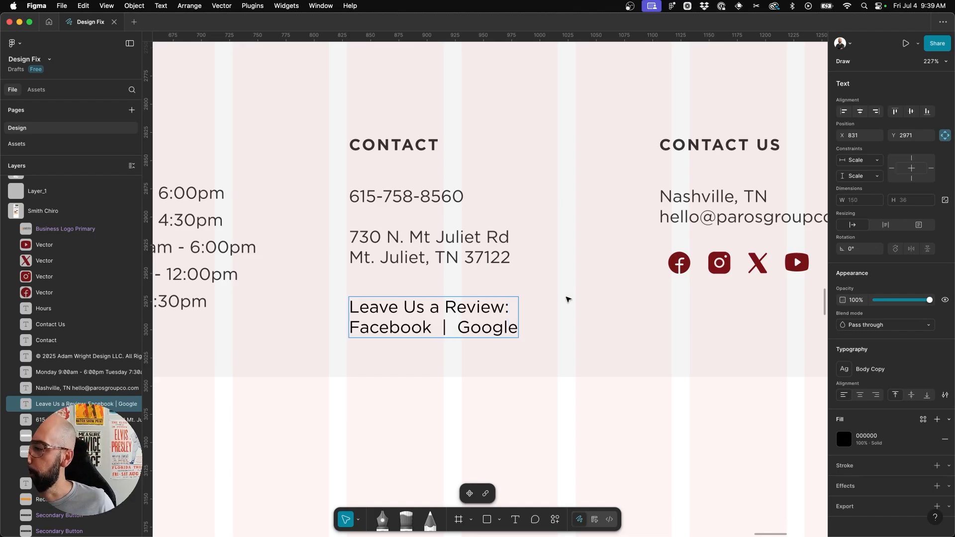
key(Escape)
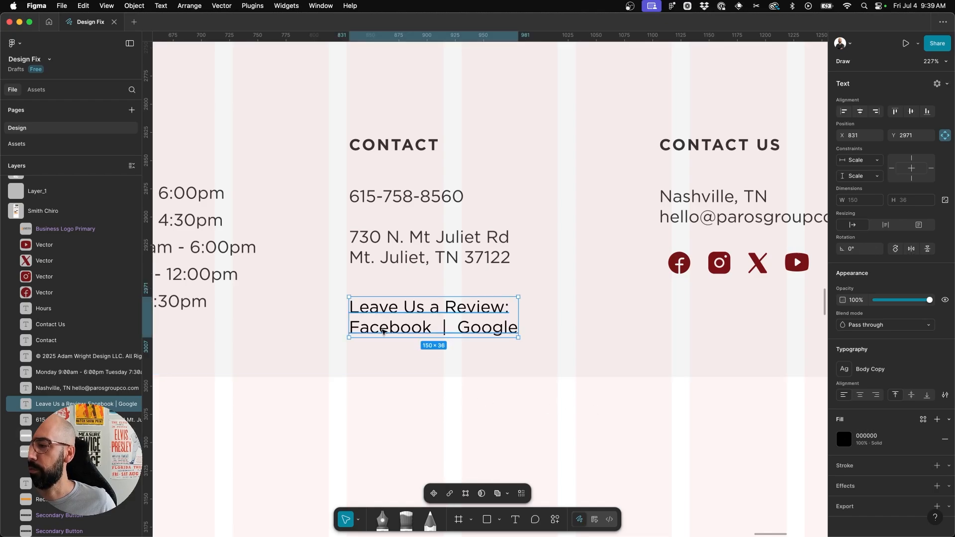
- Detach the text style from the "Leave Us a Review:" line and set its weight to Bold
scroll(446, 326, up, 2)
scroll(446, 326, down, 3)
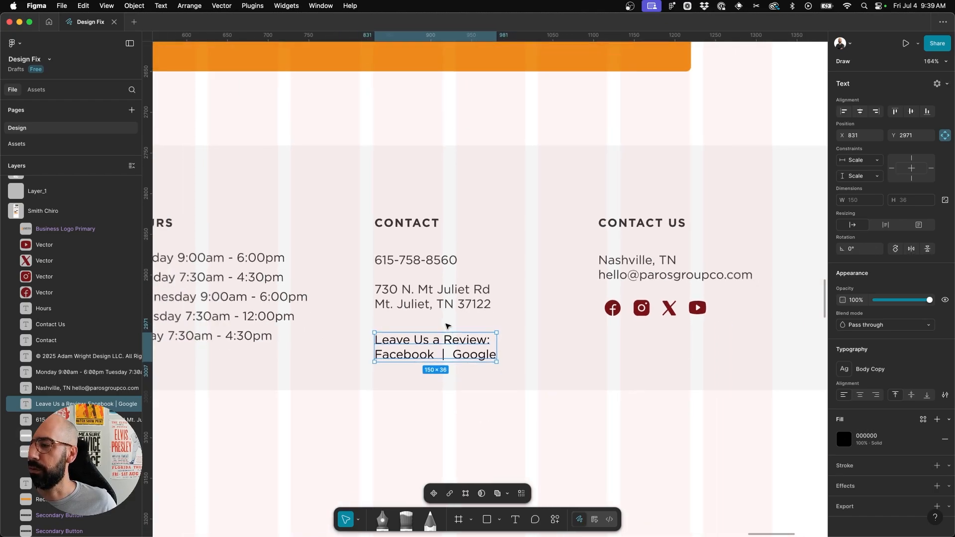
double_click(426, 342)
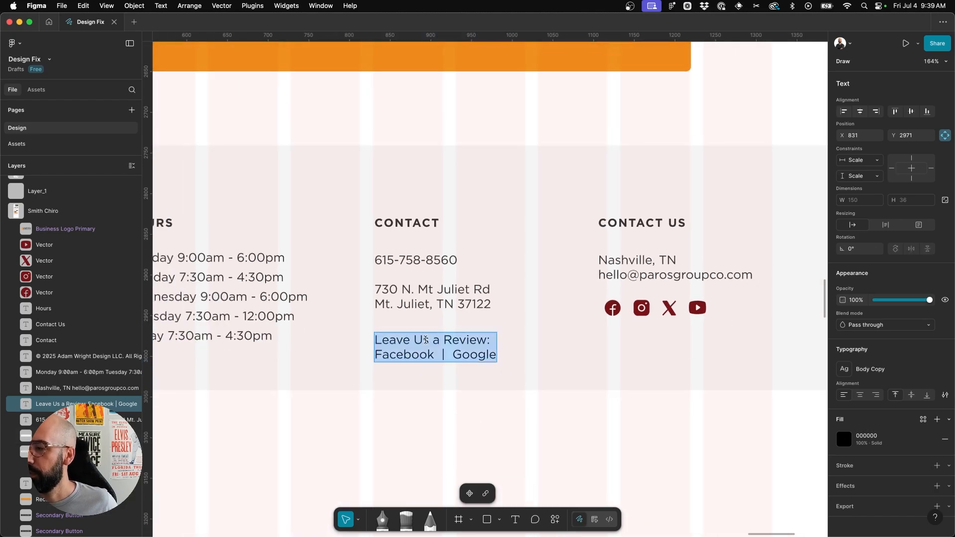
click(450, 340)
drag(496, 340, 355, 342)
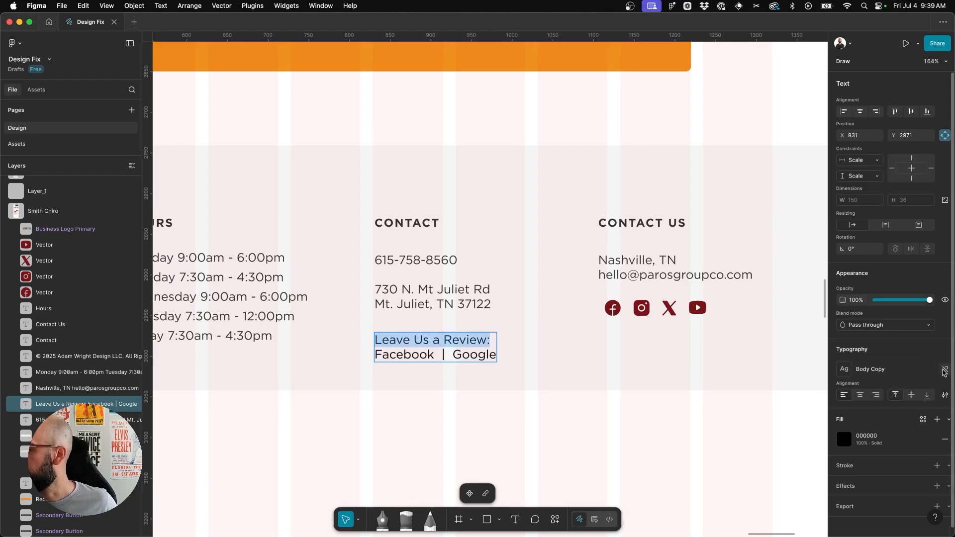
click(944, 372)
click(873, 383)
click(857, 412)
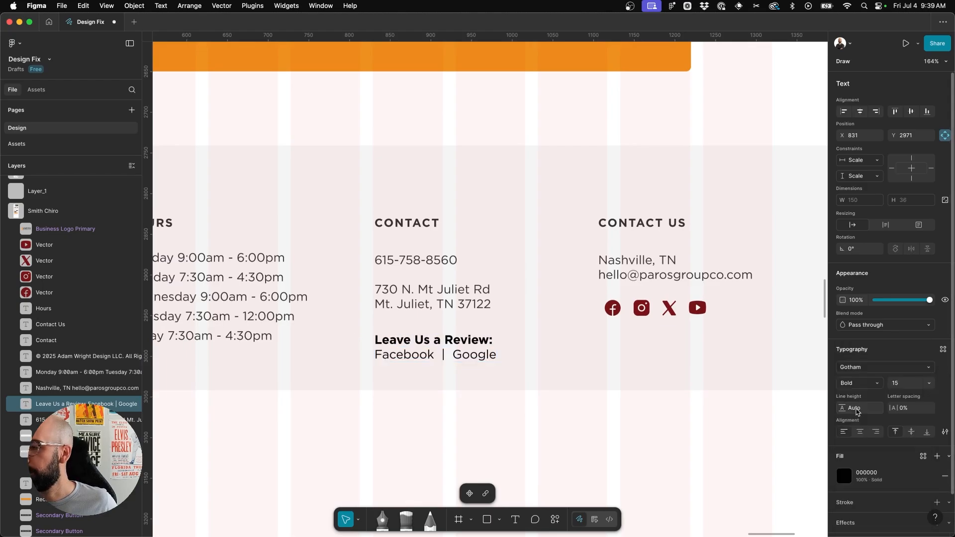
- Set the "Leave Us a Review:" line's weight to Medium and move the review text up slightly, closer to the address
double_click(488, 337)
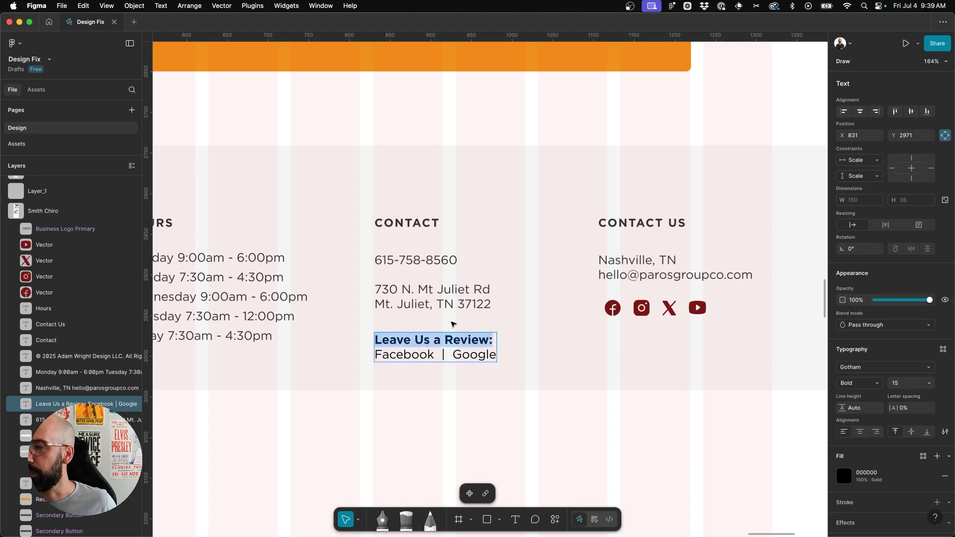
click(870, 383)
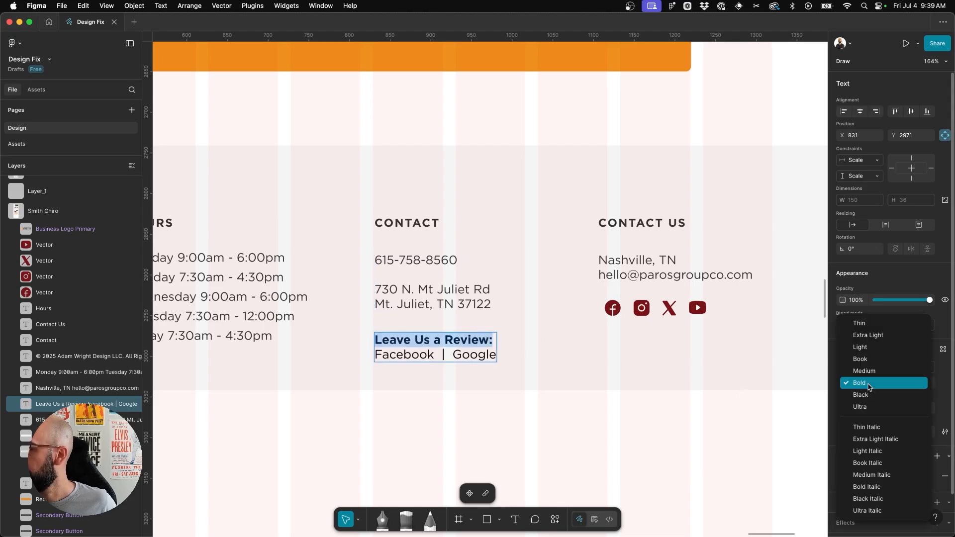
click(865, 371)
key(Escape)
scroll(432, 347, down, 5)
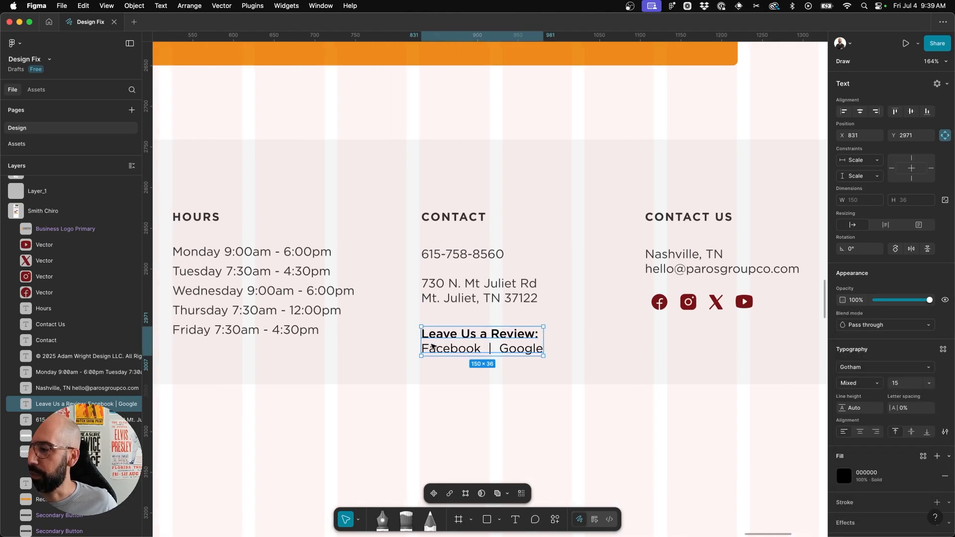
drag(574, 335, 574, 329)
scroll(562, 307, down, 4)
- Delete the CONTACT US heading and the location and e-mail text beneath it
click(697, 289)
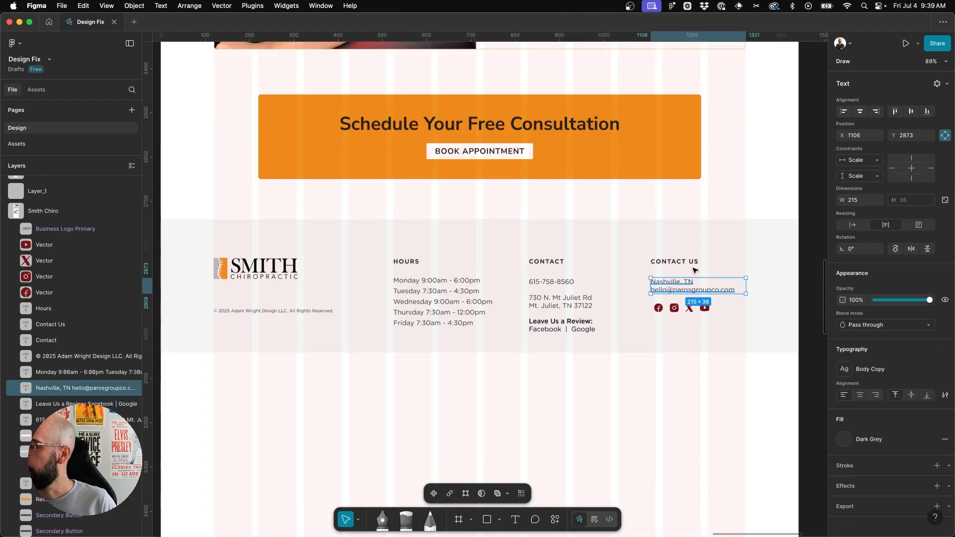
key(Delete)
click(676, 262)
key(Delete)
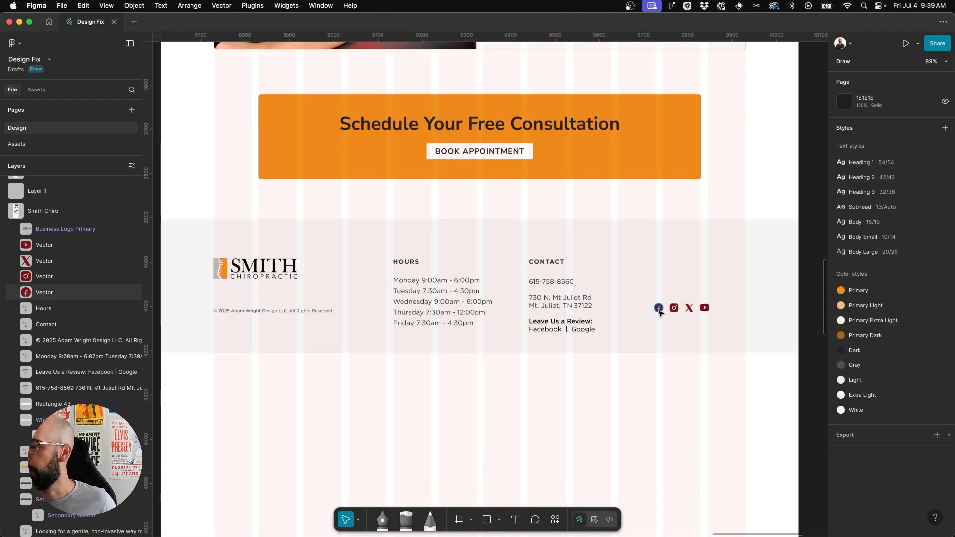
- Select the four social media icons together and fill them with the Primary Dark colour style
click(659, 308)
shift+click(674, 308)
shift+click(704, 308)
shift+click(689, 308)
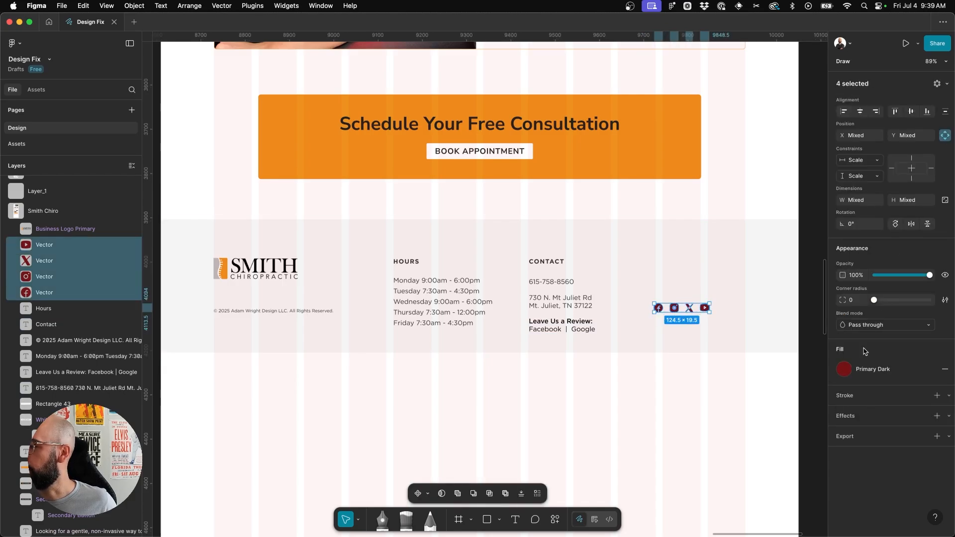
click(844, 369)
click(724, 434)
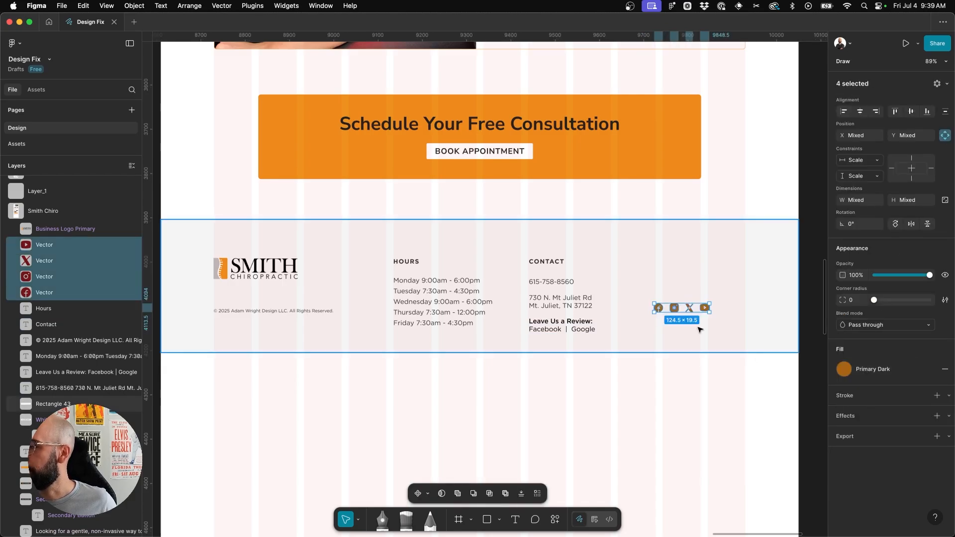
- Move the four social media icons beneath the clinic logo and fill them with the Dark colour style
drag(158, 326, 273, 299)
click(844, 370)
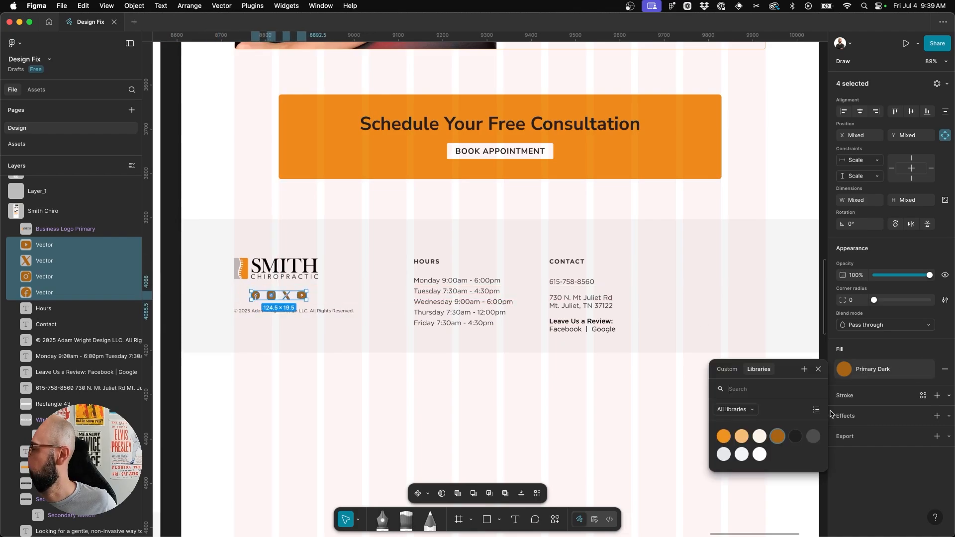
click(795, 437)
- Move the copyright line down to Y 2962, leaving more space below the social media icons
click(319, 321)
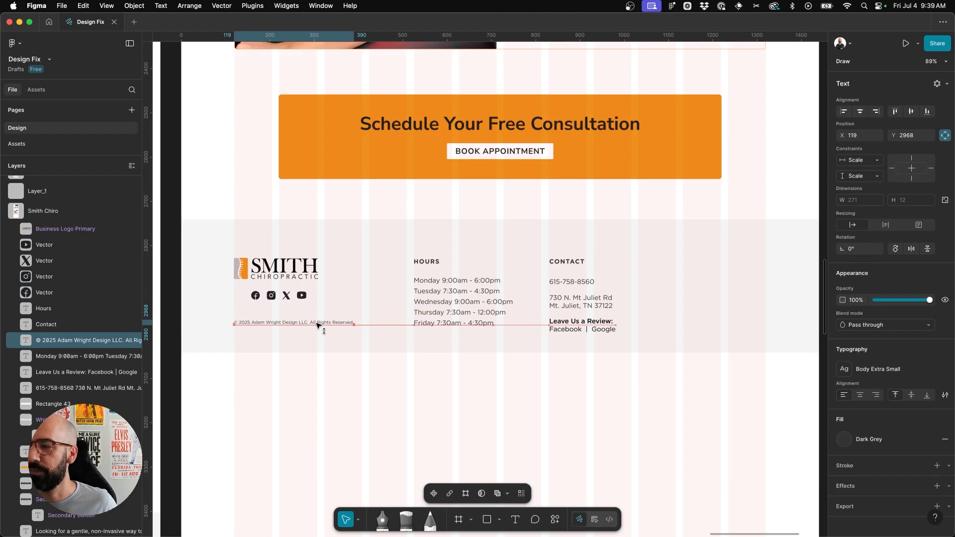
drag(319, 324, 320, 321)
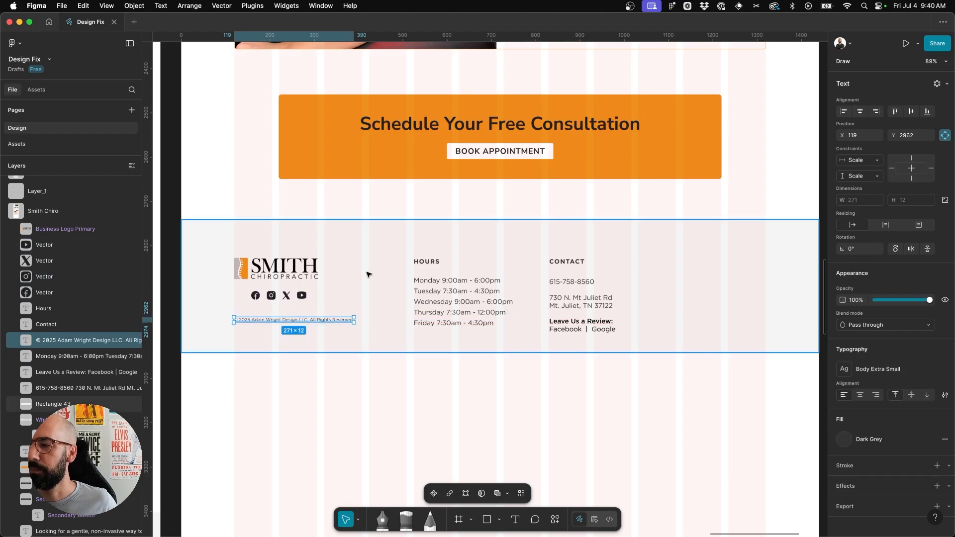
click(708, 405)
- Import the Palmer alumni logo and TCAproof2025-fordigital-01.jpeg, placing them stacked in the empty footer area beside the CONTACT column
key(super+shift+k)
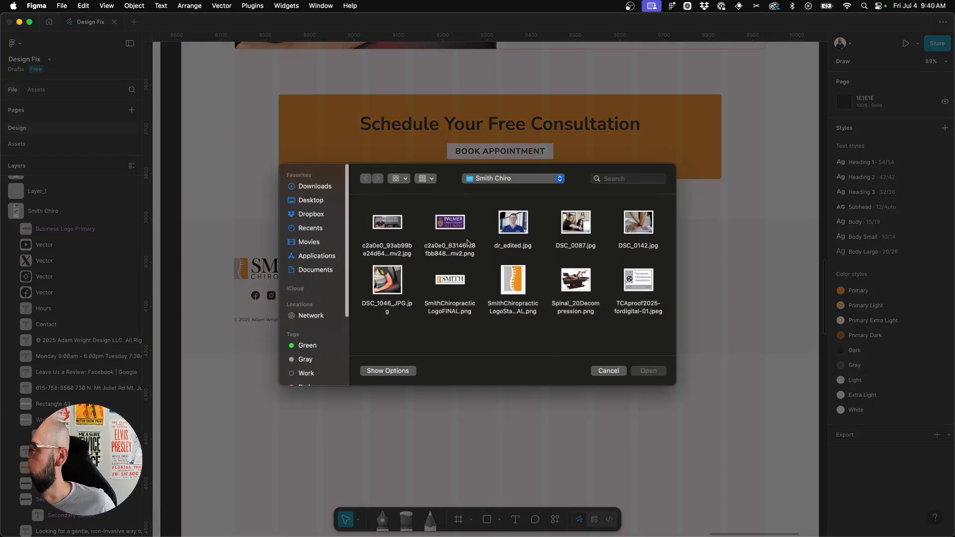
click(467, 243)
super+click(638, 283)
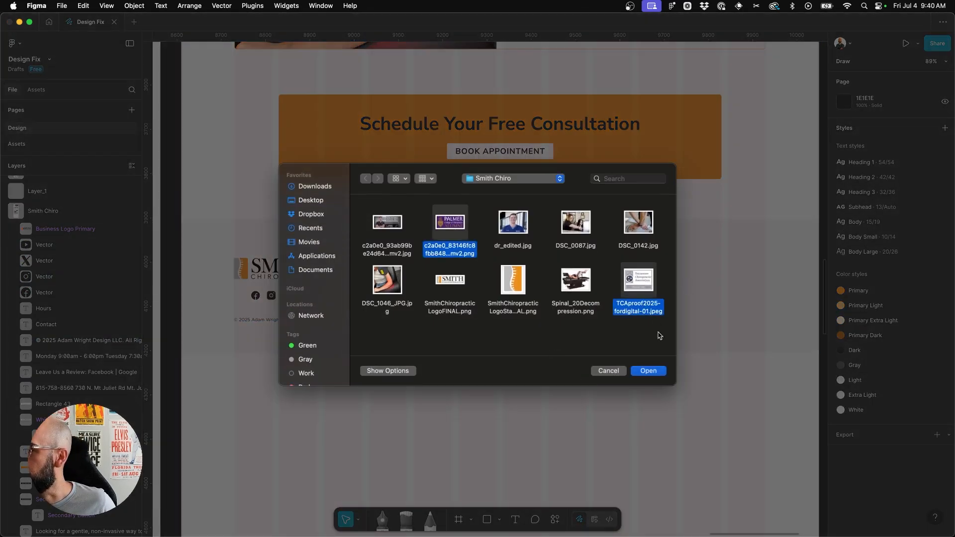
click(653, 375)
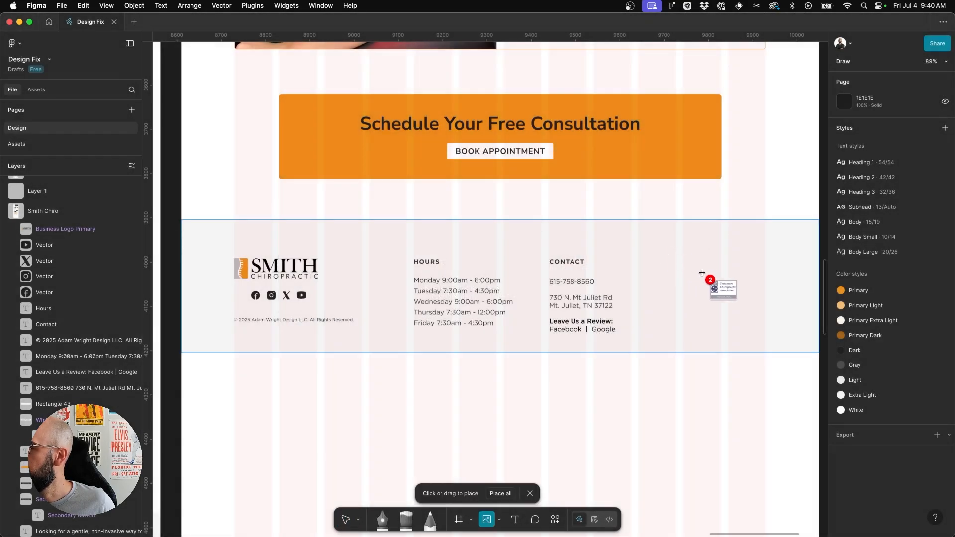
drag(658, 251, 721, 285)
drag(660, 302, 724, 325)
- Align the Palmer alumni logo under the TCA logo and resize it to the same width of 145
scroll(724, 325, up, 6)
drag(559, 269, 553, 267)
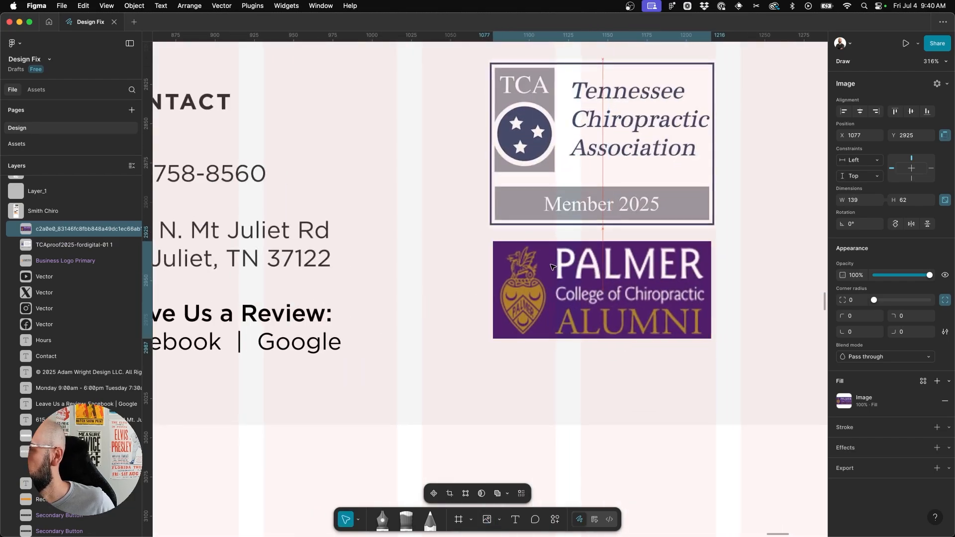
drag(711, 278, 714, 278)
- Move the TCA and Palmer logos together to X 1037, with their top near the CONTACT heading's height
scroll(714, 278, down, 6)
shift+click(700, 224)
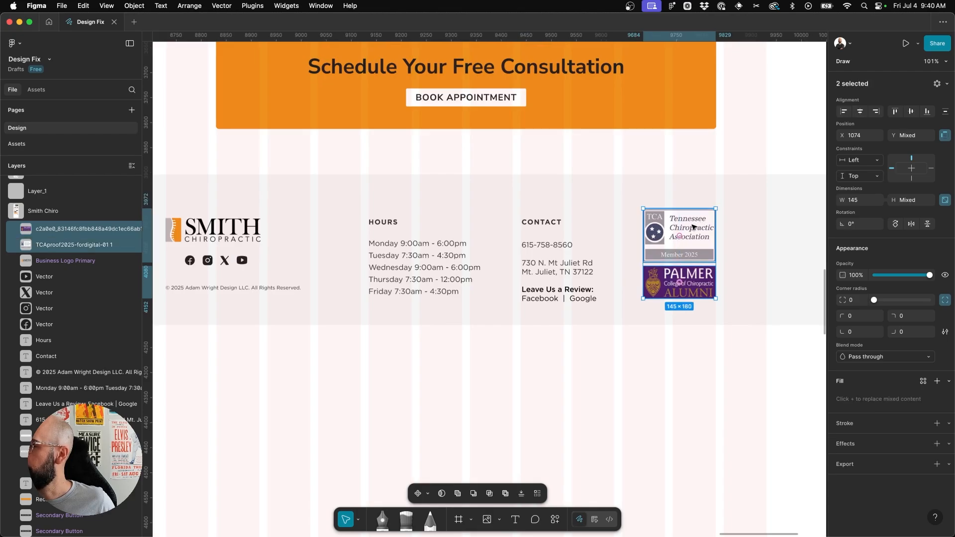
drag(699, 224, 673, 236)
scroll(691, 353, down, 3)
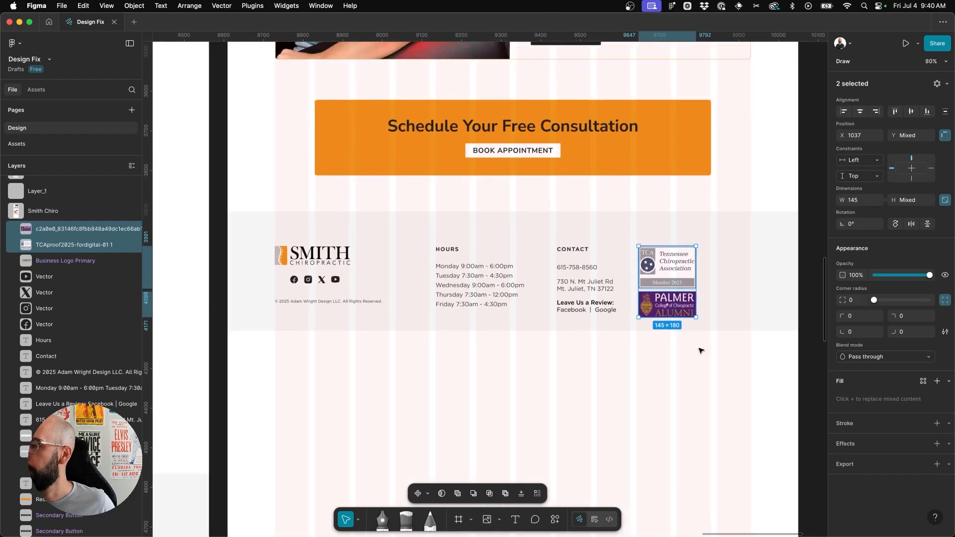
- Extend the grey footer background downward to a height of 327
click(696, 326)
mouse_move(694, 339)
mouse_down()
mouse_move(691, 348)
mouse_move(691, 340)
mouse_up()
click(708, 368)
scroll(707, 368, down, 3)
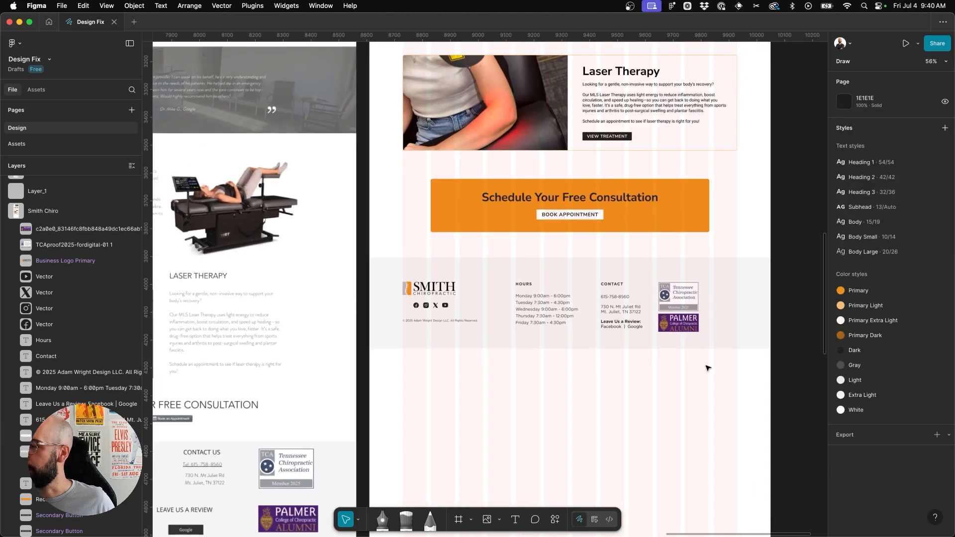
- Hide the layout guides and check the footer background's fill and the overall footer layout
key(shift+g)
scroll(708, 369, up, 3)
click(766, 288)
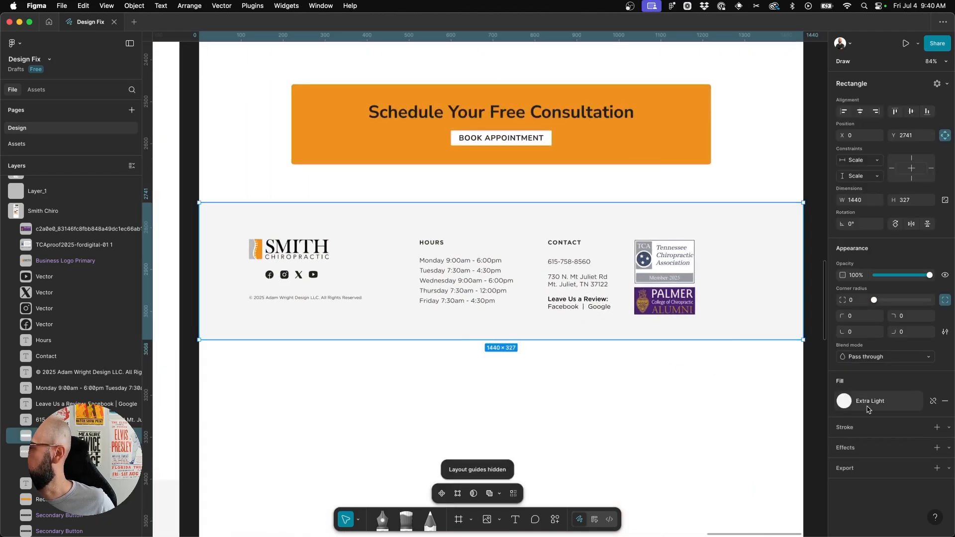
click(669, 388)
scroll(669, 388, down, 2)
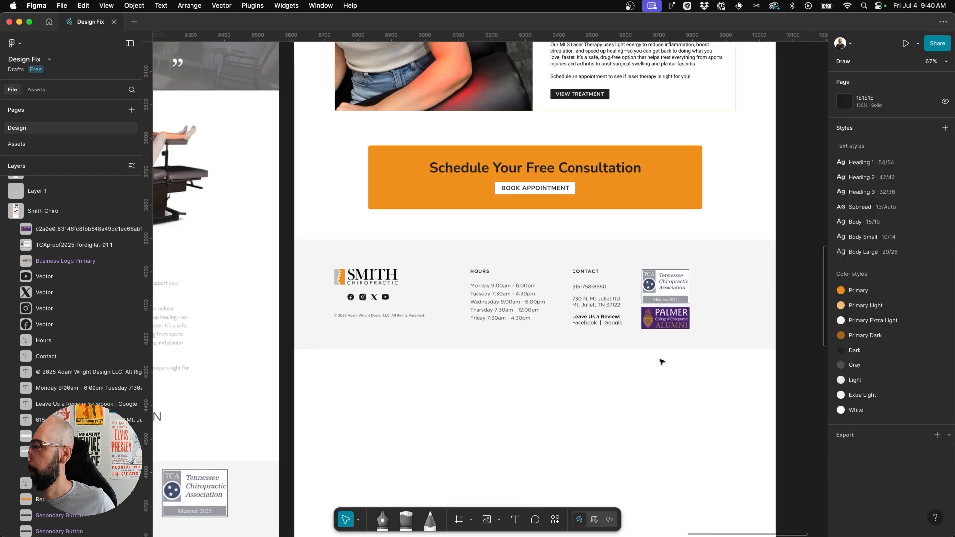
click(665, 351)
click(721, 360)
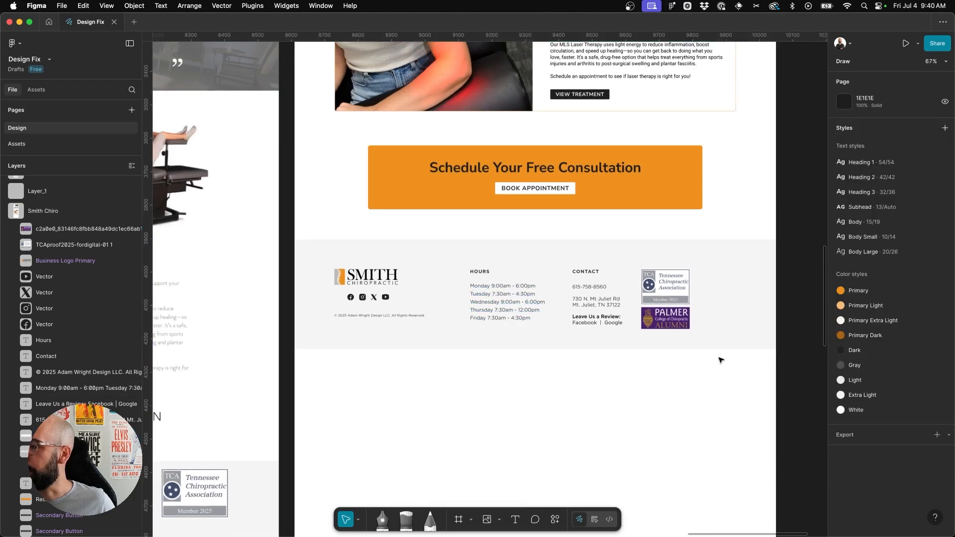
- Move the whole footer up toward the consultation banner and extend its grey background upward to a height of 408
drag(736, 358, 316, 254)
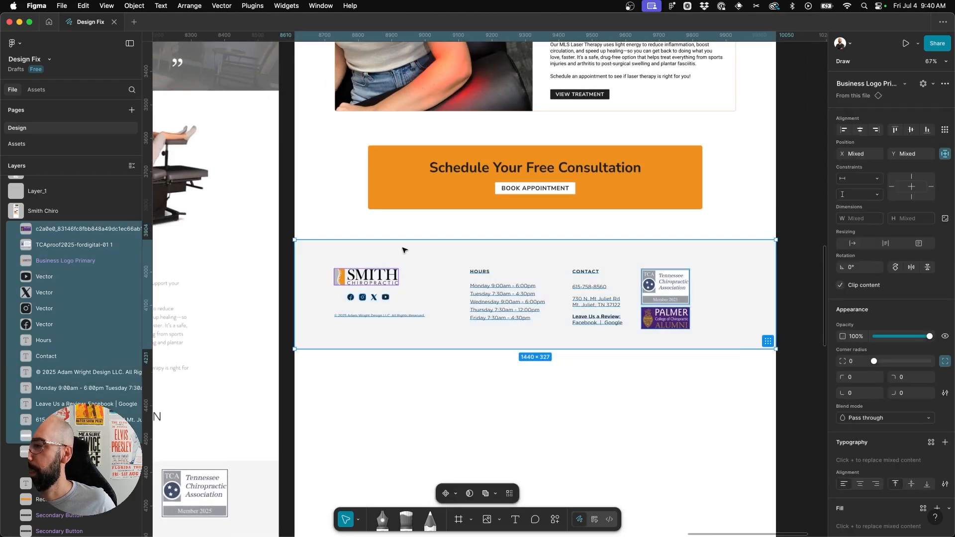
drag(405, 249, 354, 182)
click(333, 194)
click(352, 213)
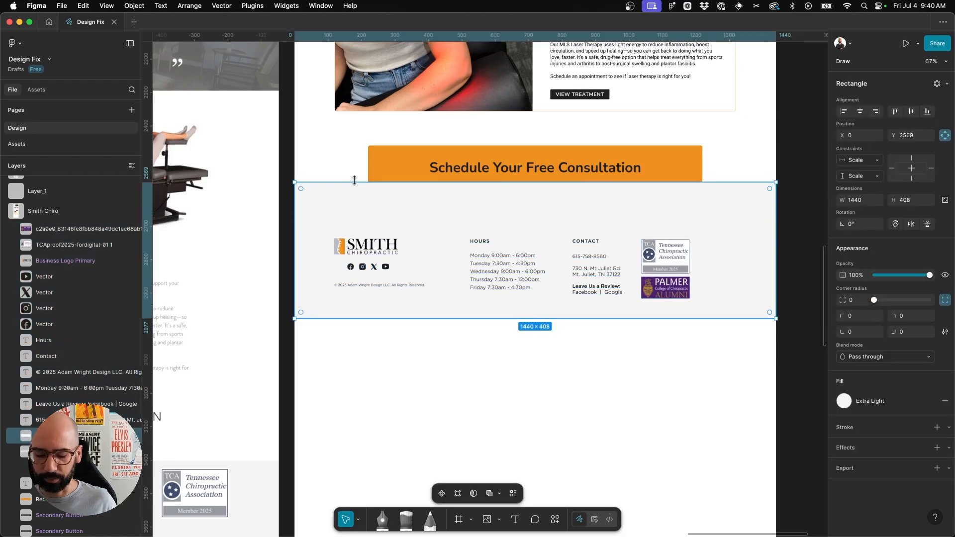
- Send the grey footer background to the back so the orange consultation banner overlaps its upper edge
key([)
click(340, 166)
scroll(339, 166, up, 1)
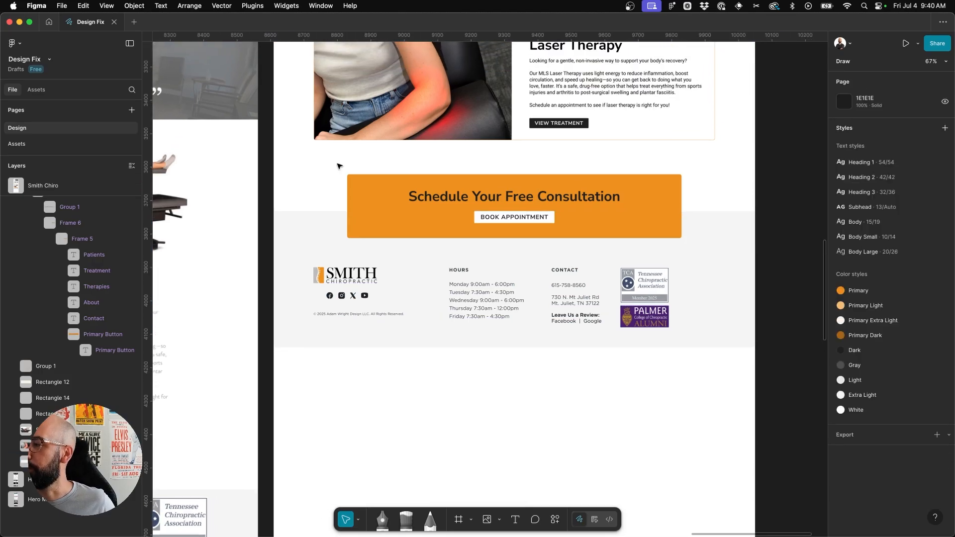
scroll(338, 166, up, 2)
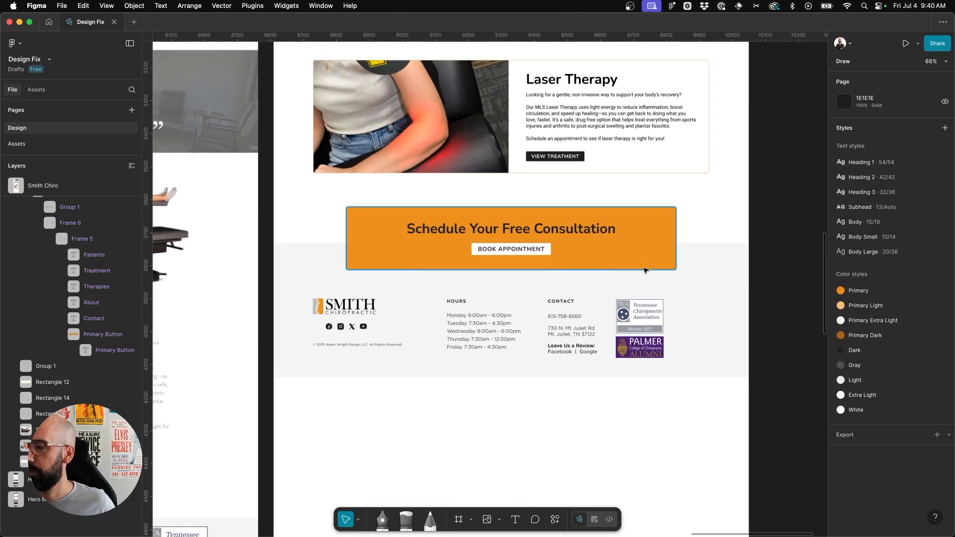
scroll(643, 270, up, 3)
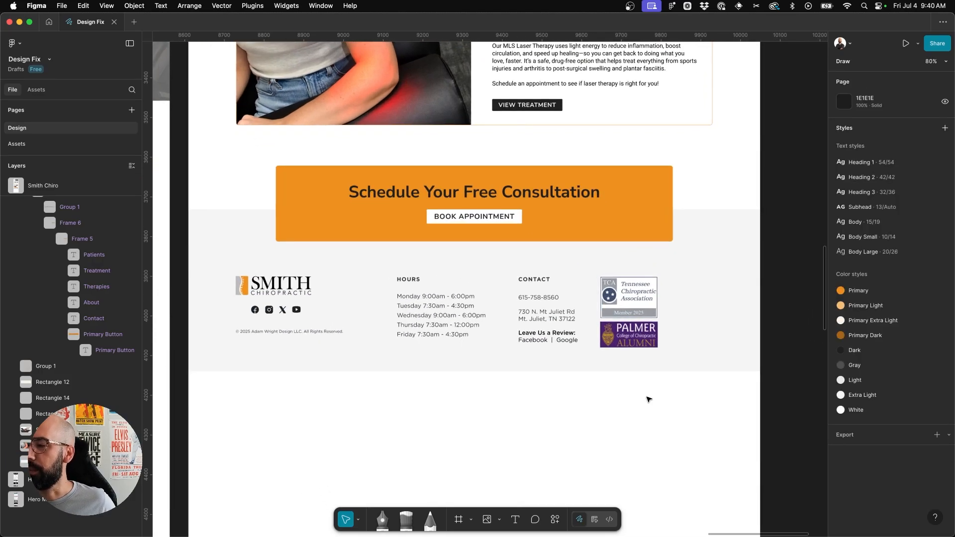
click(364, 372)
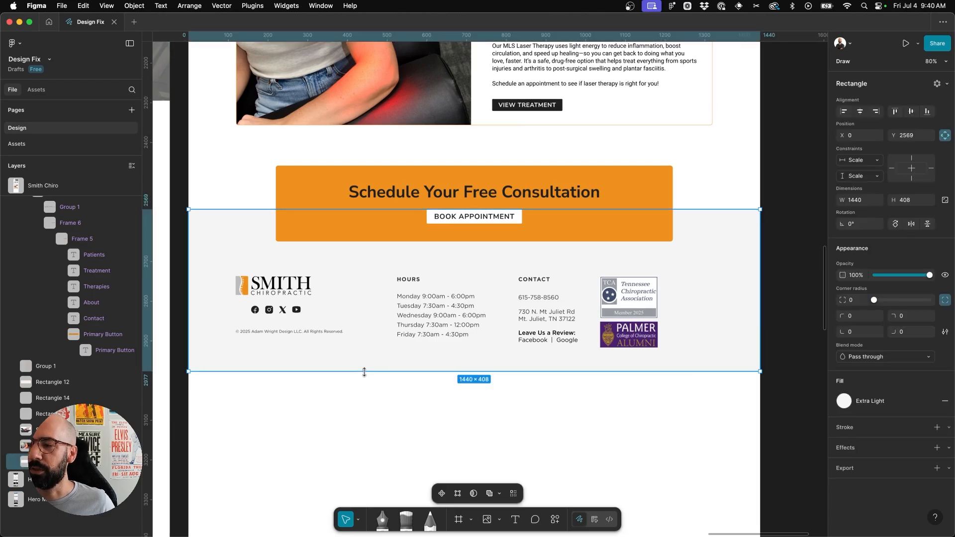
click(378, 407)
- Compare the redesigned footer and consultation banner with the original page's footer, review buttons and map
scroll(371, 416, down, 4)
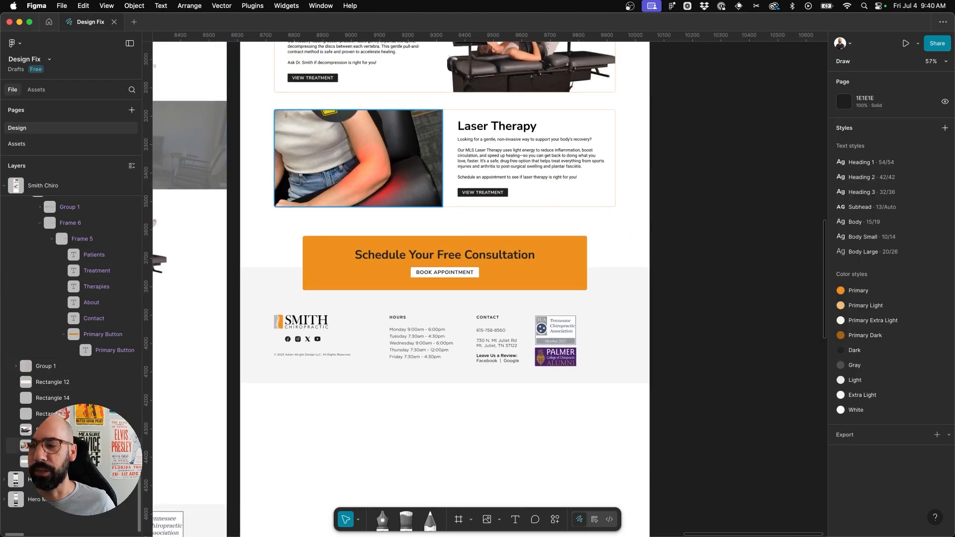
scroll(398, 397, up, 1)
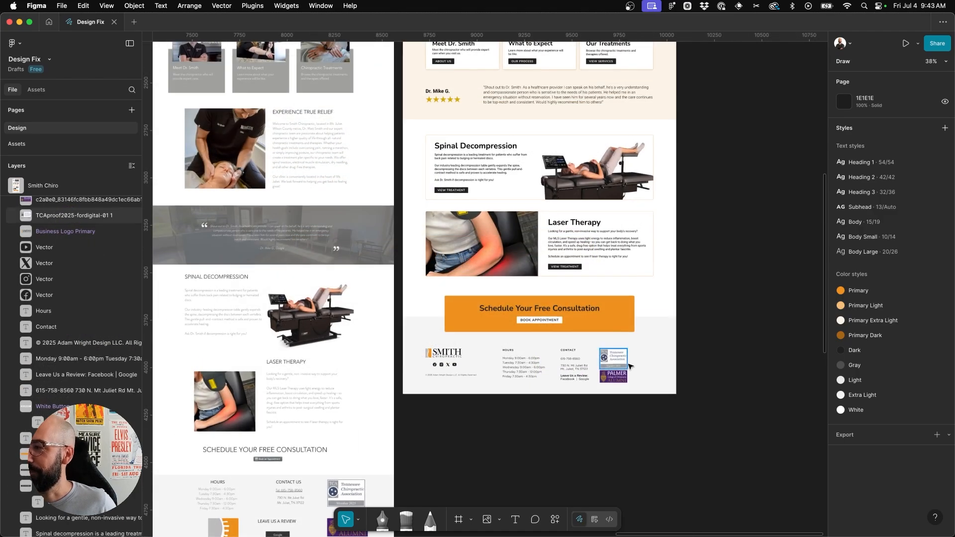
scroll(631, 366, down, 6)
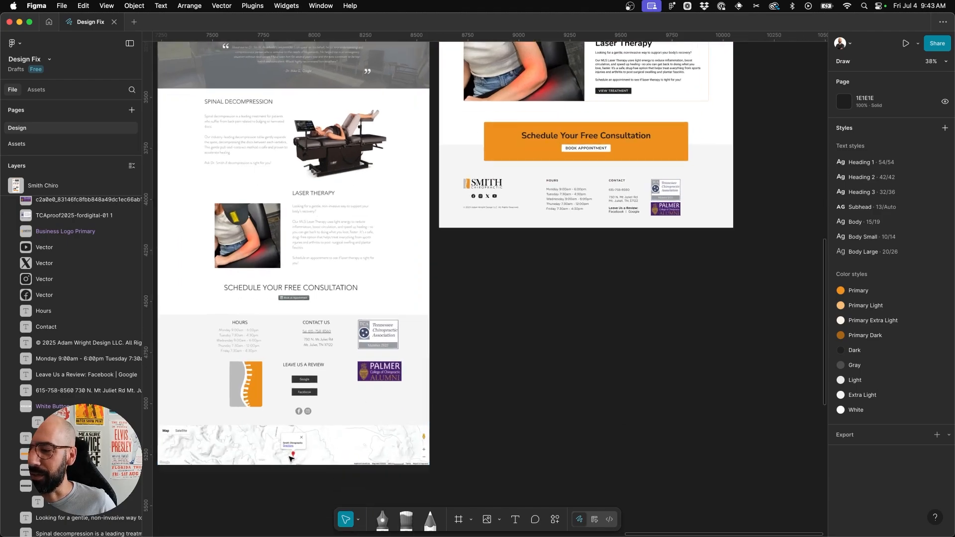
scroll(290, 457, up, 5)
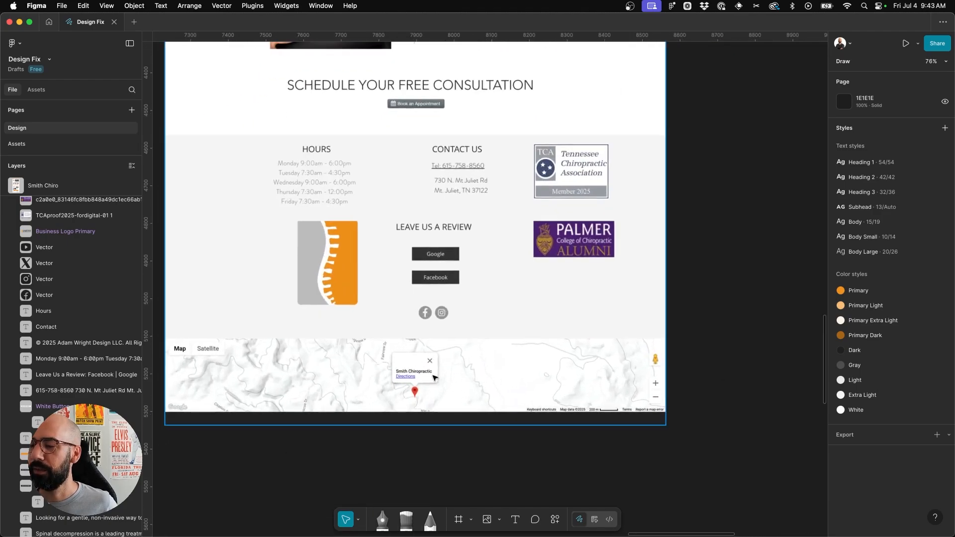
scroll(434, 378, down, 4)
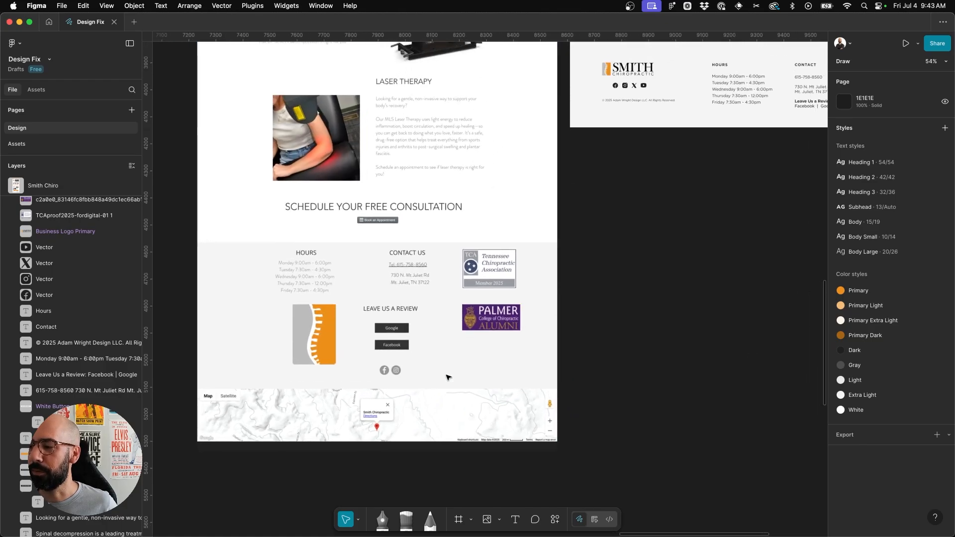
scroll(446, 376, right, 5)
scroll(514, 329, up, 5)
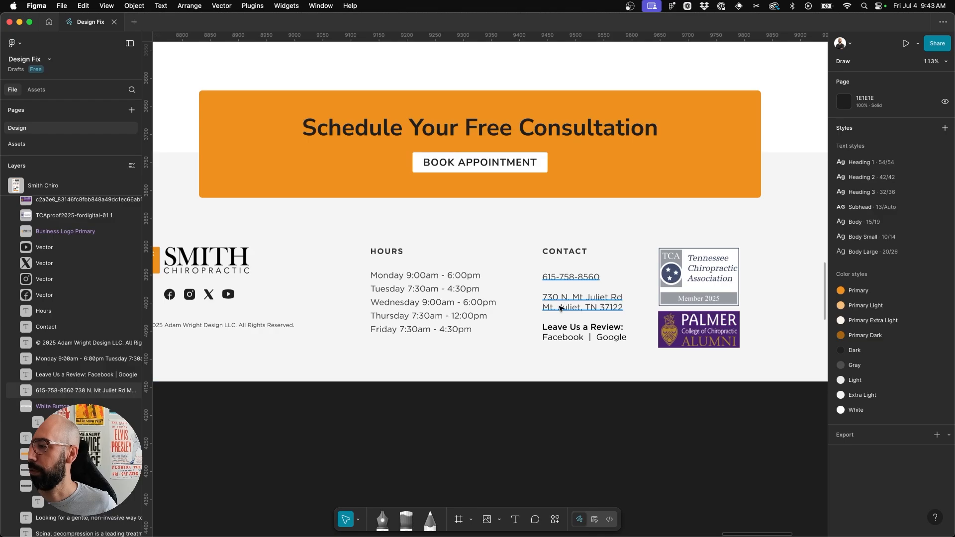
scroll(604, 307, down, 5)
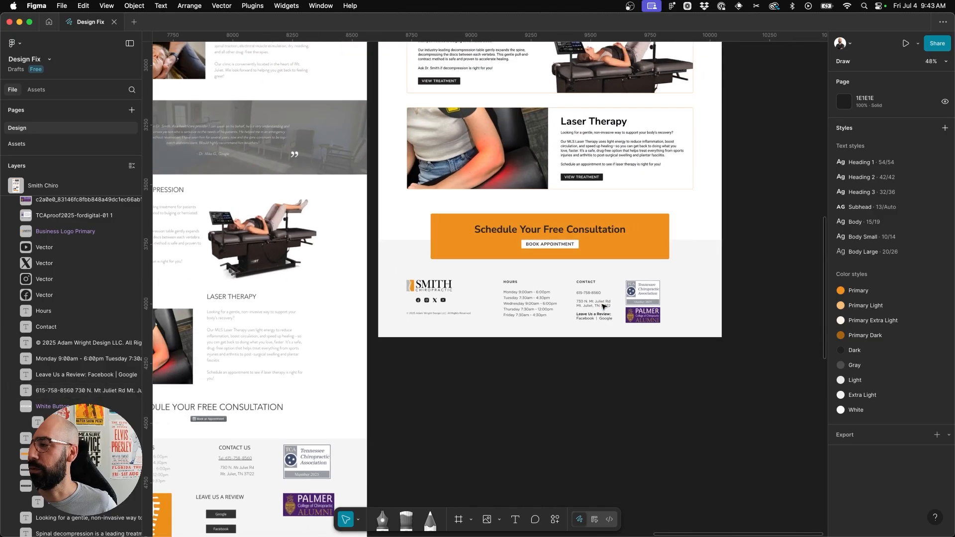
scroll(603, 307, right, 2)
scroll(603, 307, up, 2)
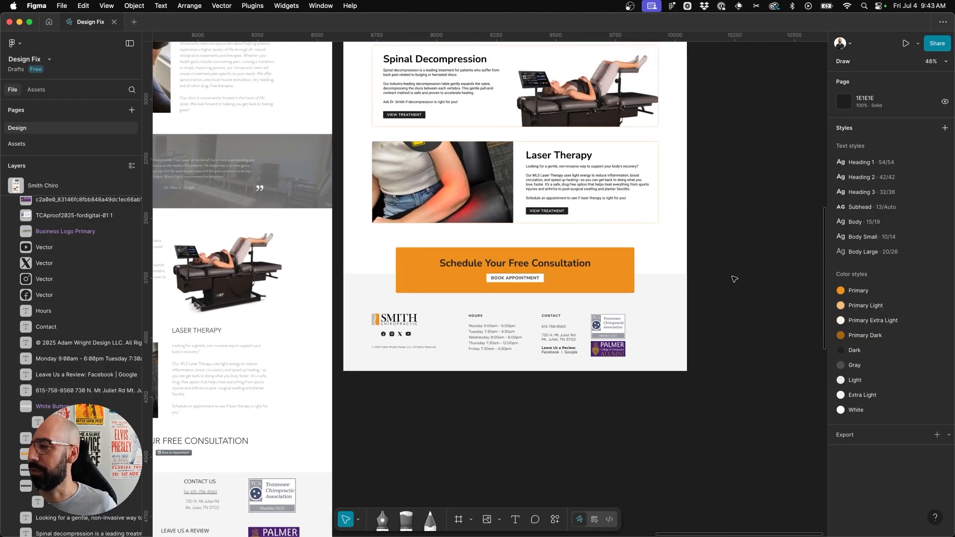
scroll(735, 279, up, 2)
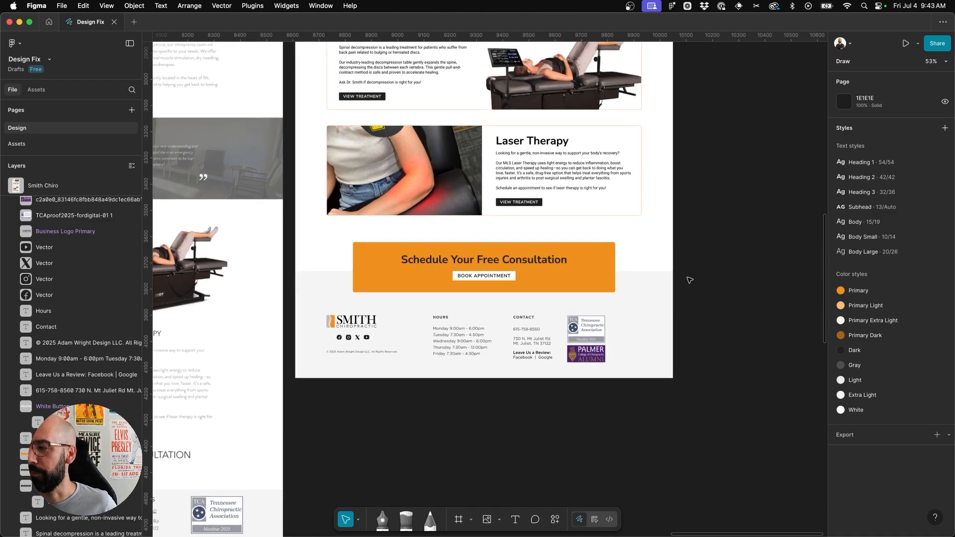
- Review the original and redesigned homepages side by side, from the header and hero through the content sections to the footer
scroll(690, 280, down, 8)
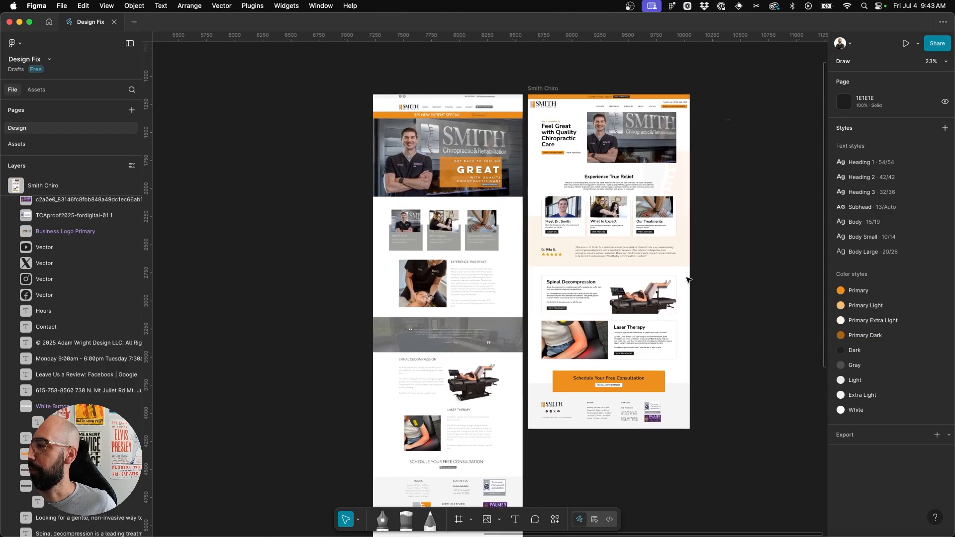
scroll(686, 280, up, 2)
scroll(689, 281, up, 4)
scroll(689, 280, down, 5)
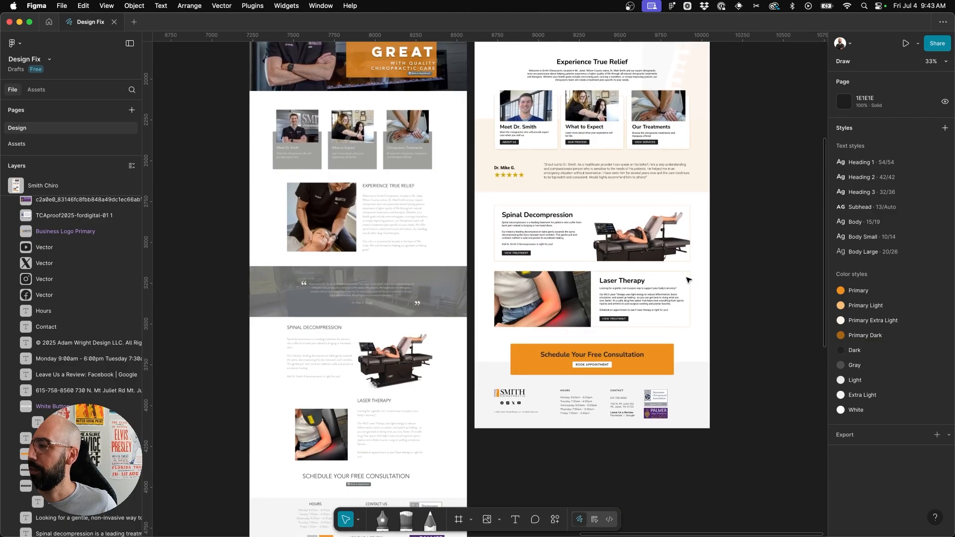
scroll(689, 280, down, 5)
scroll(688, 280, up, 2)
scroll(689, 280, up, 1)
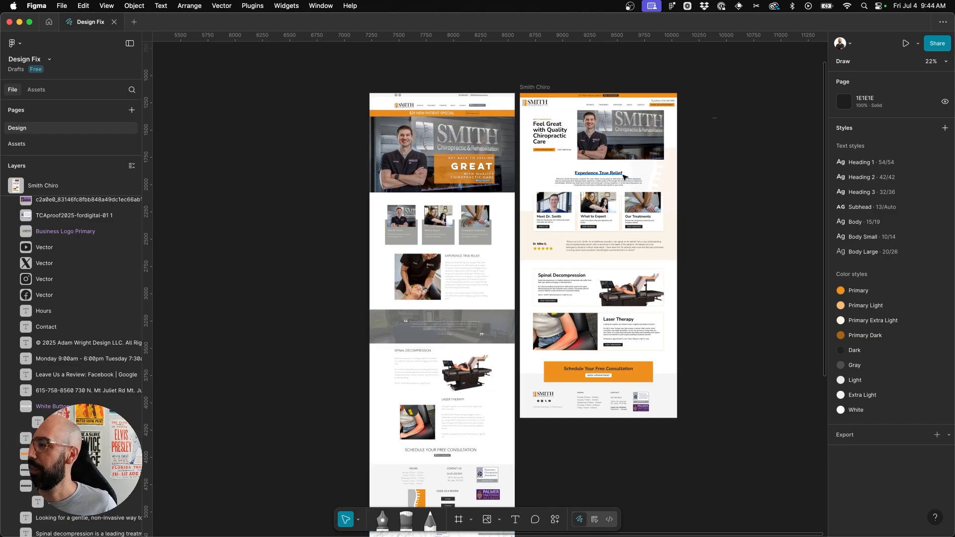
scroll(623, 174, up, 3)
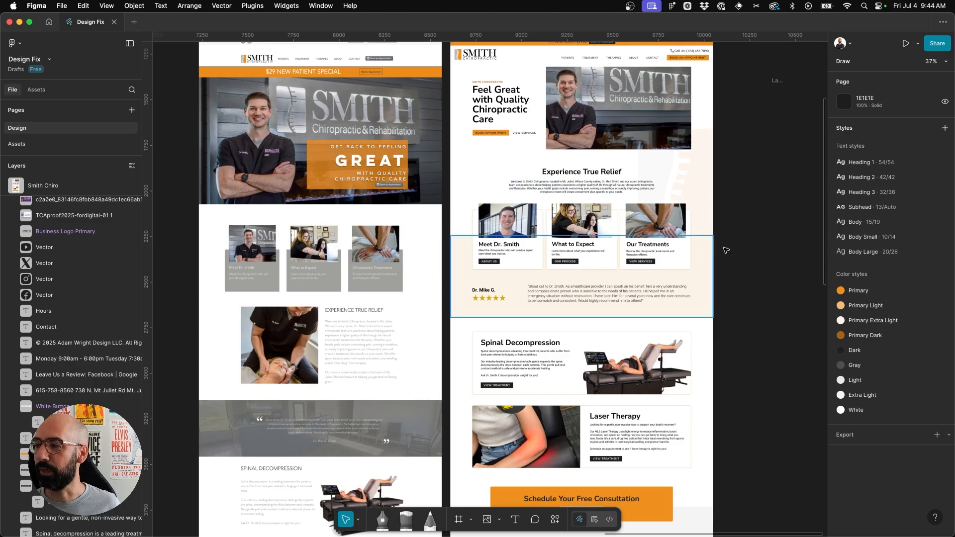
scroll(622, 224, down, 2)
scroll(738, 250, up, 3)
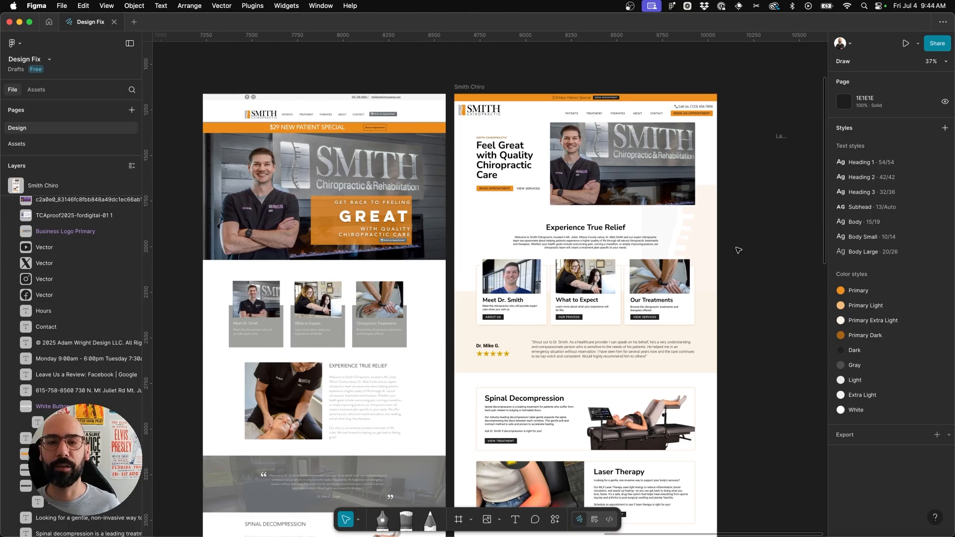
scroll(738, 250, up, 2)
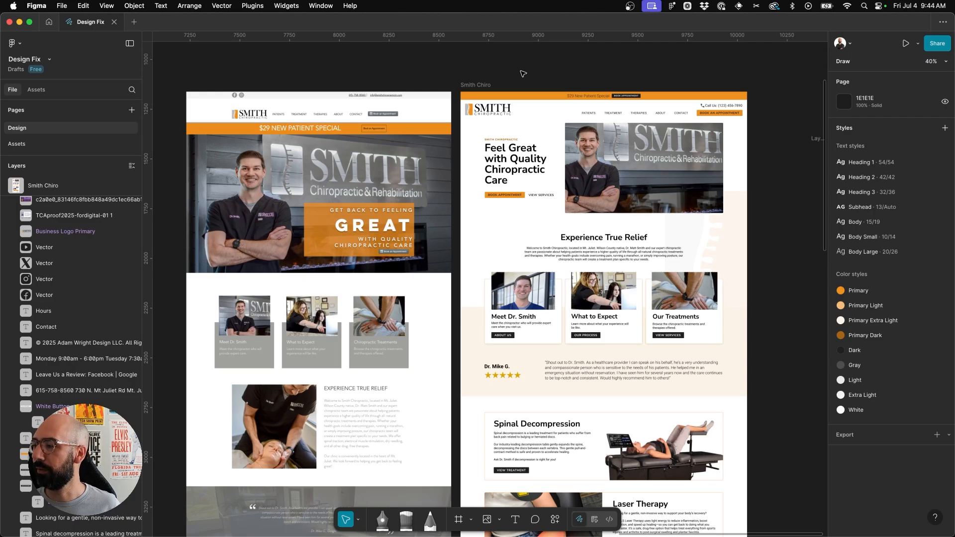
scroll(523, 73, down, 8)
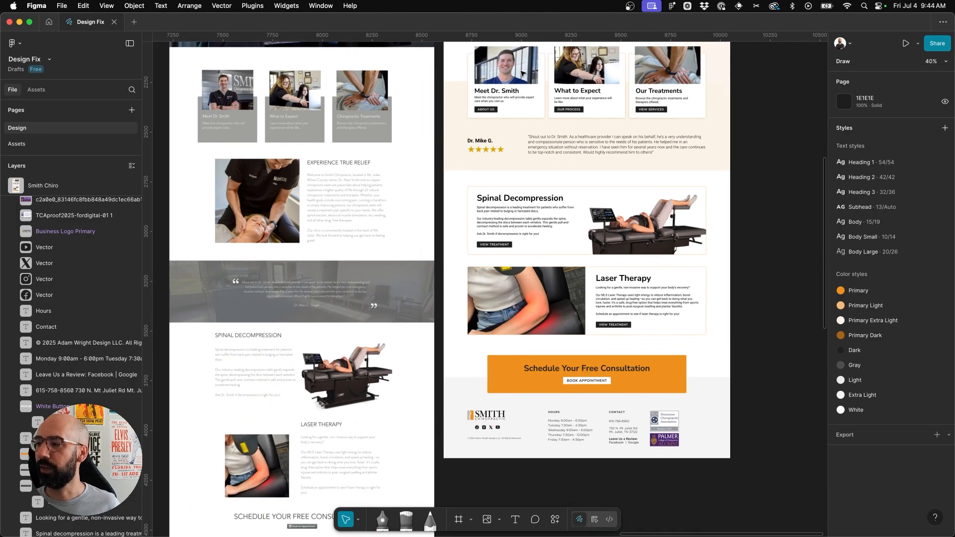
scroll(523, 74, down, 6)
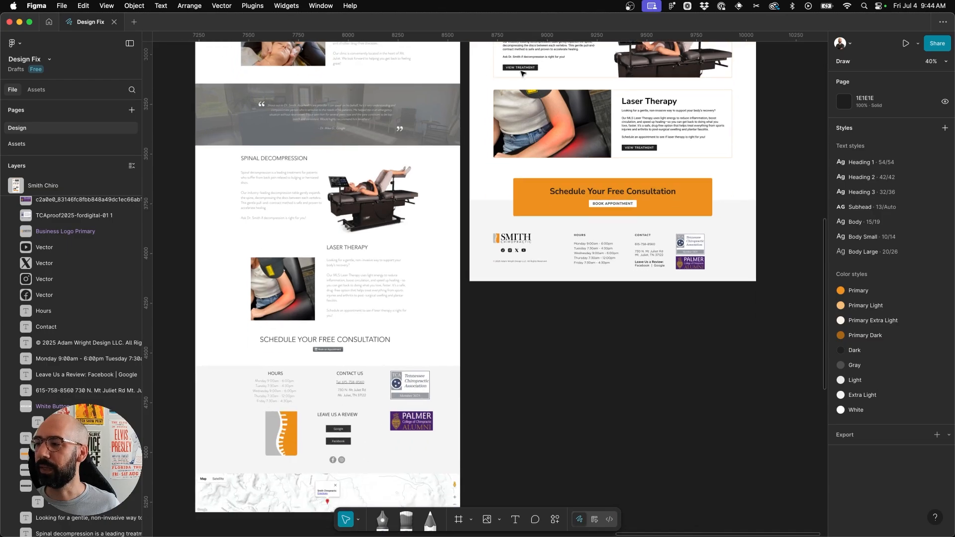
scroll(523, 74, down, 1)
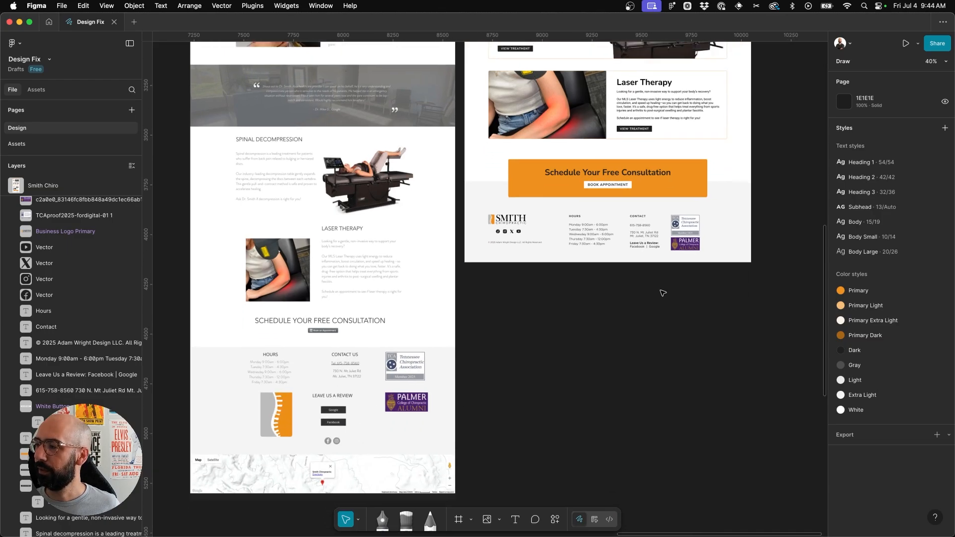
scroll(663, 293, up, 10)
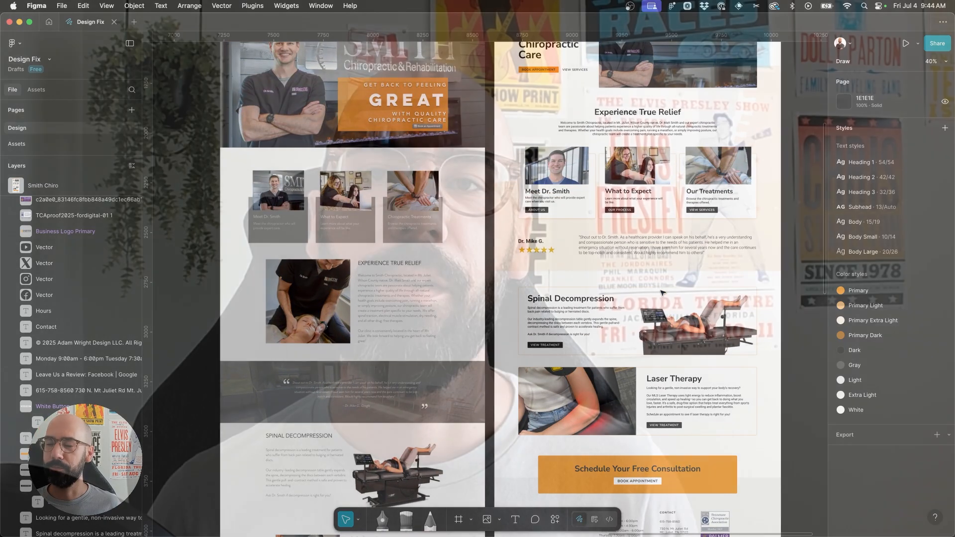